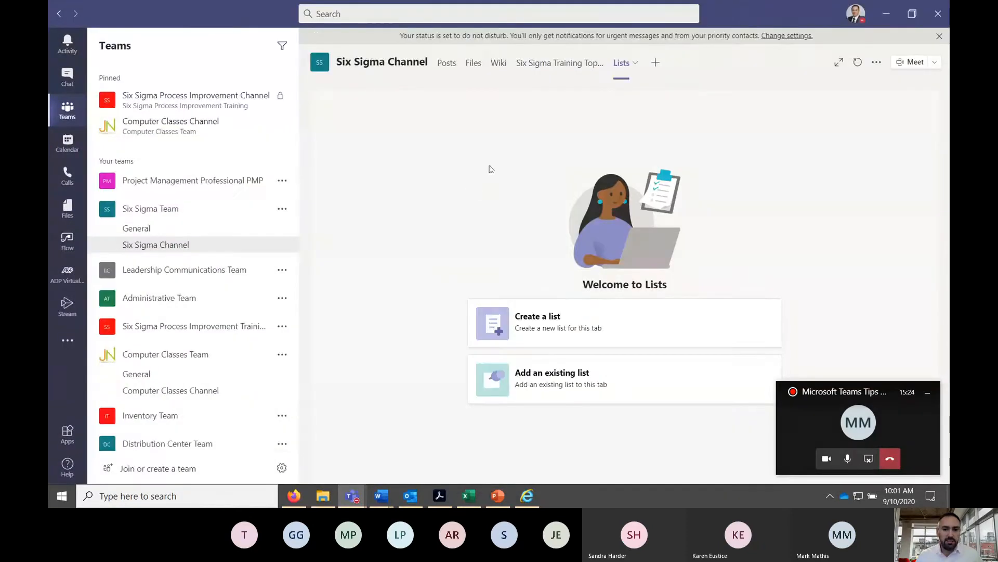
# Step: Maximize the Microsoft Teams Tips and New Features webinar window and show the meeting chat
pyautogui.click(858, 418)
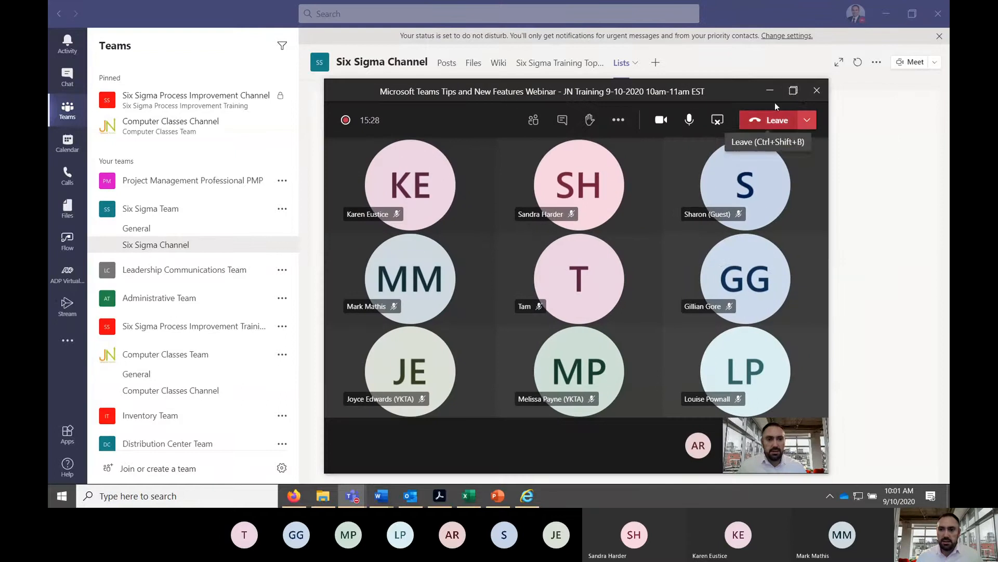
pyautogui.click(794, 90)
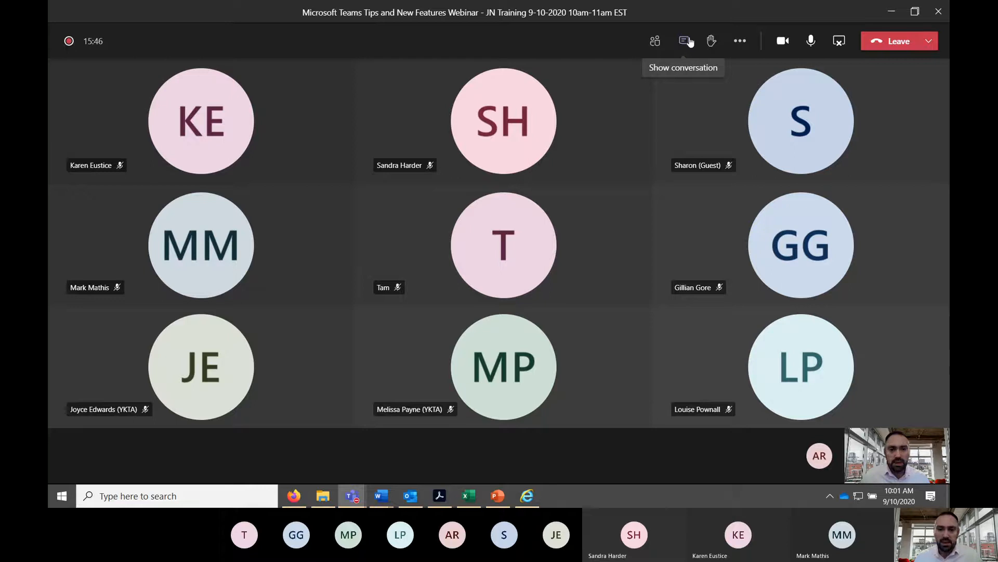
# Step: Switch to the Word class outline and copy the Microsoft Teams Getting Started, Intermediate and Advanced training entries with their links
pyautogui.moveTo(388, 500)
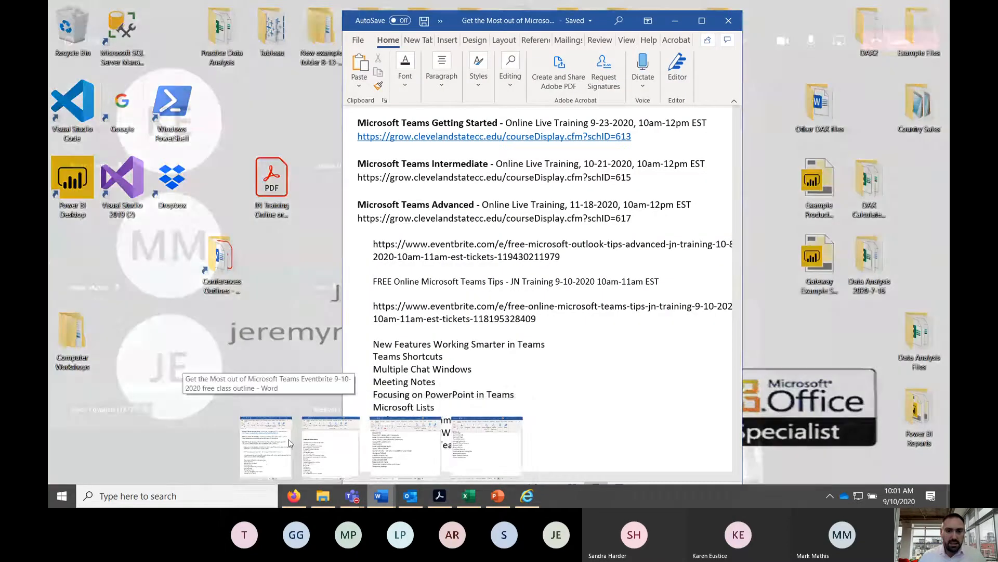
pyautogui.click(289, 438)
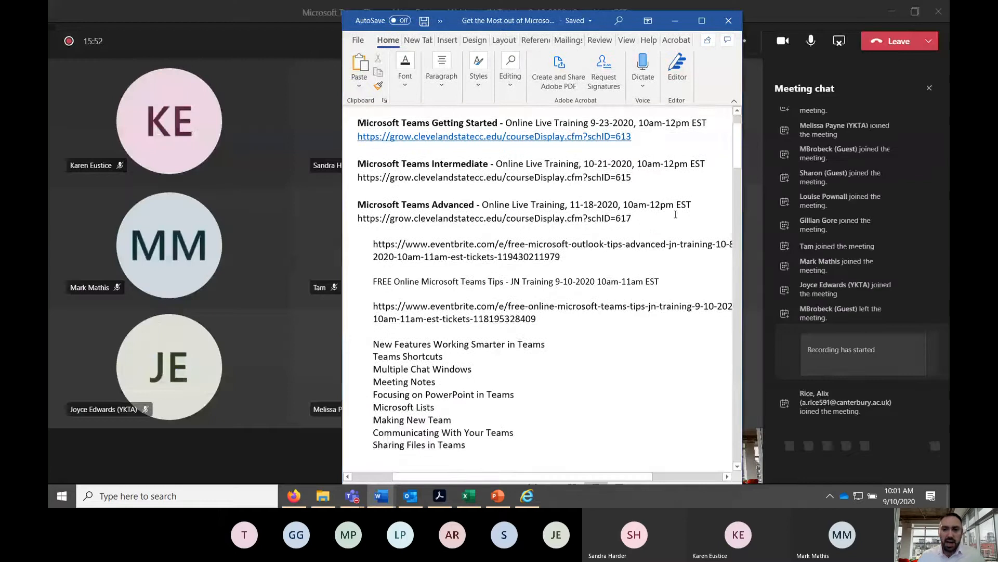
pyautogui.scroll(2, 670, 223)
pyautogui.click(649, 282)
pyautogui.moveTo(633, 282); pyautogui.dragTo(358, 183)
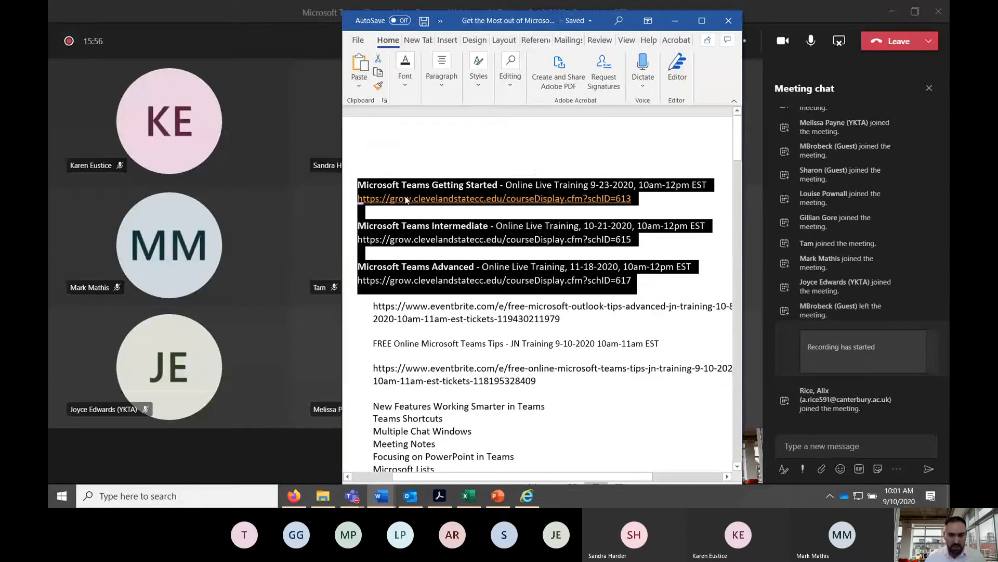
# Step: Paste the three copied training entries into the Teams meeting chat and send them to the attendees
pyautogui.click(830, 455)
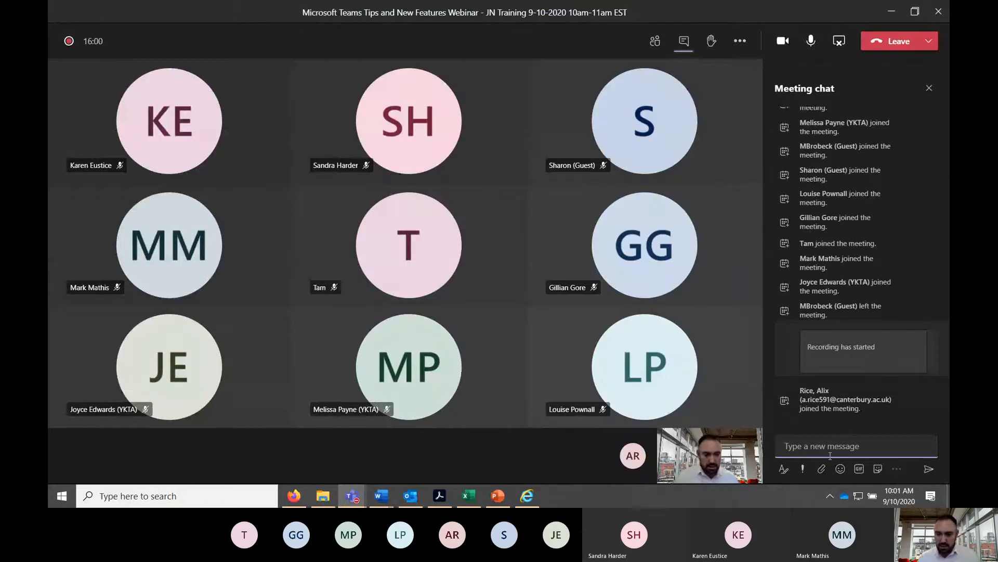
pyautogui.hotkey('ctrl', 'v')
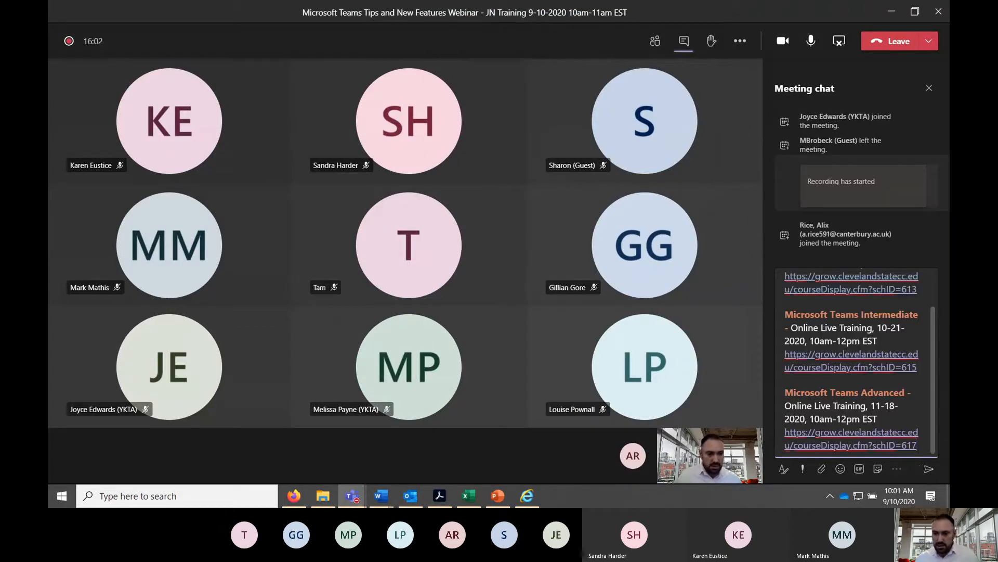
pyautogui.click(924, 469)
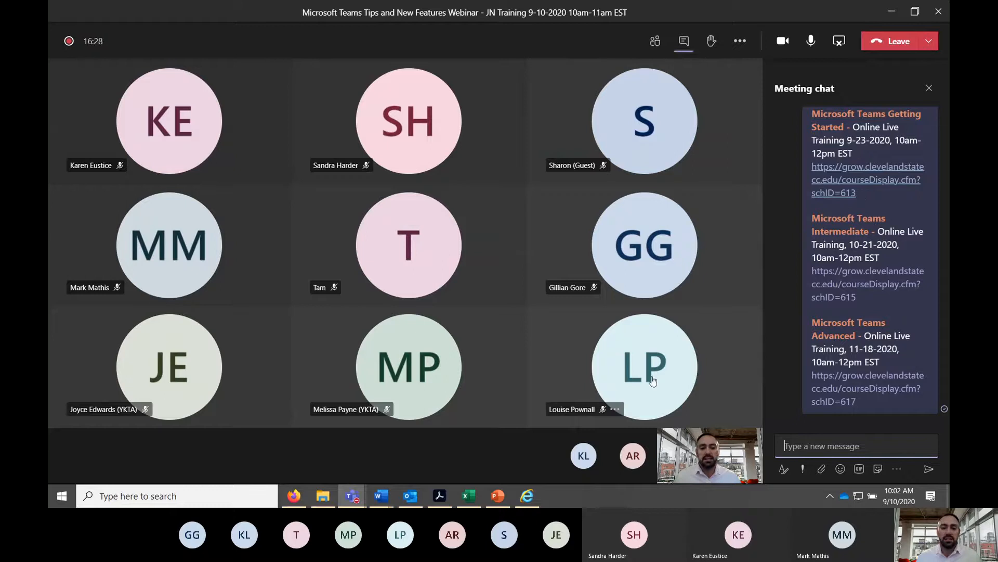
# Step: Switch to the Word document with the Cleveland State Teams training outline, examine the topics of each course, and minimize it
pyautogui.click(387, 504)
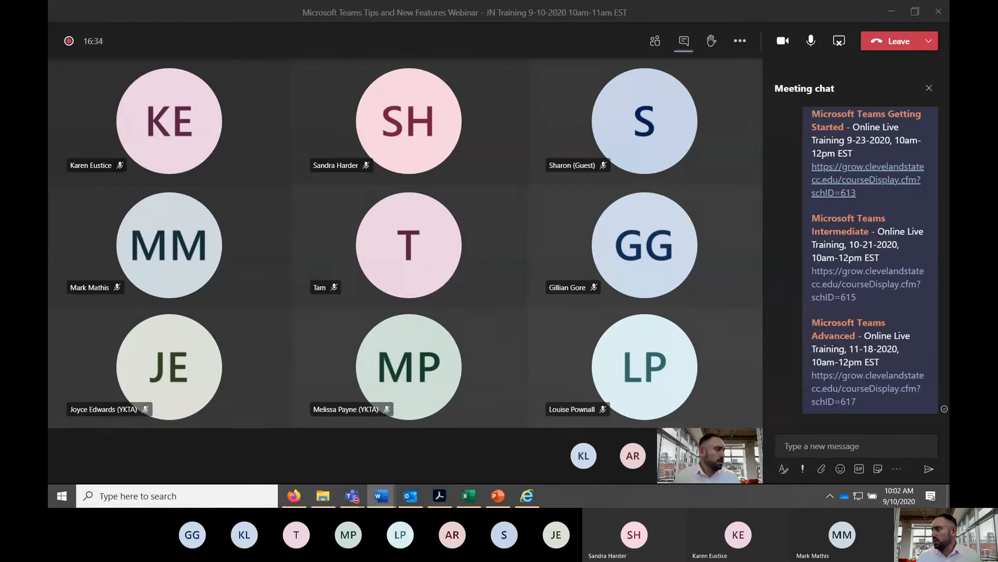
pyautogui.moveTo(948, 105); pyautogui.dragTo(502, 34)
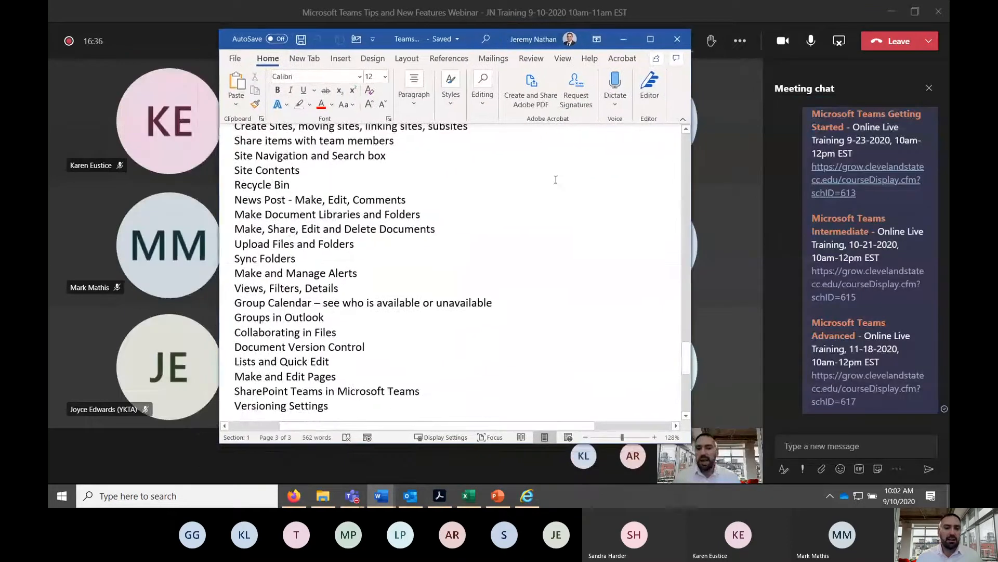
pyautogui.scroll(10, 540, 248)
pyautogui.scroll(15, 541, 248)
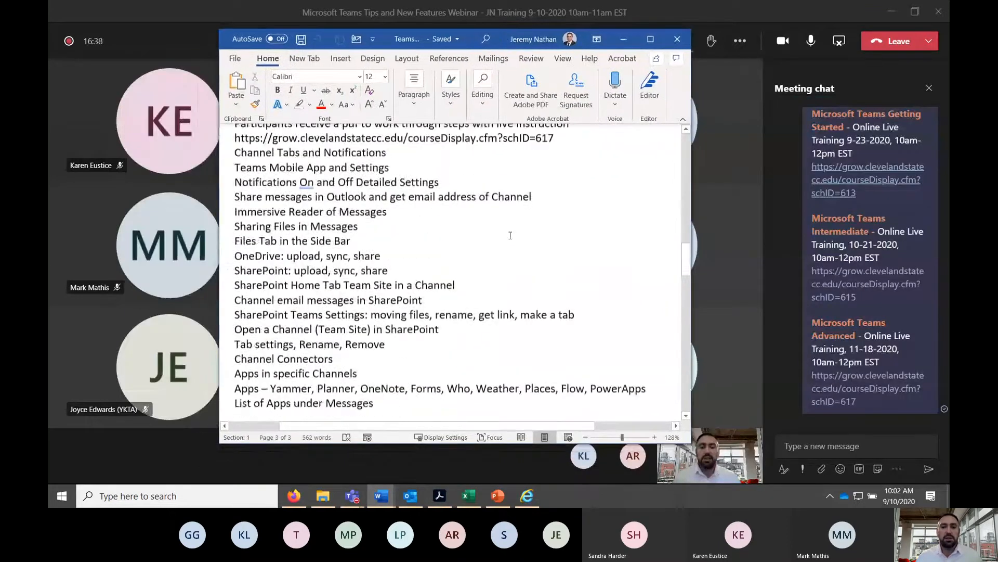
pyautogui.scroll(12, 471, 317)
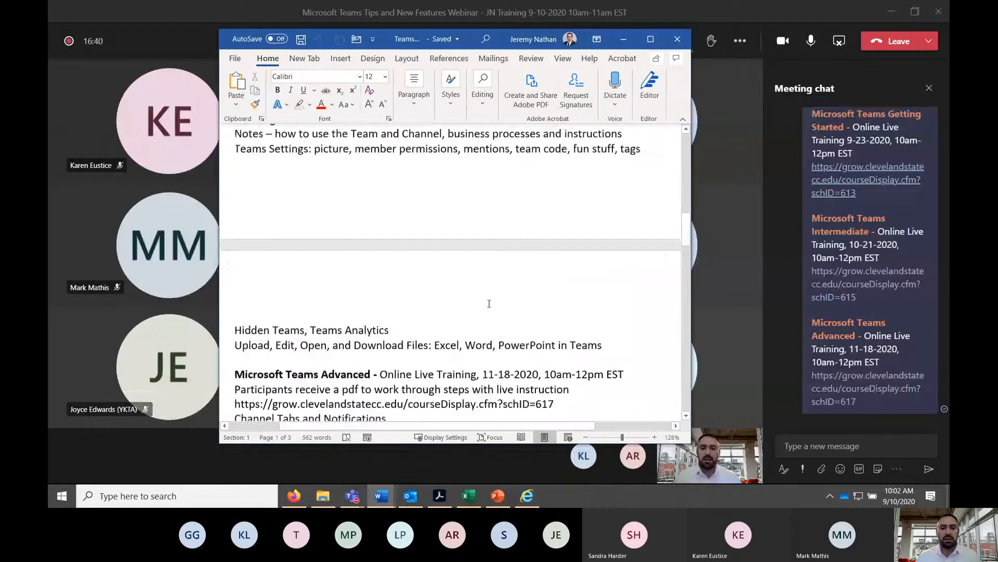
pyautogui.scroll(4, 478, 281)
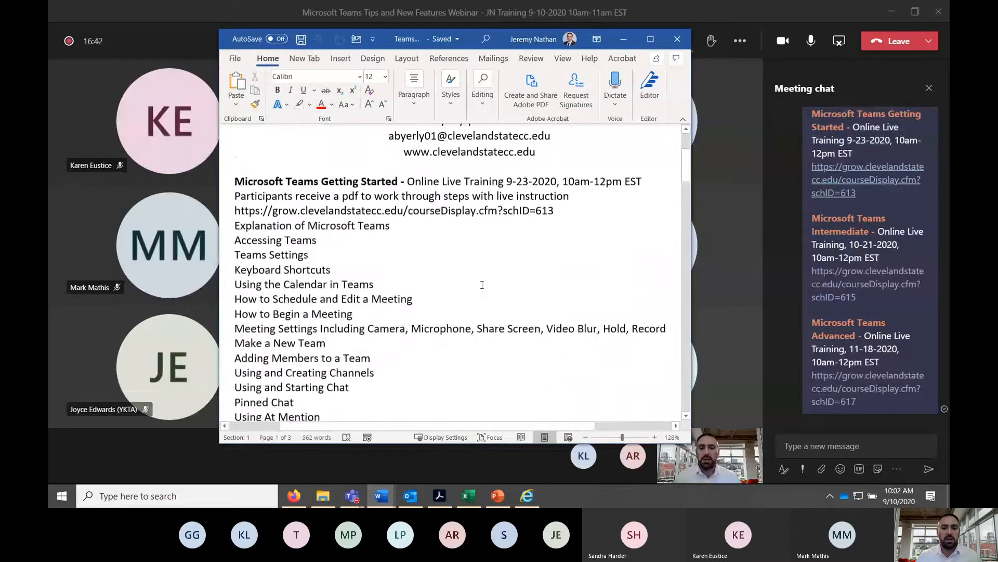
pyautogui.scroll(3, 483, 285)
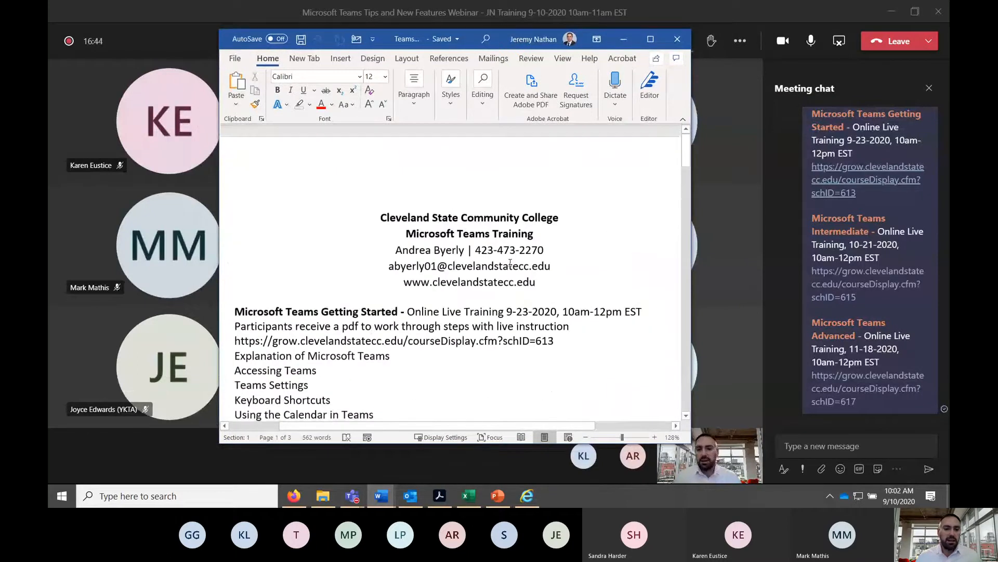
pyautogui.scroll(-8, 510, 263)
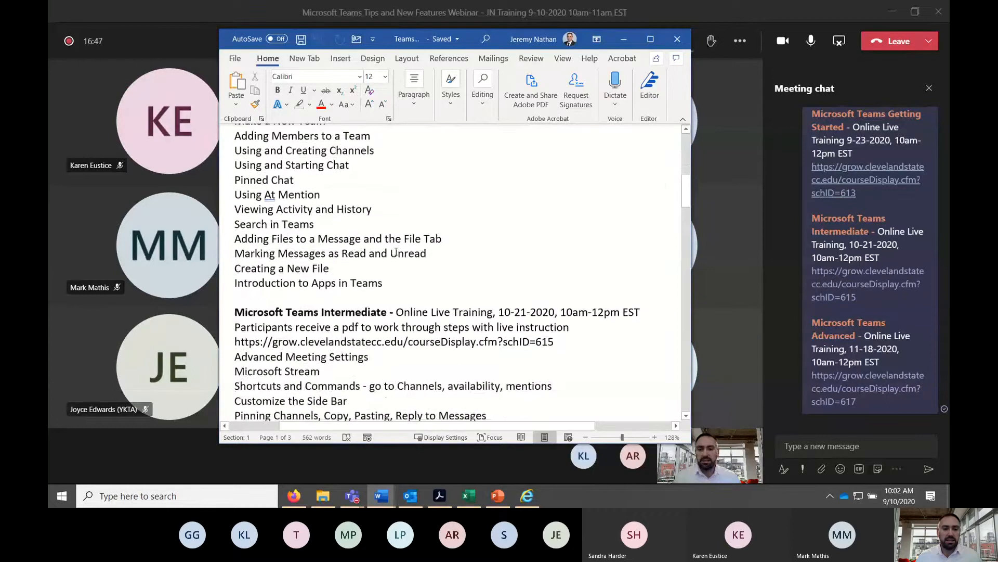
pyautogui.scroll(5, 395, 252)
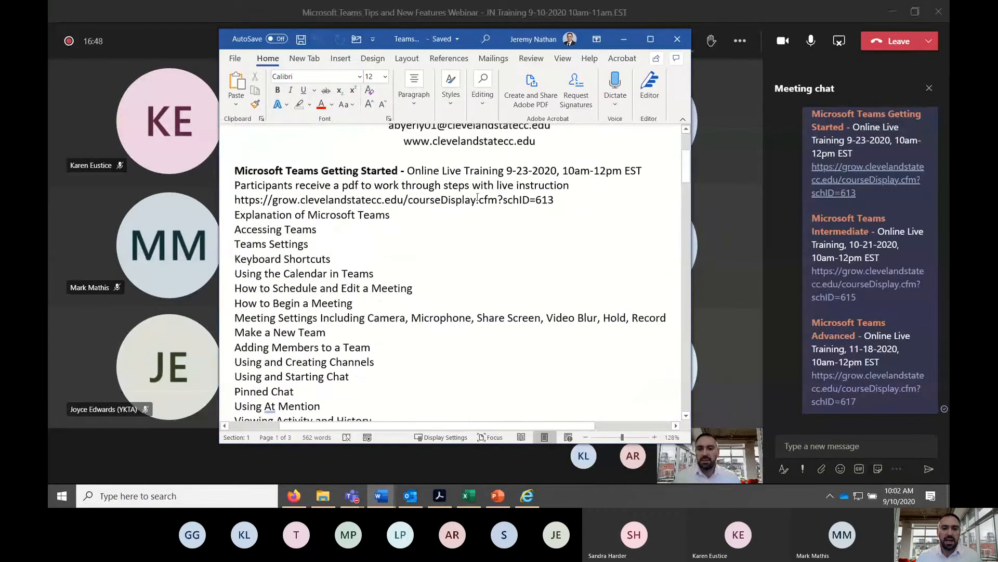
pyautogui.scroll(-20, 478, 198)
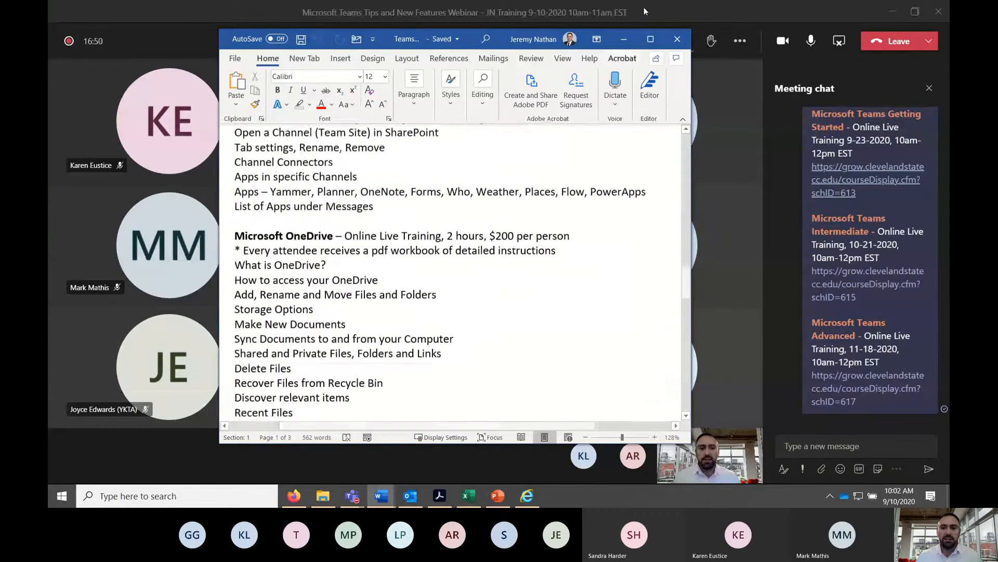
pyautogui.click(624, 39)
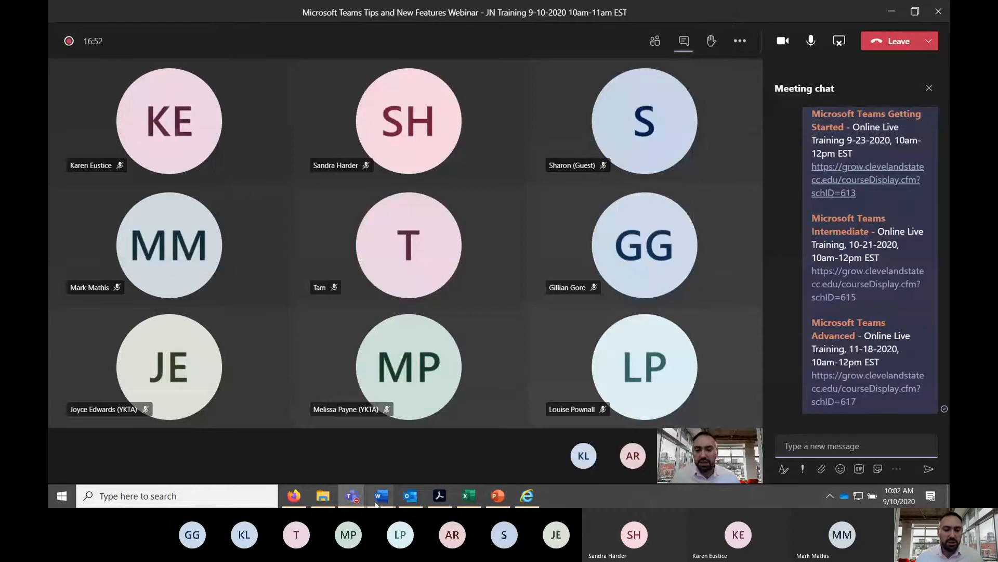
# Step: Switch to the JN Training workshop outlines PDF in Acrobat and examine the Level 2 Foundation Microsoft Excel outline
pyautogui.click(440, 495)
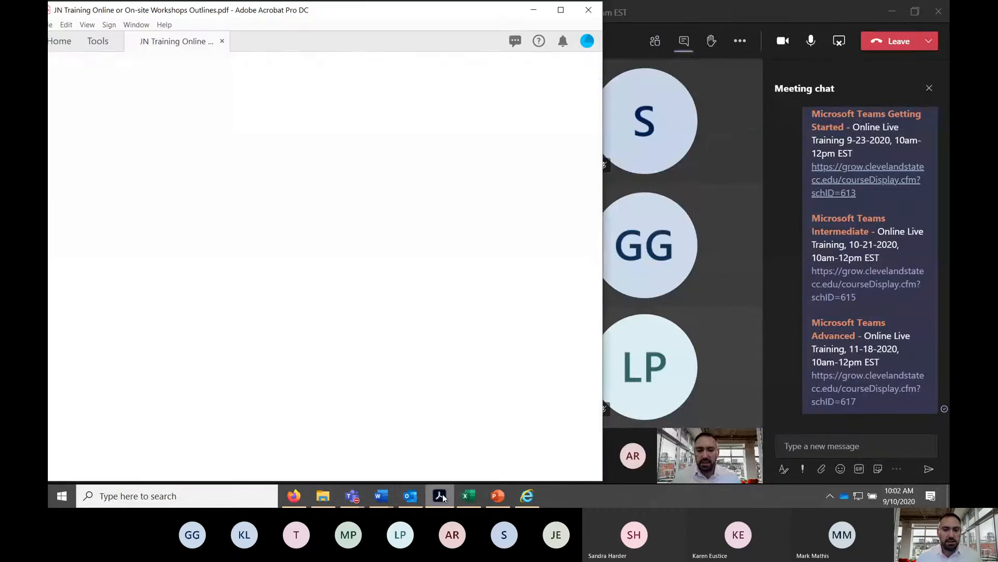
pyautogui.scroll(-2, 316, 292)
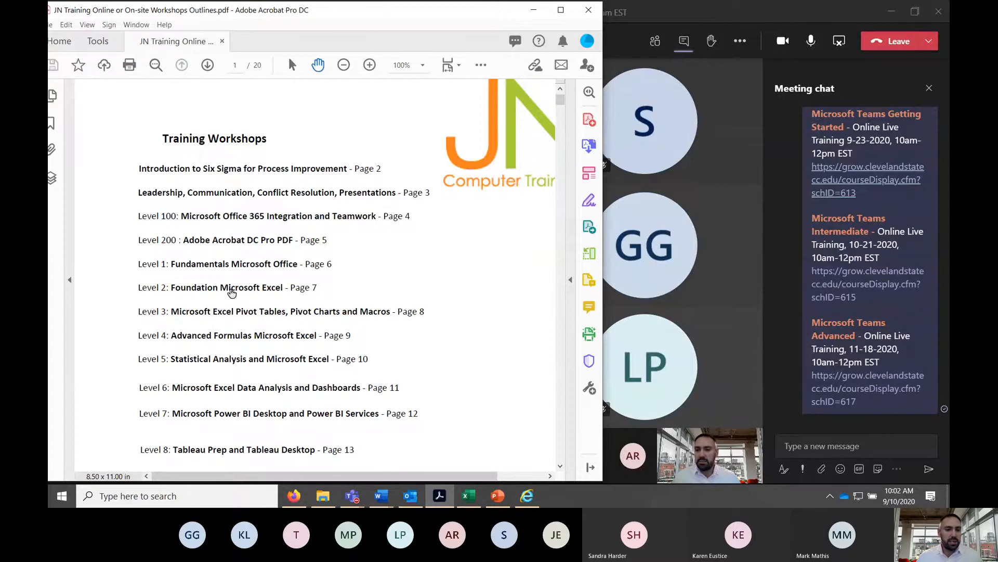
pyautogui.click(229, 290)
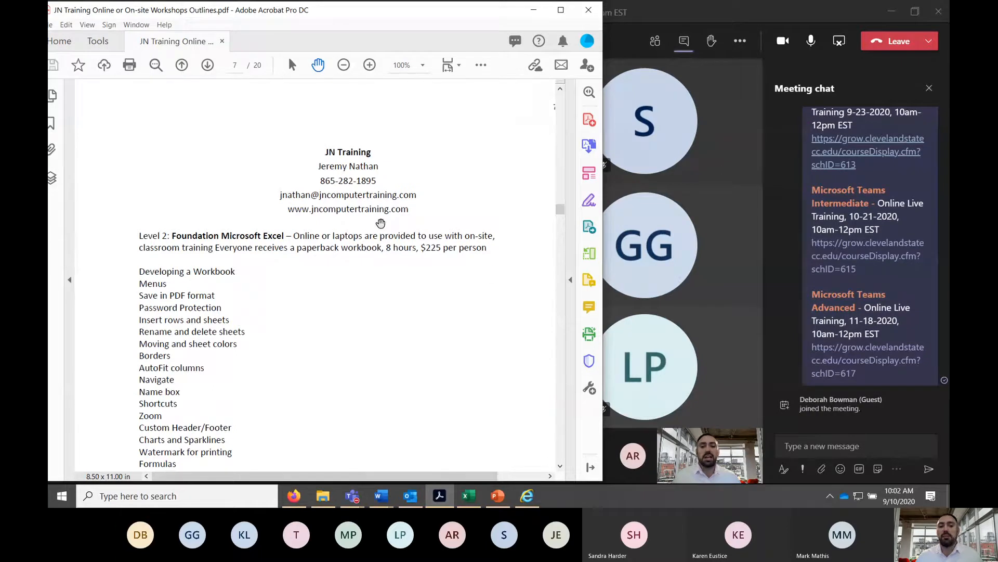
pyautogui.scroll(-3, 396, 299)
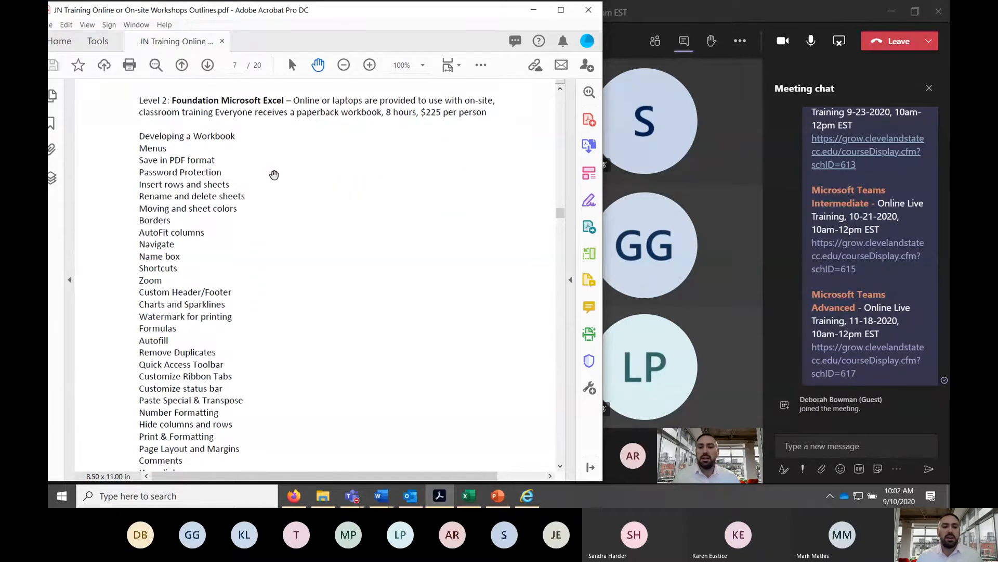
pyautogui.scroll(-2, 321, 173)
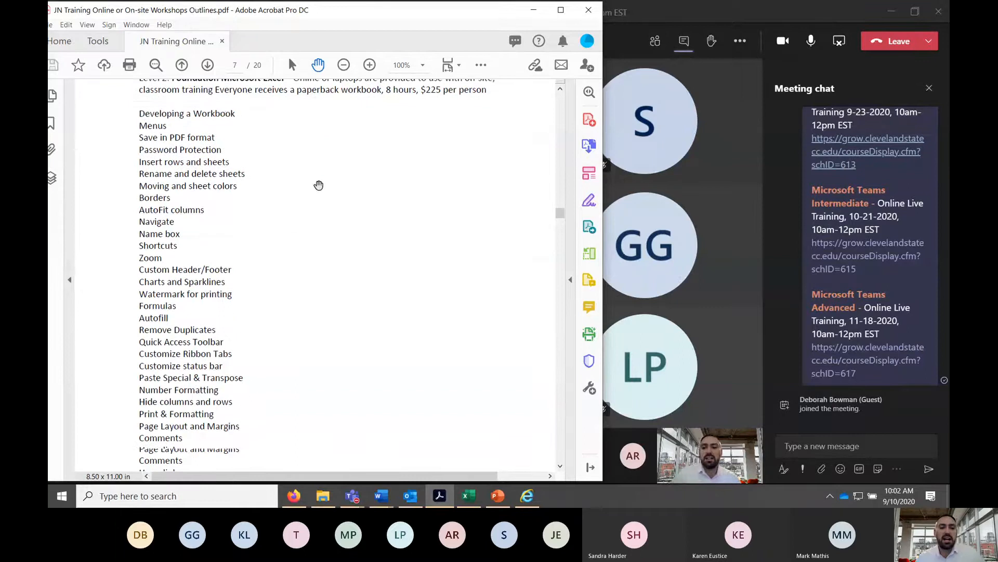
pyautogui.scroll(-4, 330, 232)
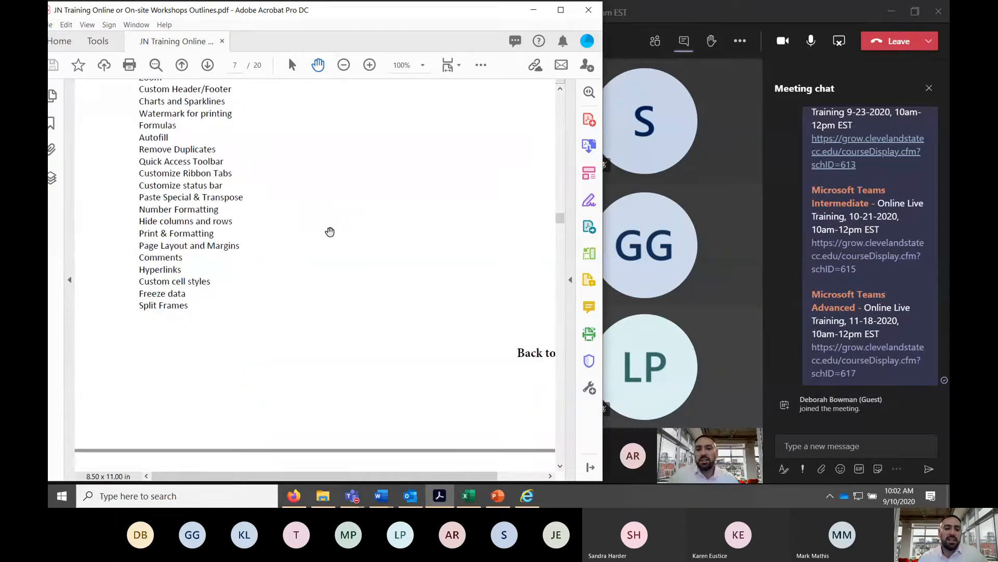
pyautogui.scroll(-2, 442, 232)
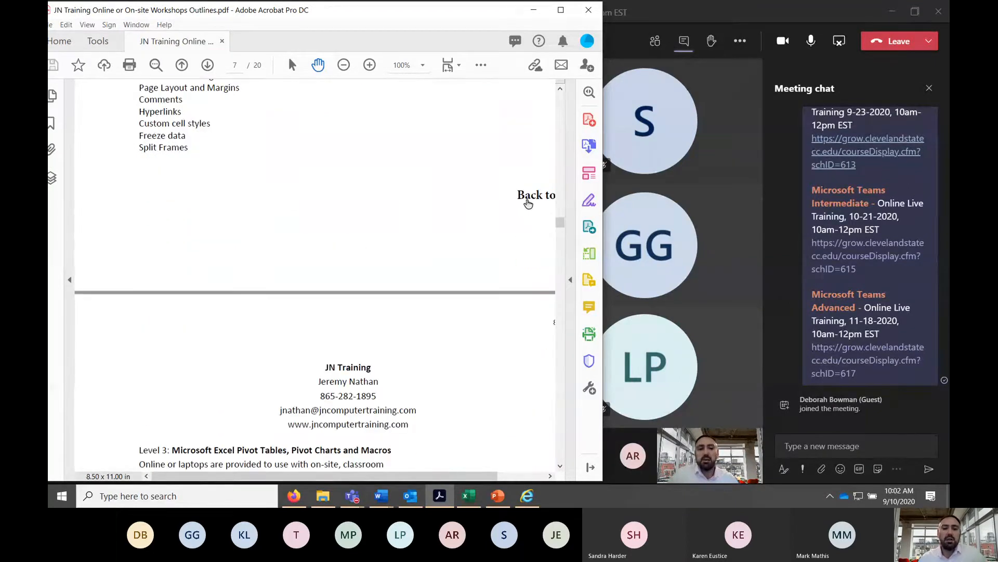
# Step: Follow the link back to the first page of the PDF and look through the list of training workshops
pyautogui.click(527, 201)
pyautogui.scroll(-2, 390, 231)
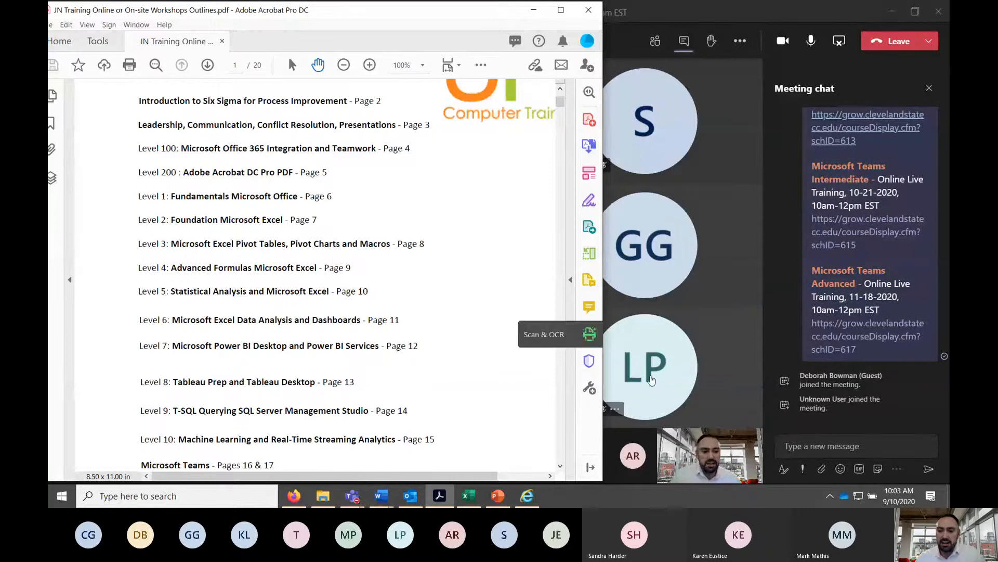
pyautogui.scroll(-1, 364, 244)
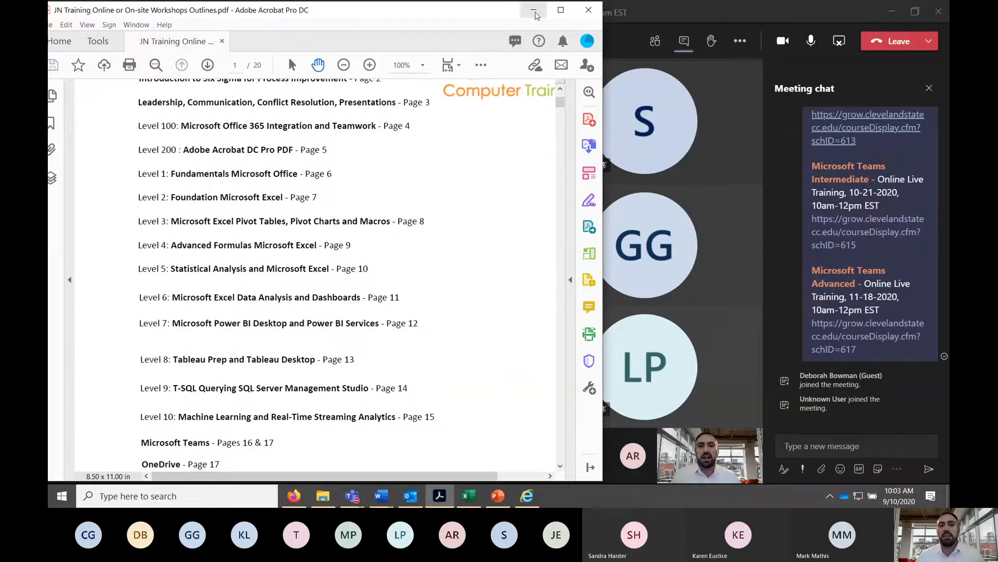
pyautogui.scroll(5, 375, 244)
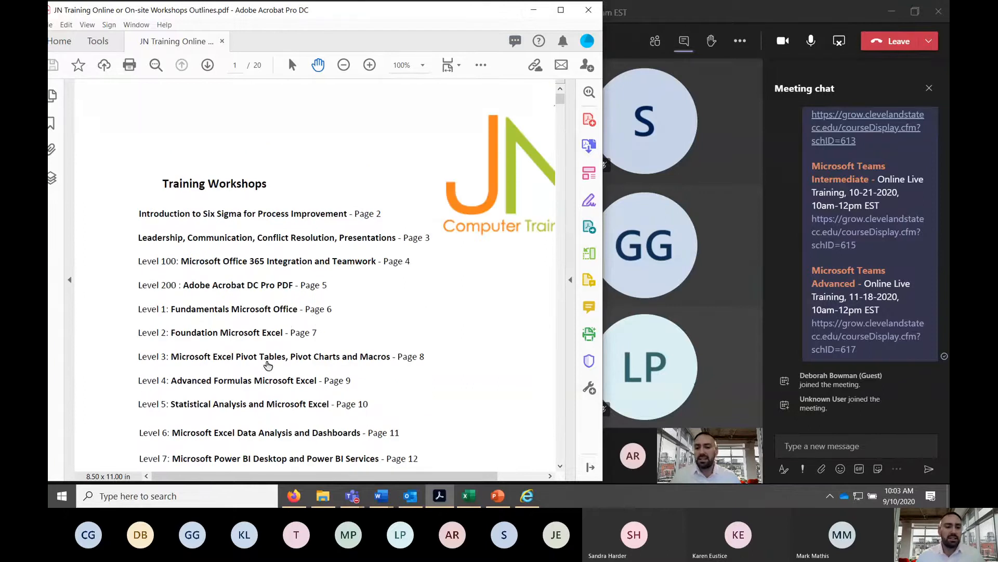
pyautogui.scroll(-3, 270, 374)
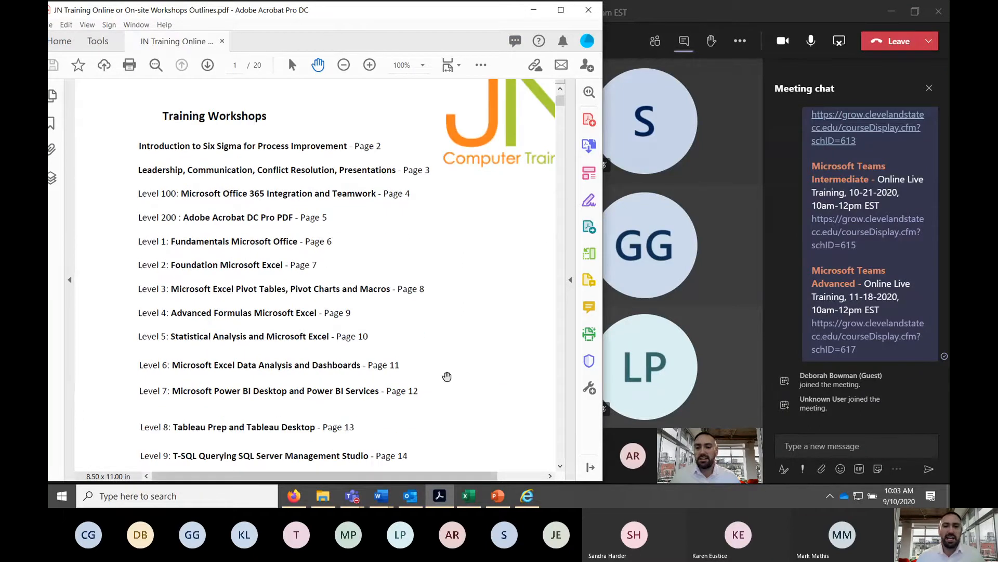
pyautogui.scroll(-2, 447, 376)
# Step: Return to the Teams meeting and send the chat message "Chattanooga, TN!"
pyautogui.click(624, 323)
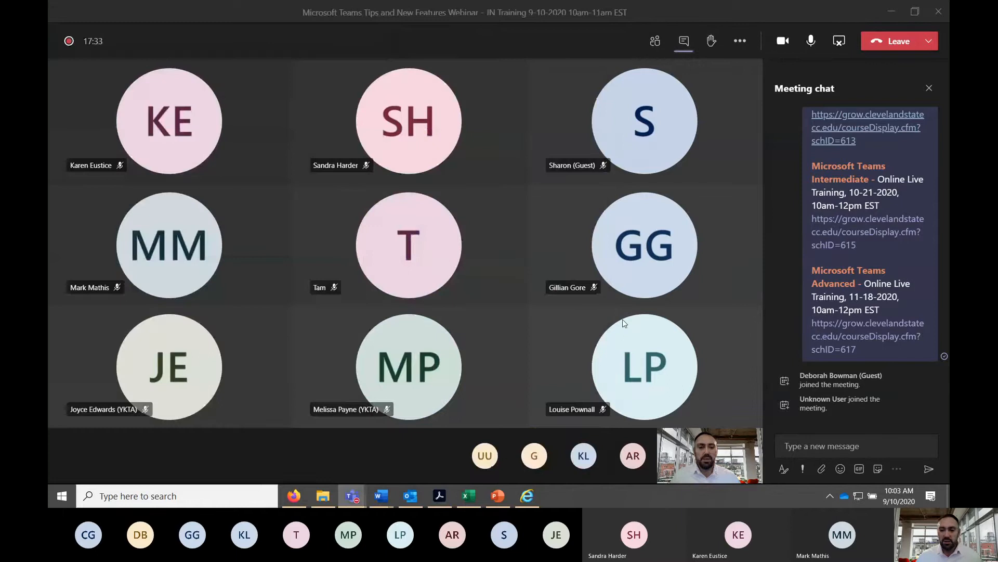
pyautogui.click(810, 446)
pyautogui.write('Chatt')
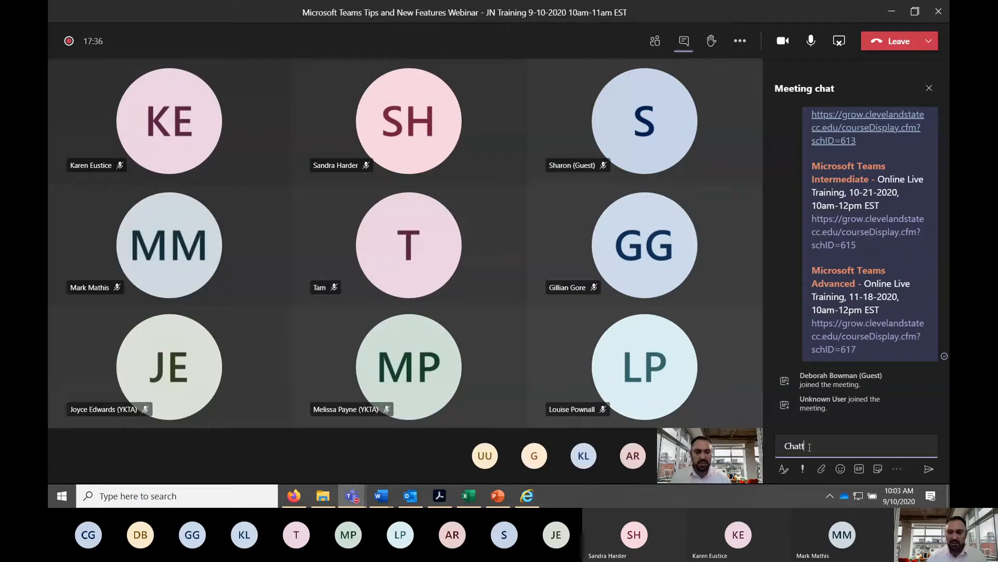
pyautogui.write('anooga')
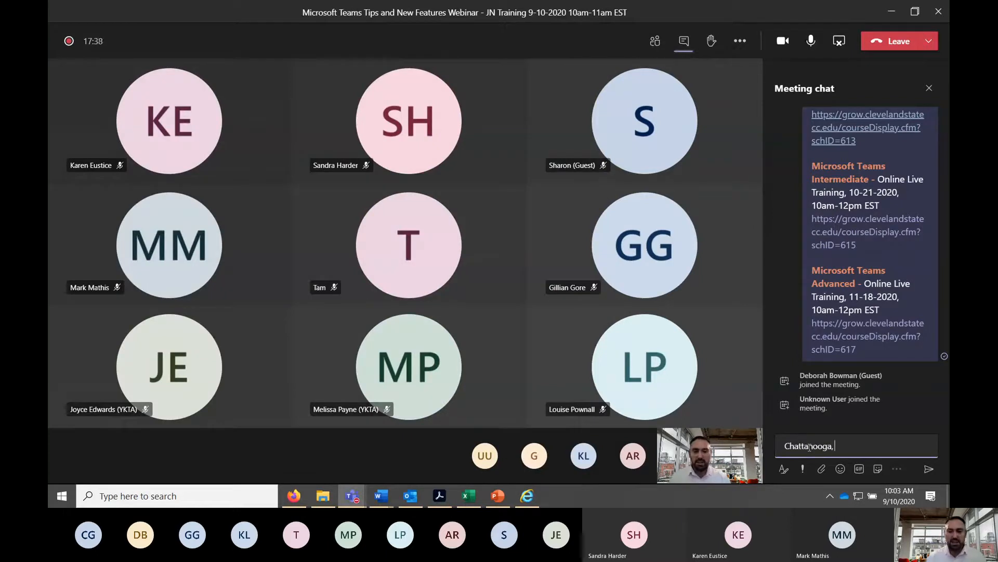
pyautogui.write(', TN')
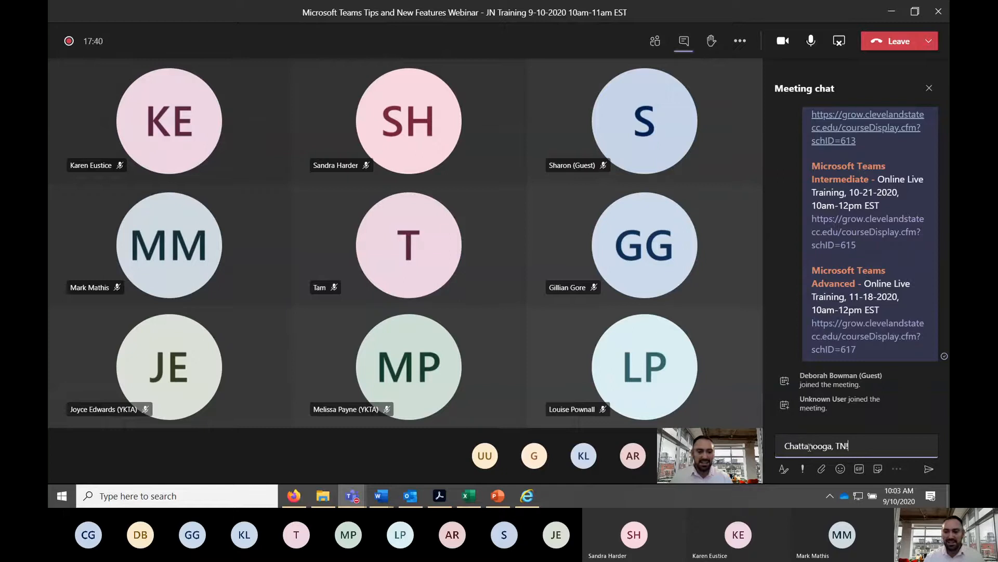
pyautogui.write('!')
pyautogui.press('Return')
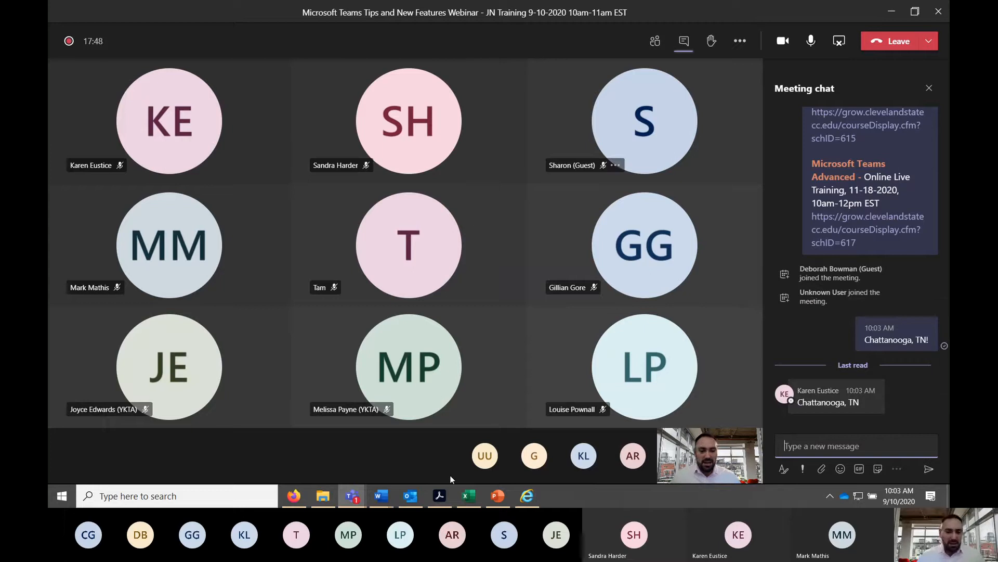
# Step: Switch to the Word document with the Teams training links and look through the webinar's topic list from New Features to Sharing Files in Teams
pyautogui.moveTo(382, 499)
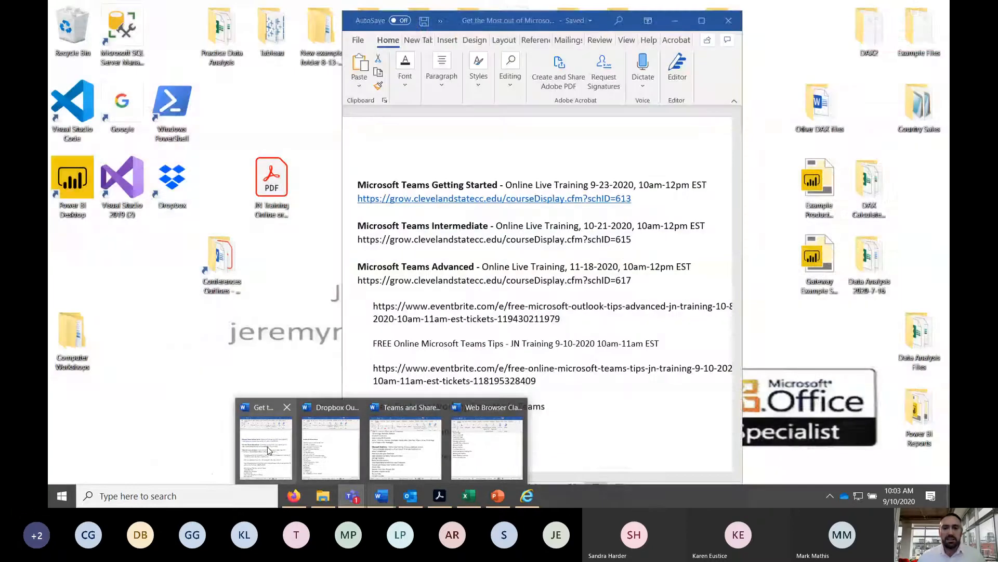
pyautogui.click(272, 451)
pyautogui.moveTo(358, 183); pyautogui.dragTo(575, 304)
pyautogui.click(575, 304)
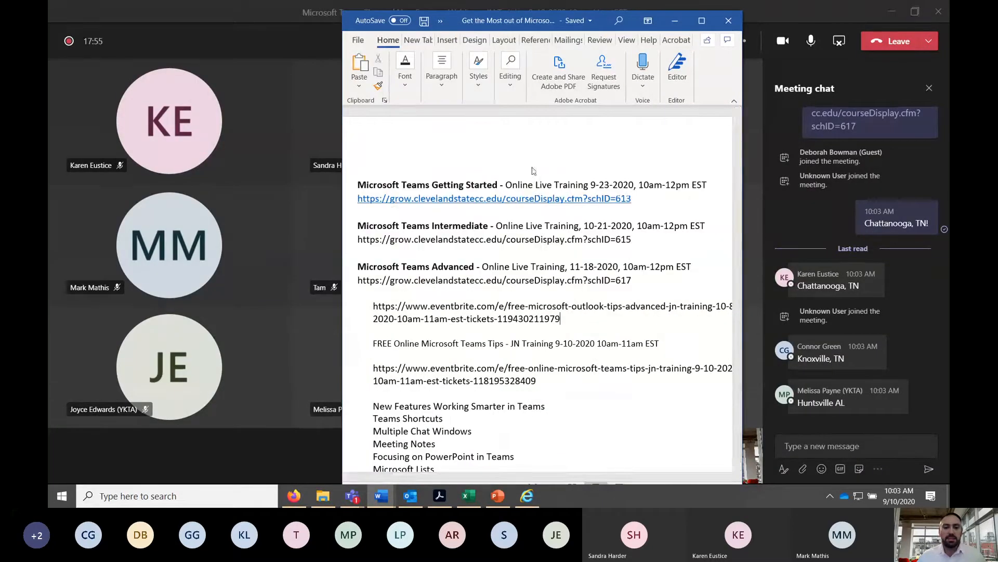
pyautogui.scroll(-3, 553, 231)
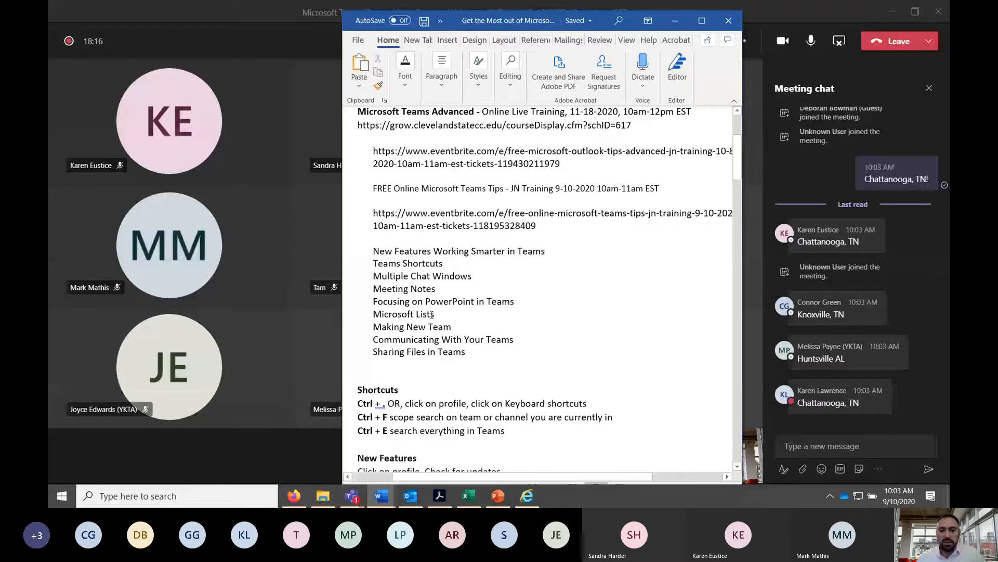
pyautogui.click(515, 304)
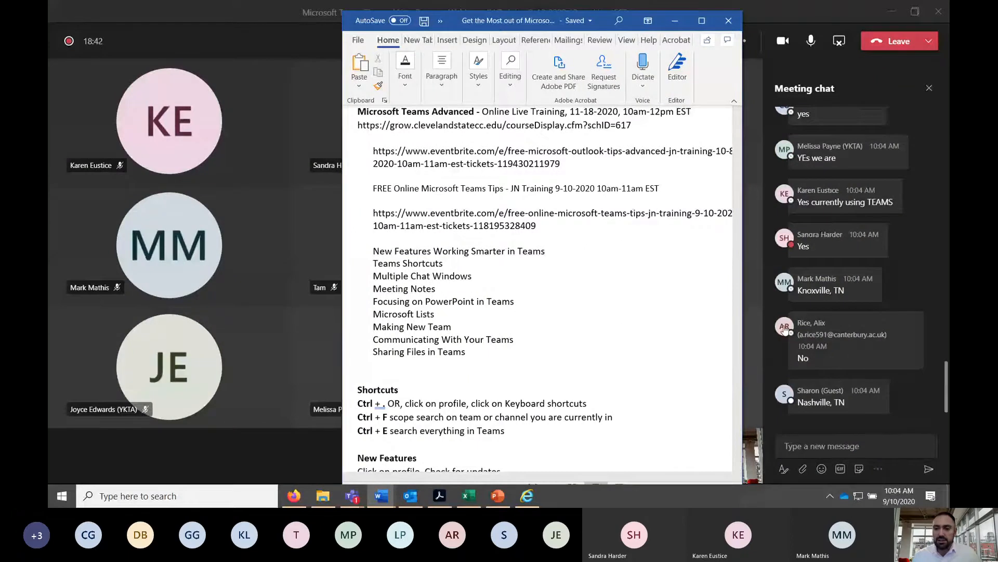
# Step: Read the attendees' replies in the meeting chat and minimize the Word document
pyautogui.scroll(1, 919, 179)
pyautogui.scroll(3, 920, 179)
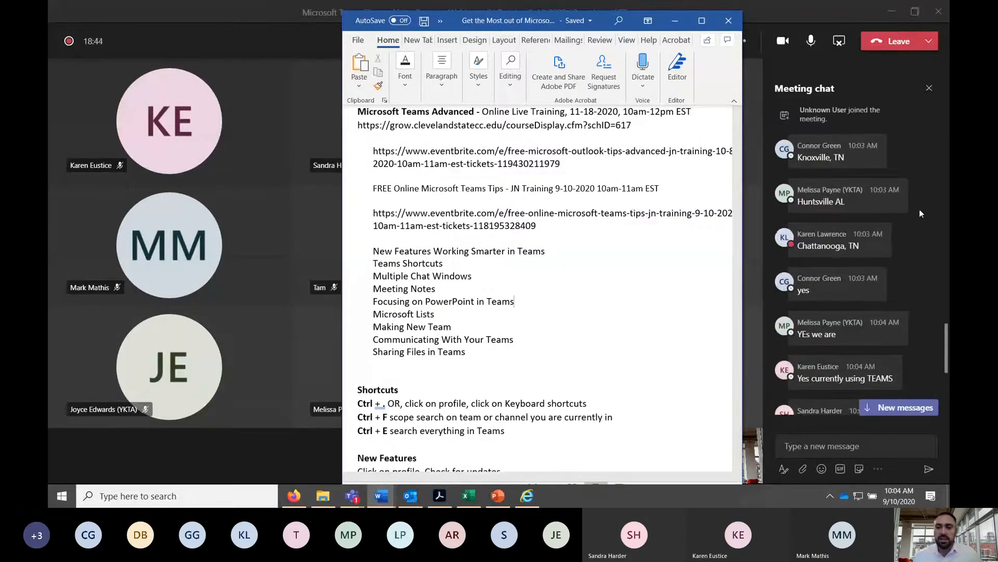
pyautogui.scroll(-4, 920, 218)
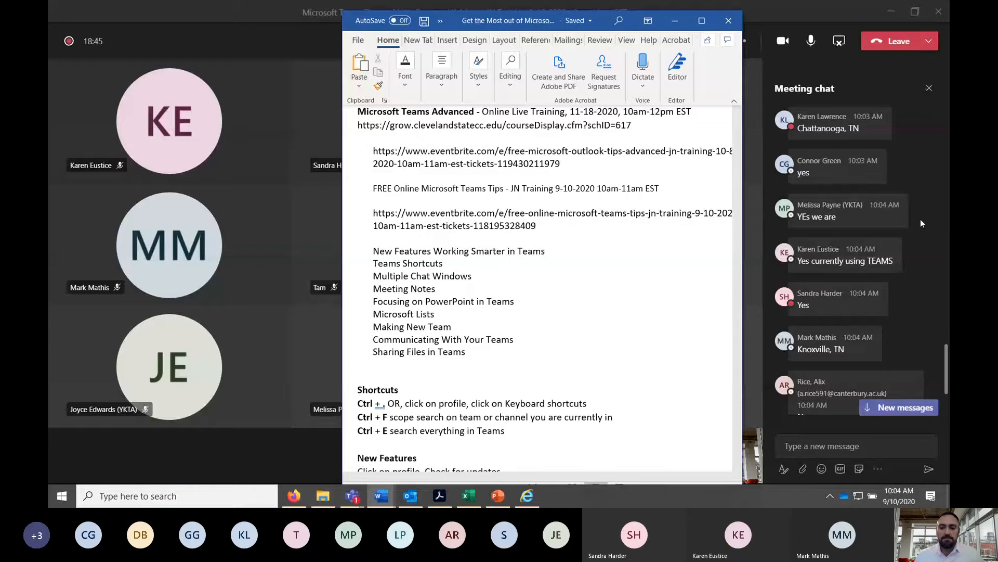
pyautogui.scroll(-3, 541, 286)
pyautogui.click(675, 21)
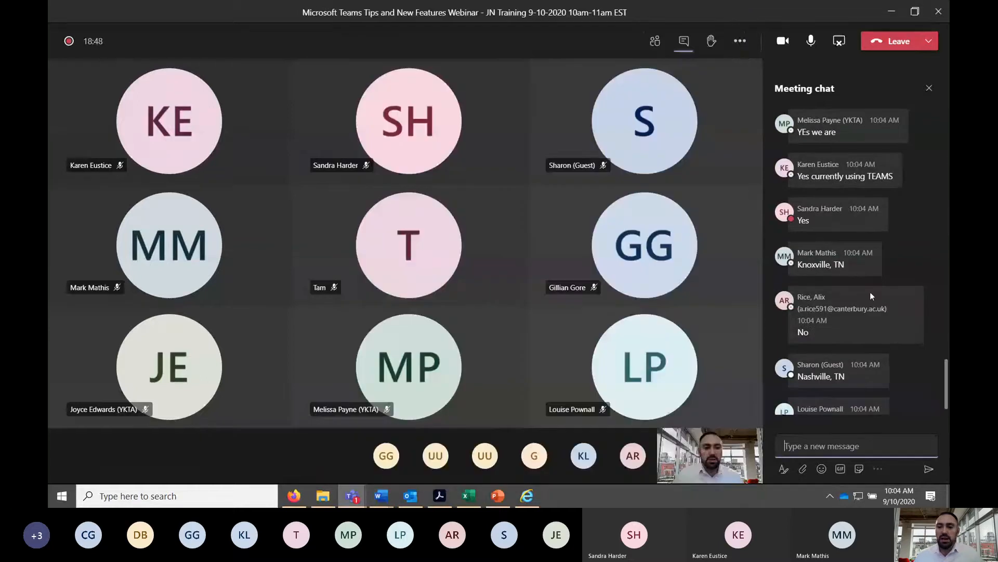
# Step: Switch to the JN Training workshop outlines PDF in Acrobat, look through the Level 1 to Level 10 workshop list, and minimize it
pyautogui.click(440, 500)
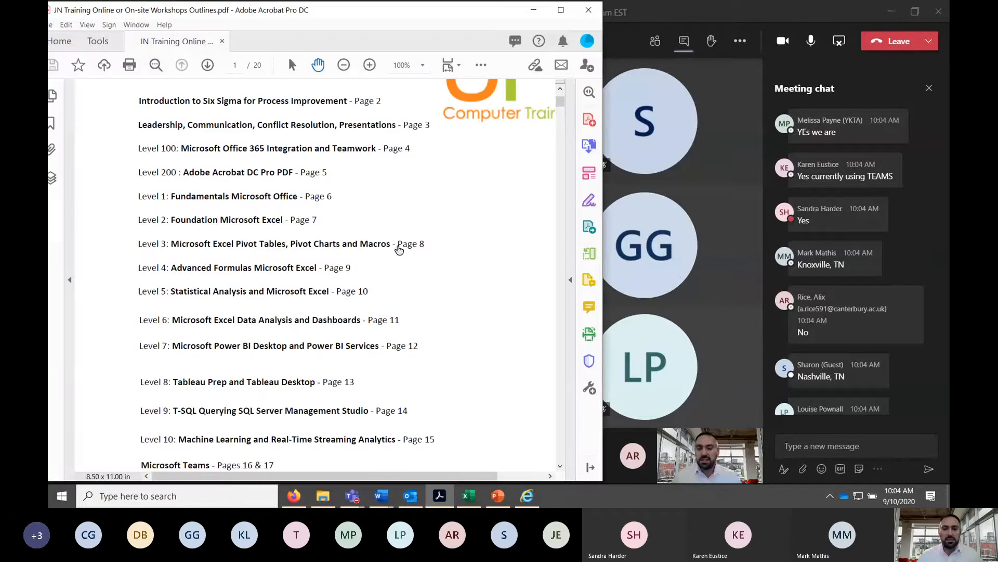
pyautogui.scroll(-3, 404, 242)
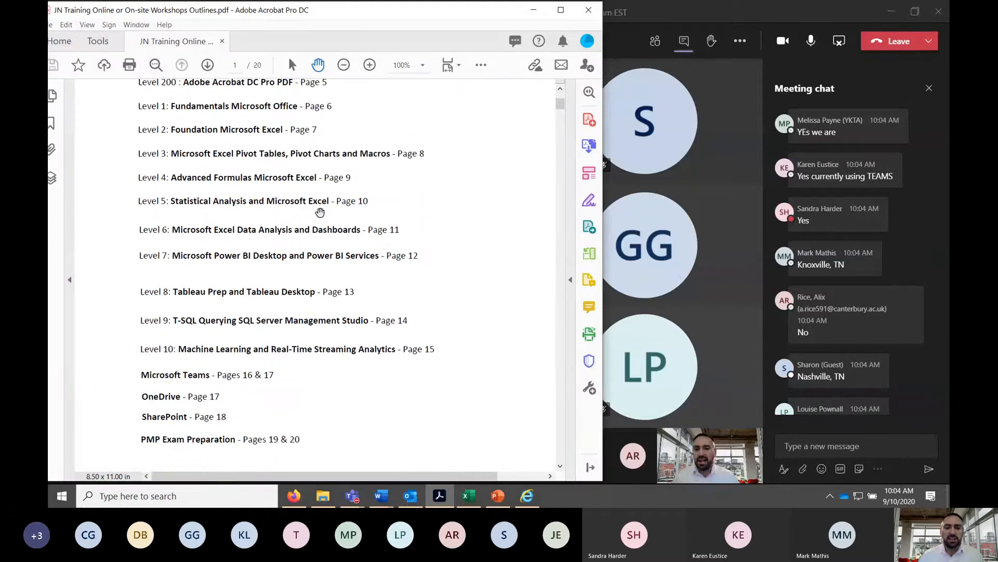
pyautogui.scroll(-2, 215, 373)
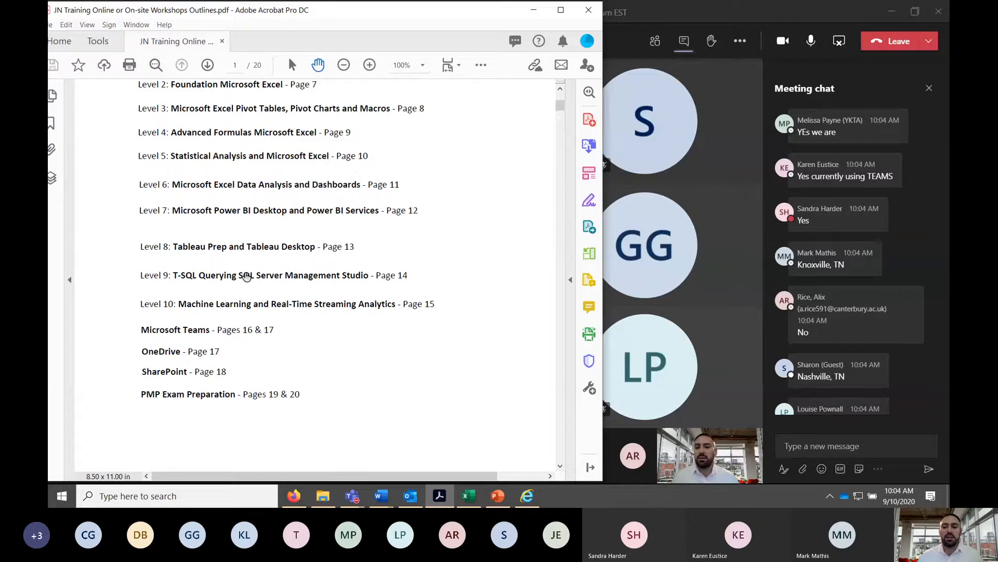
pyautogui.scroll(1, 240, 323)
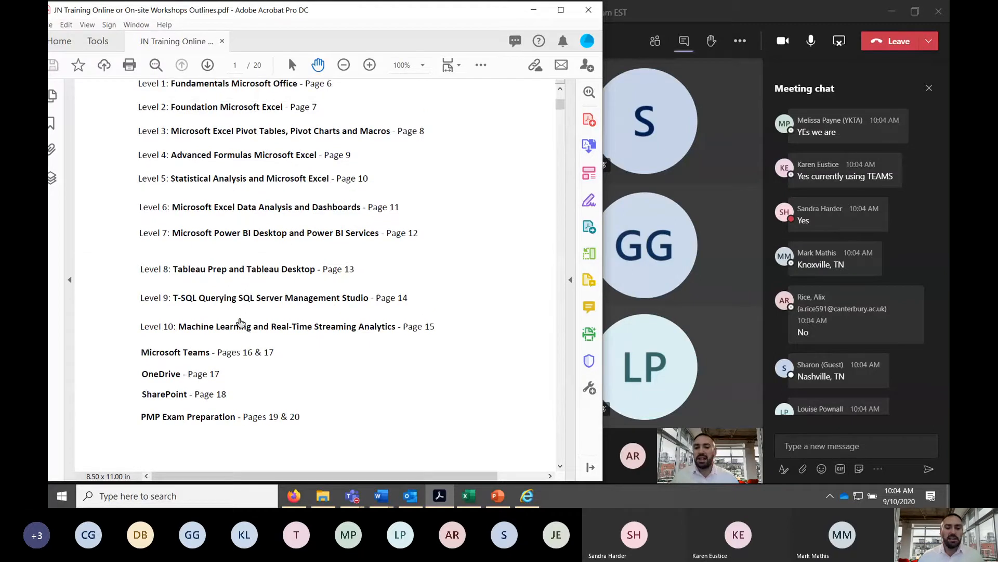
pyautogui.scroll(2, 312, 340)
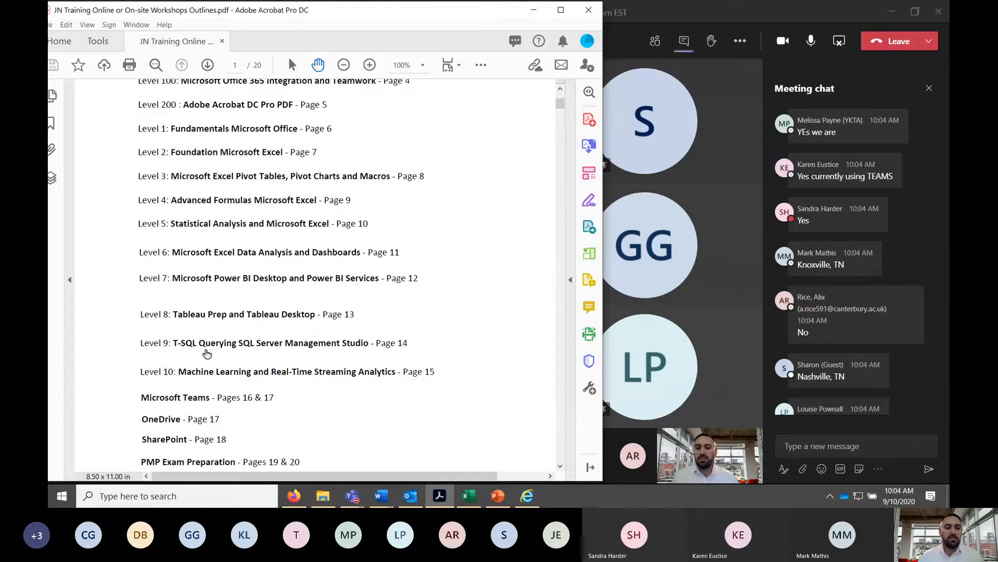
pyautogui.scroll(3, 291, 380)
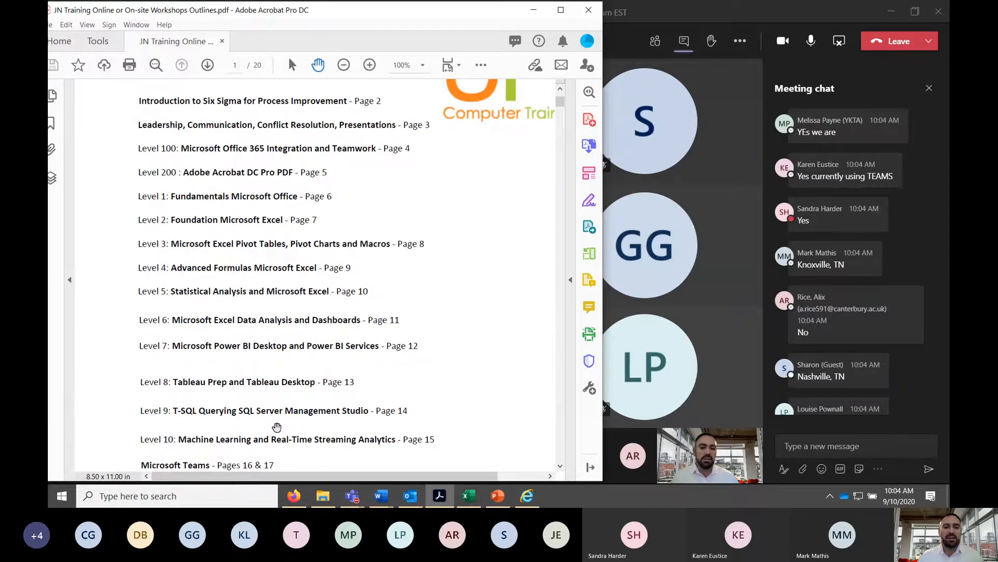
pyautogui.scroll(-1, 446, 309)
pyautogui.scroll(-2, 826, 317)
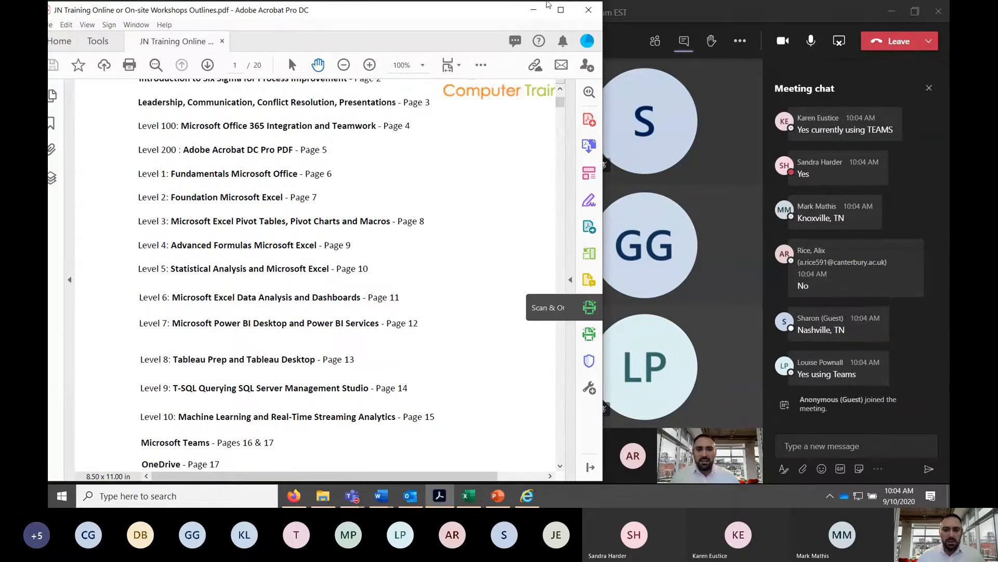
pyautogui.click(546, 7)
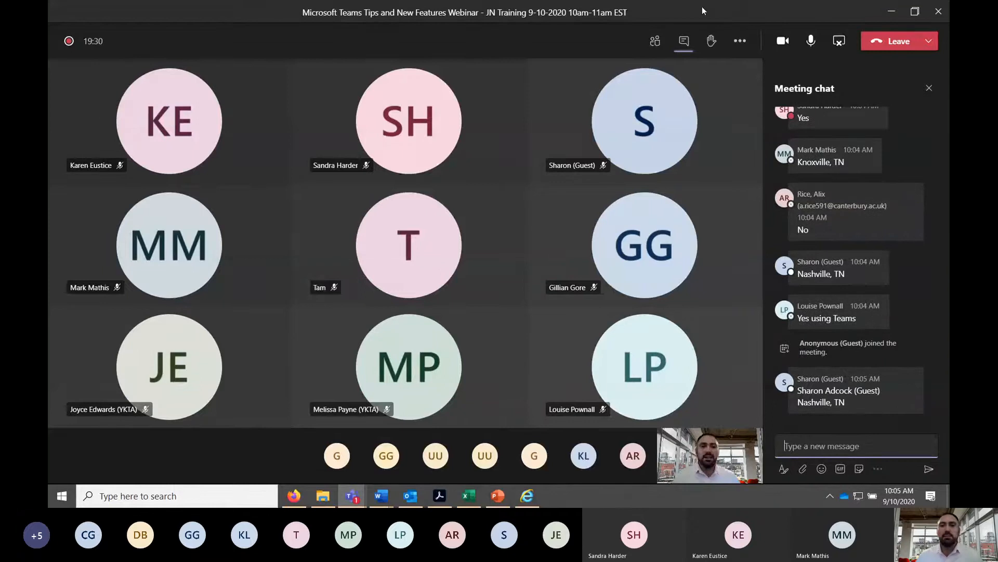
# Step: Reduce the meeting window and the main Teams window from full screen and arrange them side by side
pyautogui.moveTo(697, 21); pyautogui.dragTo(496, 44)
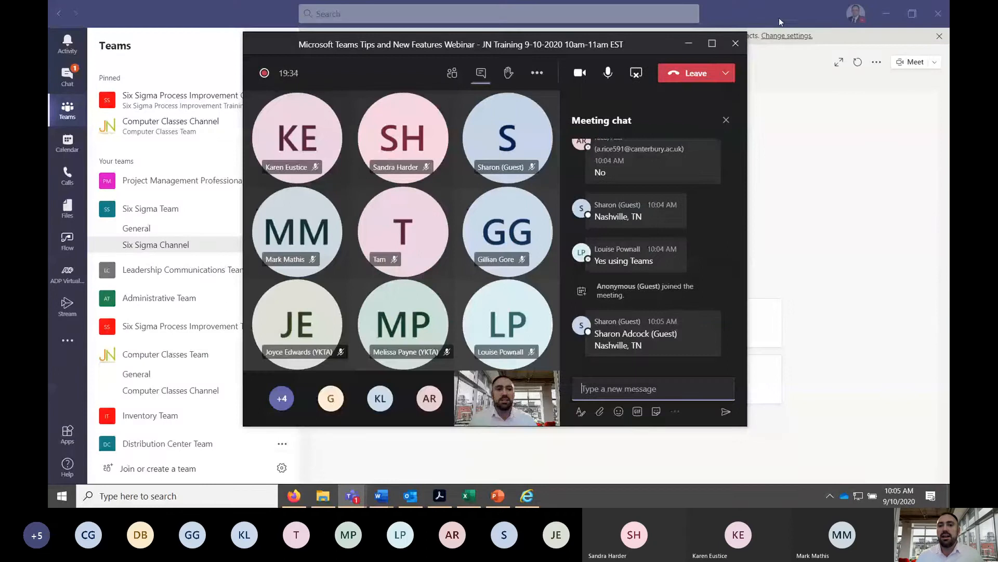
pyautogui.click(757, 14)
pyautogui.doubleClick(749, 15)
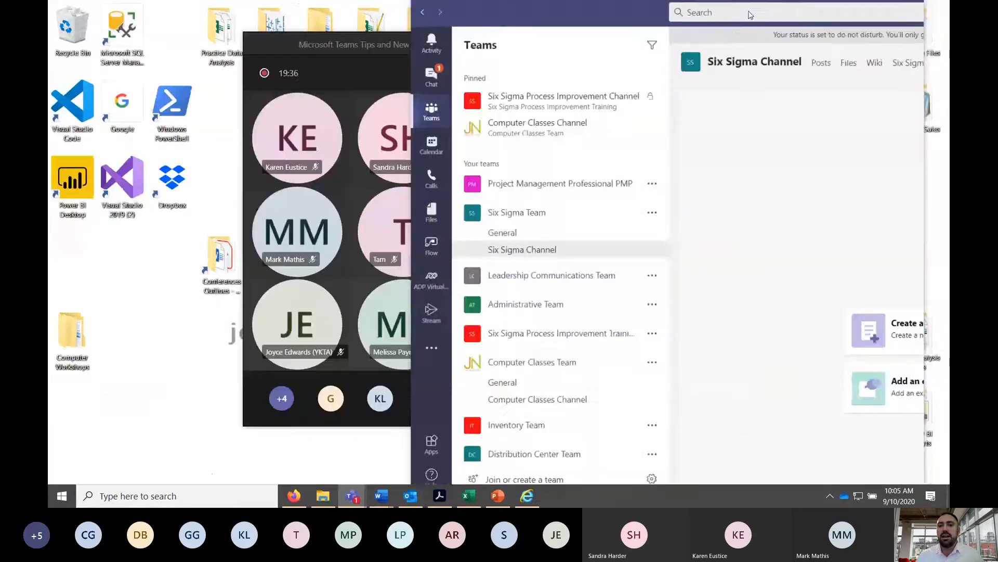
pyautogui.click(752, 20)
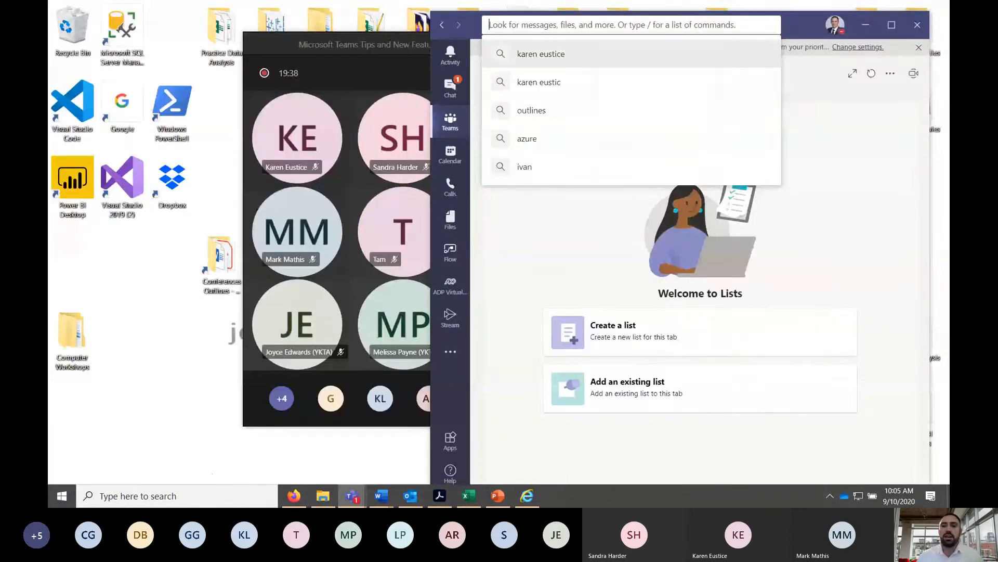
pyautogui.moveTo(796, 29); pyautogui.dragTo(411, 25)
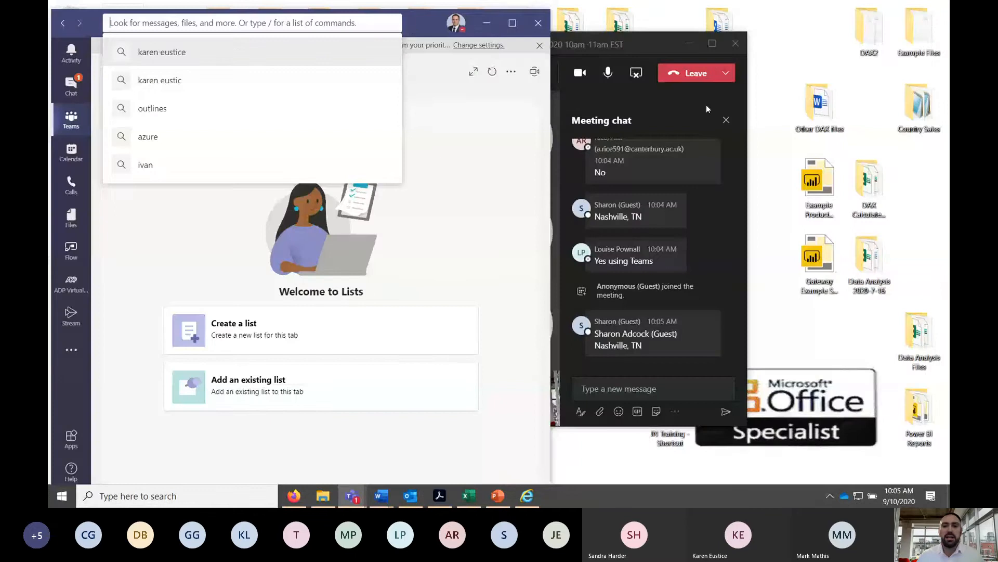
pyautogui.click(740, 209)
pyautogui.moveTo(284, 41); pyautogui.dragTo(481, 7)
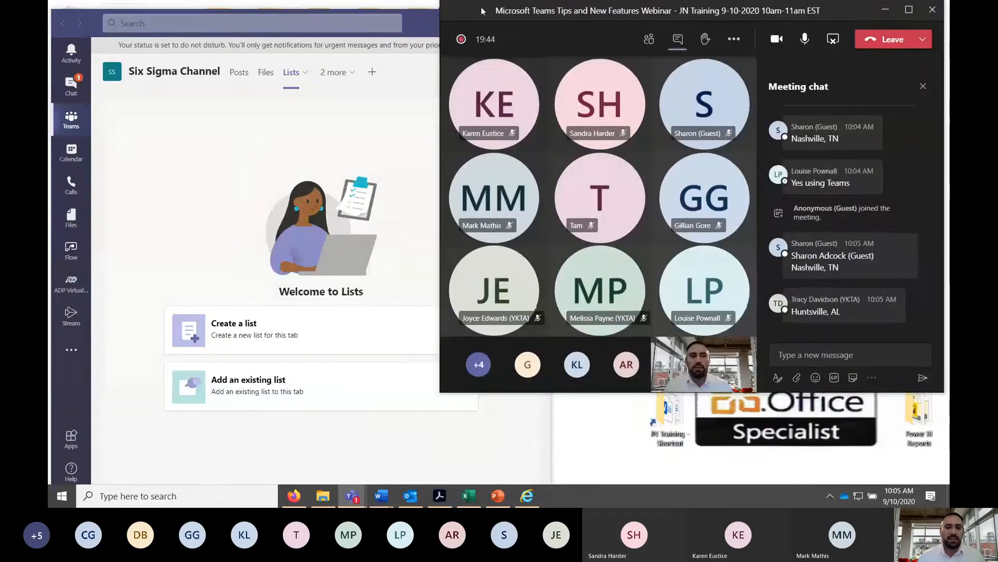
pyautogui.click(281, 124)
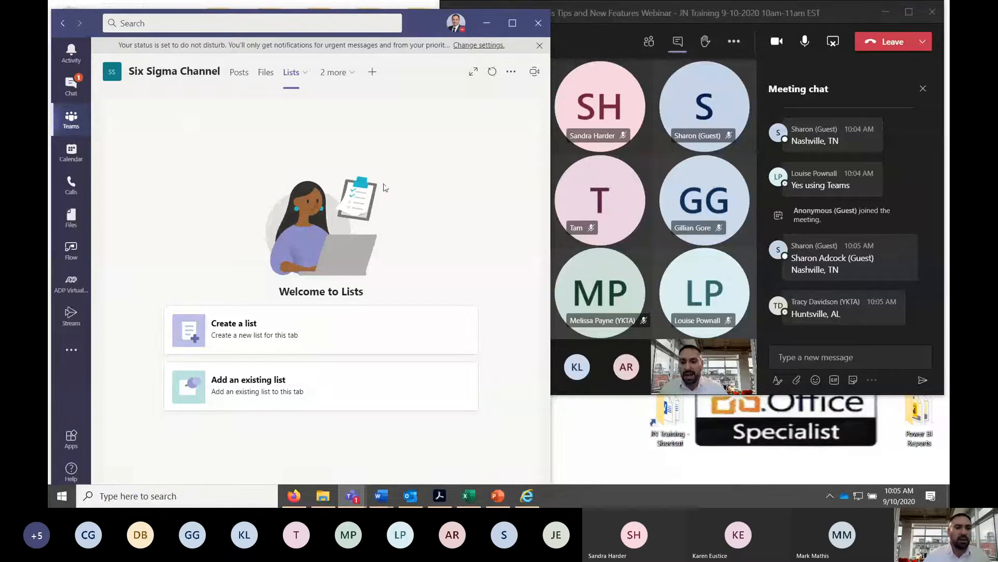
pyautogui.scroll(5, 845, 224)
pyautogui.scroll(-5, 848, 220)
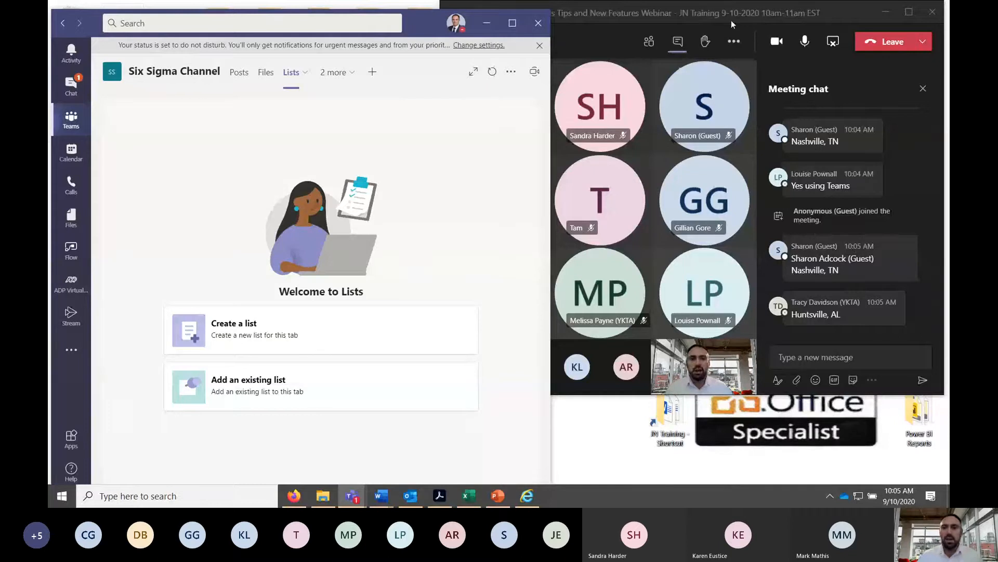
pyautogui.click(844, 11)
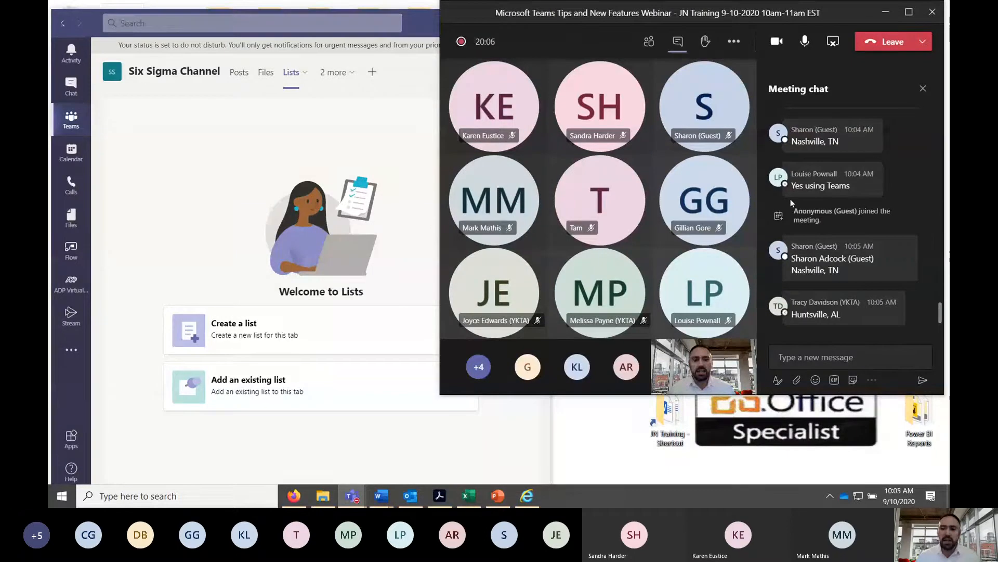
# Step: Open the pinned Computer Classes Channel in a maximized Teams window and show the status choices of the profile
pyautogui.click(149, 138)
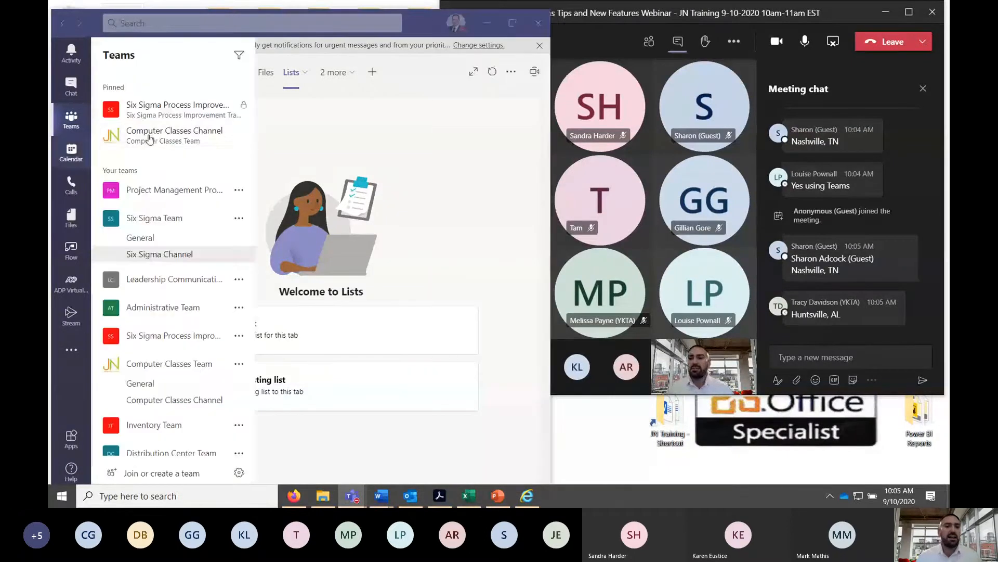
pyautogui.click(514, 26)
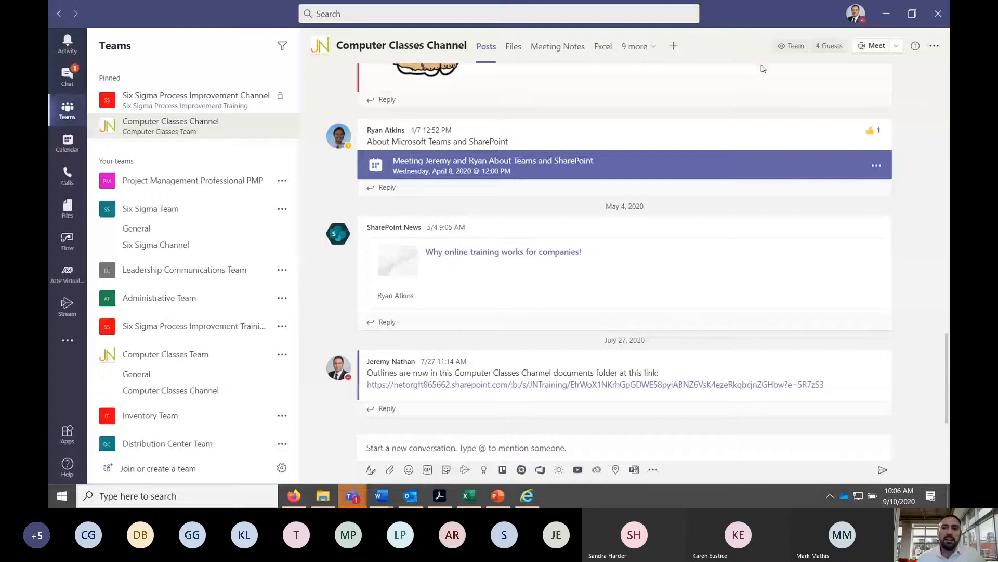
pyautogui.click(855, 24)
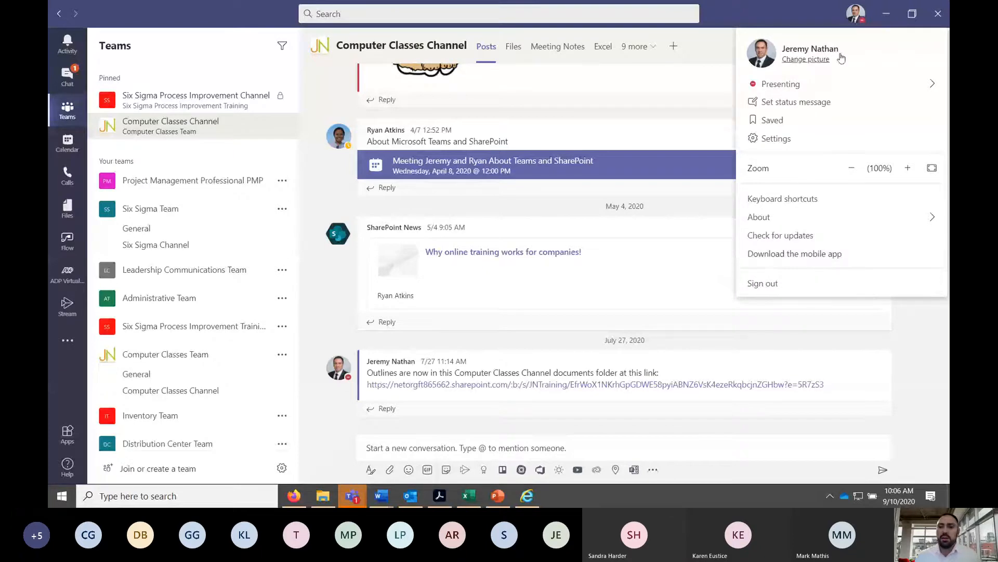
pyautogui.moveTo(848, 84)
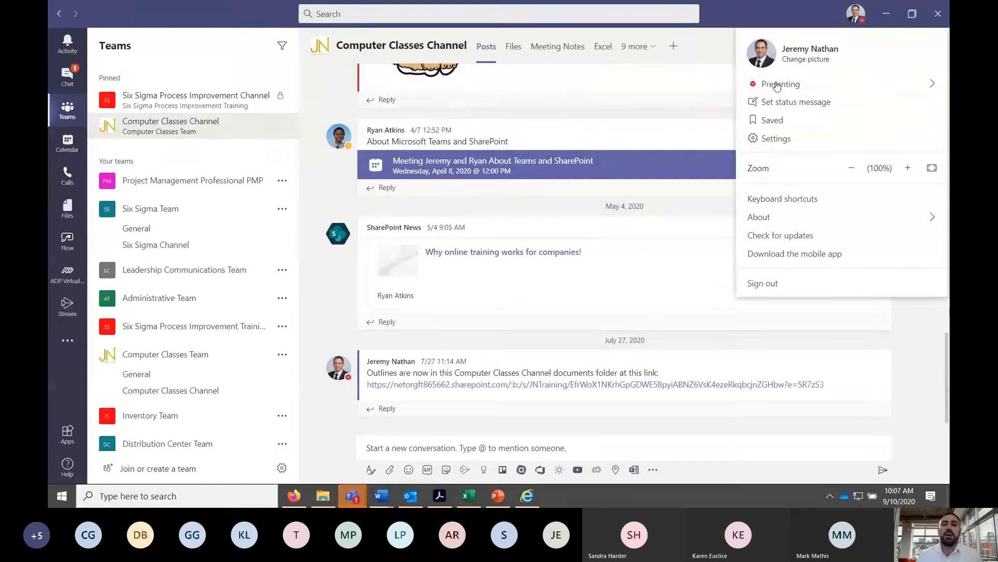
pyautogui.moveTo(769, 90)
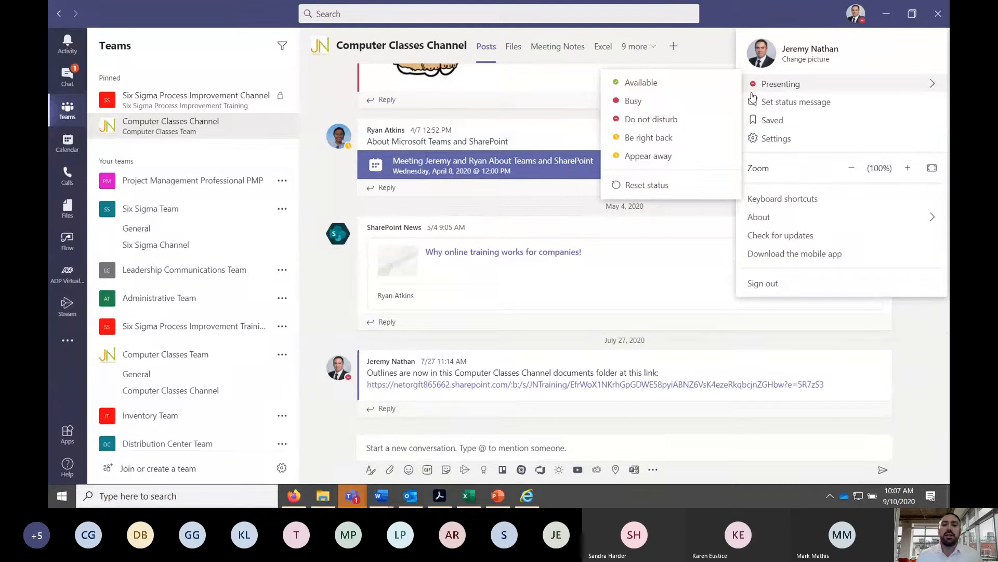
# Step: Set the status to Do not disturb with the search command /dnd and check it in the profile details
pyautogui.click(378, 15)
pyautogui.write('/')
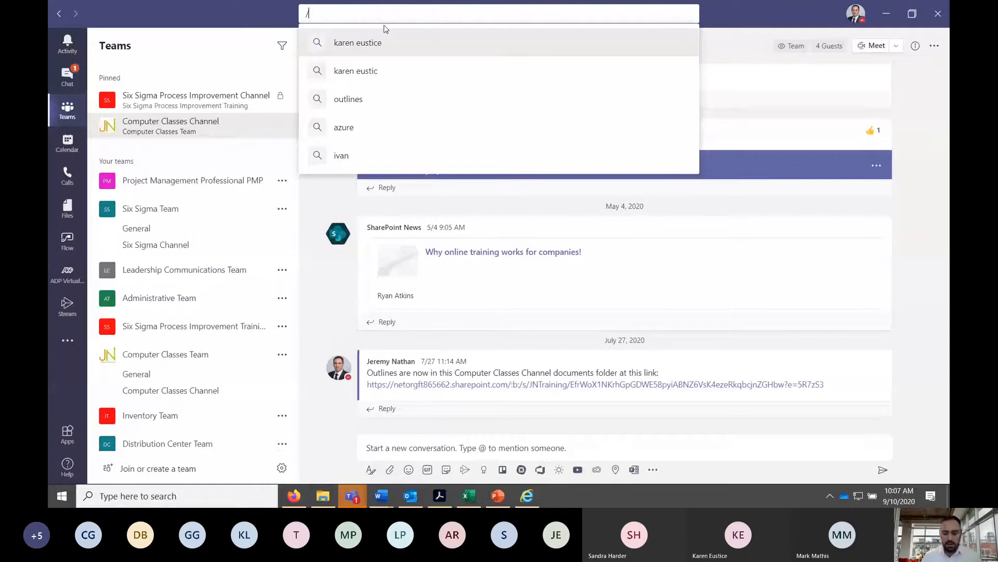
pyautogui.write('dnd')
pyautogui.press('Return')
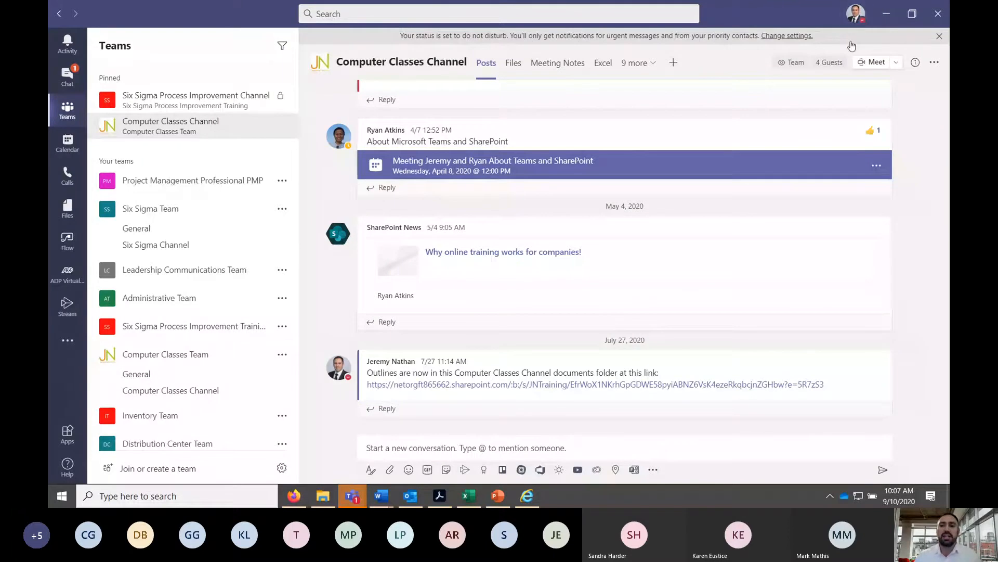
pyautogui.click(856, 14)
pyautogui.moveTo(799, 90)
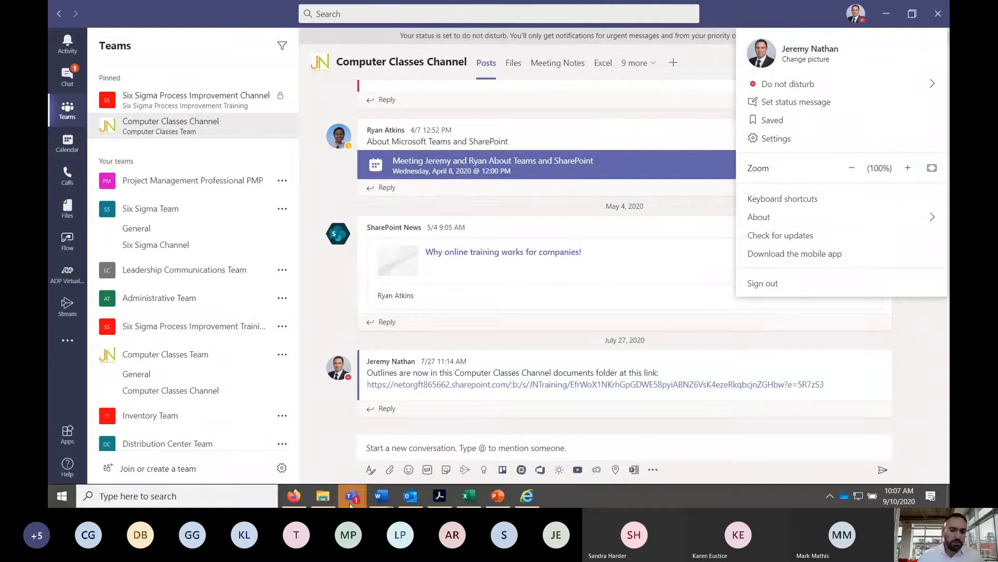
# Step: Restore the maximized Teams window to its smaller size beside the meeting window and check the meeting for attendee responses
pyautogui.moveTo(350, 504)
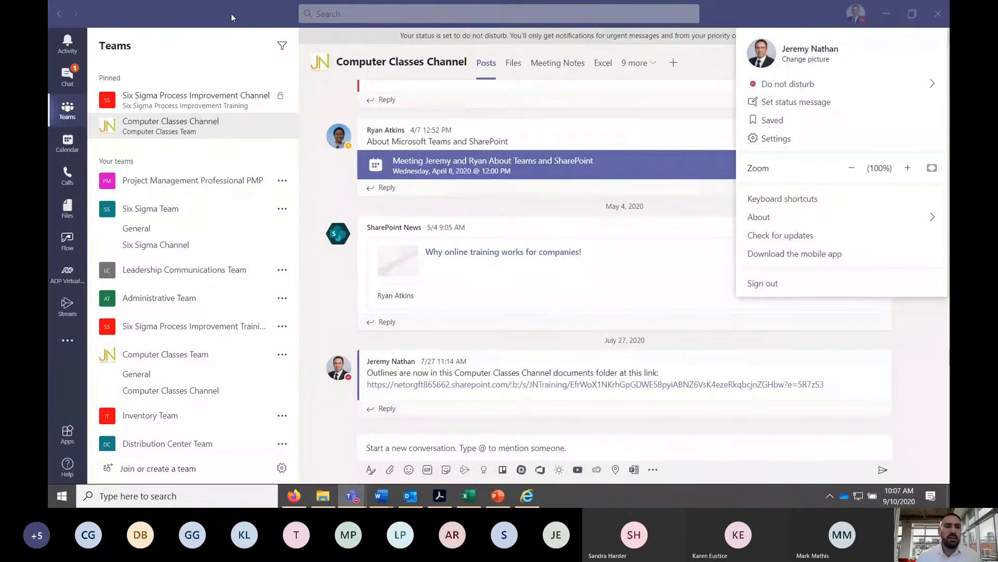
pyautogui.doubleClick(231, 17)
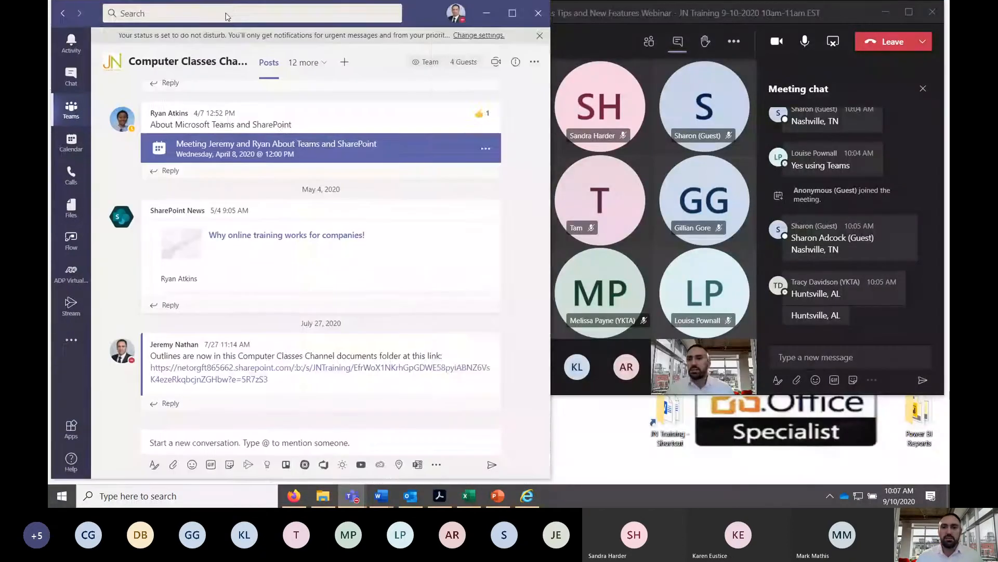
pyautogui.moveTo(226, 16); pyautogui.dragTo(232, 18)
pyautogui.click(593, 18)
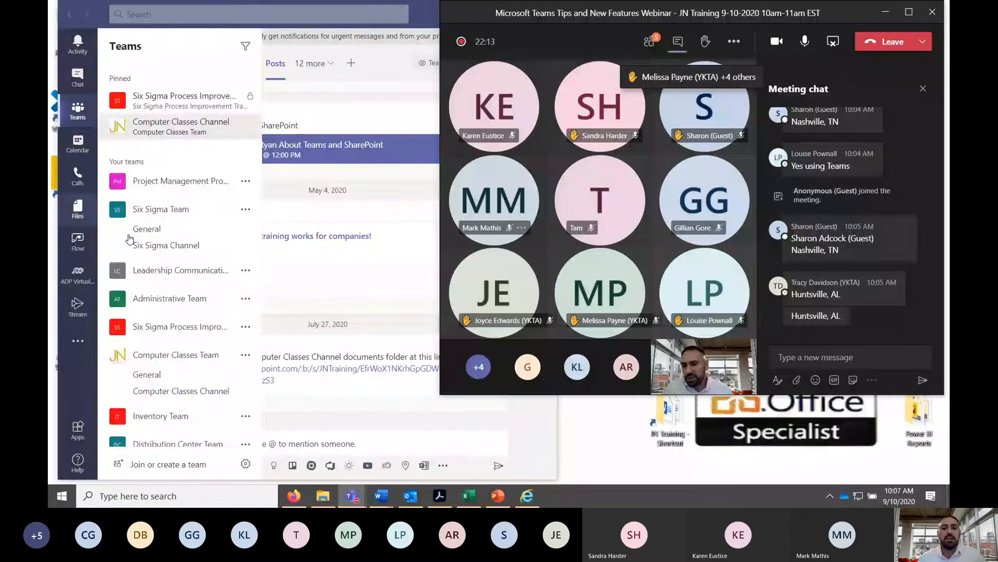
pyautogui.click(328, 291)
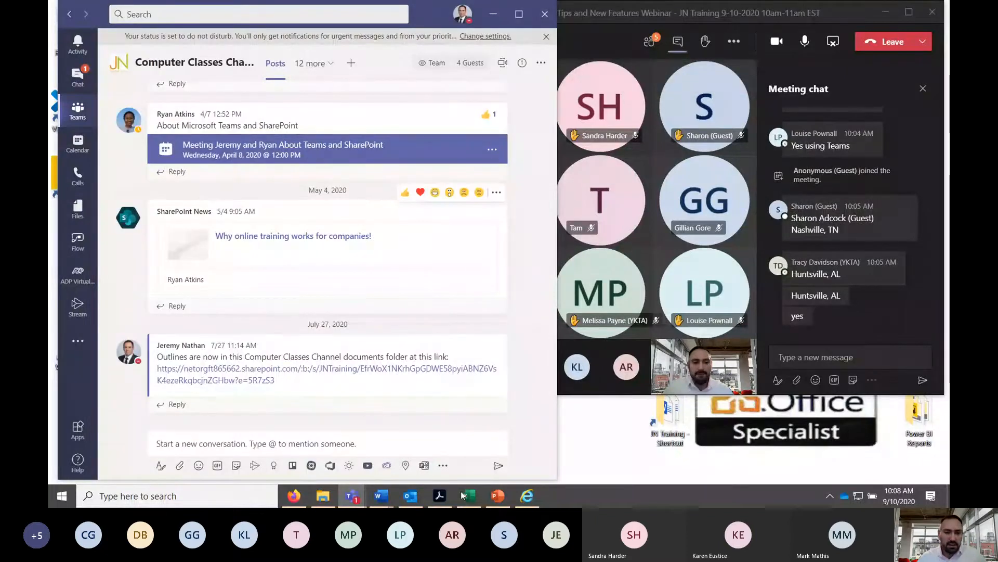
# Step: Maximize the Teams window, display the keyboard shortcuts overview and highlight its Show keyboard shortcuts and Show commands entries, closing the overview when done
pyautogui.click(518, 14)
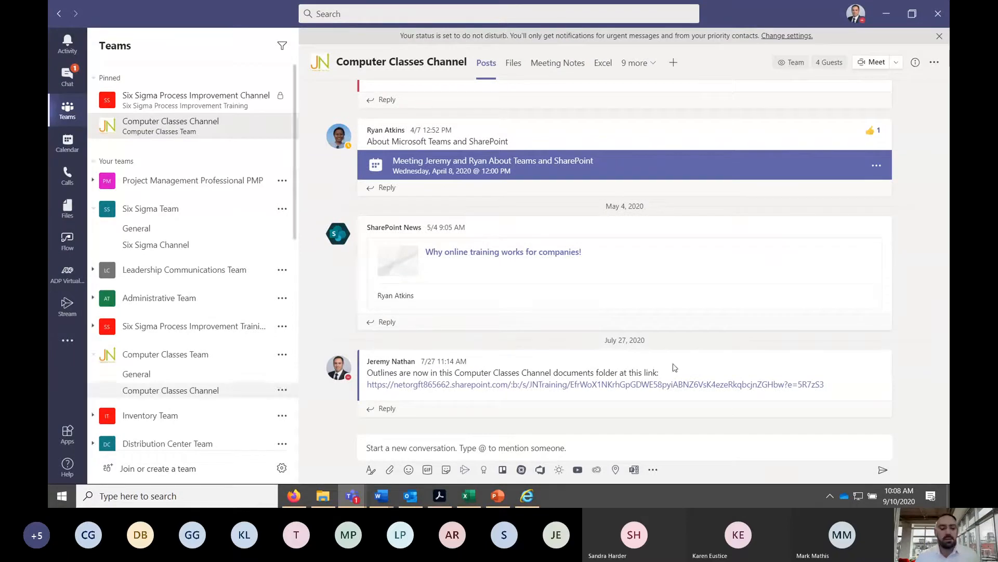
pyautogui.moveTo(676, 255)
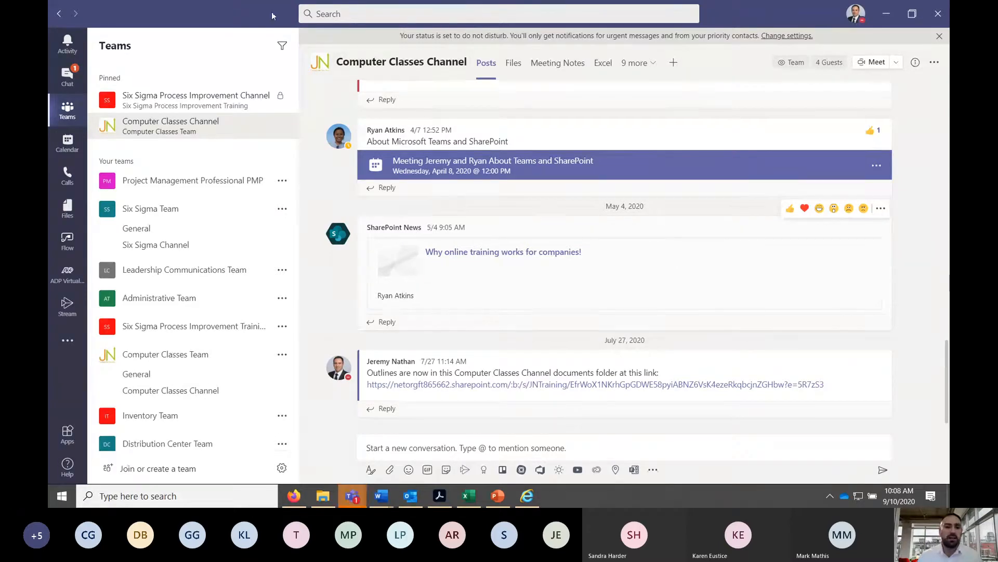
pyautogui.hotkey('ctrl', '.')
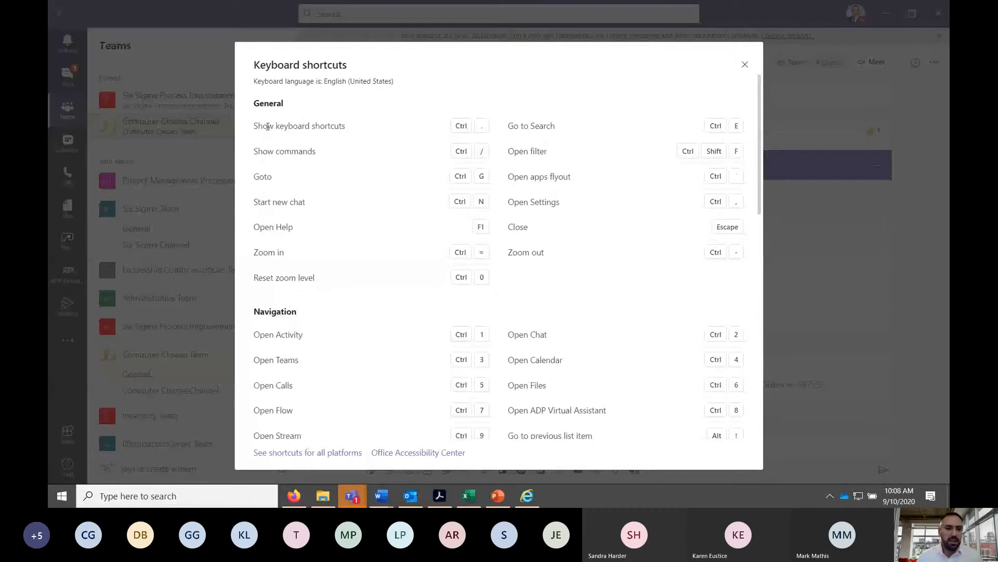
pyautogui.moveTo(267, 126); pyautogui.dragTo(350, 126)
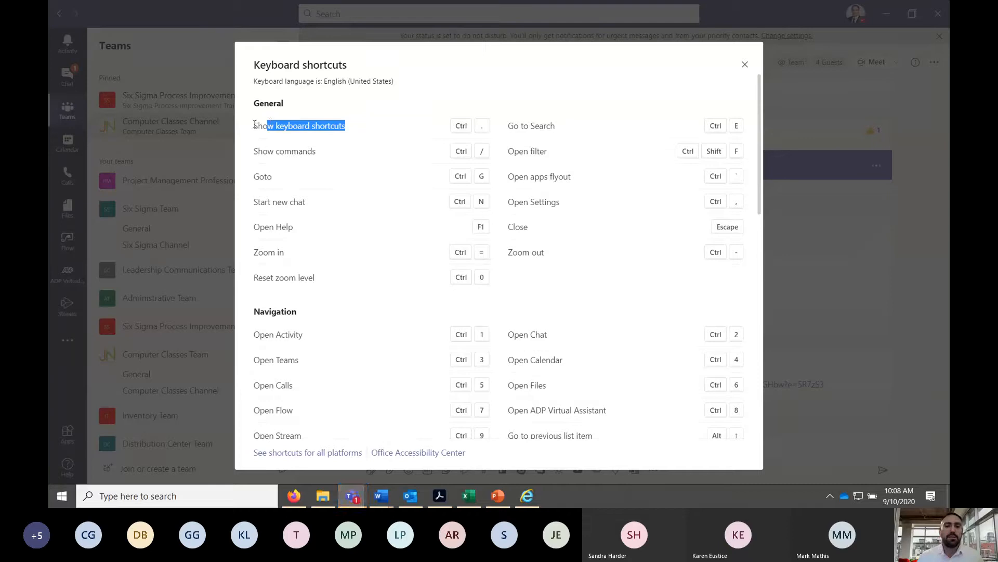
pyautogui.moveTo(254, 126); pyautogui.dragTo(492, 131)
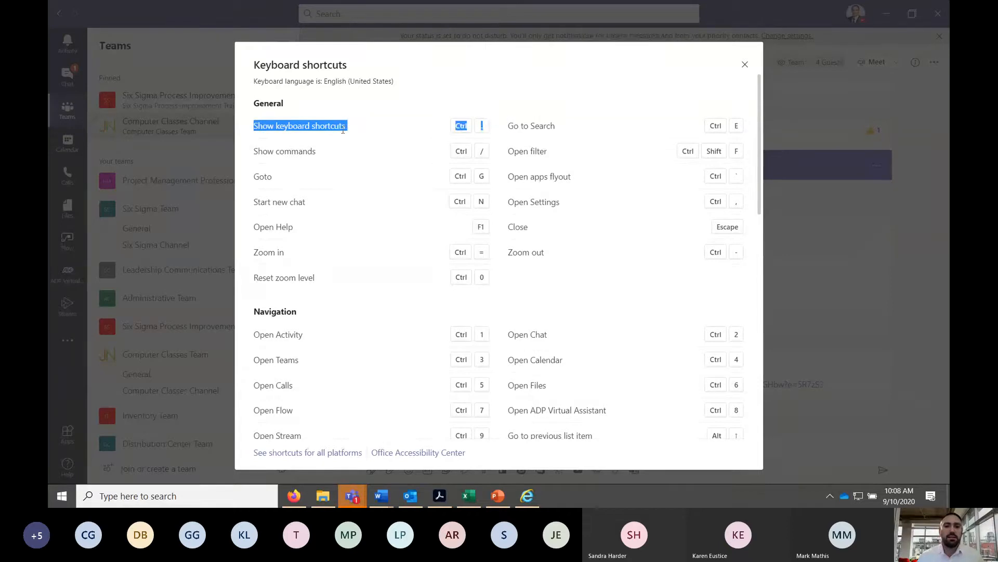
pyautogui.click(459, 154)
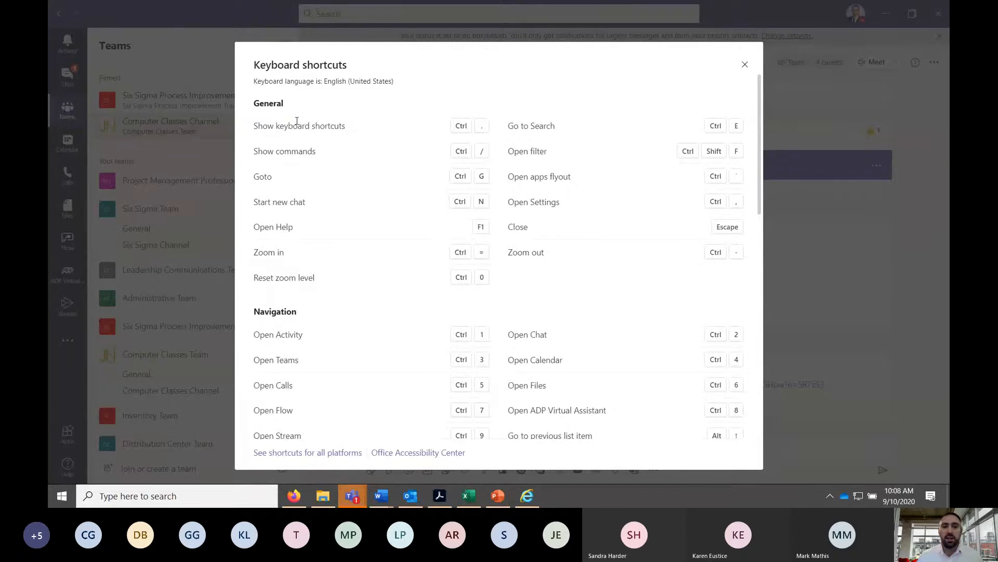
pyautogui.moveTo(254, 152); pyautogui.dragTo(312, 152)
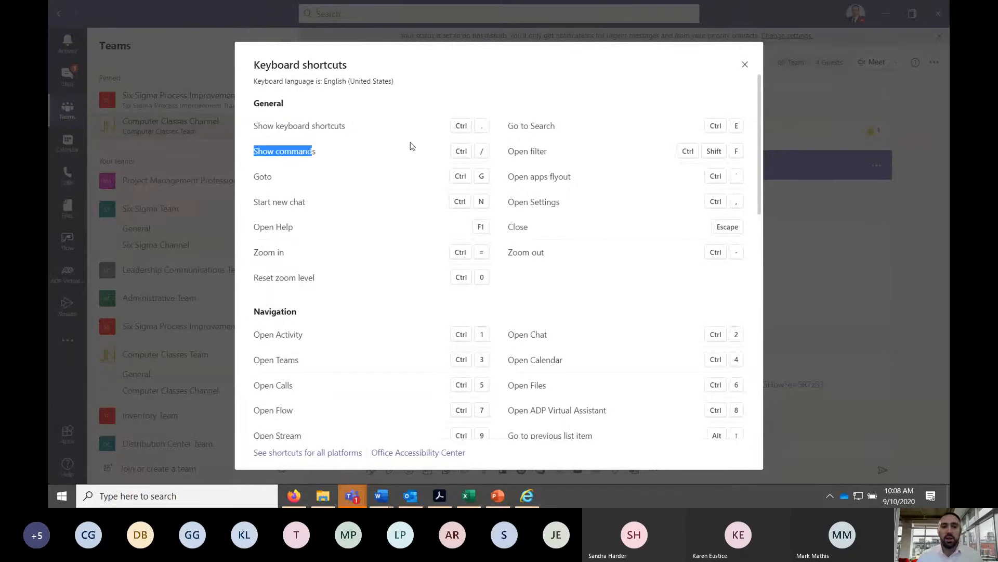
pyautogui.click(745, 65)
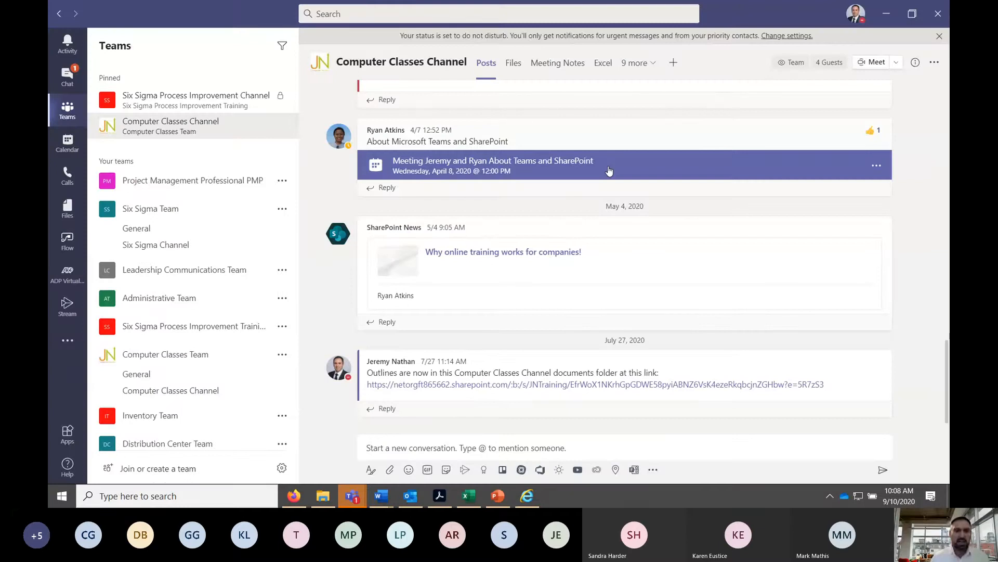
# Step: Bring up the list of search commands and use /activity to view the activity of the first suggested contact
pyautogui.hotkey('ctrl', '/')
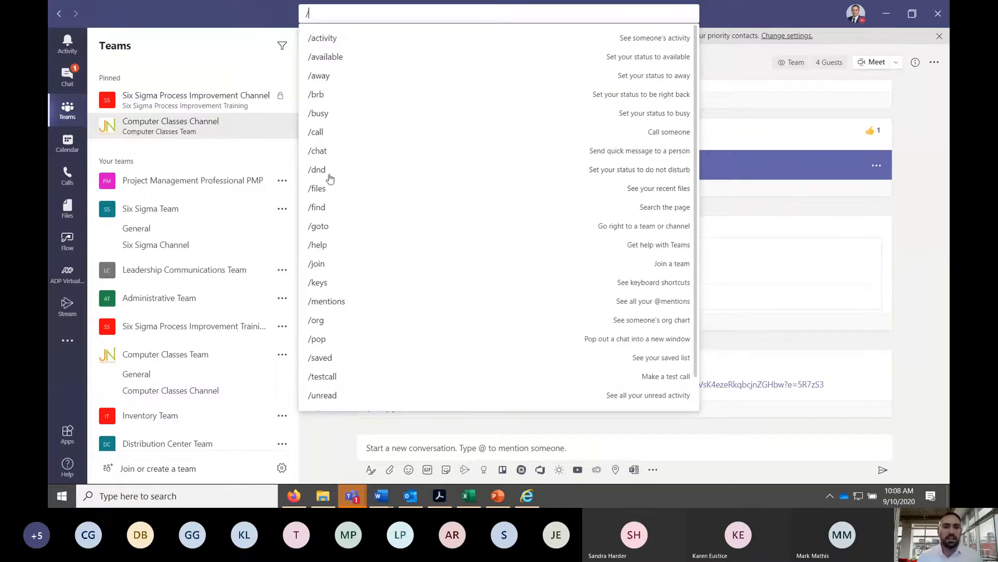
pyautogui.click(332, 42)
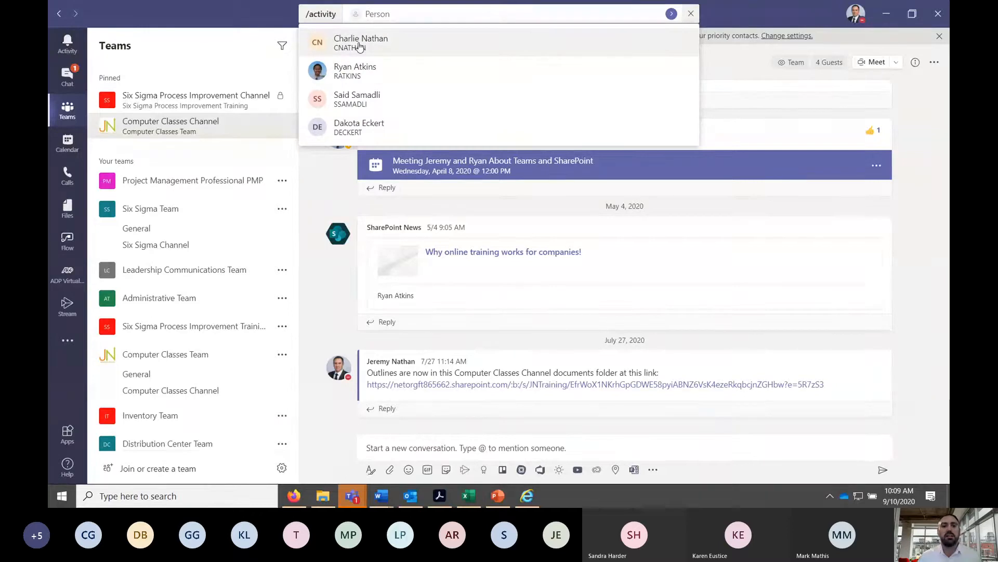
pyautogui.click(373, 51)
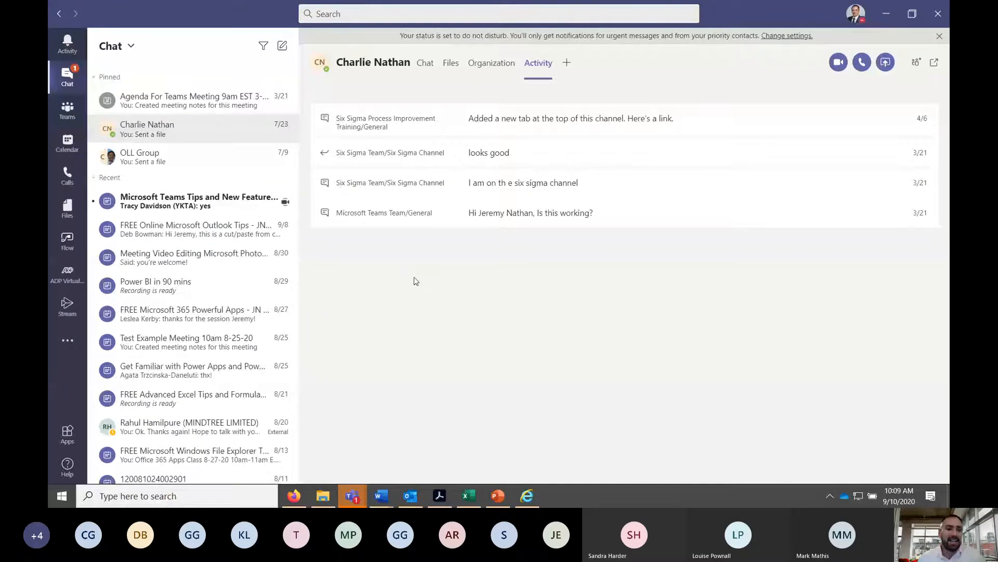
# Step: Browse the full list of search commands and show the keyboard shortcuts overview with /keys, closing it again
pyautogui.hotkey('ctrl', '/')
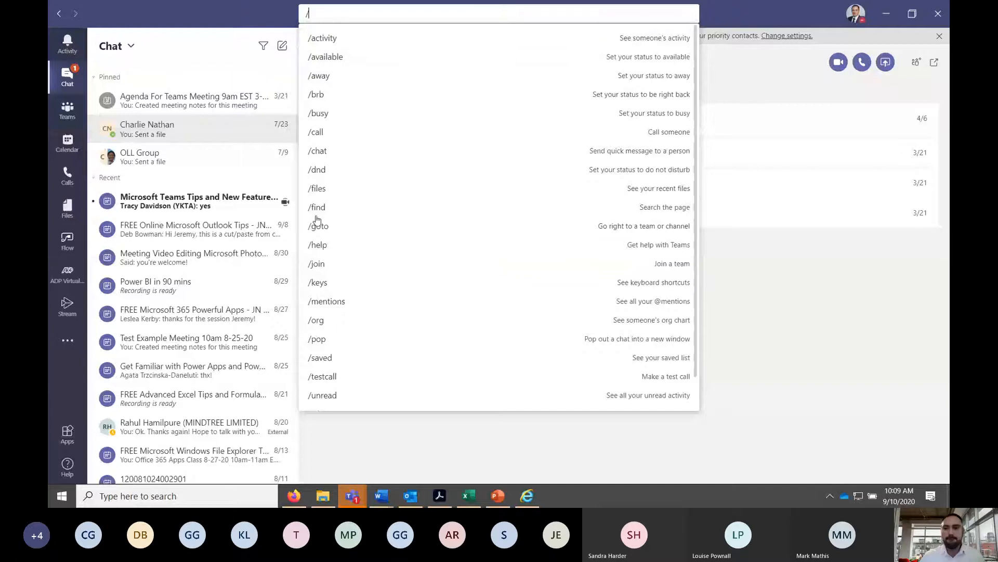
pyautogui.scroll(-1, 316, 219)
pyautogui.scroll(1, 541, 123)
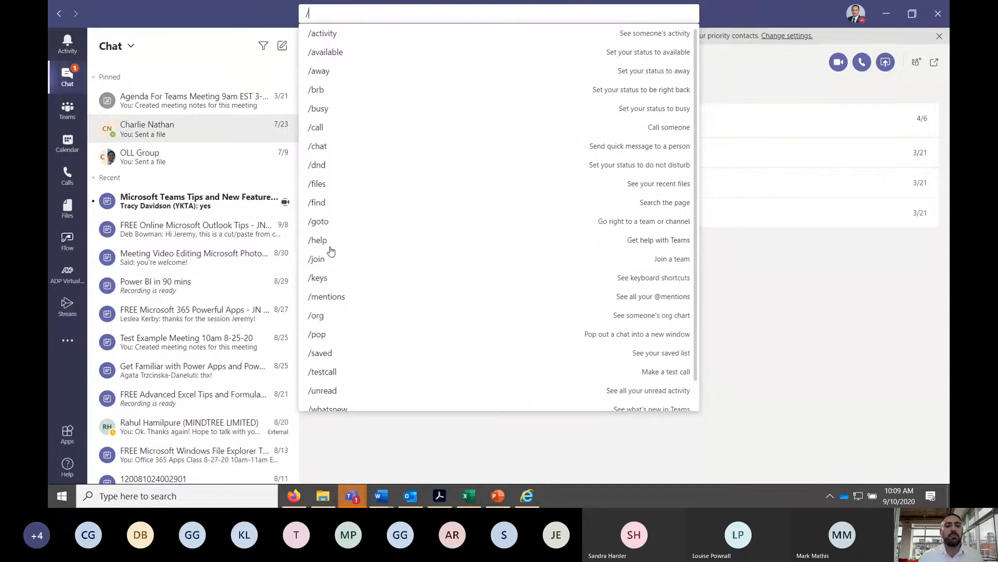
pyautogui.scroll(-1, 338, 247)
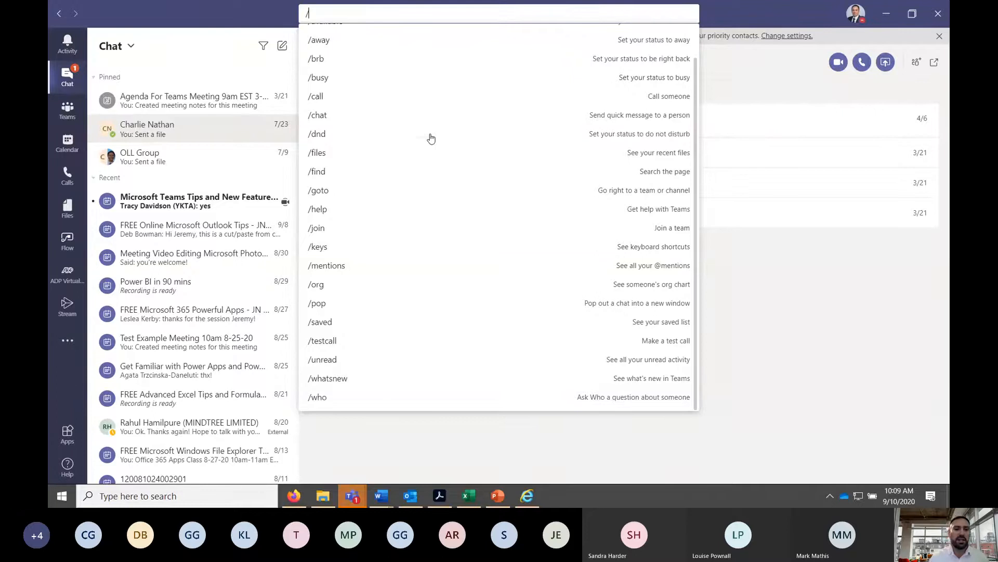
pyautogui.write('keys')
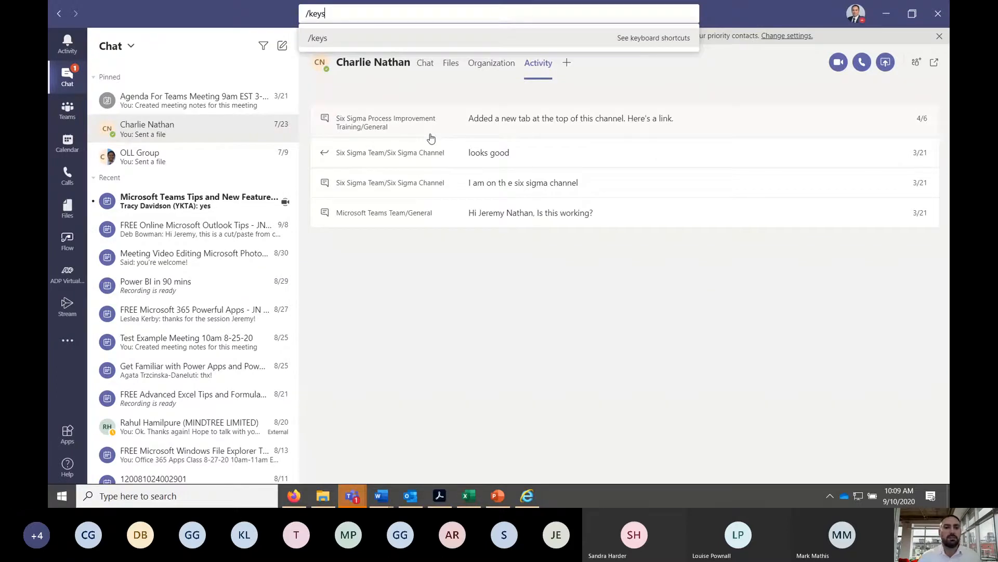
pyautogui.press('Return')
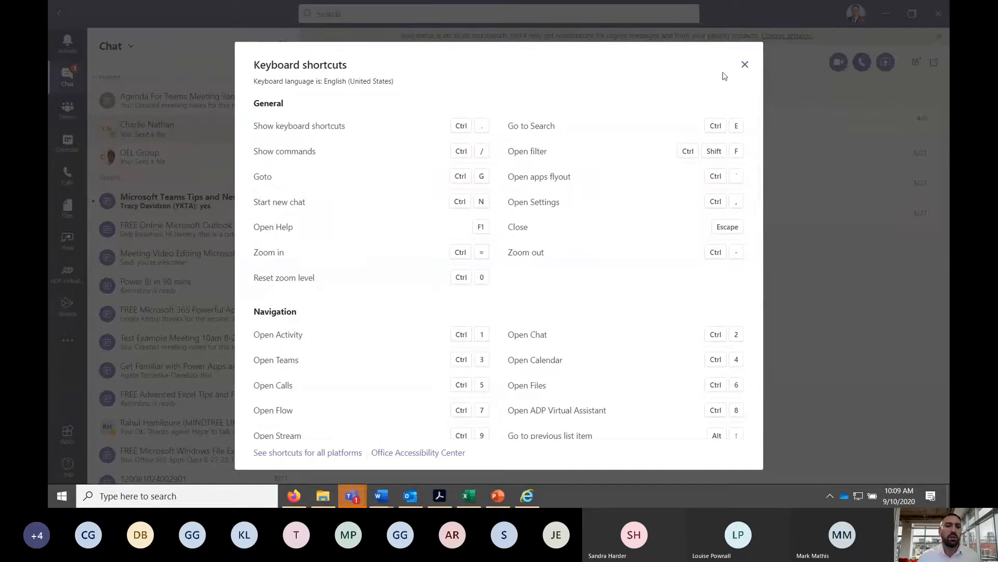
pyautogui.press('Escape')
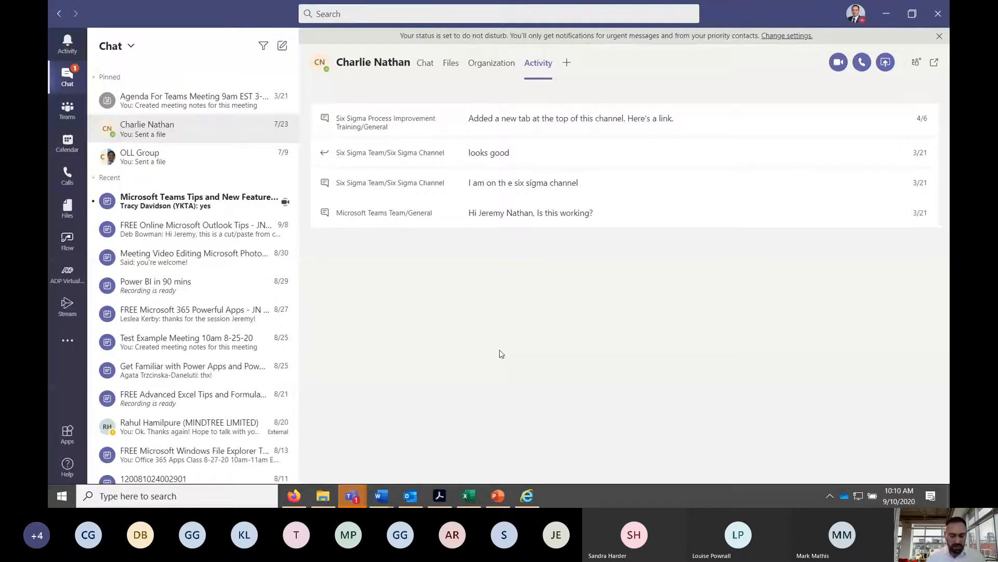
# Step: Search all of Teams for "outlines", open the 7/27 message from the Computer Classes Channel and highlight the word Outlines in it
pyautogui.hotkey('ctrl', 'e')
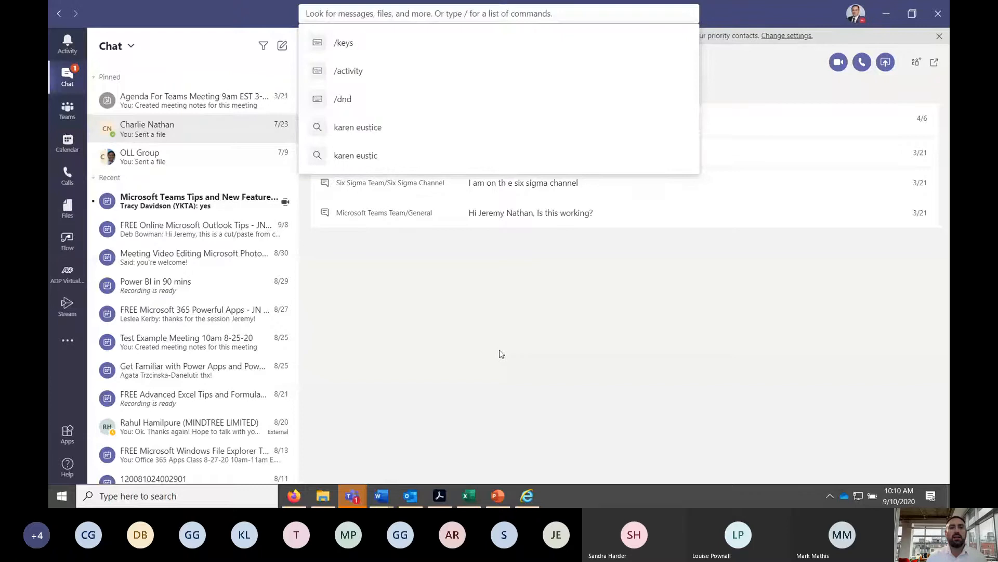
pyautogui.write('out')
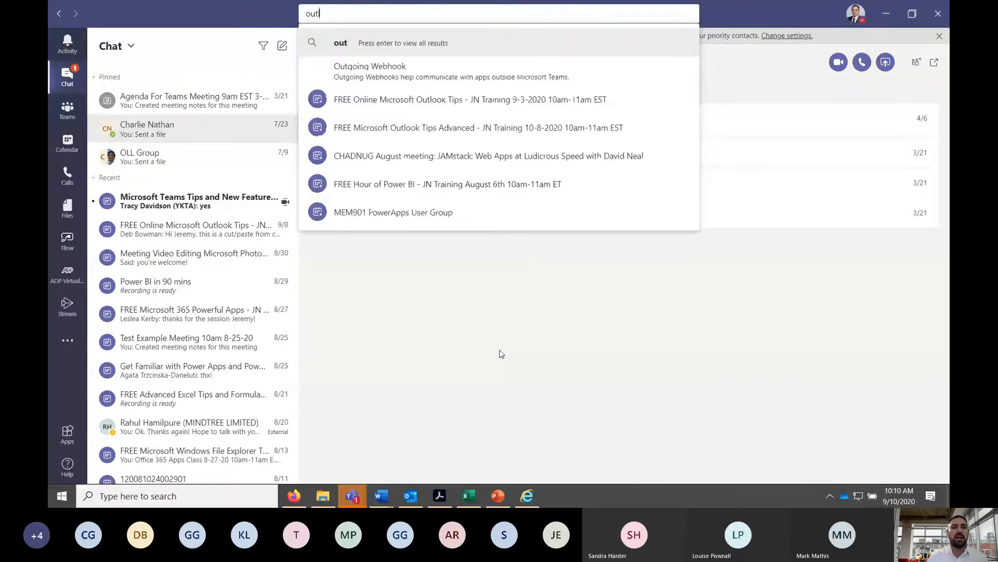
pyautogui.write('lines')
pyautogui.press('Return')
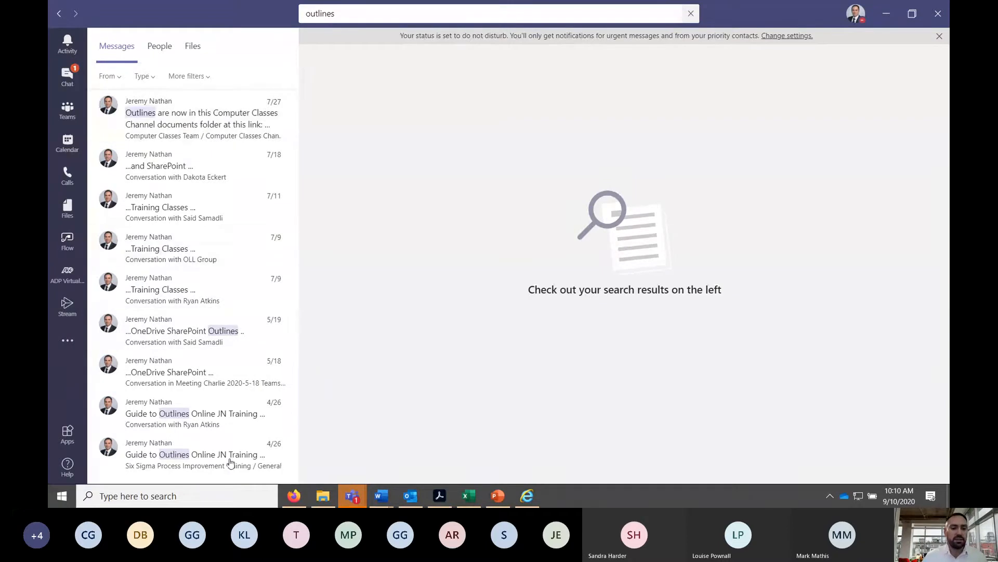
pyautogui.click(175, 126)
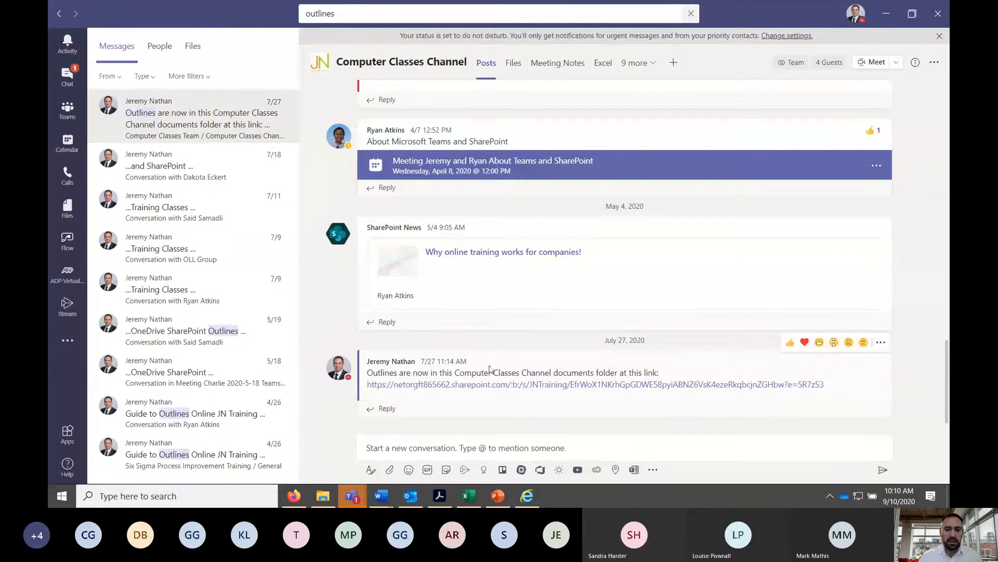
pyautogui.moveTo(400, 372); pyautogui.dragTo(358, 375)
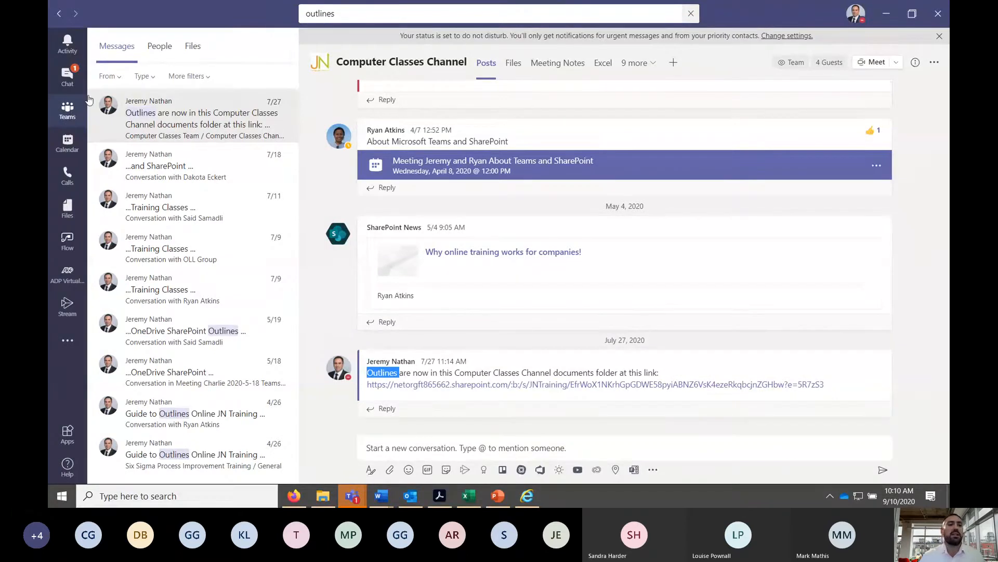
# Step: Open the General channel of the Computer Classes Team, search only that channel for "outlines" and clear the search
pyautogui.click(67, 109)
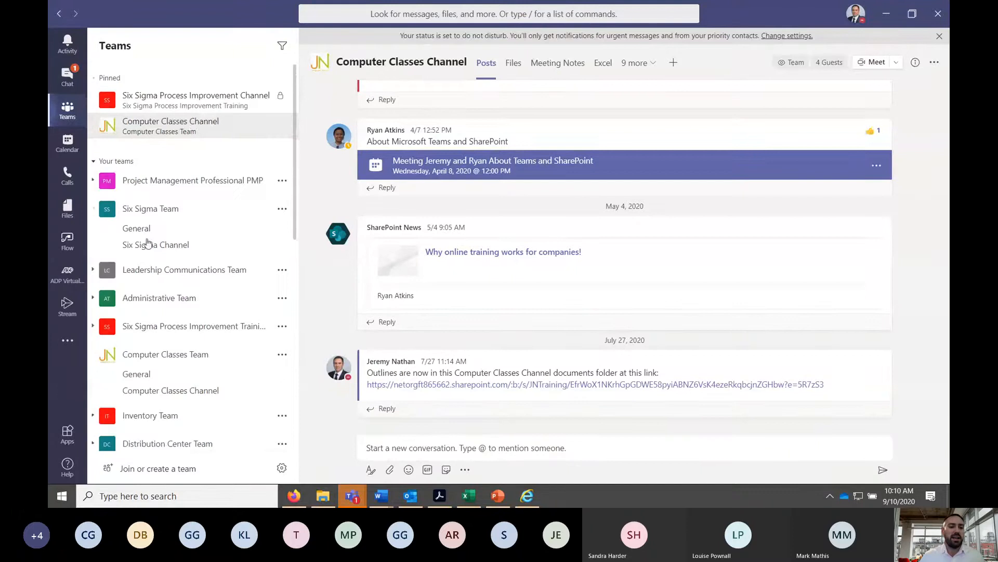
pyautogui.click(147, 380)
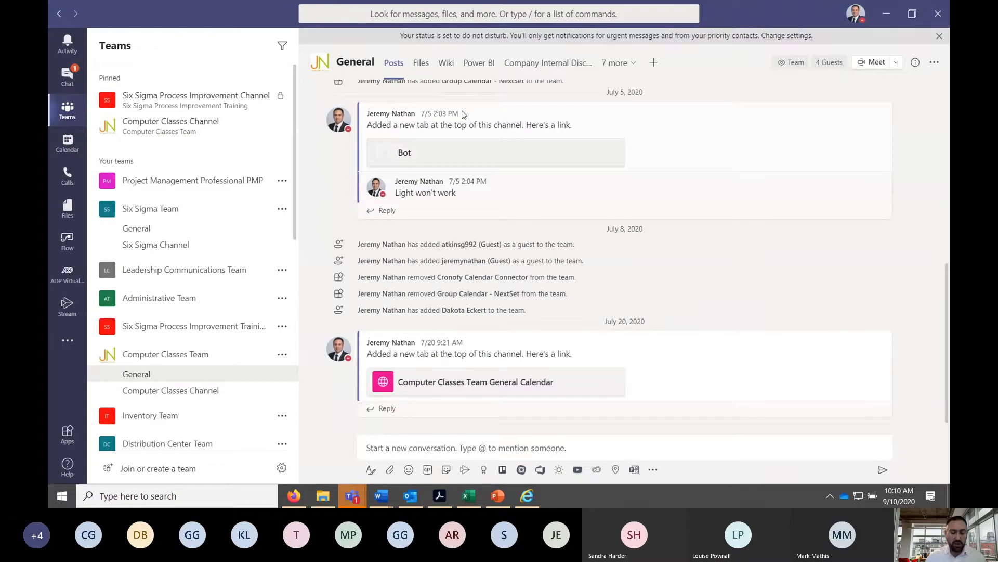
pyautogui.hotkey('ctrl', 'f')
pyautogui.write('c')
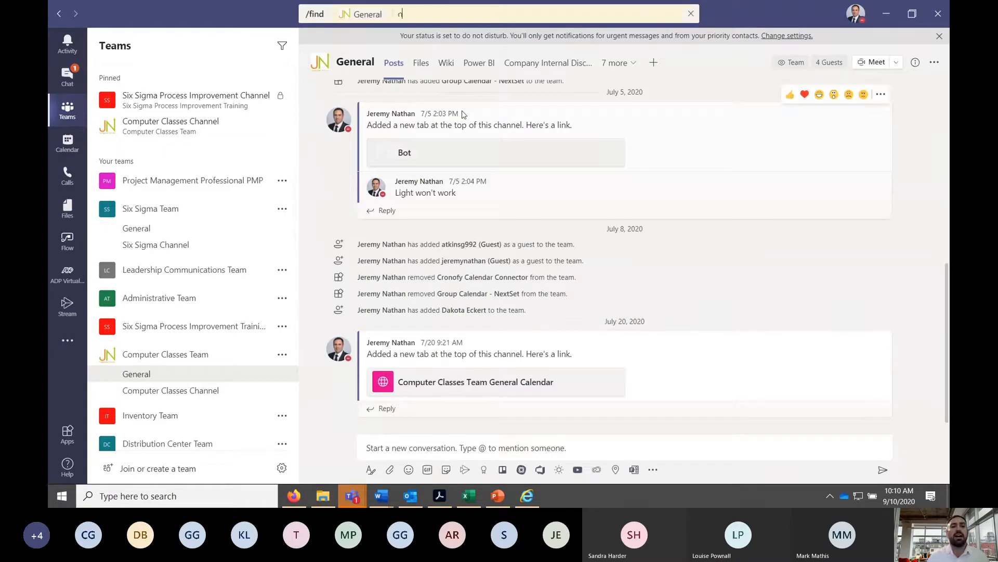
pyautogui.write('utlines')
pyautogui.press('Return')
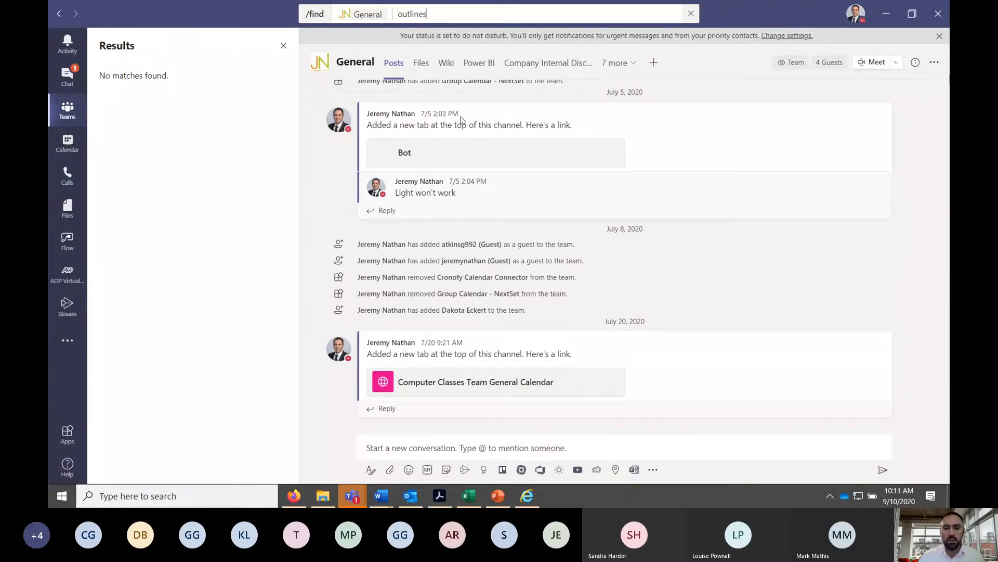
pyautogui.scroll(5, 436, 205)
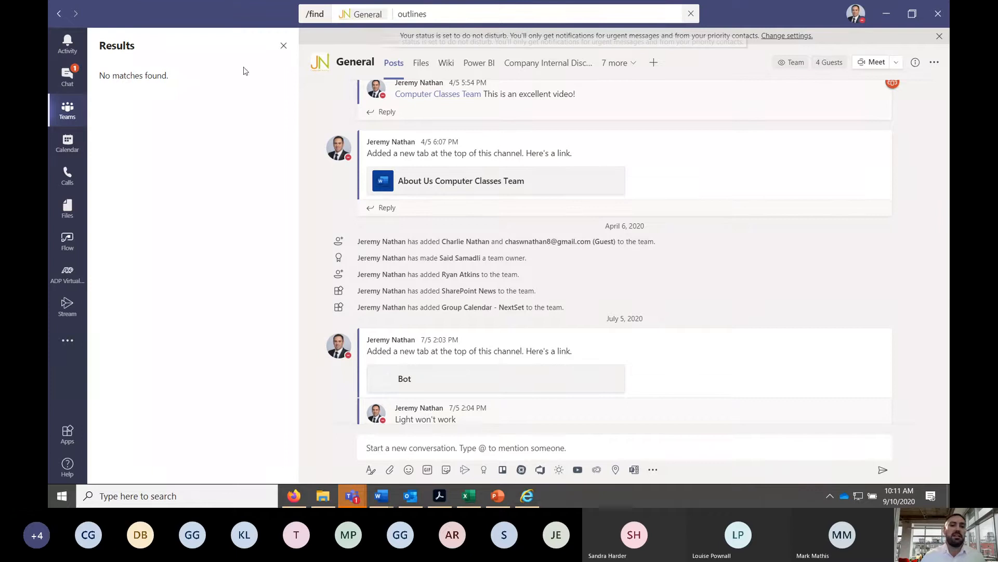
pyautogui.click(692, 14)
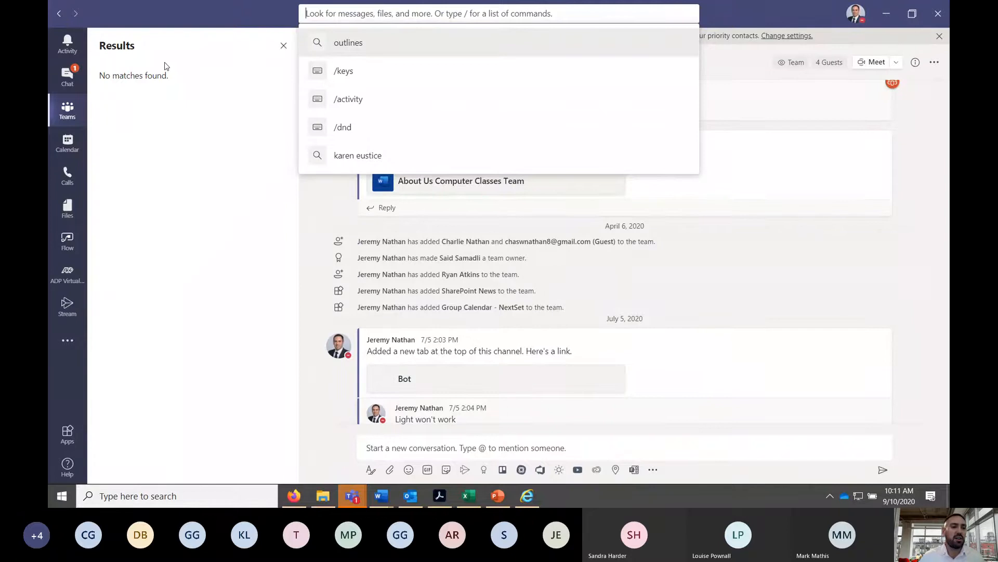
pyautogui.press('Down')
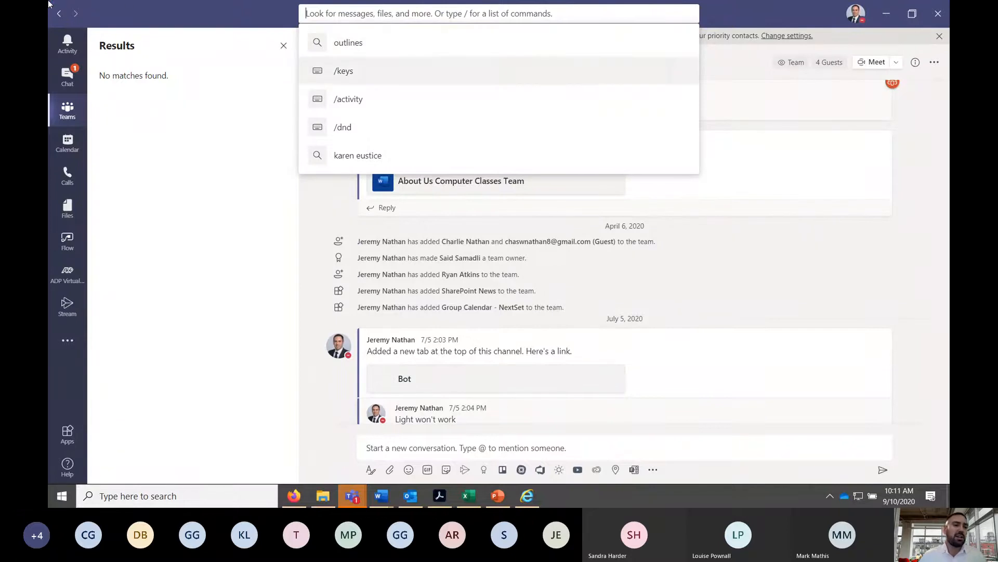
# Step: With the screen magnified to 200%, return to the Computer Classes Channel, find "outlines" within it, open the matching message and close the magnifier
pyautogui.press('super+plus')
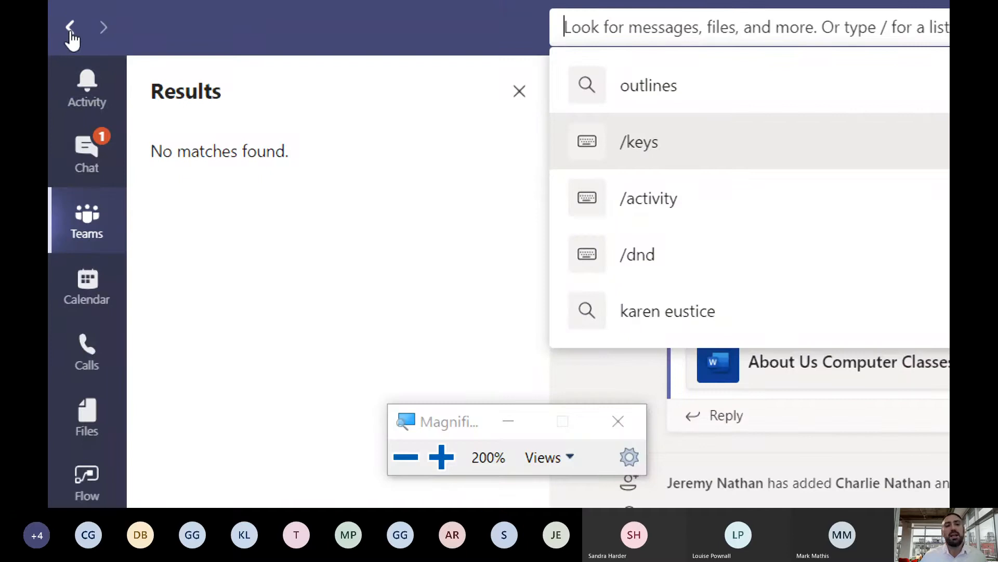
pyautogui.click(70, 29)
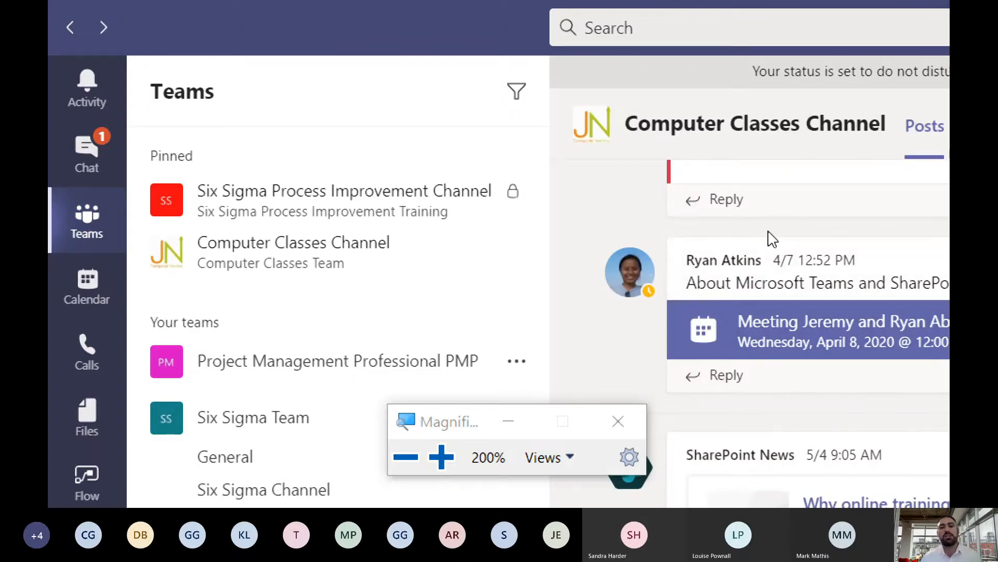
pyautogui.hotkey('ctrl', 'f')
pyautogui.write('outlines')
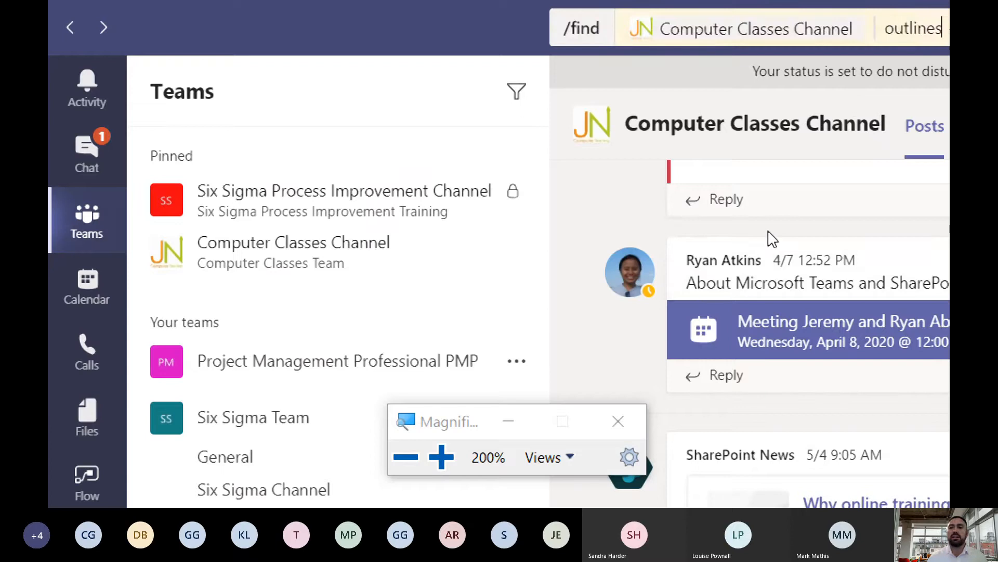
pyautogui.press('Return')
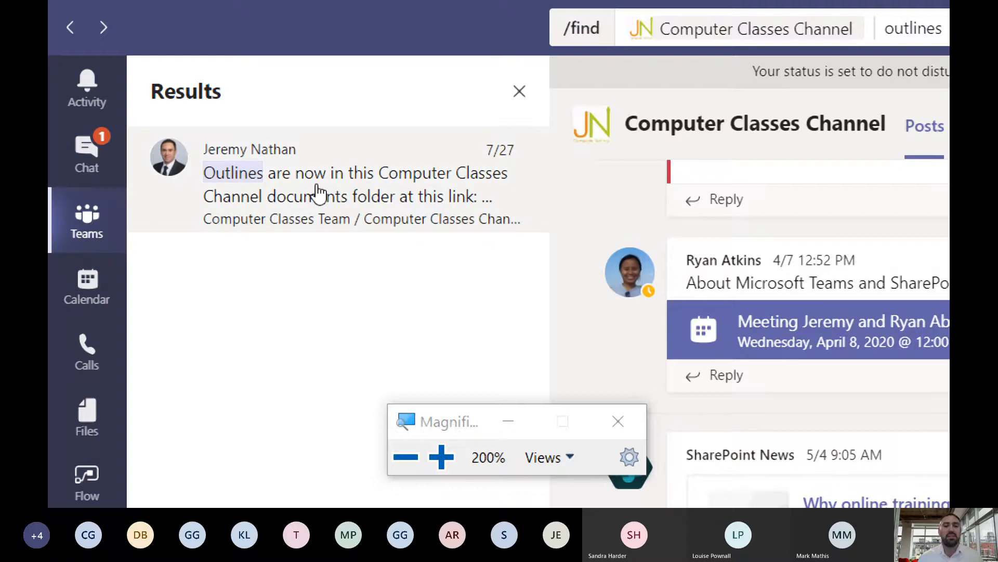
pyautogui.click(319, 194)
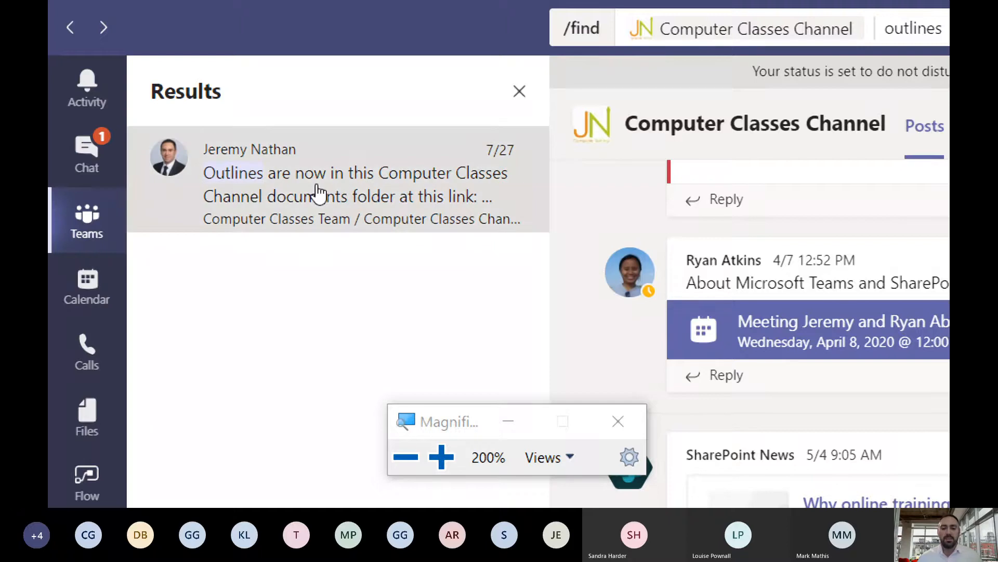
pyautogui.click(616, 424)
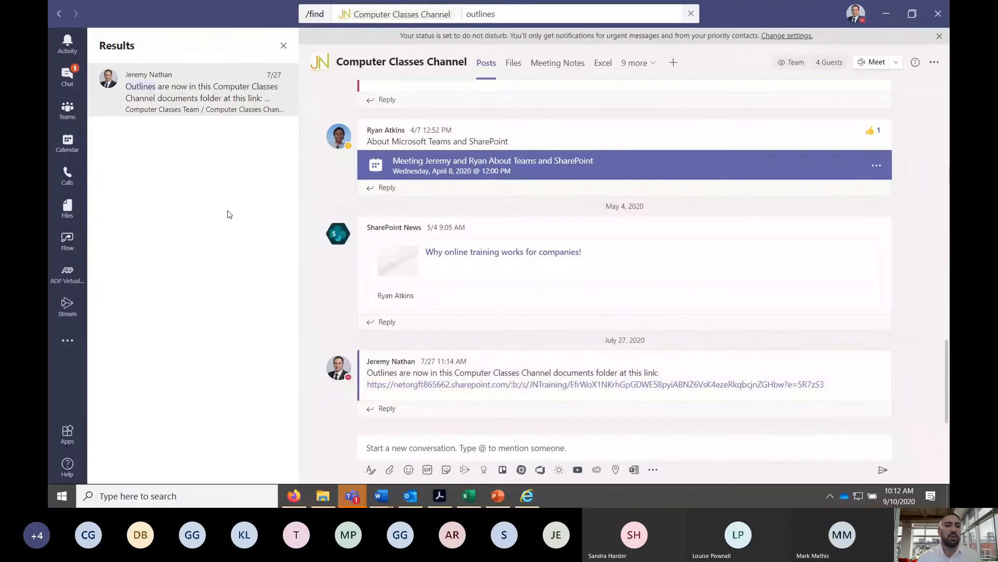
# Step: Open the Microsoft Teams Tips and New Features Webinar chat and search only that chat for "yes" and for "no"
pyautogui.moveTo(446, 372)
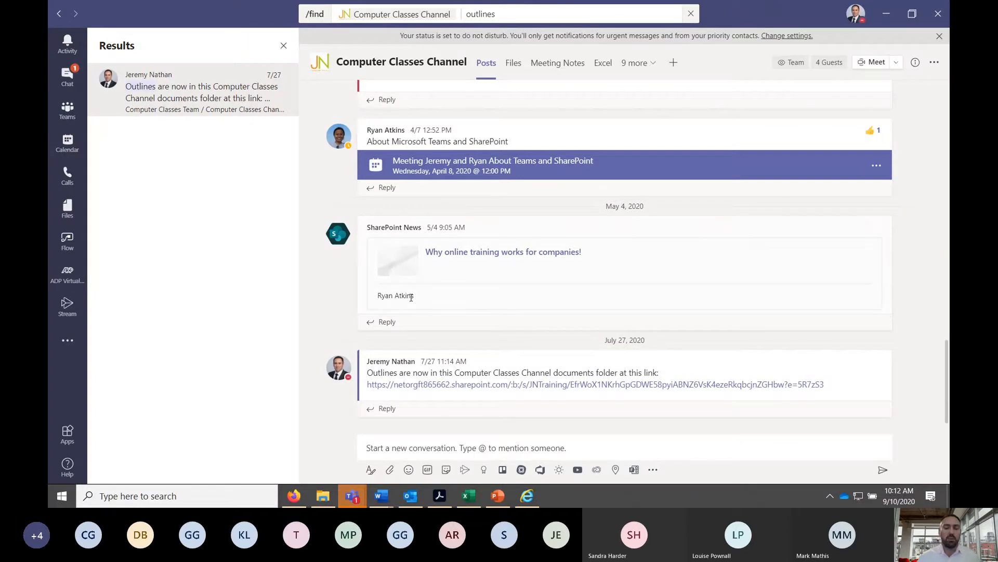
pyautogui.moveTo(411, 297)
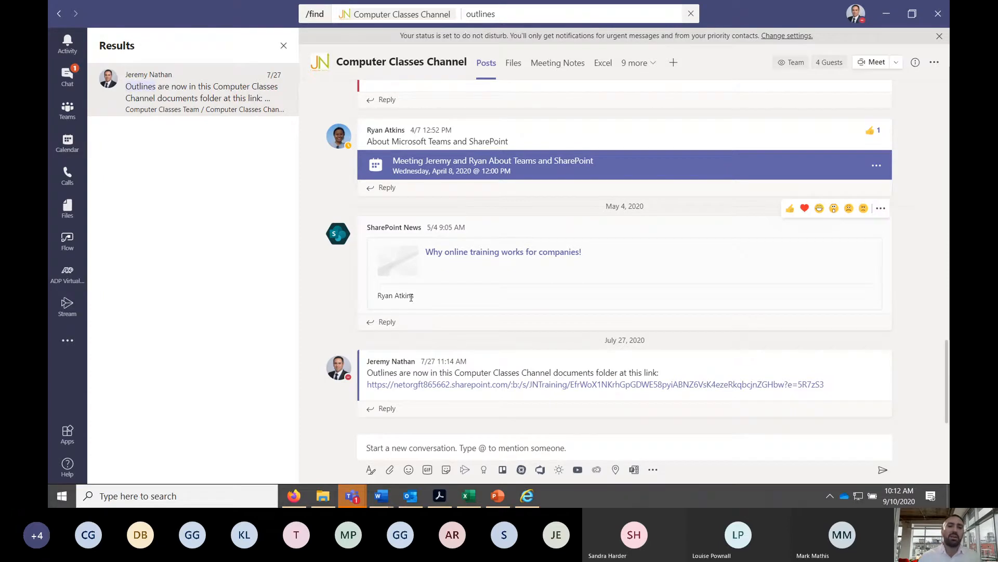
pyautogui.click(72, 77)
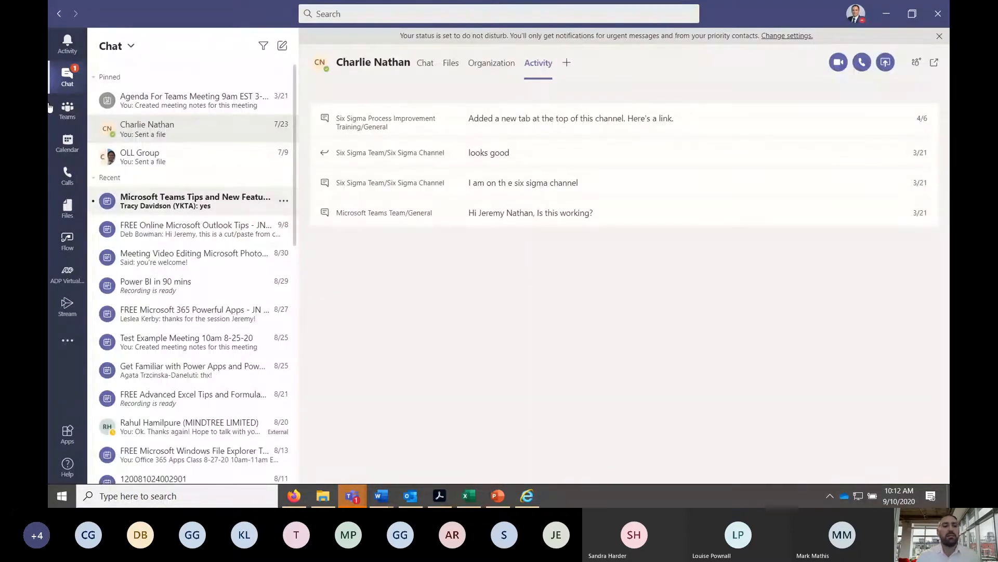
pyautogui.click(159, 202)
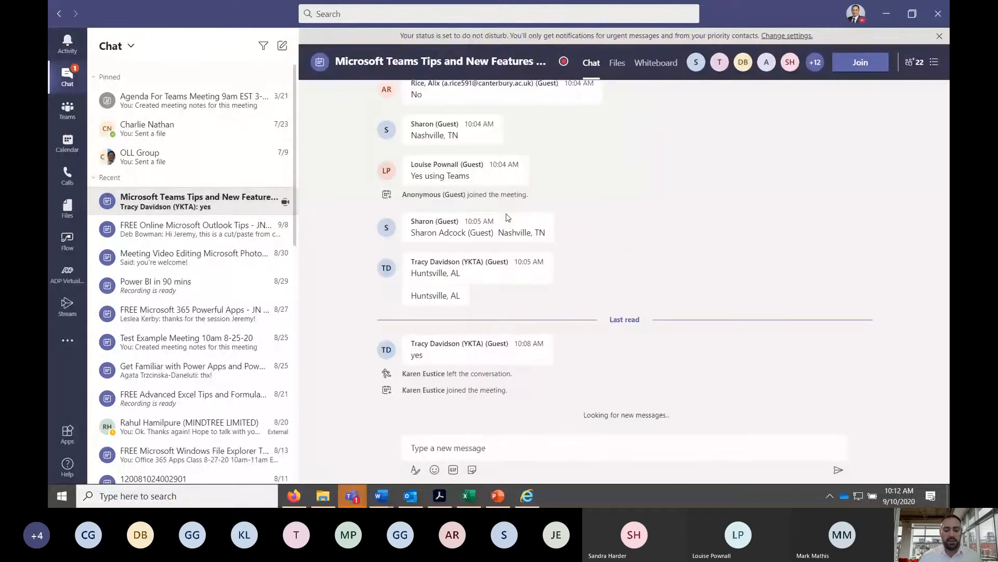
pyautogui.hotkey('ctrl', 'f')
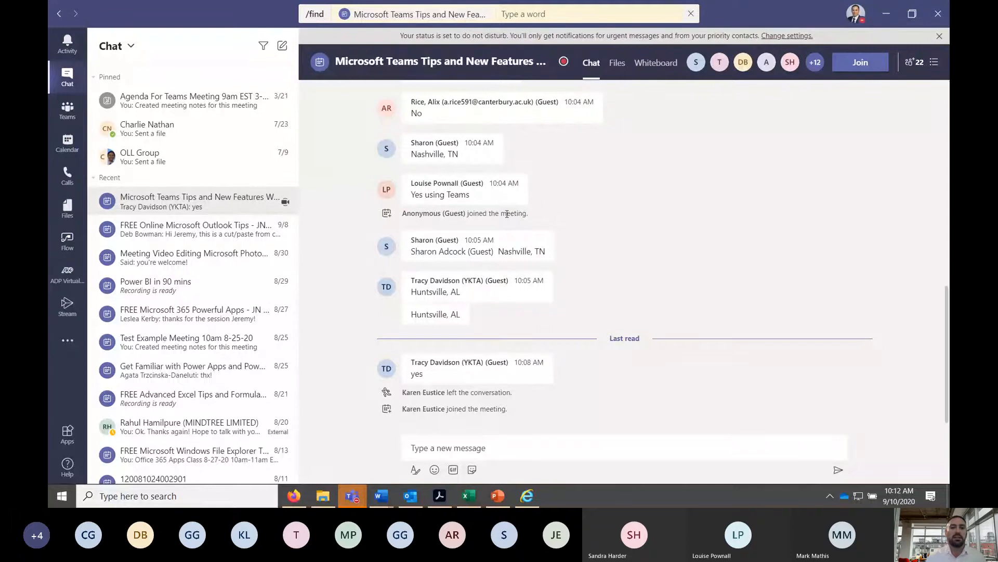
pyautogui.write('yes')
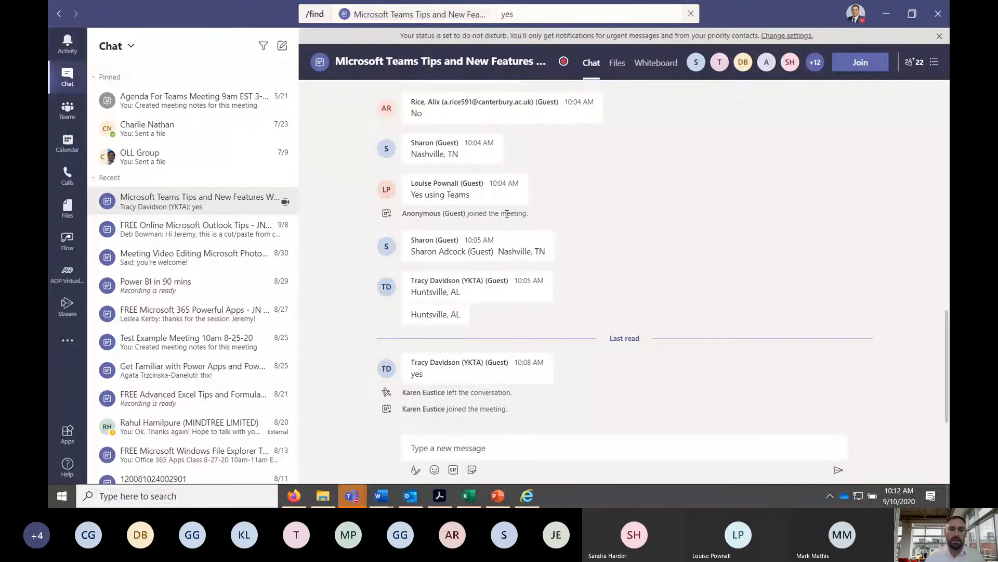
pyautogui.press('Return')
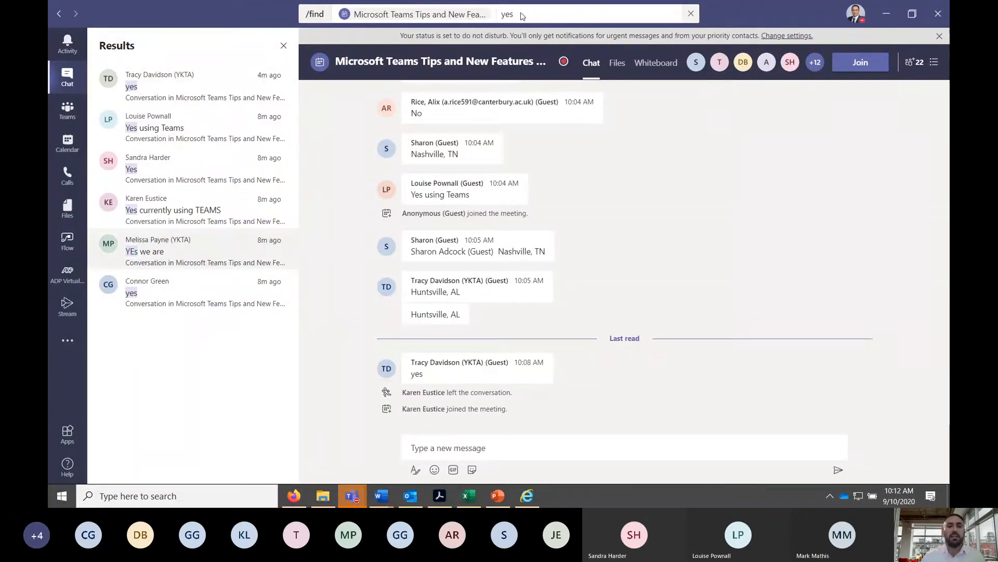
pyautogui.hotkey('ctrl', 'a')
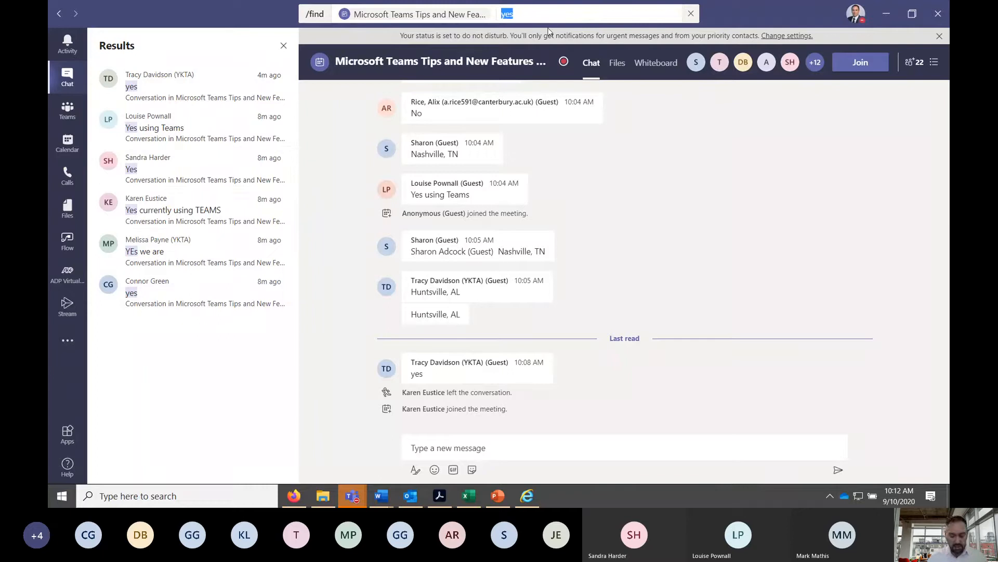
pyautogui.write('no')
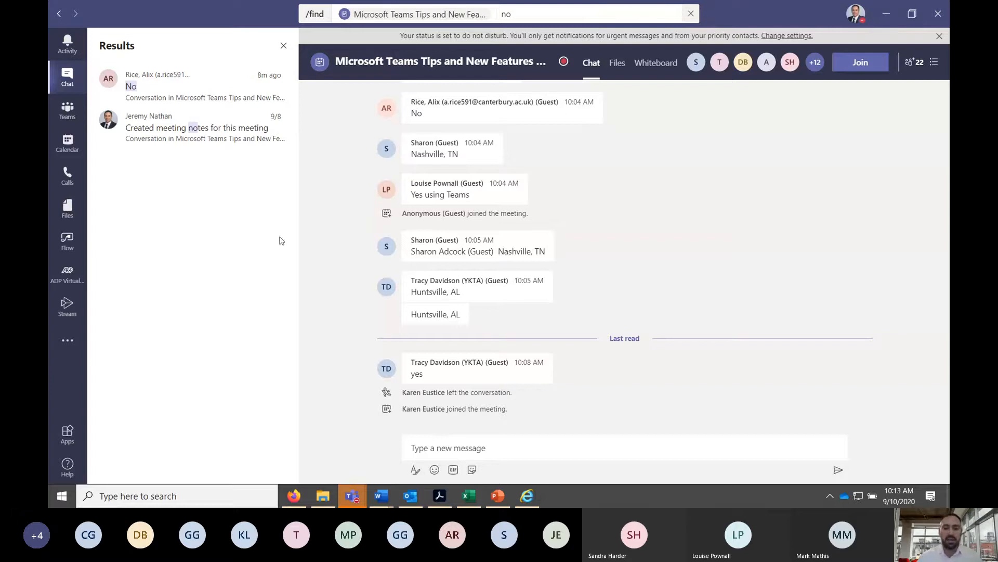
# Step: Show the keyboard shortcuts overview, review it from General down to Meetings, Calls and Calendar, and close it
pyautogui.hotkey('ctrl', '.')
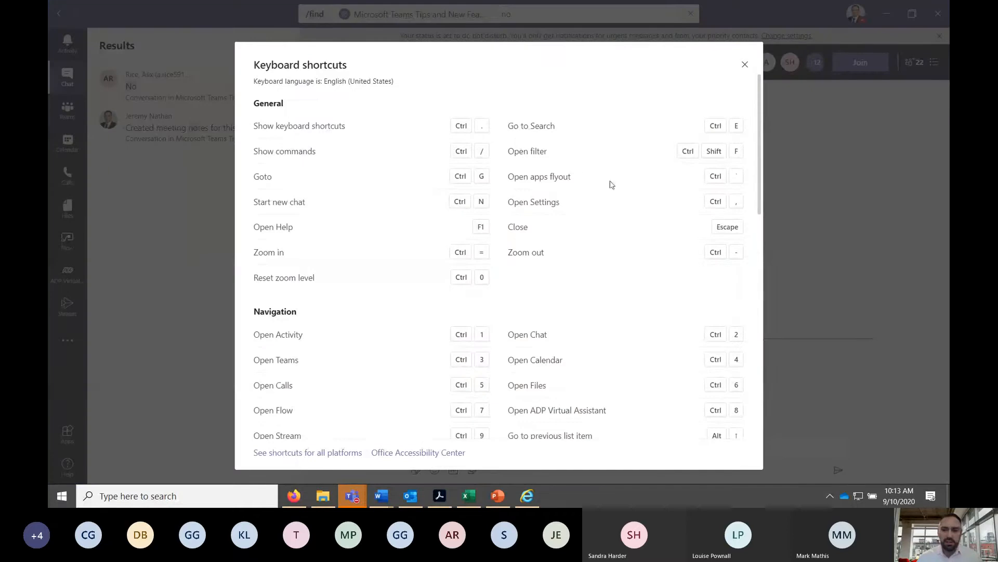
pyautogui.scroll(-2, 541, 156)
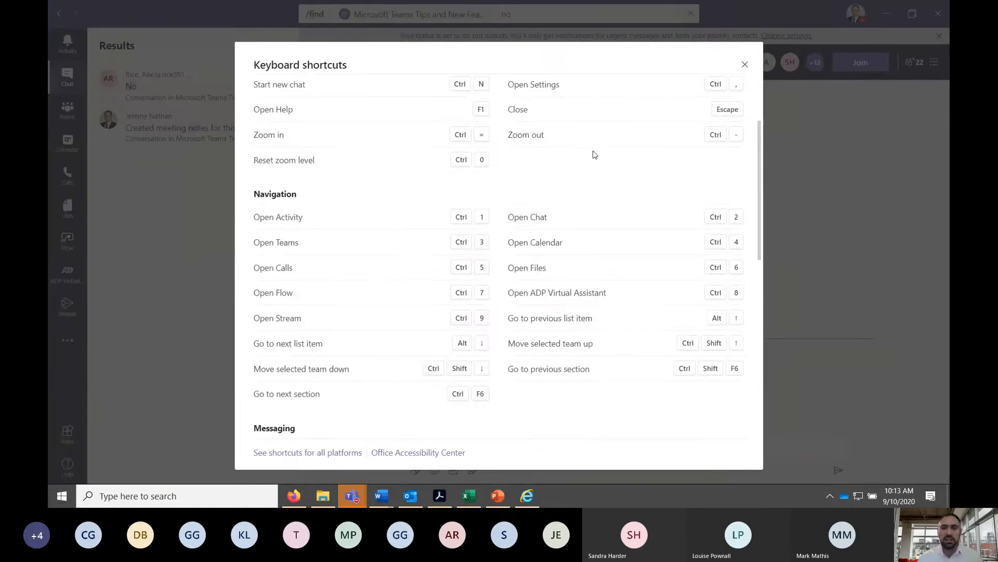
pyautogui.scroll(-4, 432, 286)
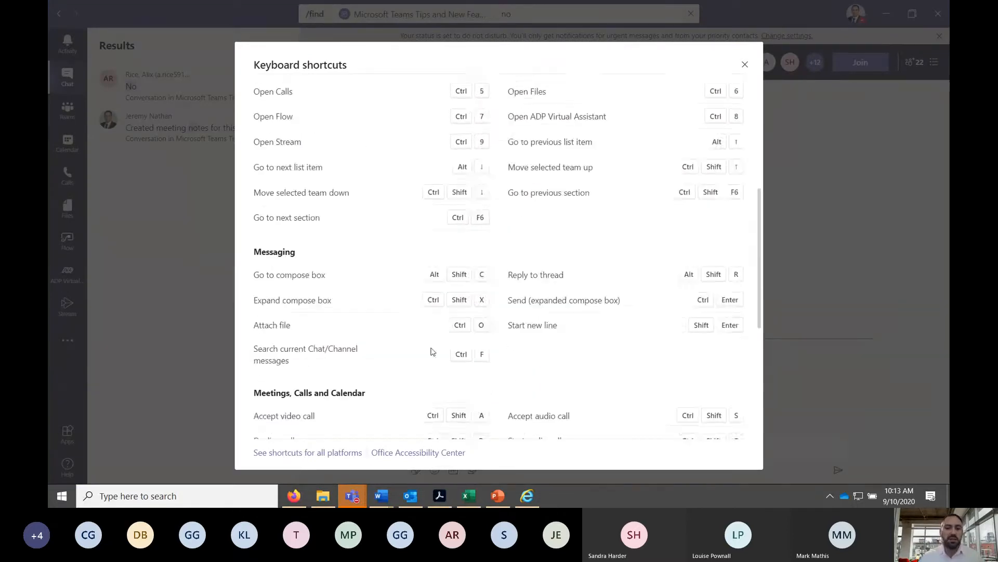
pyautogui.scroll(-2, 454, 332)
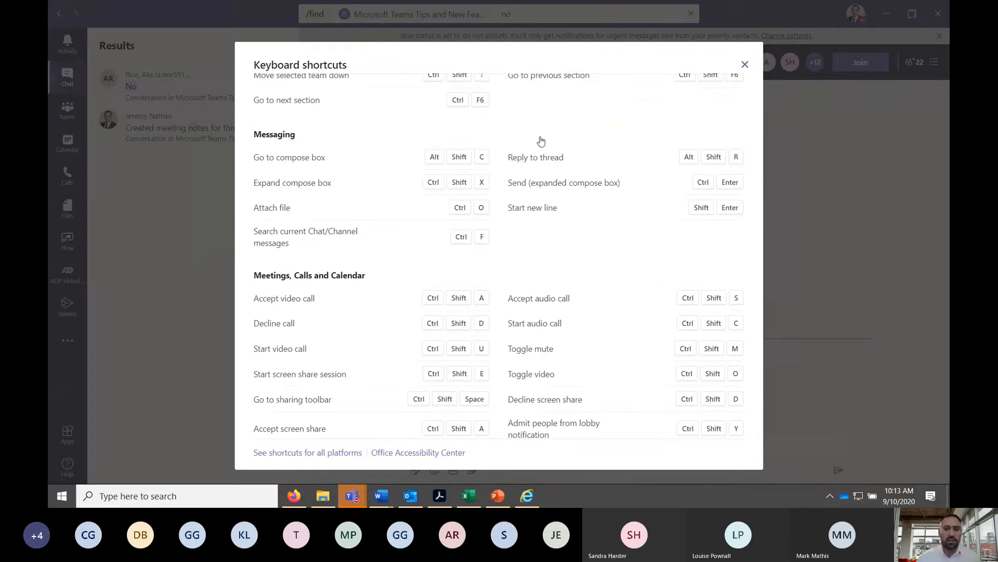
pyautogui.press('Escape')
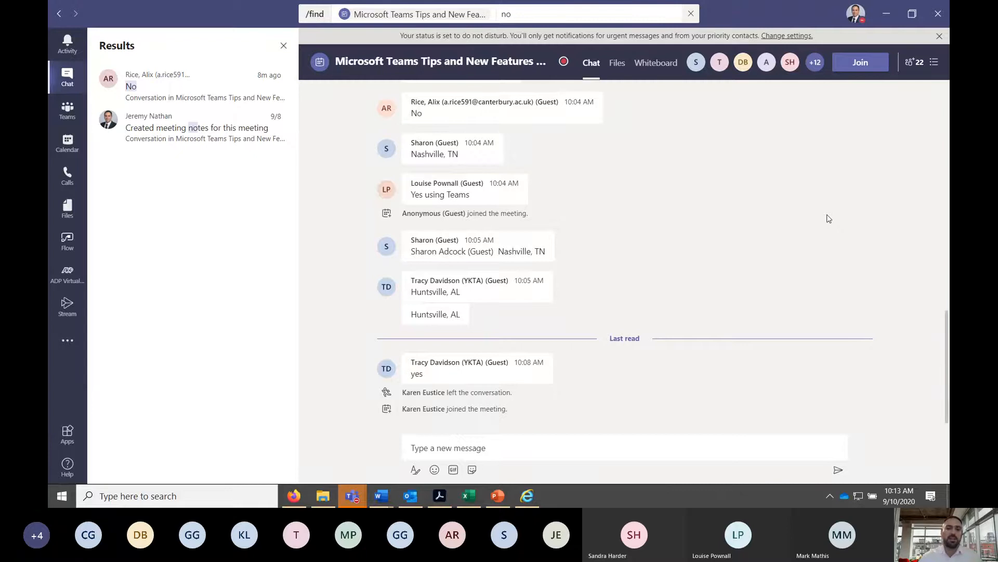
# Step: Enlarge the Teams interface step by step to 200% zoom
pyautogui.hotkey('ctrl', '=')
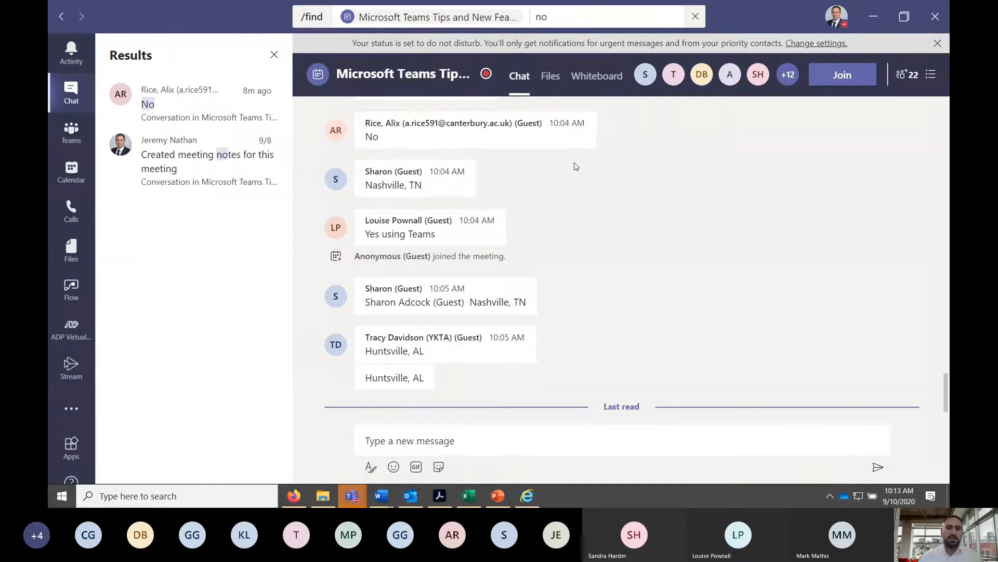
pyautogui.hotkey('ctrl', '=')
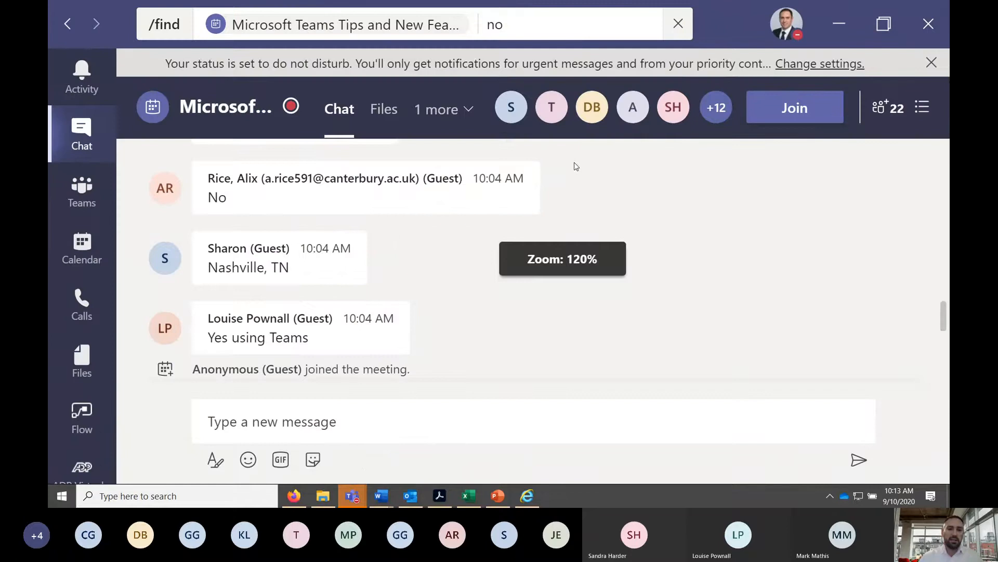
pyautogui.hotkey('ctrl', '=')
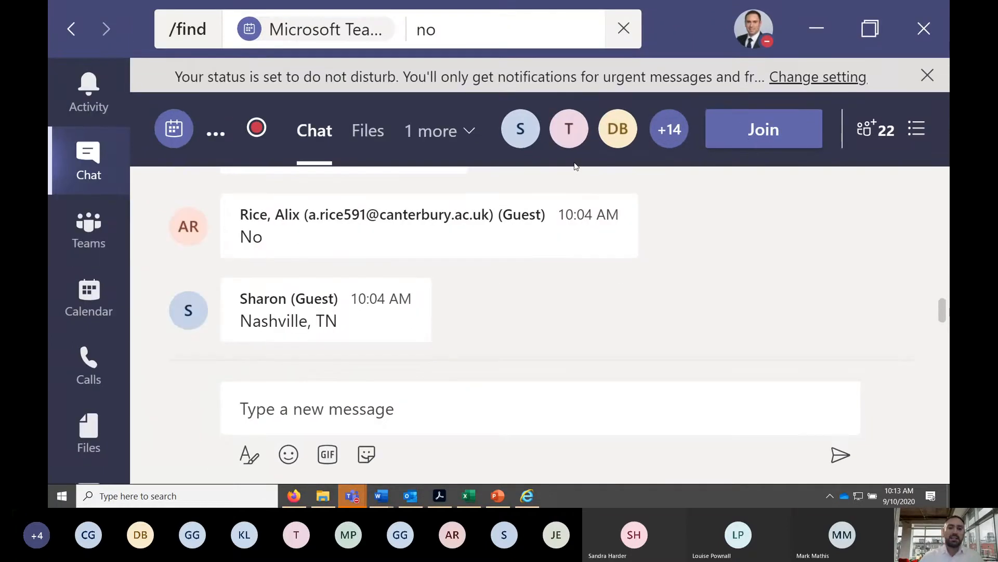
pyautogui.hotkey('ctrl', '=')
pyautogui.hotkey('ctrl', '=')
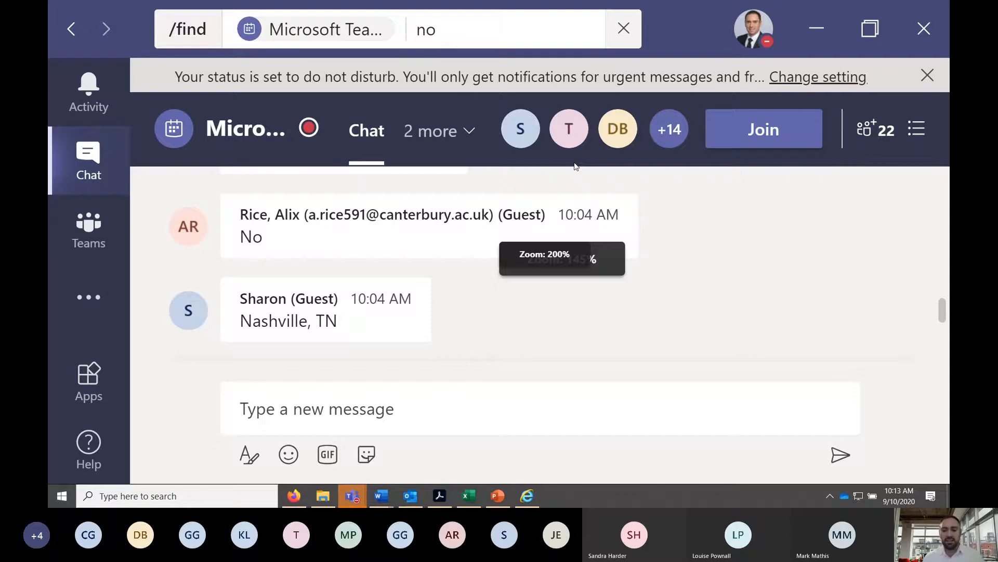
# Step: Shrink the Teams interface to 60% zoom and reset it to 100%
pyautogui.hotkey('ctrl', '0')
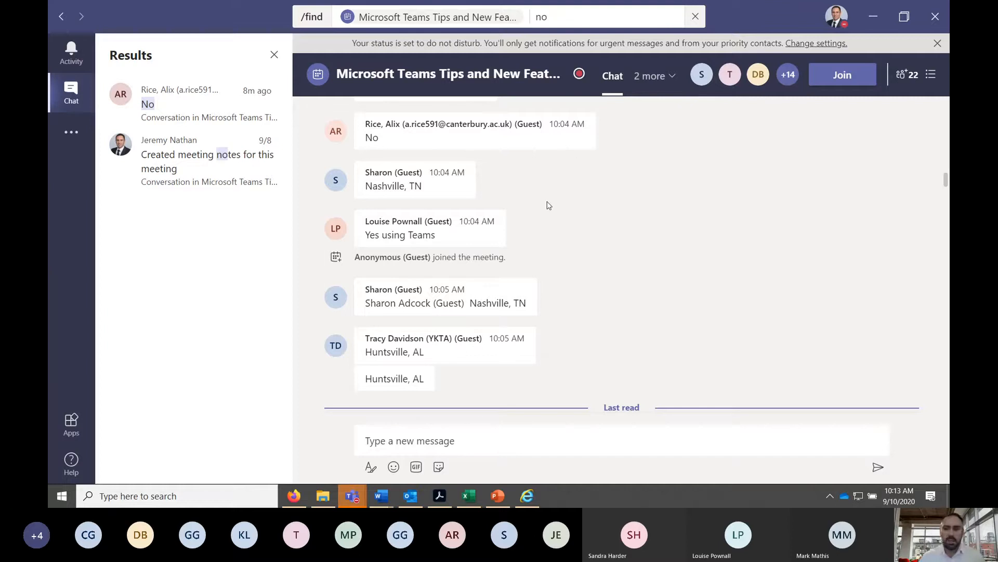
pyautogui.scroll(-4, 418, 315)
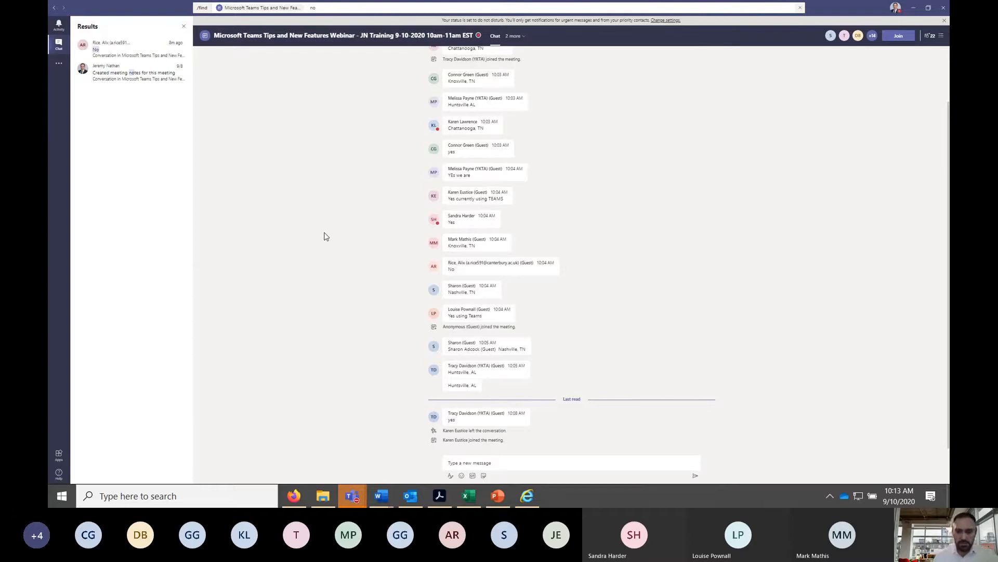
pyautogui.hotkey('ctrl', '=')
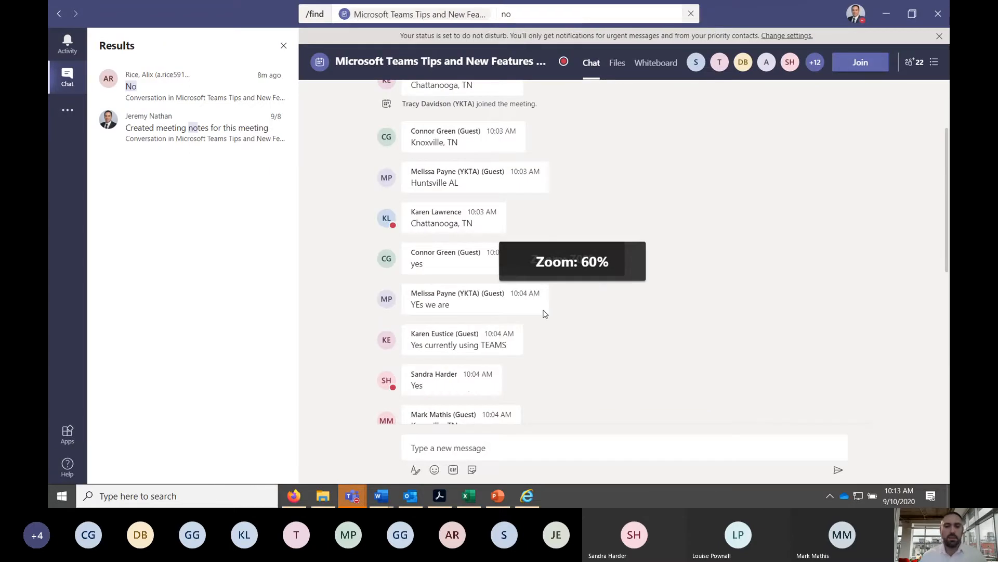
pyautogui.hotkey('ctrl', '0')
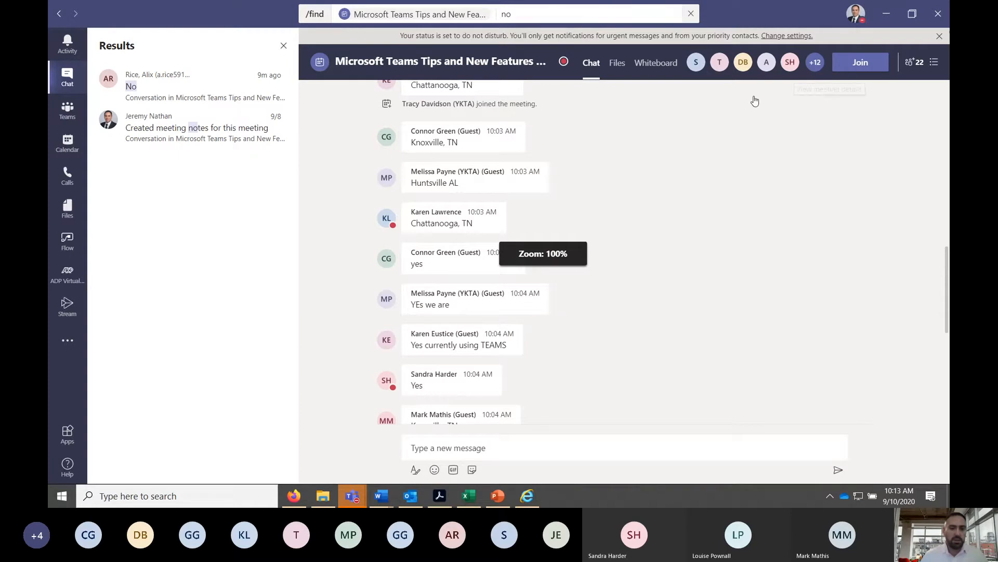
# Step: Switch to the "Get the Most" Word document to check the webinar notes on shortcuts and new features, and minimize it
pyautogui.moveTo(381, 495)
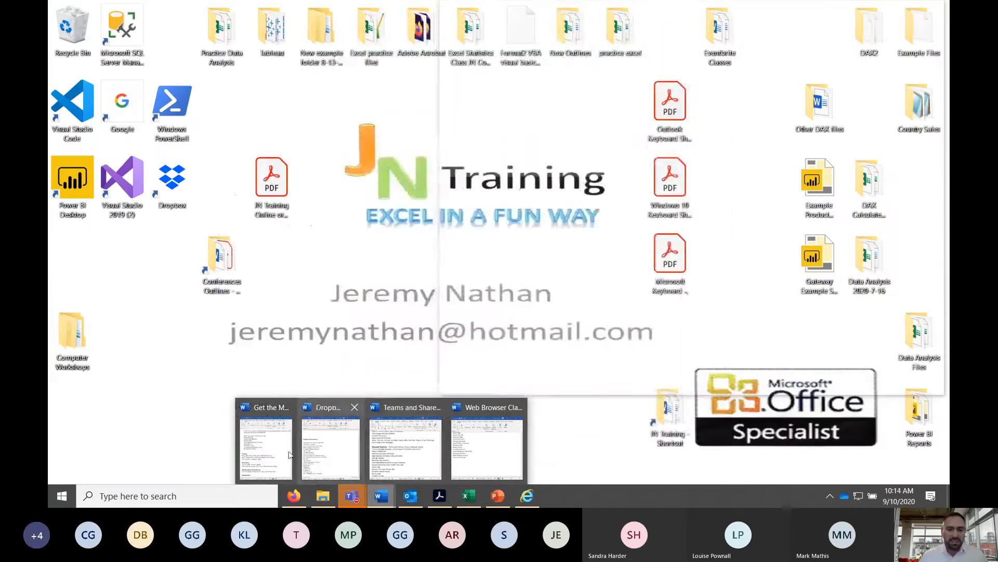
pyautogui.moveTo(250, 451)
pyautogui.click(250, 452)
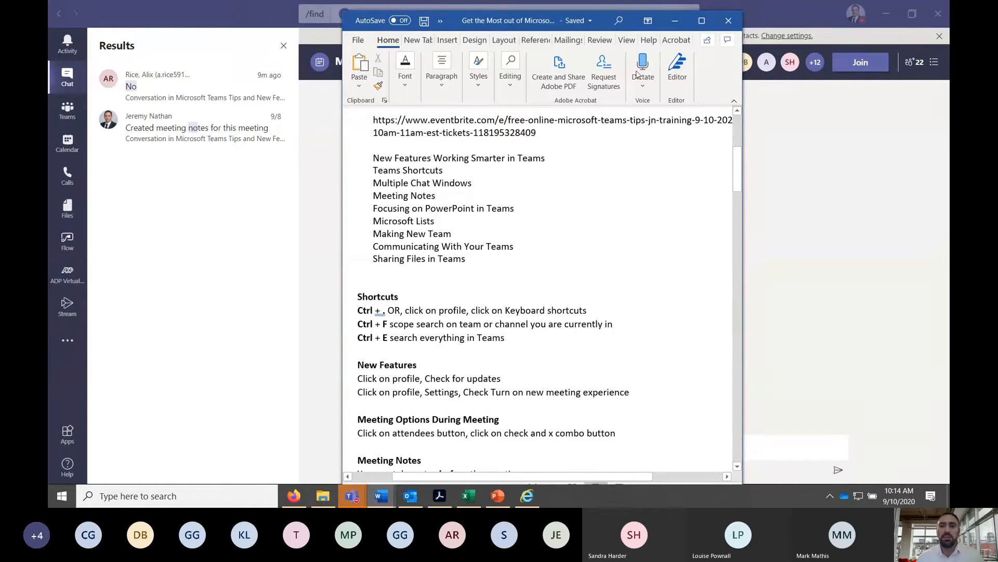
pyautogui.click(676, 22)
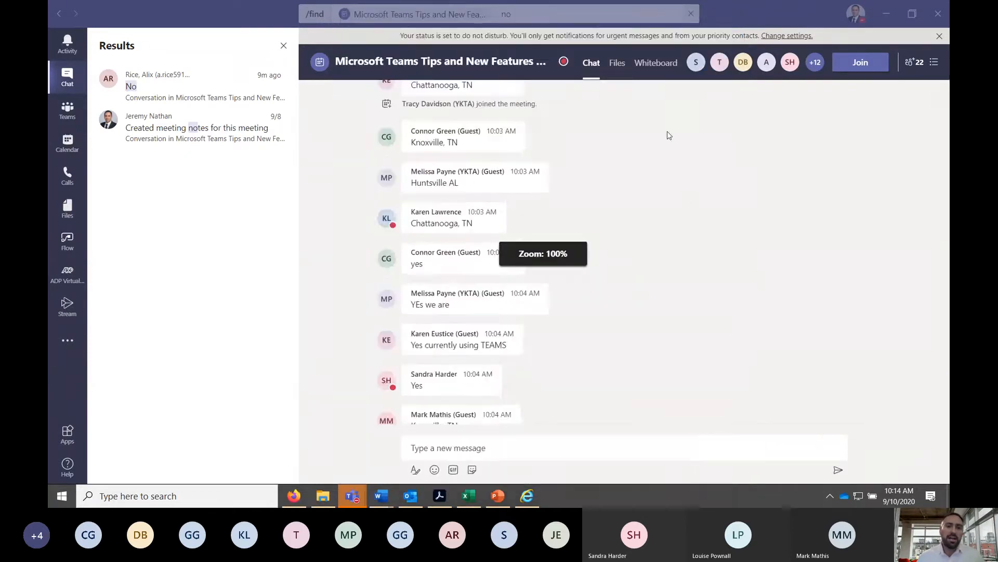
# Step: Go back to the training links in the webinar chat, restore the main Teams window to a smaller size and maximize the meeting window
pyautogui.scroll(3, 381, 143)
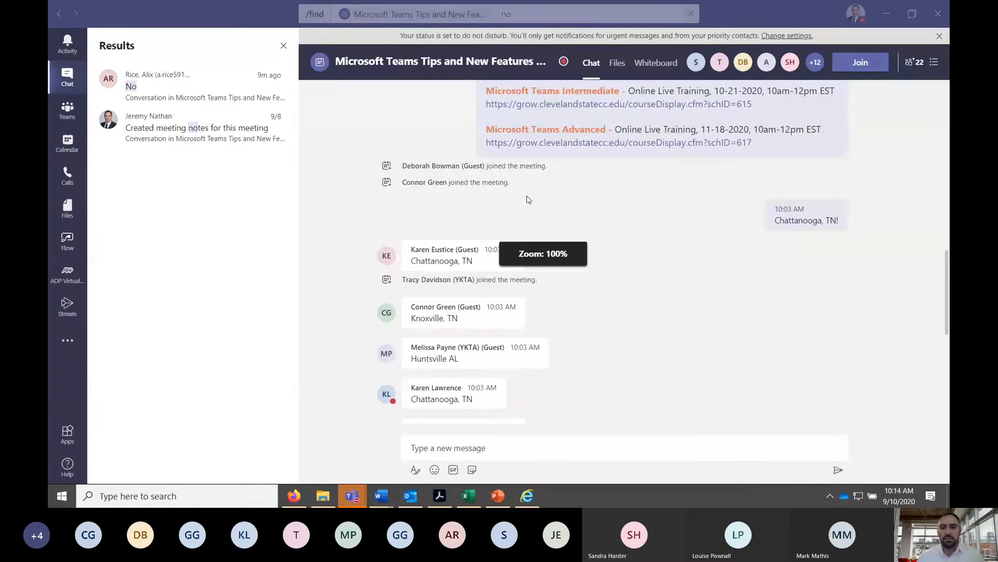
pyautogui.scroll(2, 607, 132)
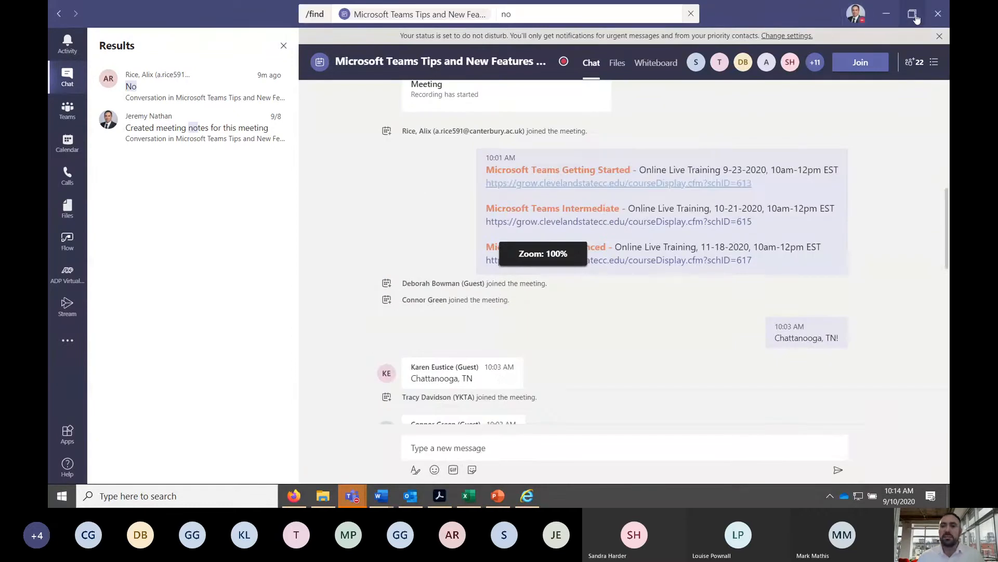
pyautogui.click(913, 14)
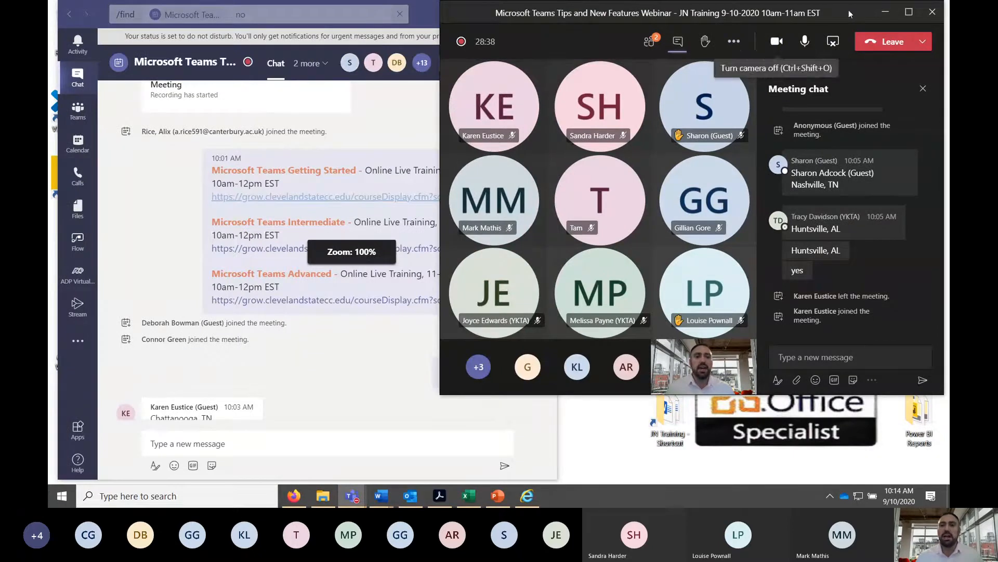
pyautogui.click(909, 12)
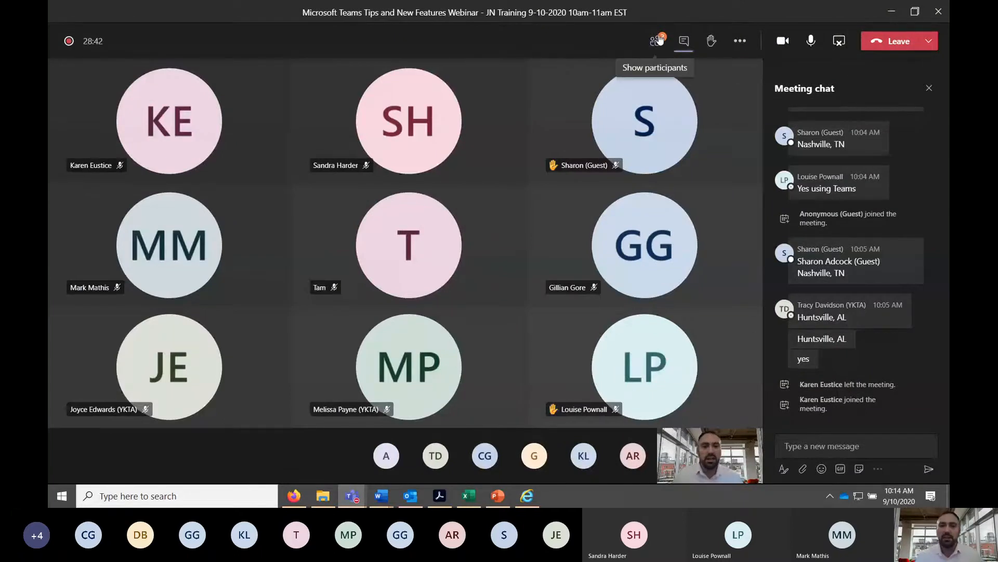
# Step: Switch the meeting view from Gallery to Together mode (Preview) and check the selected view among the meeting options
pyautogui.click(741, 42)
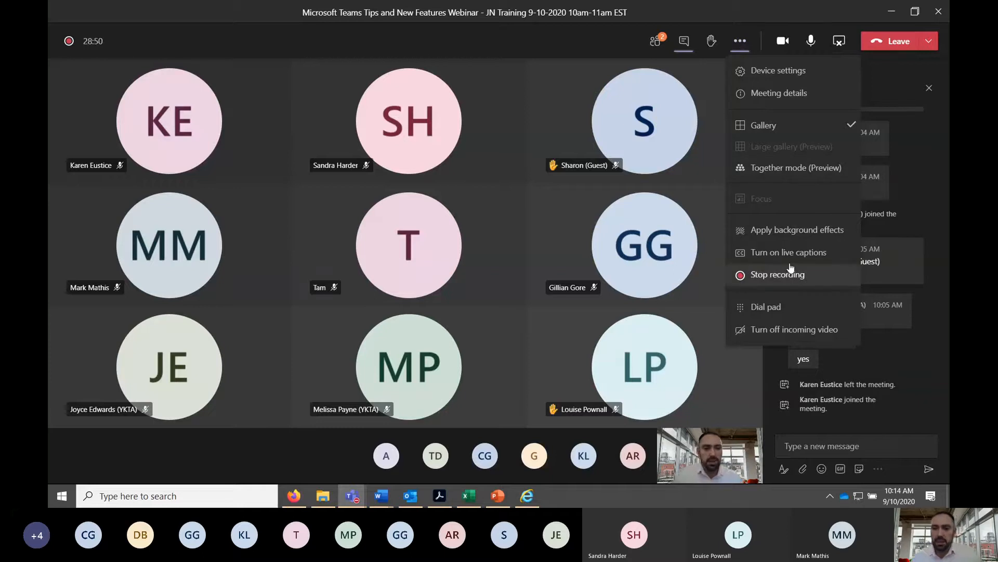
pyautogui.click(801, 174)
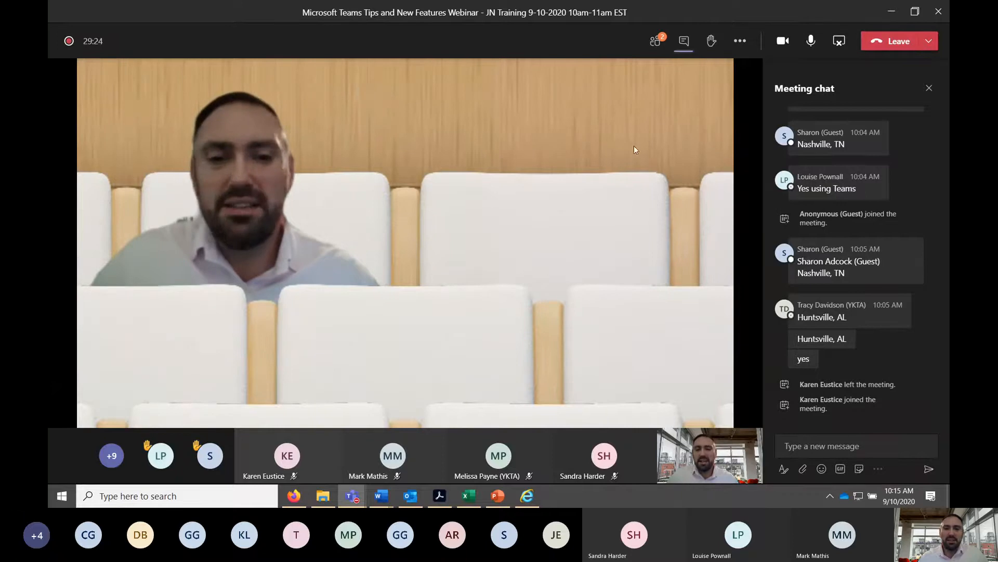
pyautogui.click(741, 42)
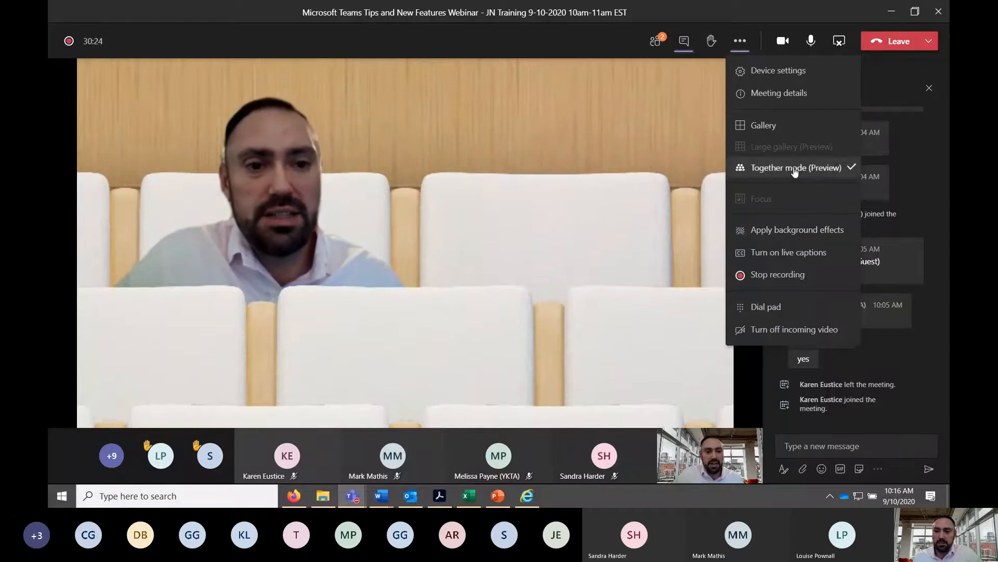
pyautogui.click(499, 42)
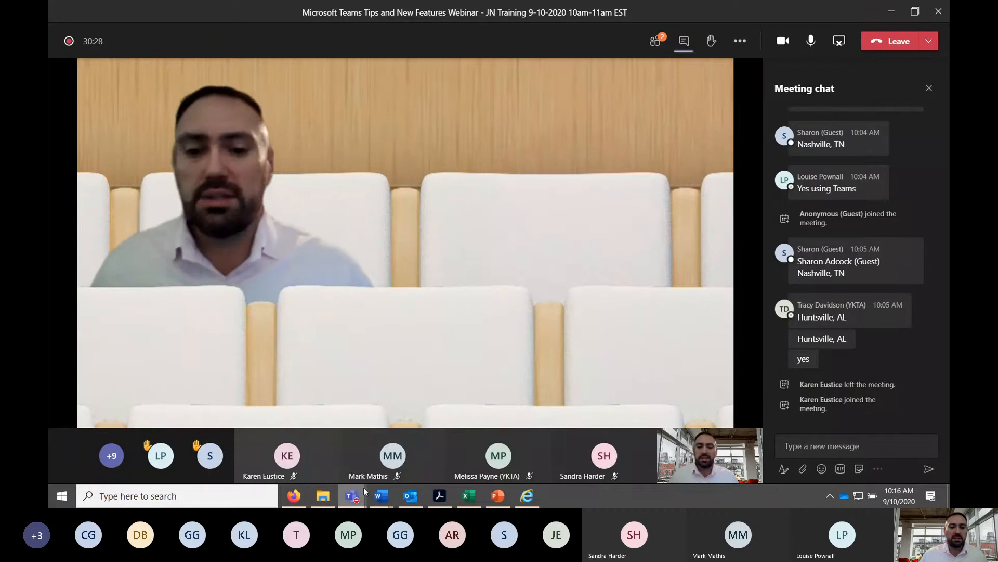
# Step: Bring the main Teams window with the webinar chat back in front of the meeting and maximize it
pyautogui.moveTo(364, 488)
pyautogui.click(293, 430)
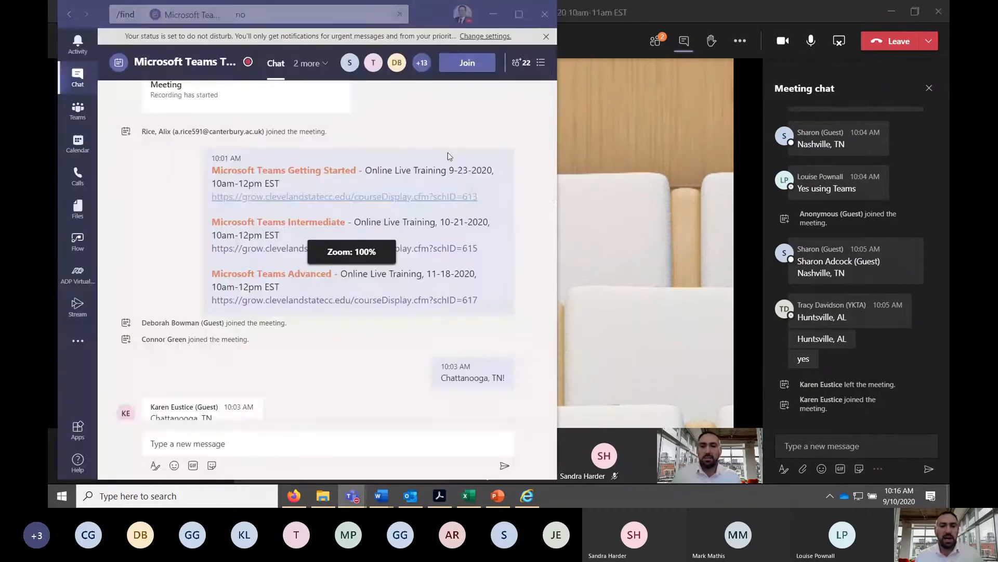
pyautogui.click(525, 15)
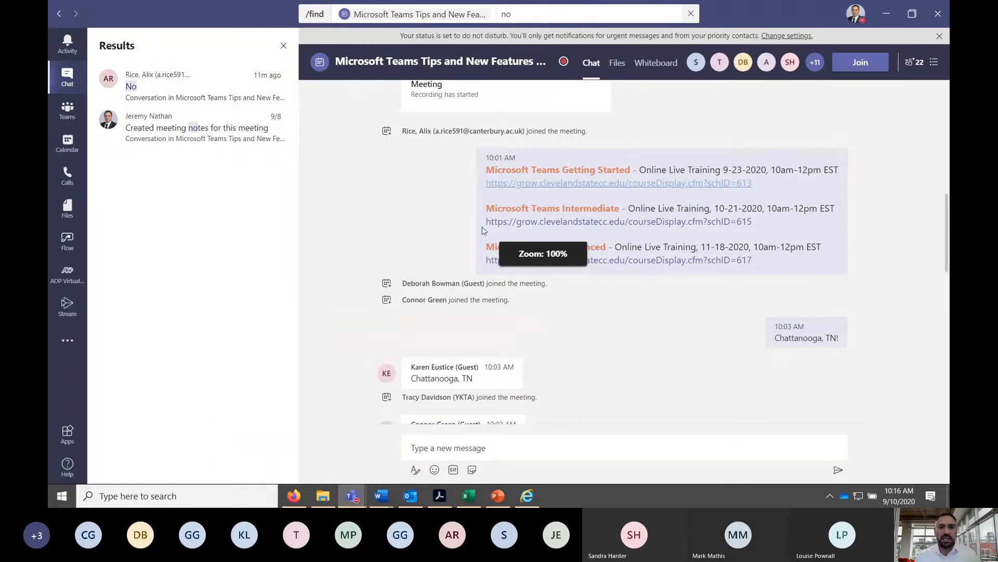
# Step: Clear the "no" search scoped to the webinar chat from the search field
pyautogui.click(66, 82)
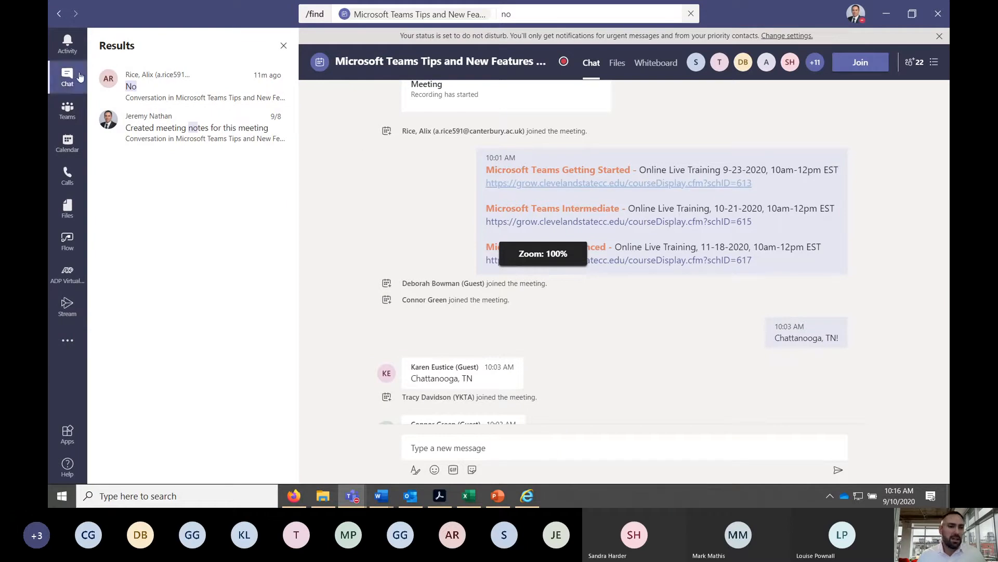
pyautogui.click(690, 15)
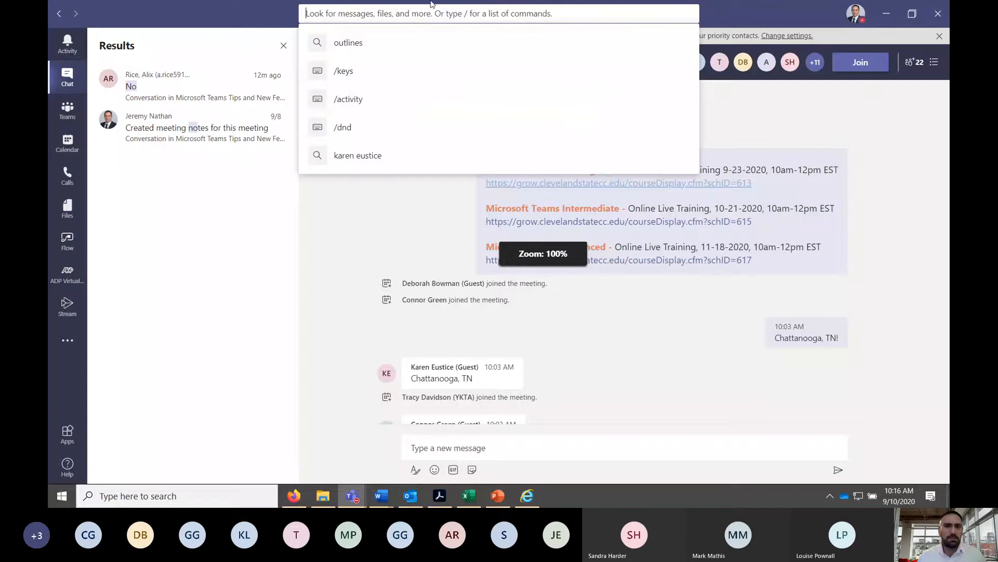
pyautogui.doubleClick(715, 11)
pyautogui.doubleClick(617, 13)
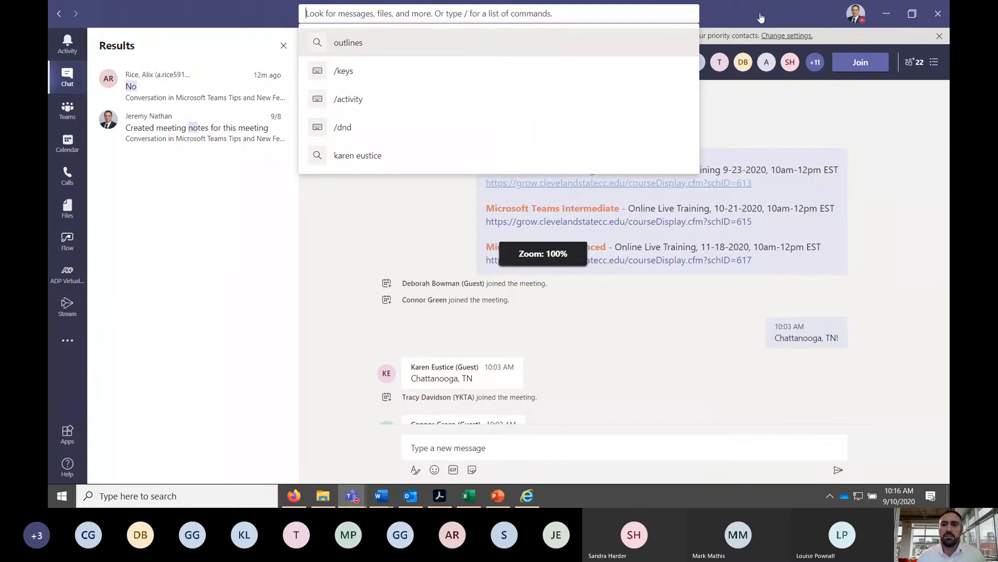
# Step: Restore the main Teams window to a smaller size, shift it over the meeting window, and maximize it again
pyautogui.doubleClick(761, 16)
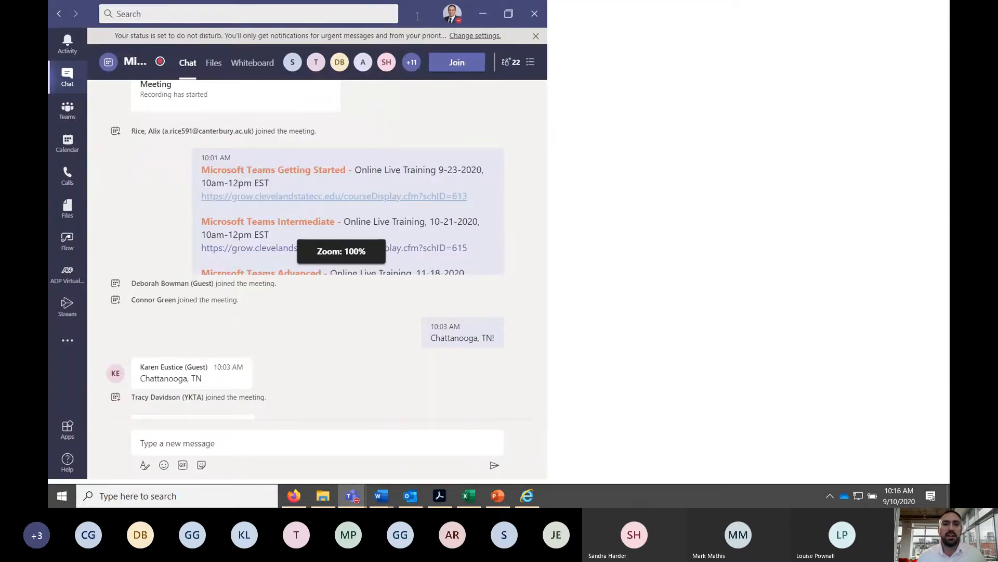
pyautogui.doubleClick(417, 16)
pyautogui.doubleClick(744, 10)
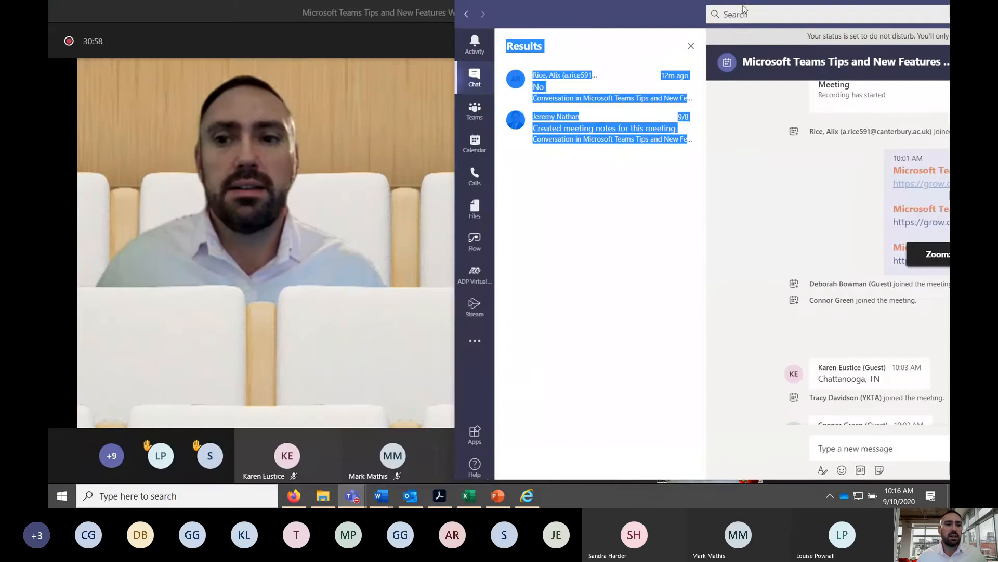
pyautogui.click(641, 17)
pyautogui.click(915, 15)
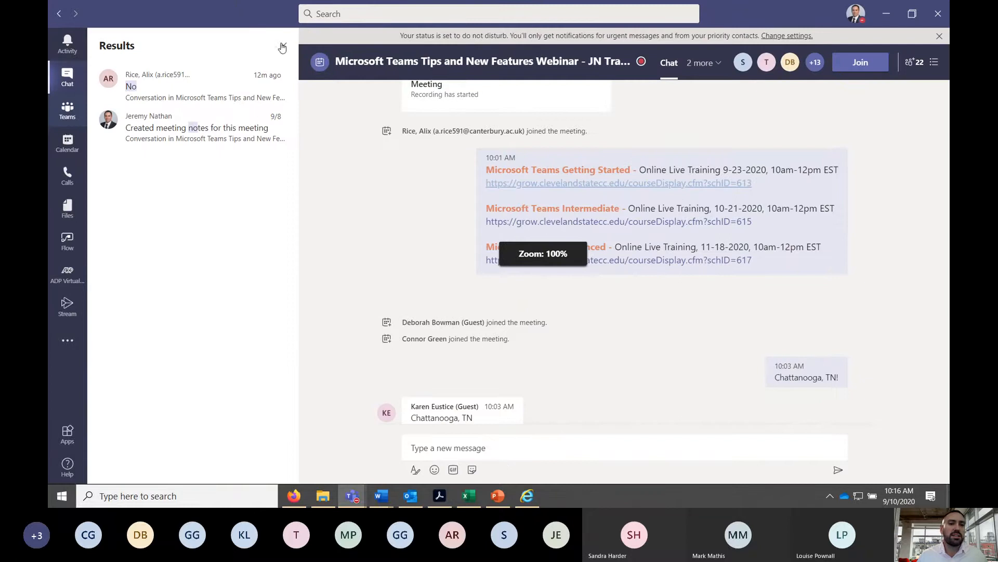
# Step: Close the search results and open the Microsoft Teams Tips and New Features Webinar chat from the recent chats
pyautogui.click(283, 48)
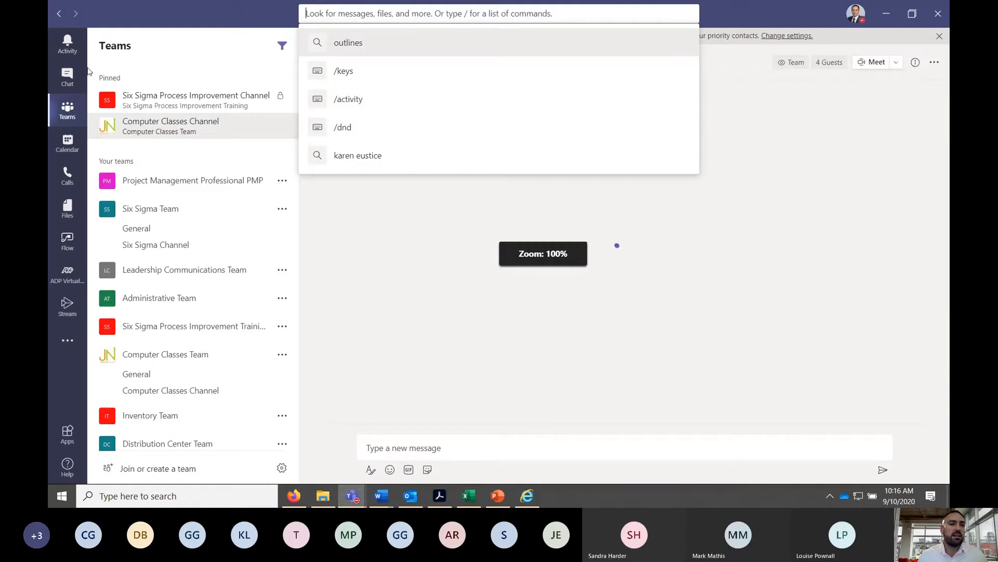
pyautogui.click(66, 78)
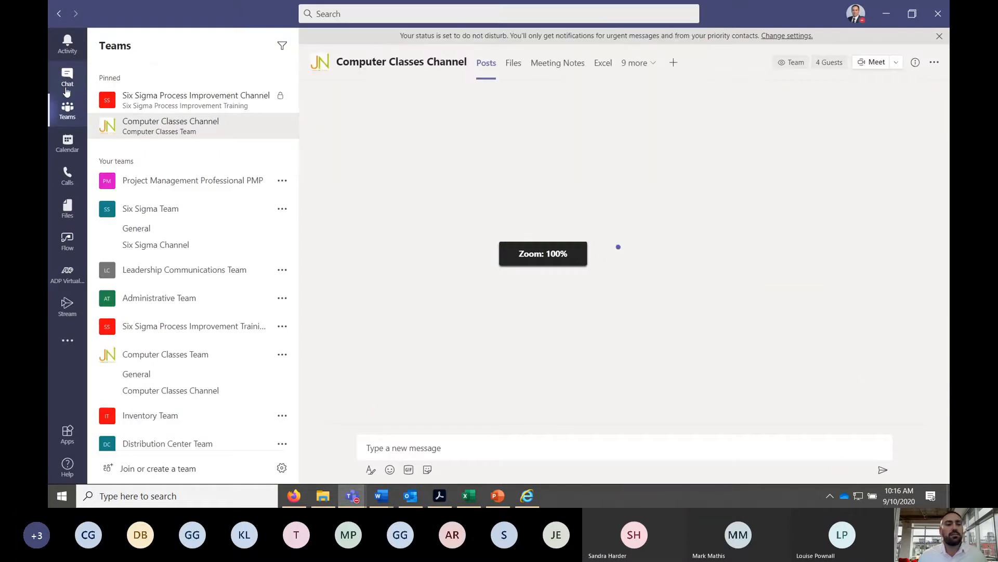
pyautogui.click(66, 79)
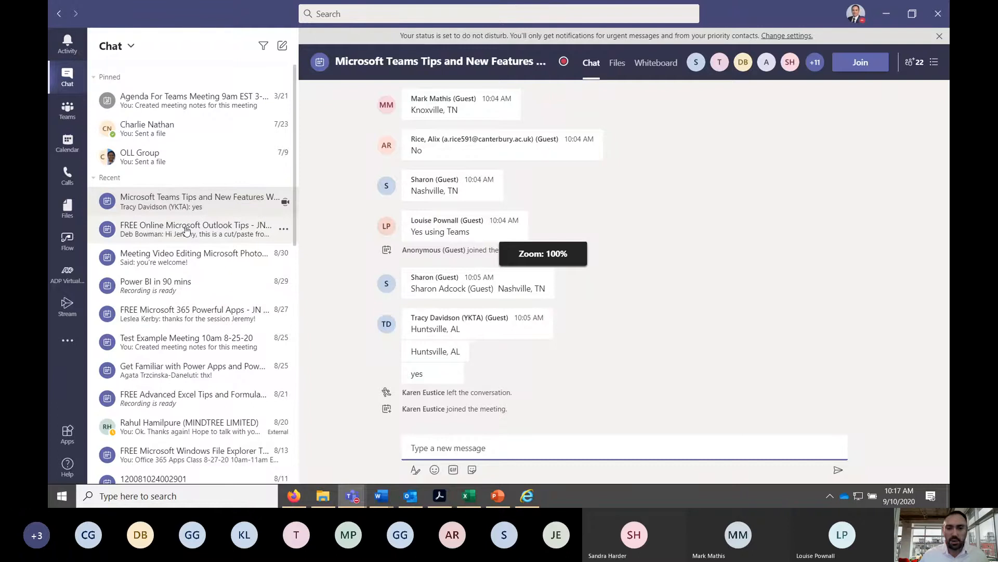
pyautogui.click(161, 200)
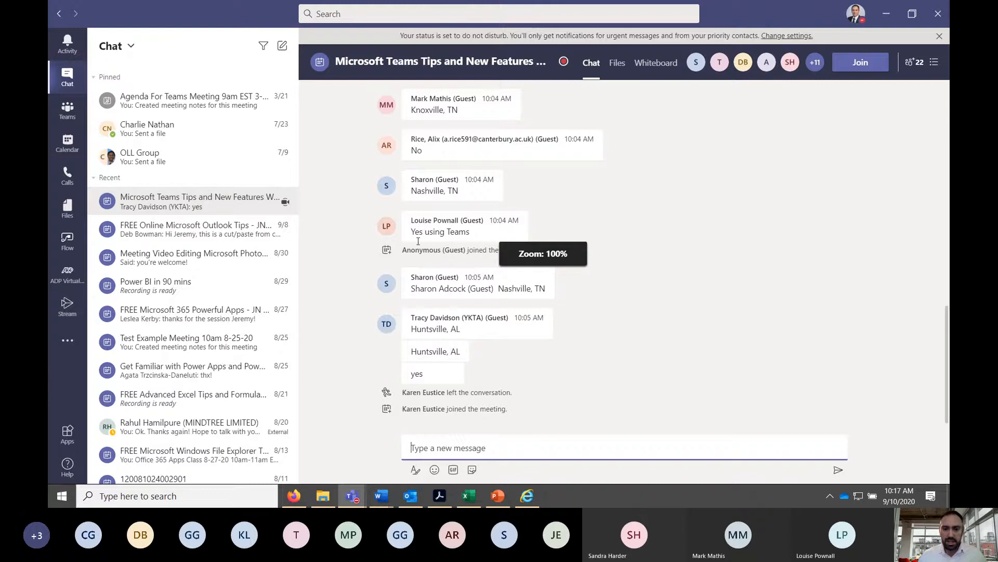
pyautogui.click(667, 61)
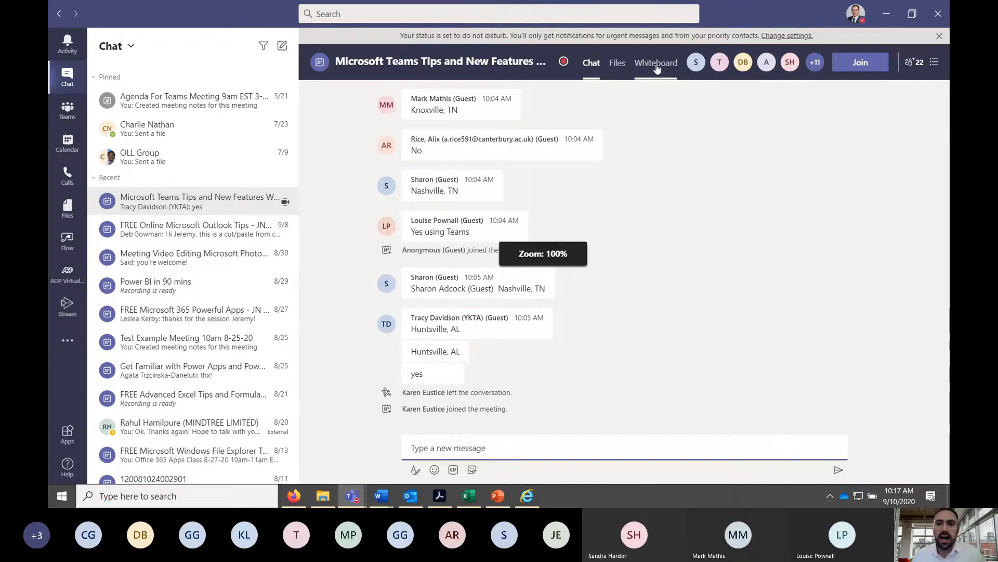
# Step: Review the meeting options and meeting notes instructions in the "Get the Most" Word document, and minimize it
pyautogui.scroll(6, 655, 115)
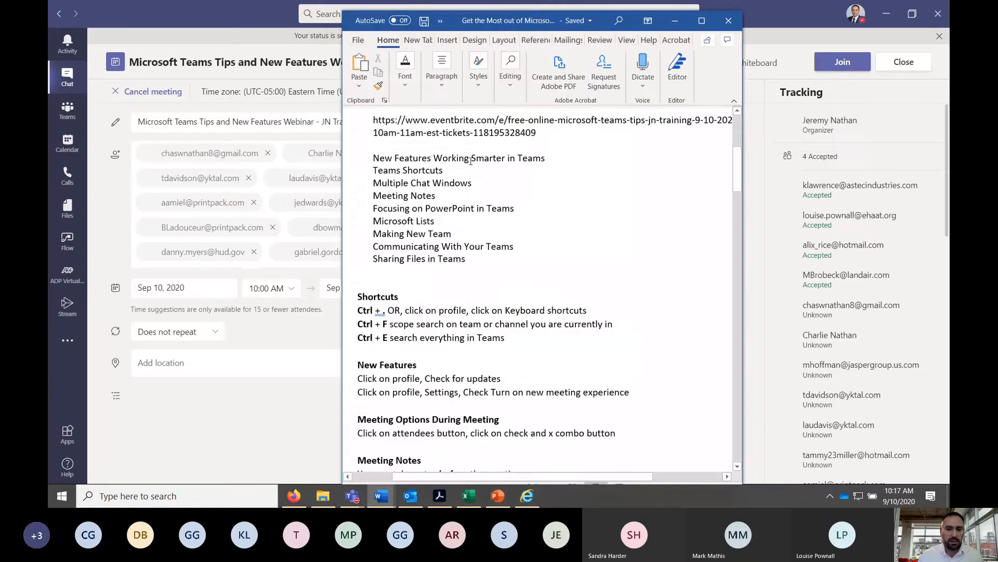
pyautogui.scroll(-3, 535, 236)
pyautogui.scroll(-2, 485, 271)
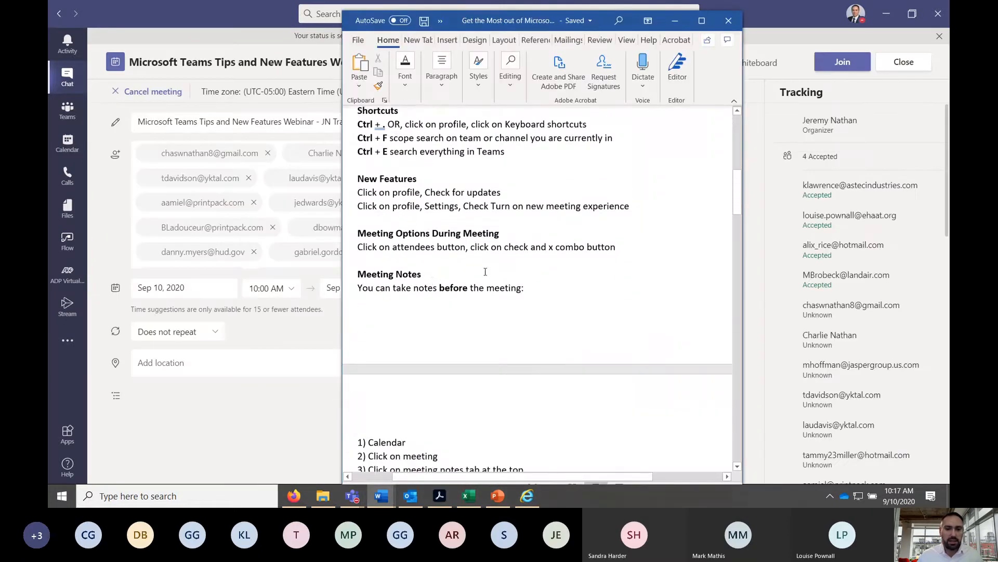
pyautogui.scroll(-1, 515, 254)
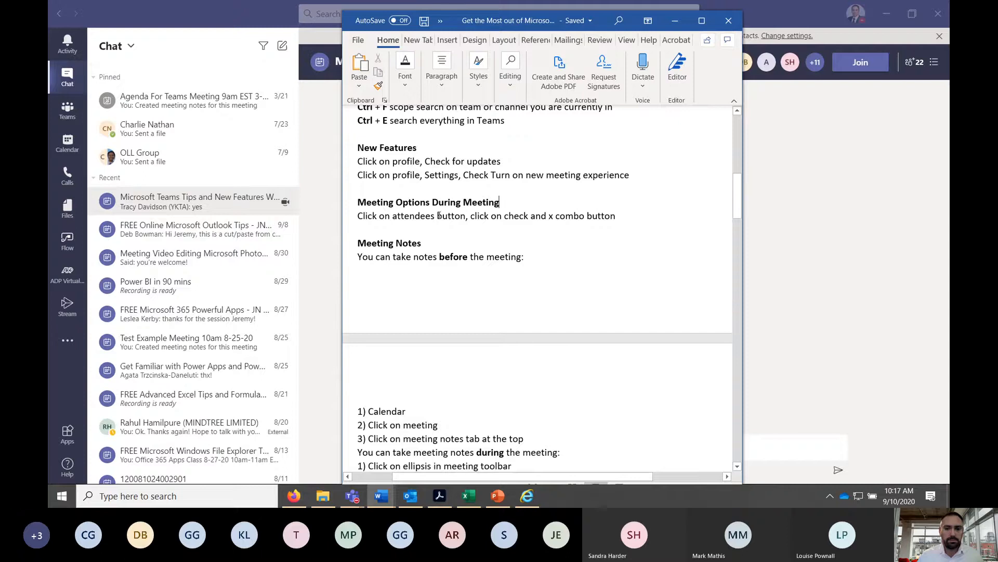
pyautogui.scroll(-1, 486, 211)
pyautogui.scroll(-6, 560, 223)
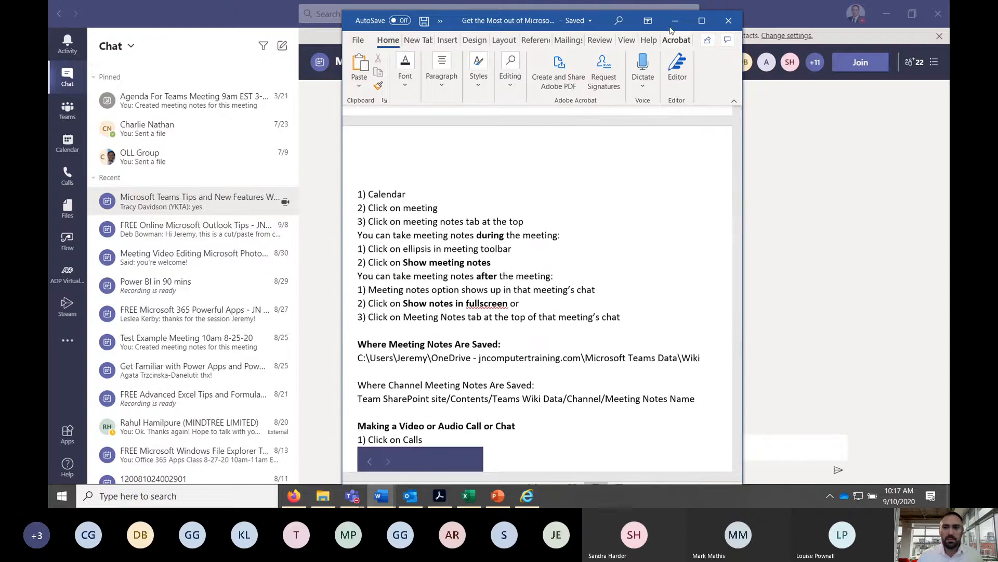
pyautogui.click(675, 21)
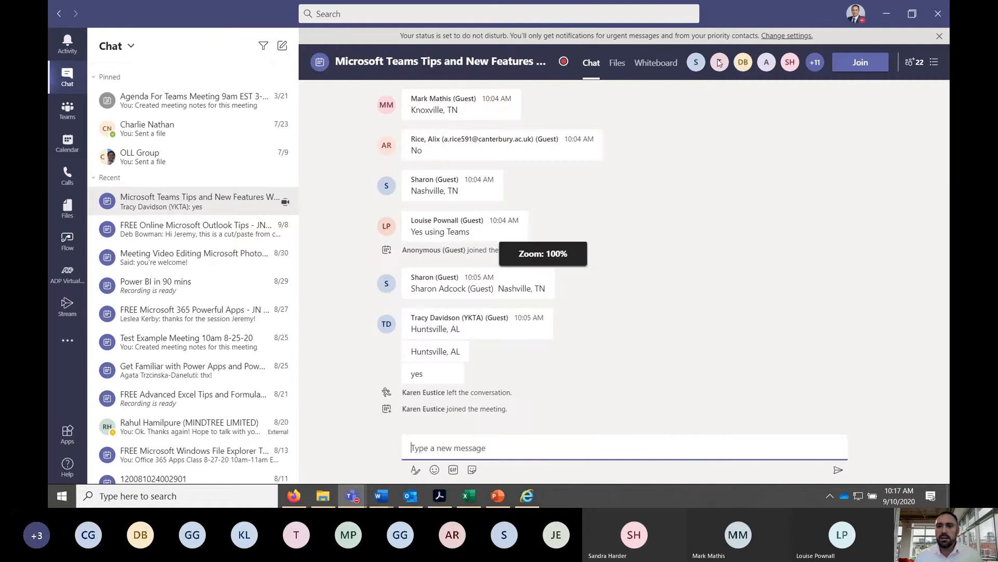
# Step: Open the September 10 Microsoft Teams Tips webinar from the calendar and display its meeting notes
pyautogui.click(68, 144)
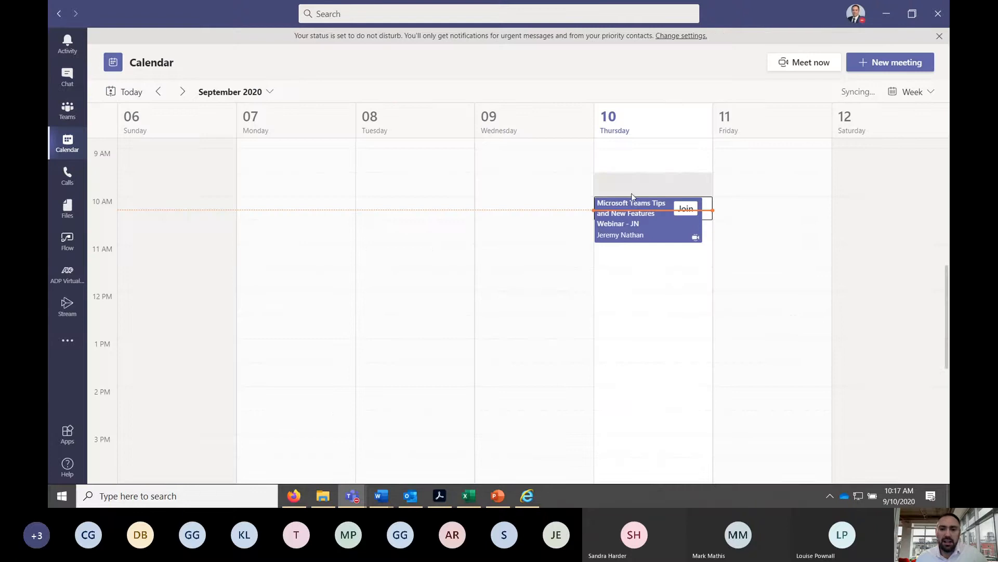
pyautogui.click(628, 235)
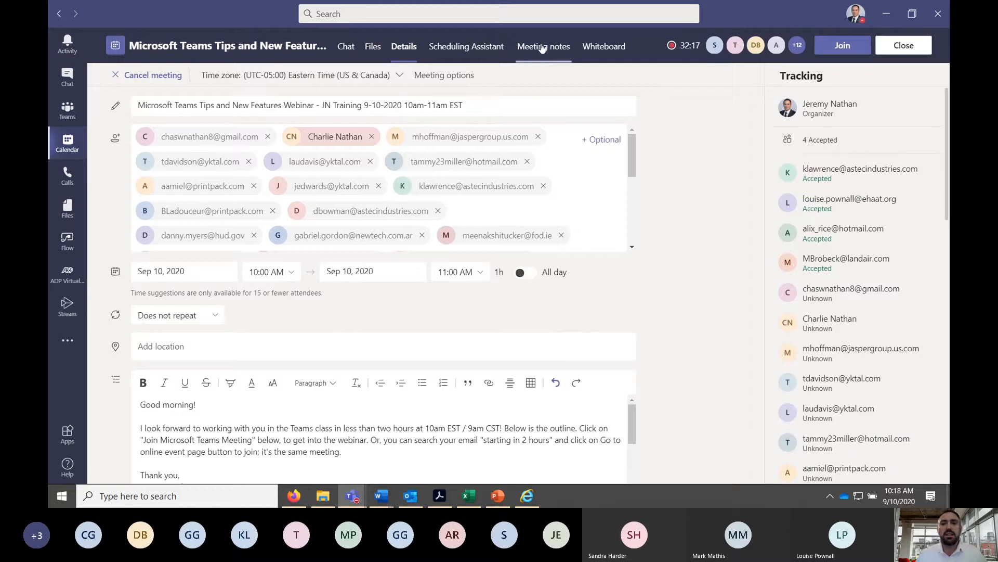
pyautogui.click(544, 50)
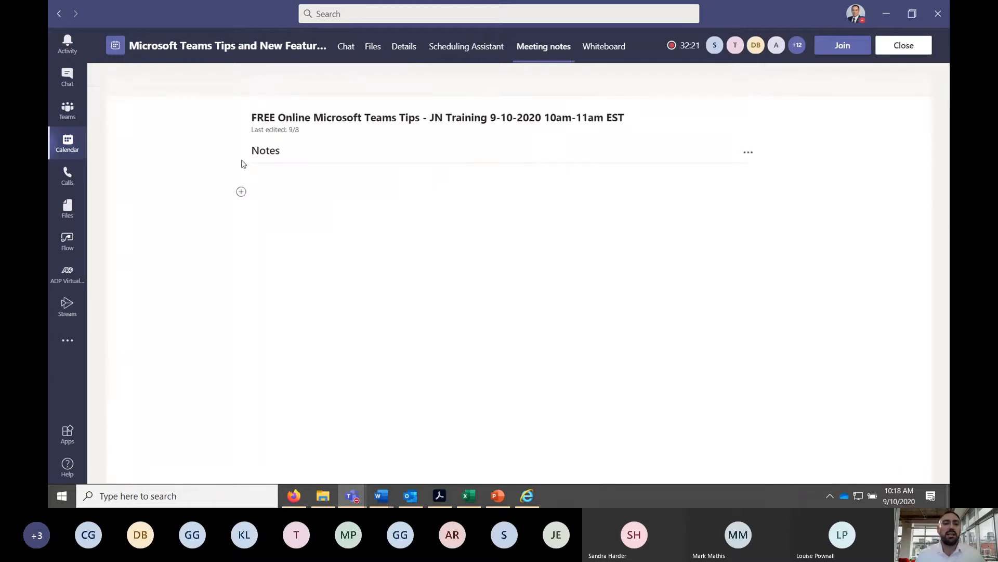
# Step: Replace the "Notes" section heading in the meeting notes with "Agenda for Teams Training 9-10-2020"
pyautogui.click(276, 151)
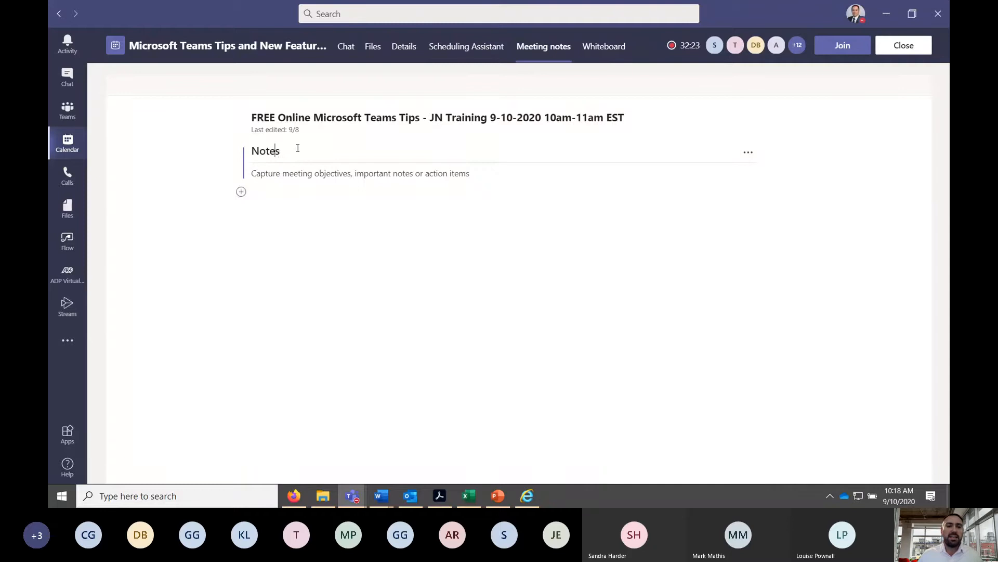
pyautogui.moveTo(294, 147); pyautogui.dragTo(235, 158)
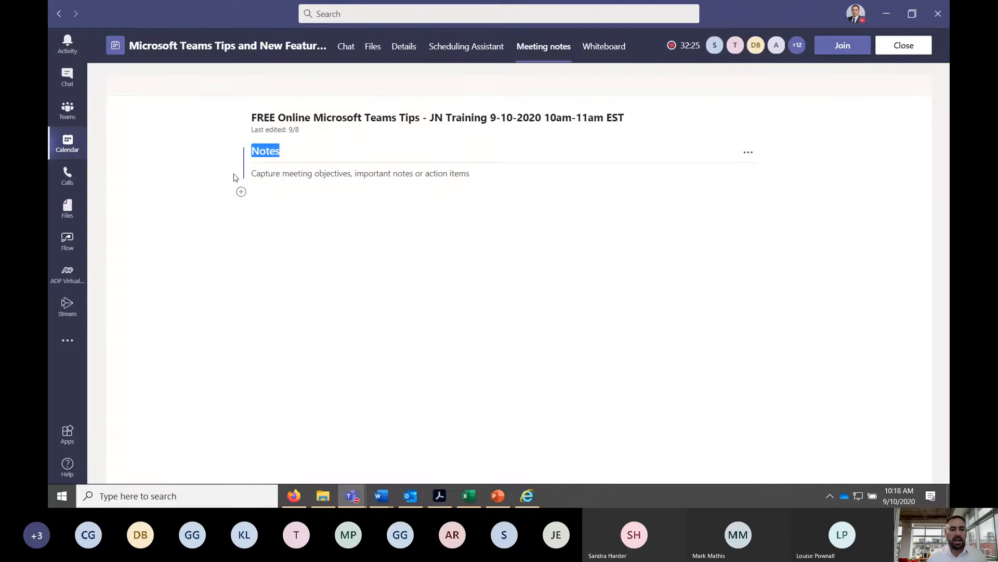
pyautogui.write('Agenda for')
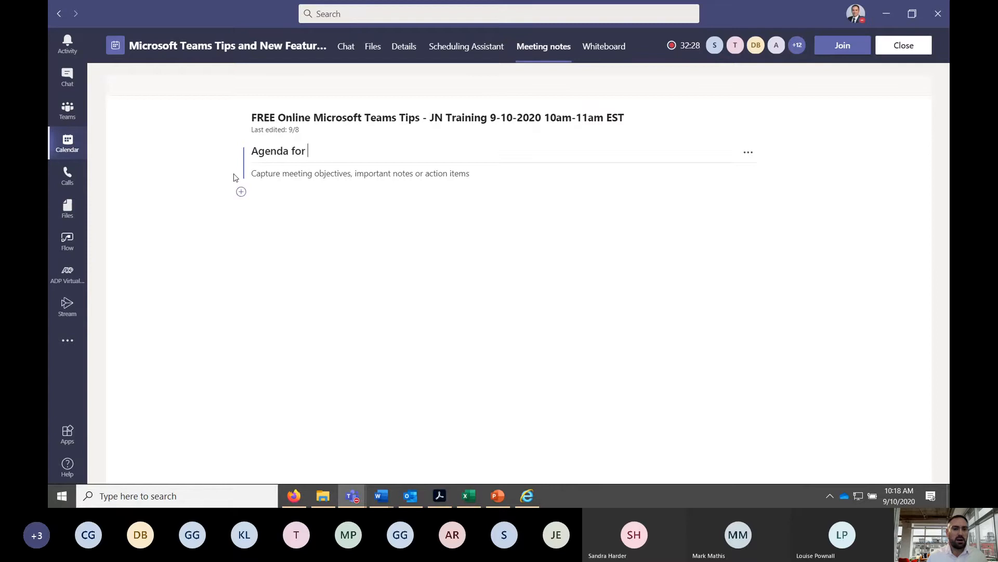
pyautogui.write(' Teams Train')
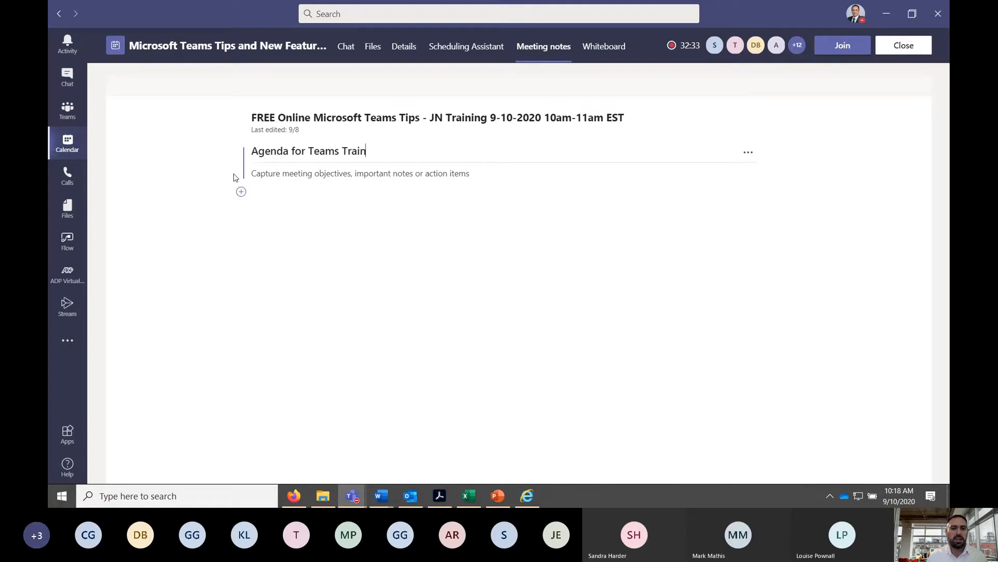
pyautogui.write('ing 9-10-2020')
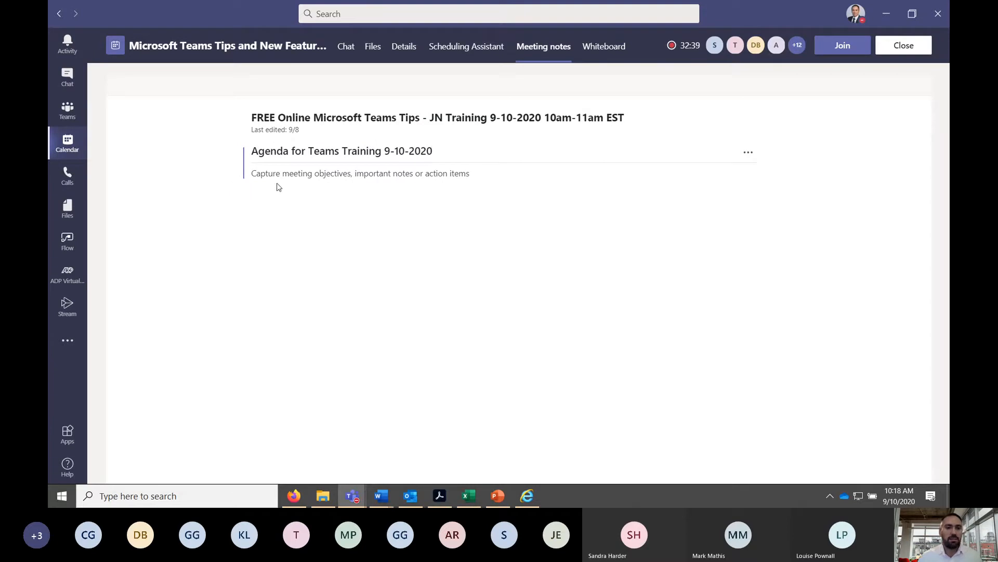
pyautogui.click(259, 191)
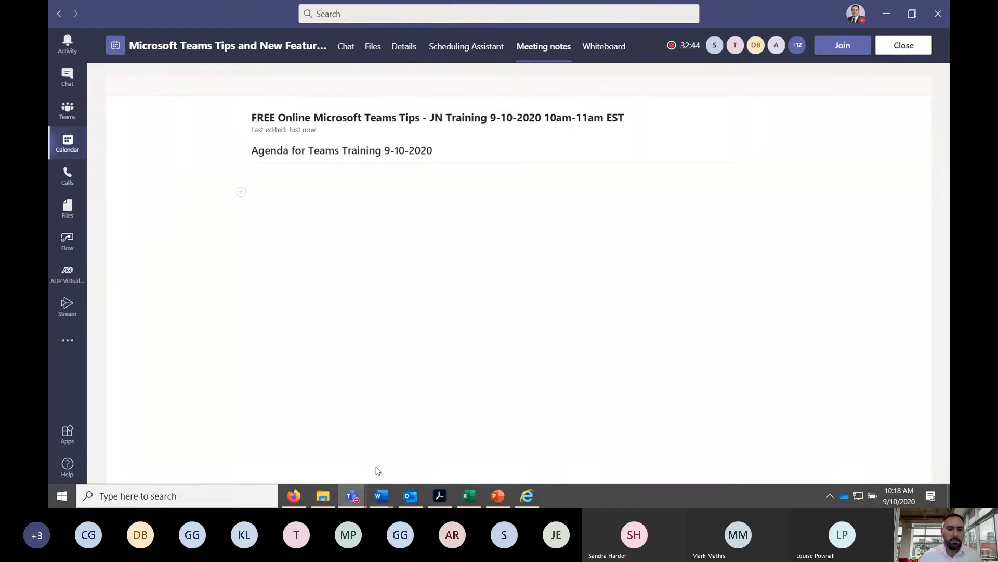
# Step: Switch to the "Get the Most" Word document and copy the topic list from "New Features Working Smarter in Teams" through "Sharing Files in Teams"
pyautogui.click(381, 496)
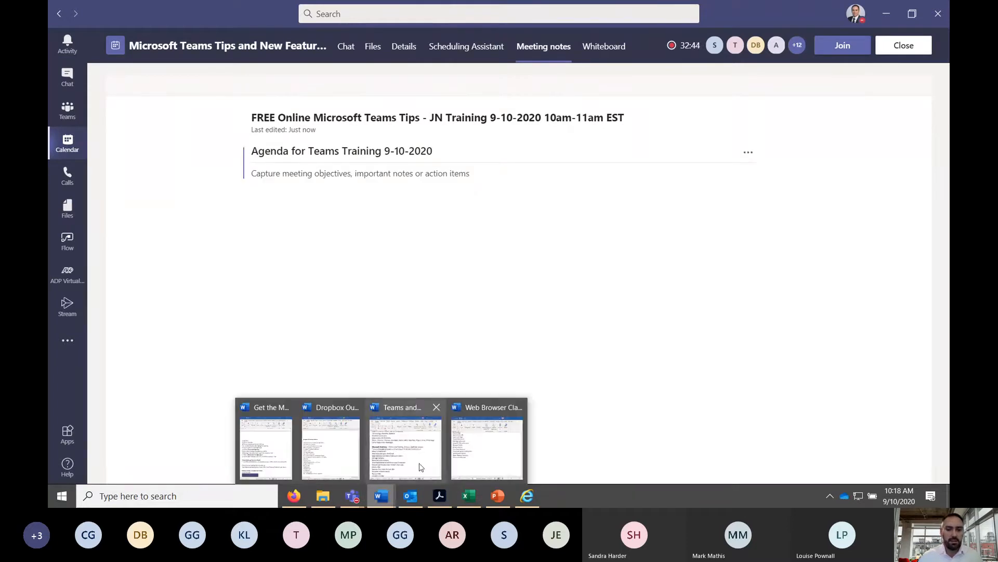
pyautogui.click(255, 455)
pyautogui.scroll(10, 509, 354)
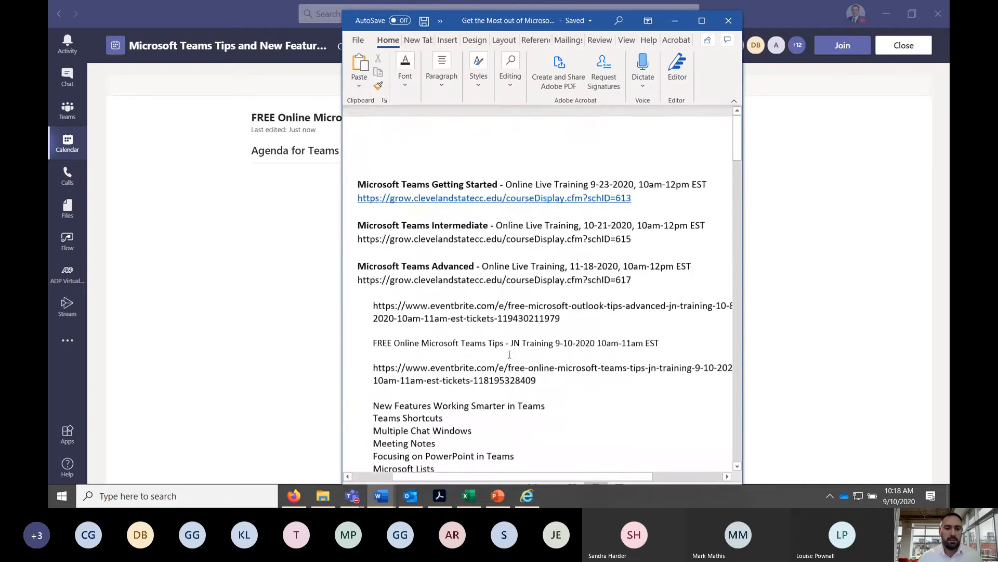
pyautogui.scroll(-3, 509, 354)
pyautogui.moveTo(489, 415); pyautogui.dragTo(356, 314)
pyautogui.hotkey('ctrl', 'c')
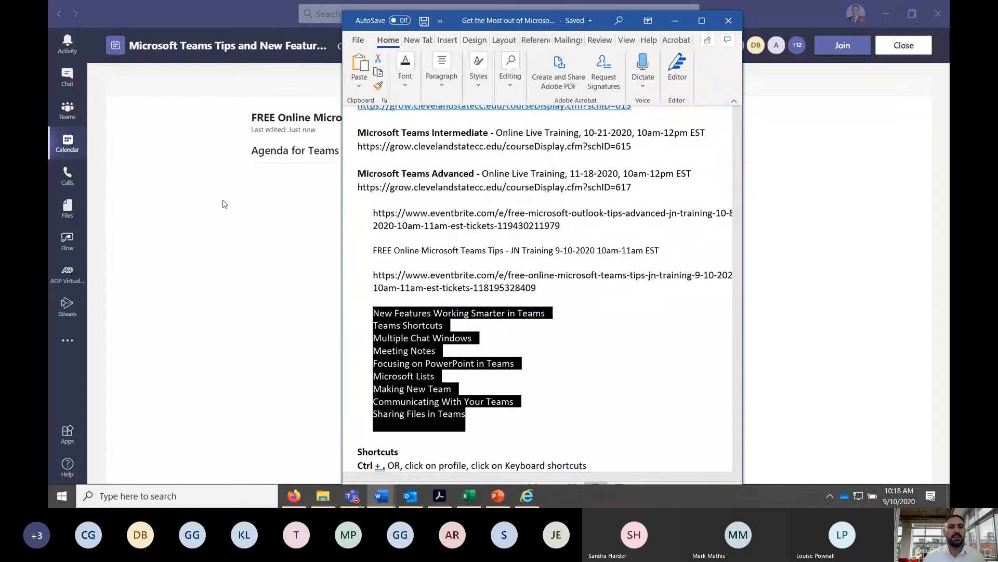
# Step: Return to the Teams meeting notes and paste the copied topic list under the agenda heading
pyautogui.click(262, 165)
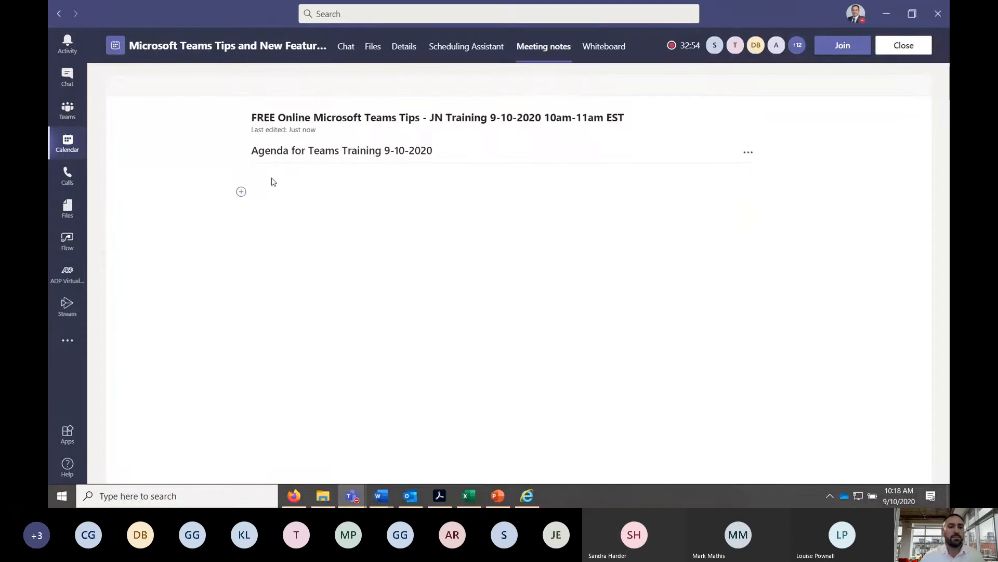
pyautogui.click(273, 183)
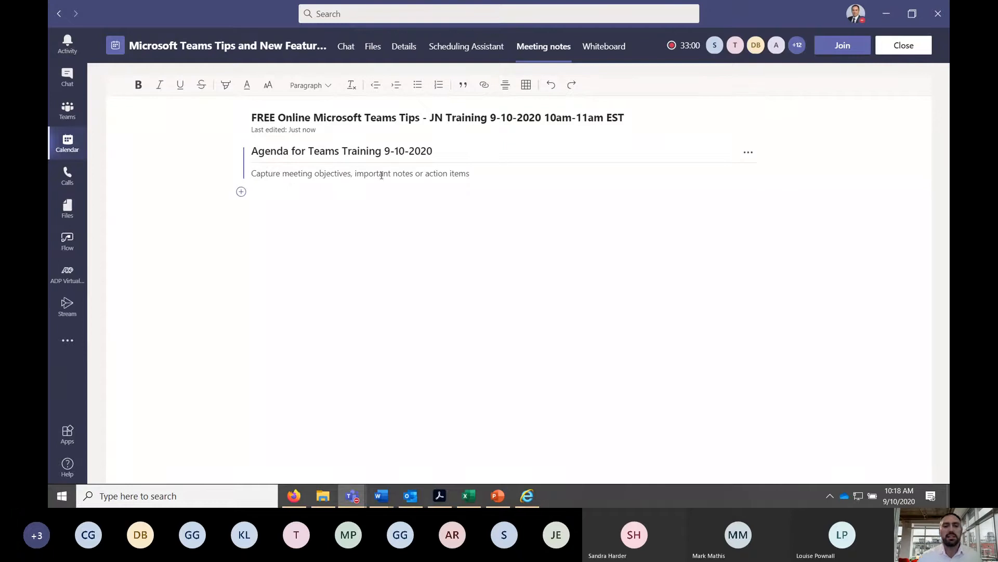
pyautogui.hotkey('ctrl', 'v')
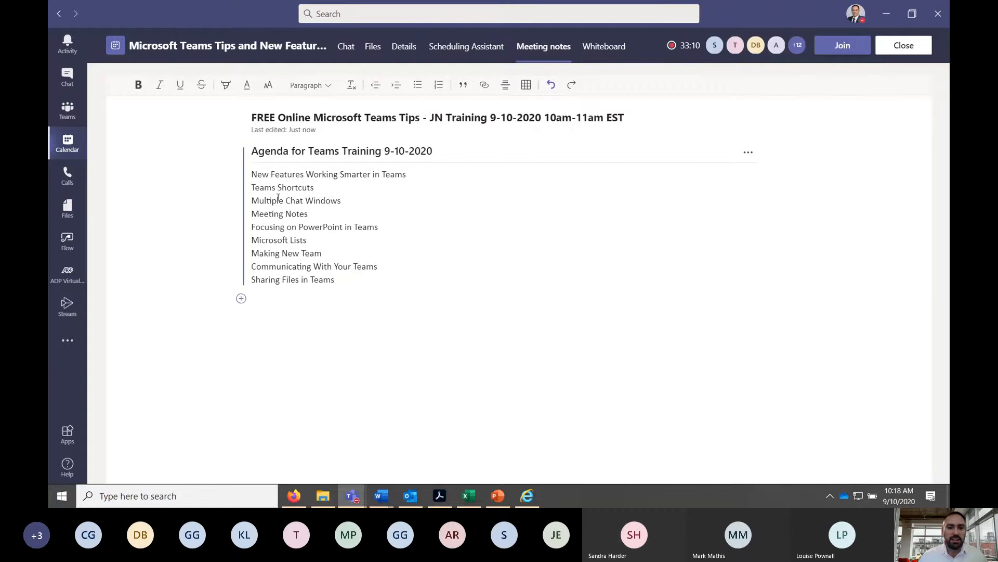
# Step: Make all the pasted agenda topics bold and deselect them
pyautogui.keyDown('shift'); pyautogui.click(249, 176); pyautogui.keyUp('shift')
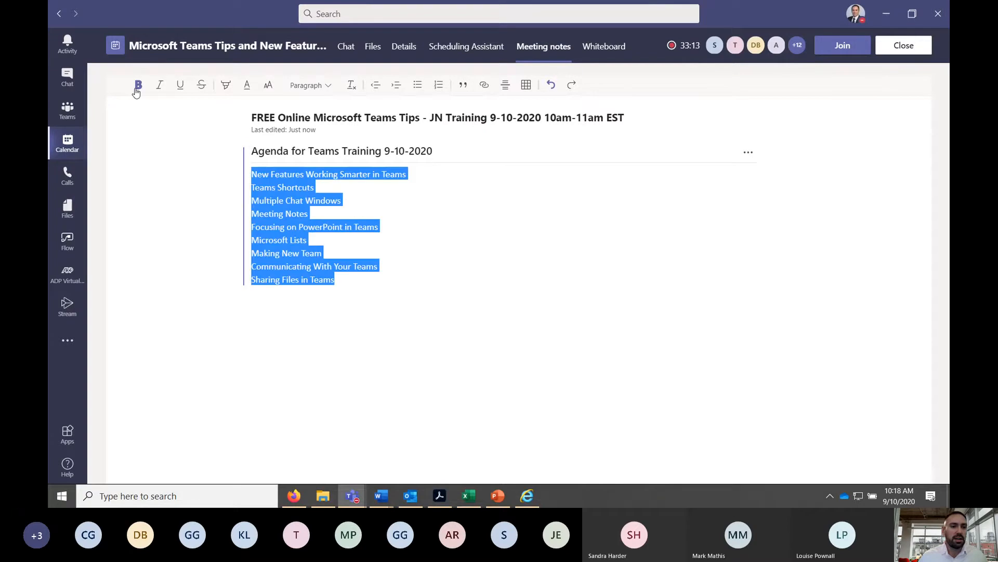
pyautogui.hotkey('ctrl', 'b')
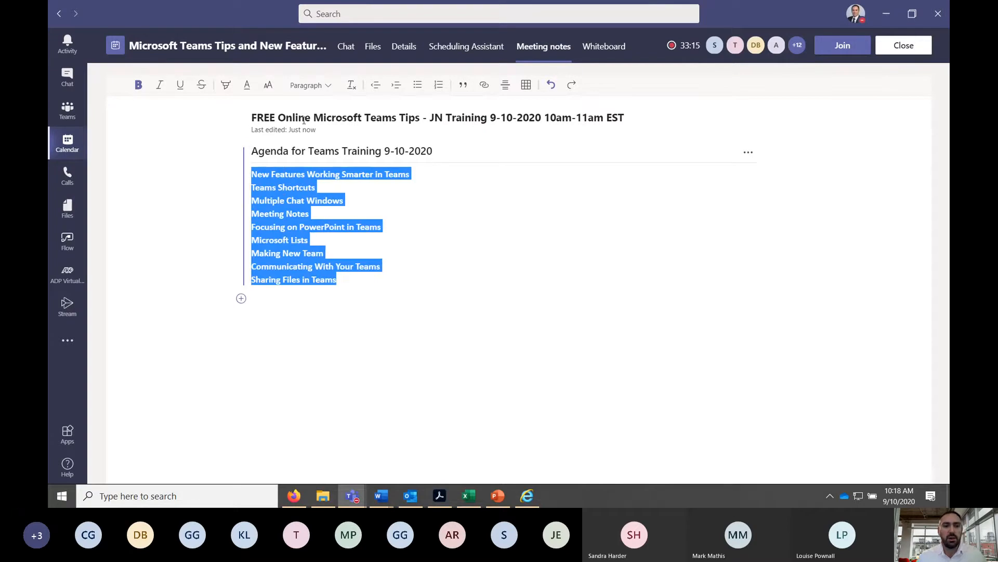
pyautogui.click(350, 196)
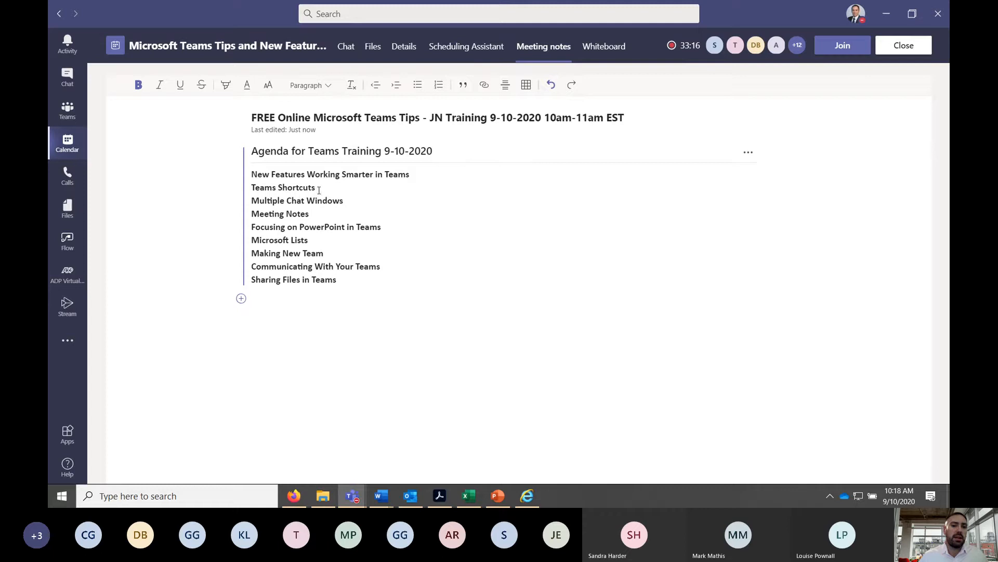
# Step: Highlight the "Teams Shortcuts" agenda line in yellow in the meeting notes
pyautogui.moveTo(319, 190); pyautogui.dragTo(233, 184)
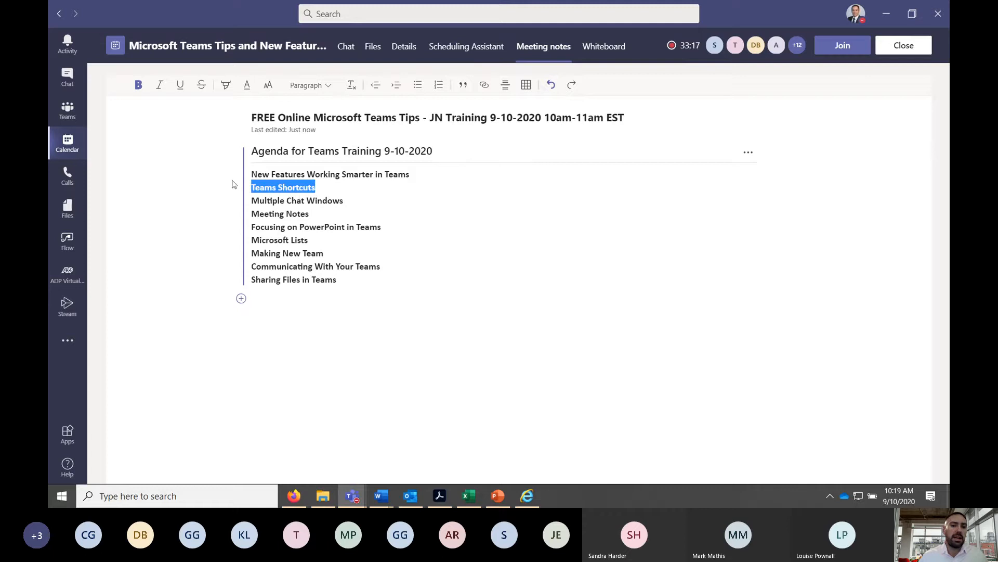
pyautogui.click(226, 85)
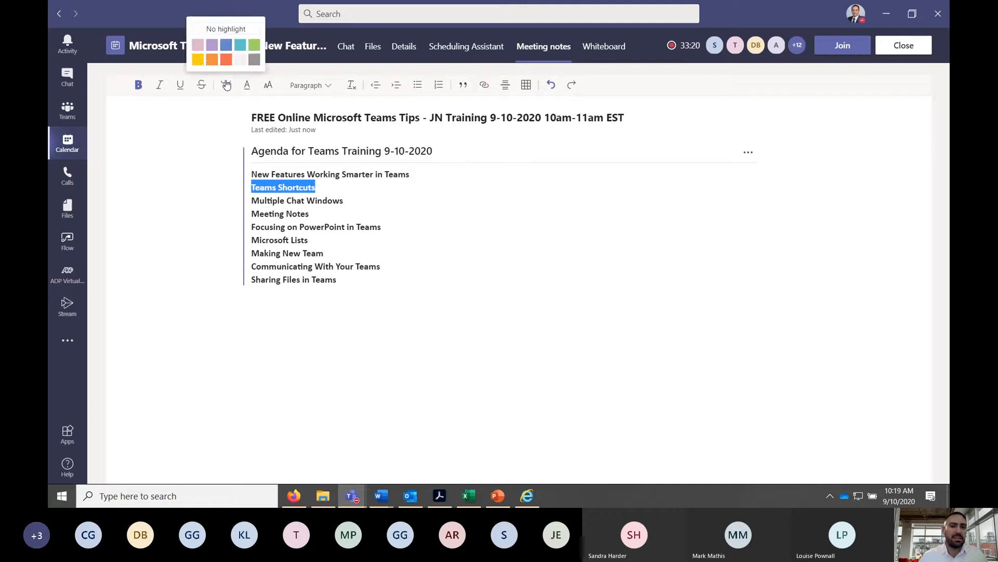
pyautogui.click(198, 61)
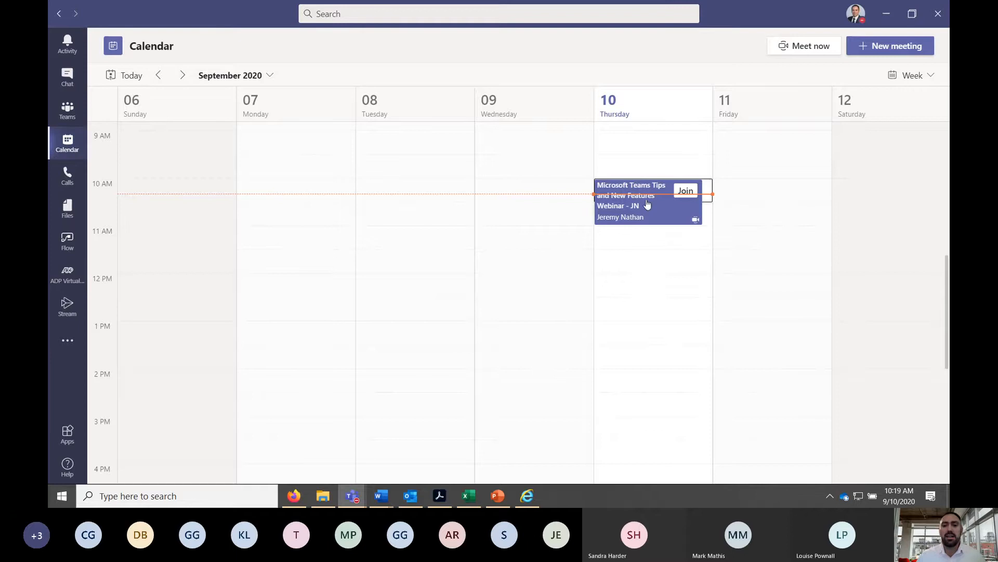
# Step: View the September 10 webinar's meeting details from the calendar, close them and minimize the calendar window
pyautogui.click(627, 216)
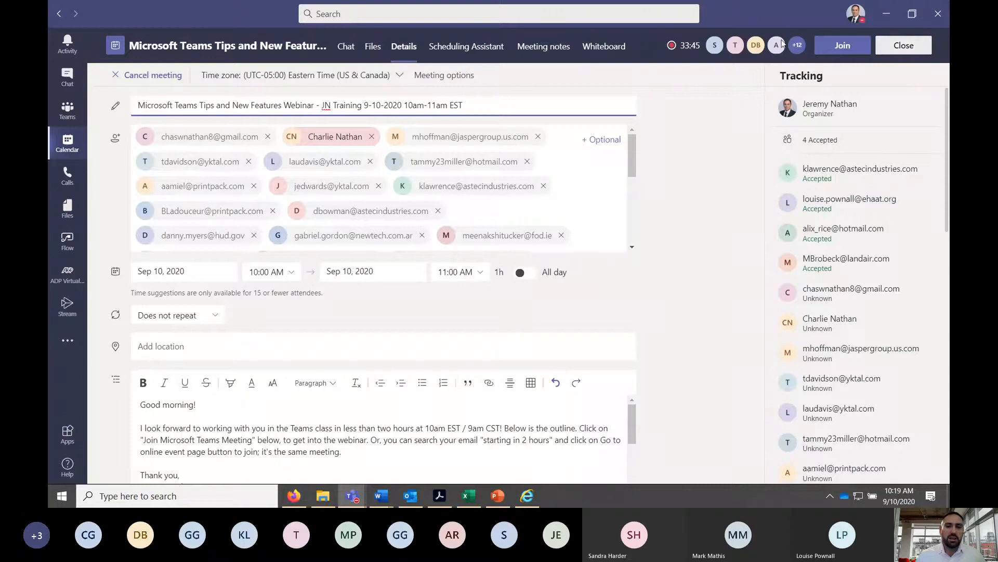
pyautogui.click(752, 97)
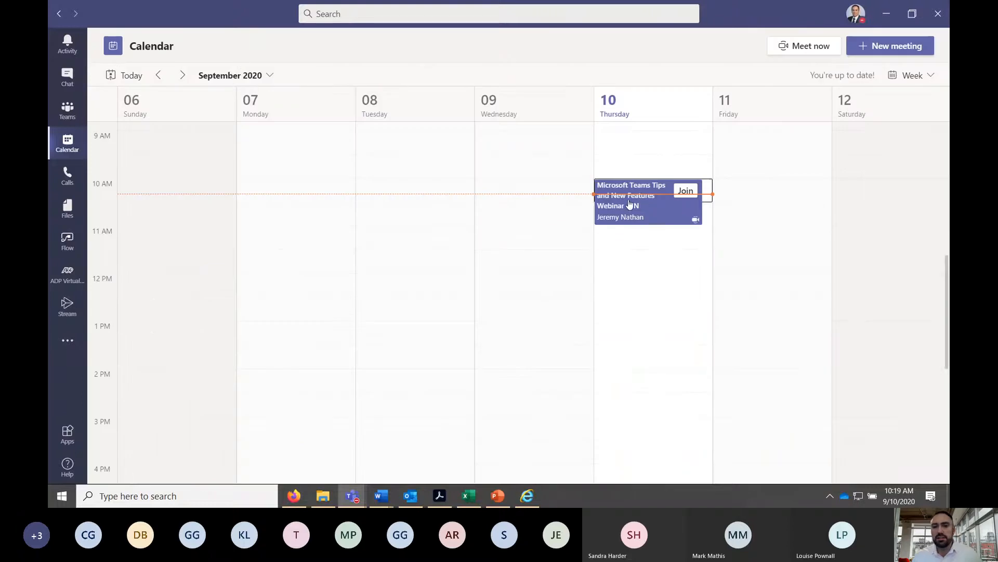
pyautogui.click(887, 16)
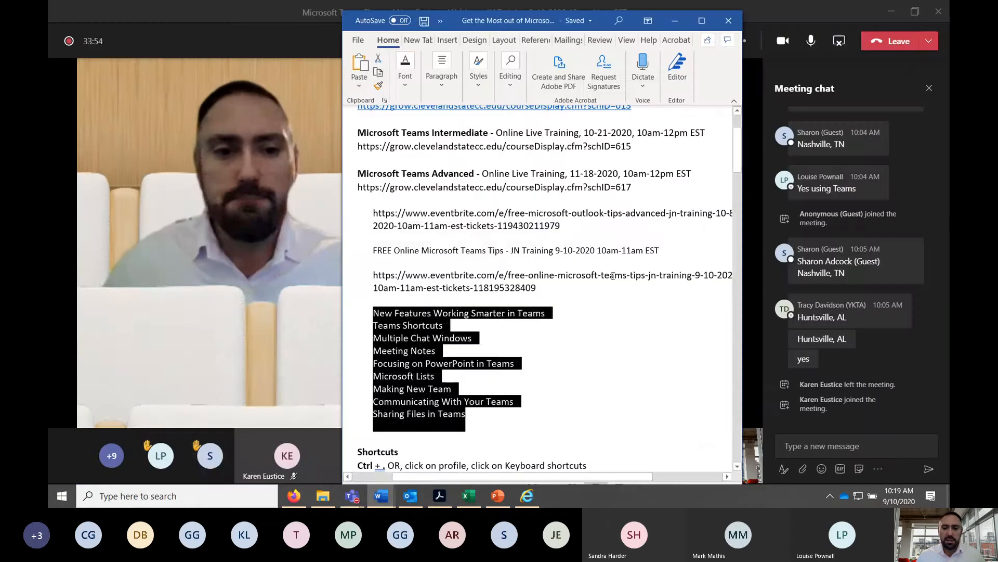
# Step: Check the OneDrive sync status, then open the OneDrive - jncomputertraining.com folder in a maximized File Explorer window
pyautogui.click(845, 498)
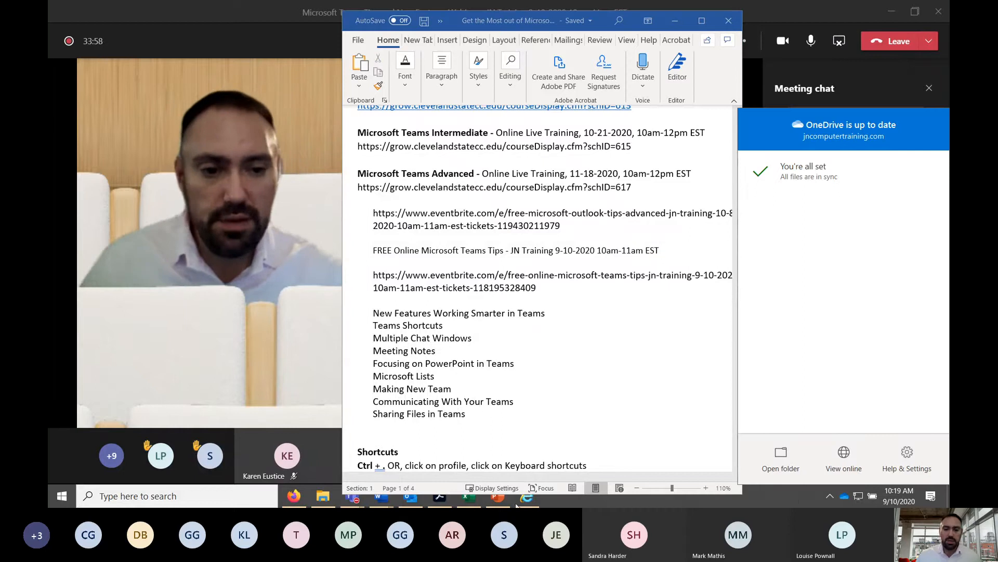
pyautogui.click(323, 496)
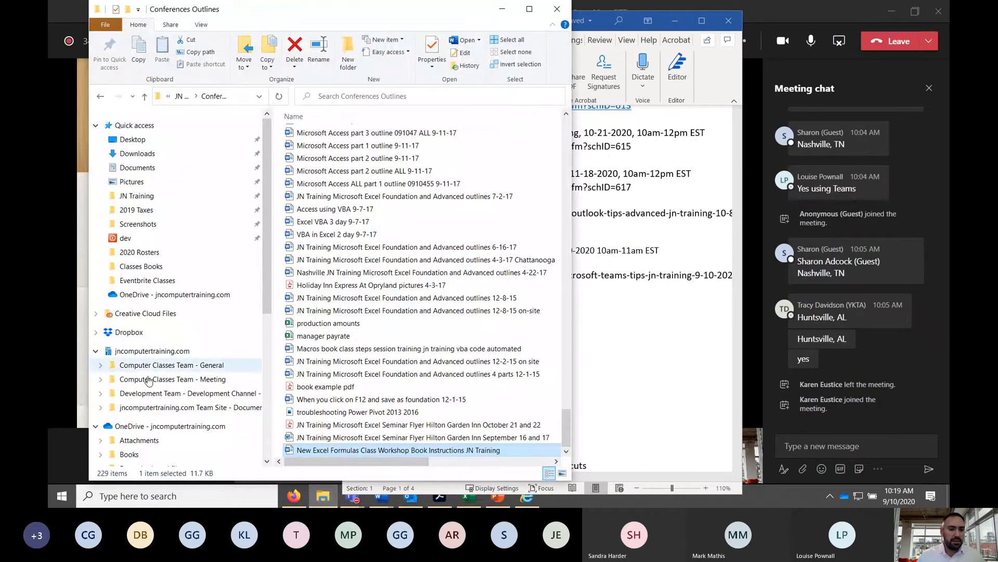
pyautogui.click(155, 425)
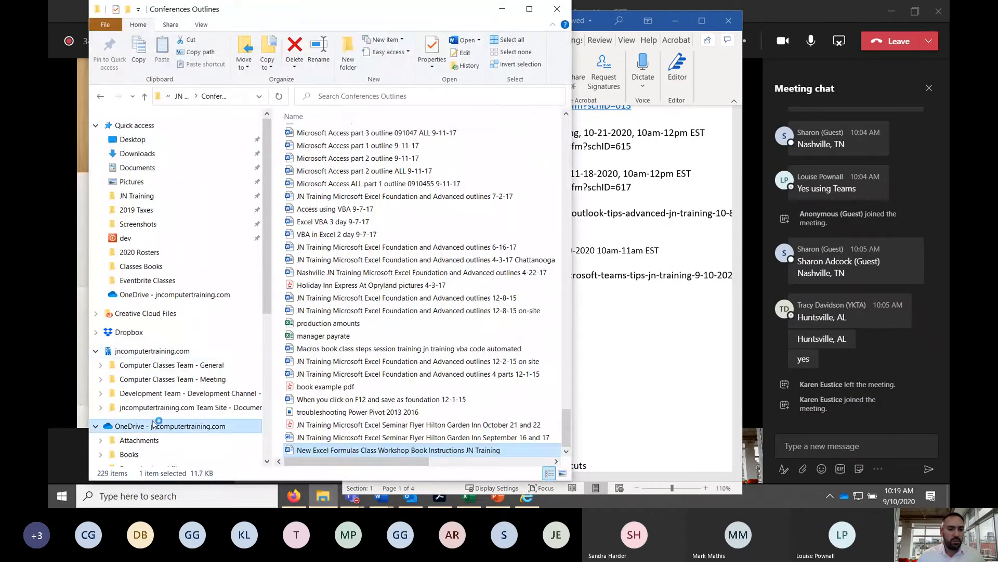
pyautogui.click(529, 9)
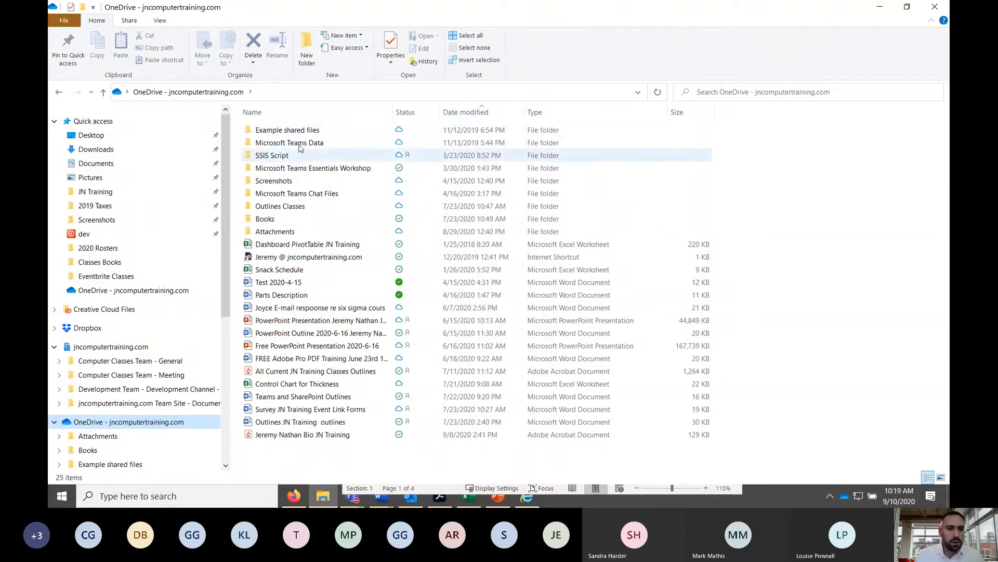
# Step: Open the Wiki folder inside Microsoft Teams Data and list its files newest first with a wider Name column
pyautogui.click(295, 143)
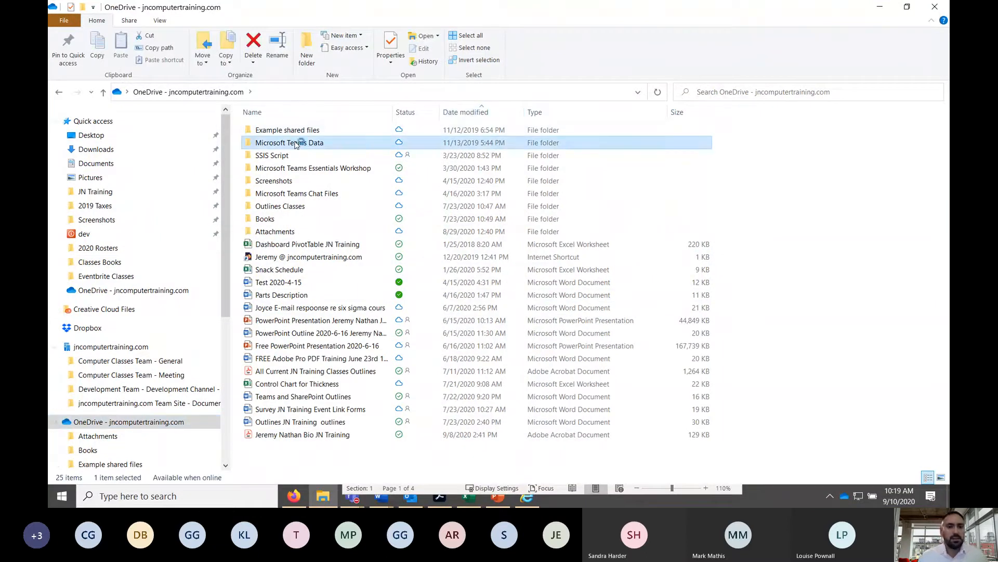
pyautogui.doubleClick(296, 144)
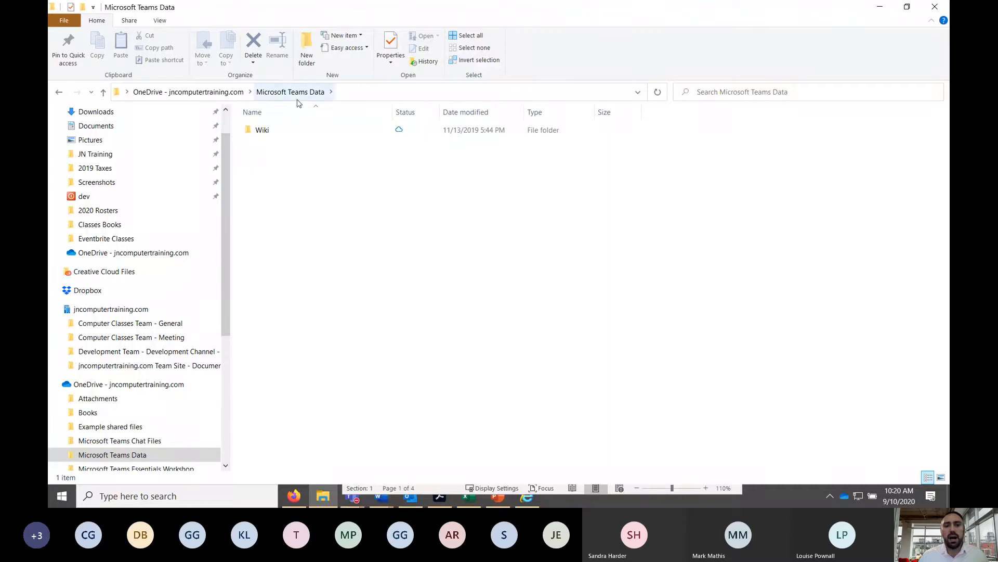
pyautogui.doubleClick(266, 131)
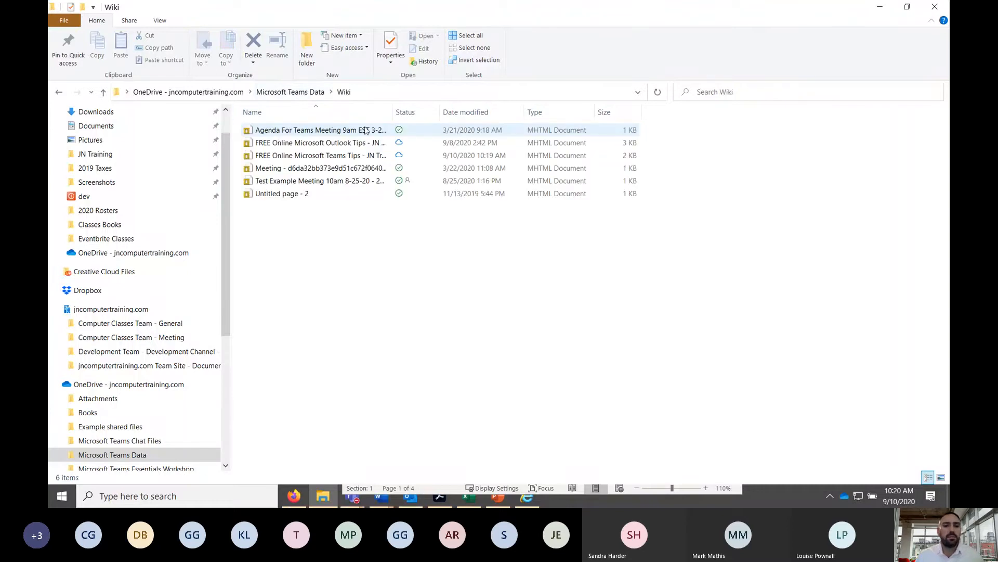
pyautogui.click(471, 111)
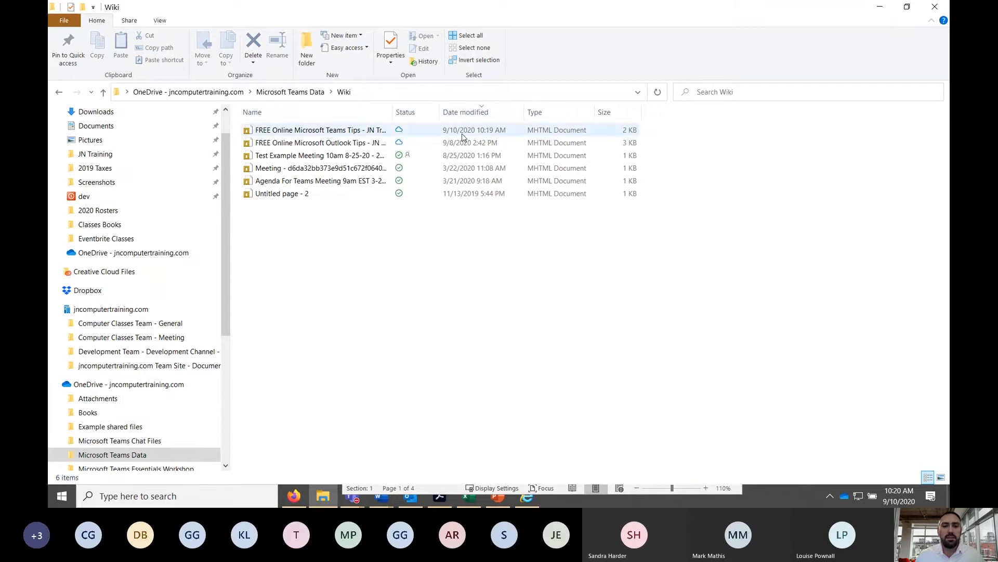
pyautogui.moveTo(394, 111); pyautogui.dragTo(583, 110)
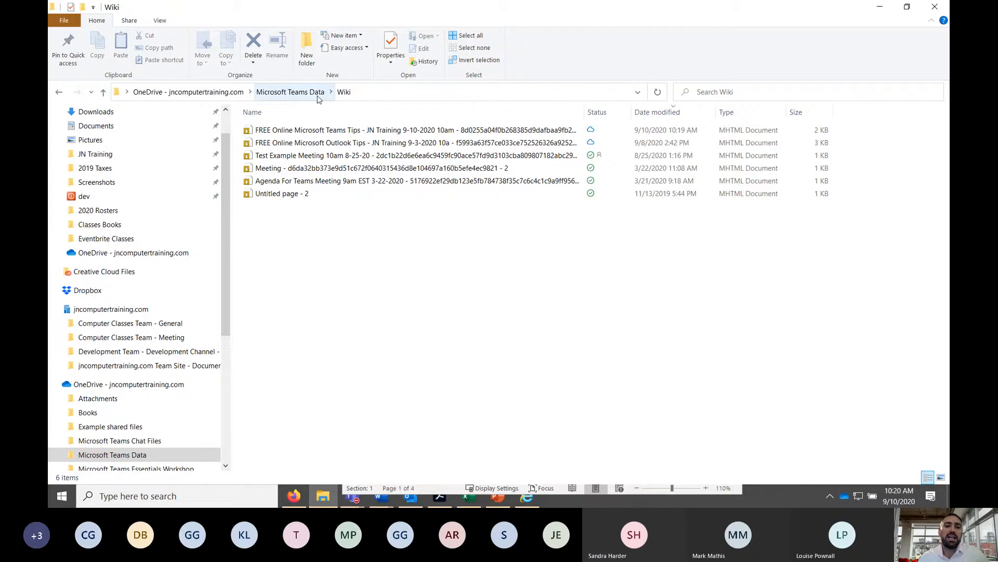
# Step: Copy the Wiki folder's path and send it in the Teams meeting chat after the text "Meeting notes saved here:"
pyautogui.click(503, 90)
pyautogui.hotkey('ctrl', 'c')
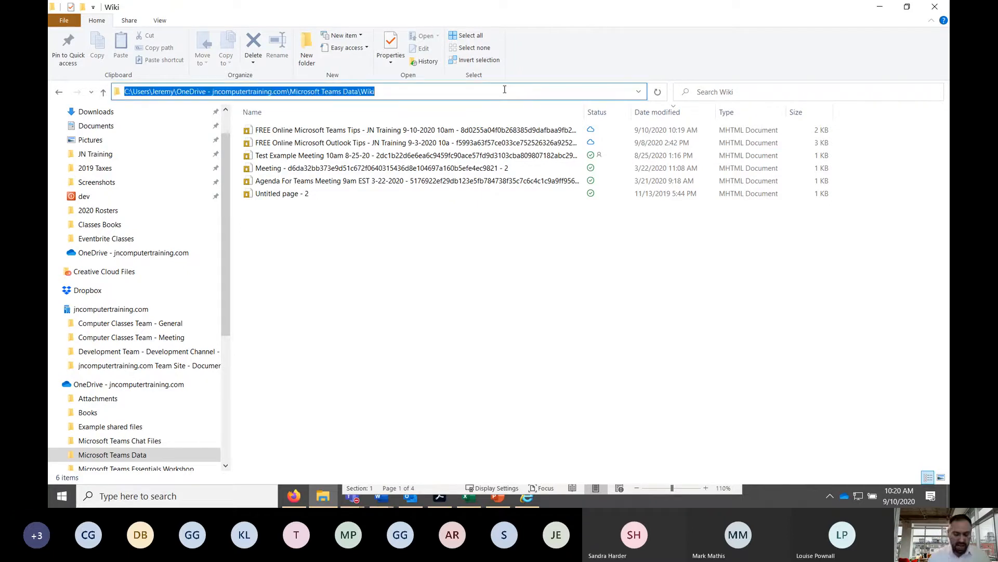
pyautogui.click(908, 8)
pyautogui.click(835, 444)
pyautogui.click(846, 446)
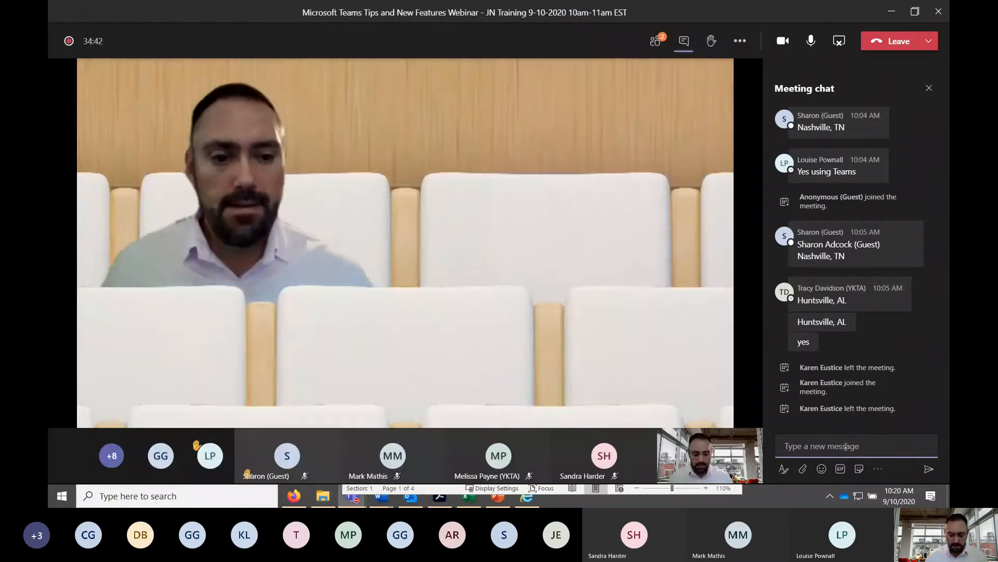
pyautogui.write('Meeting notes sav')
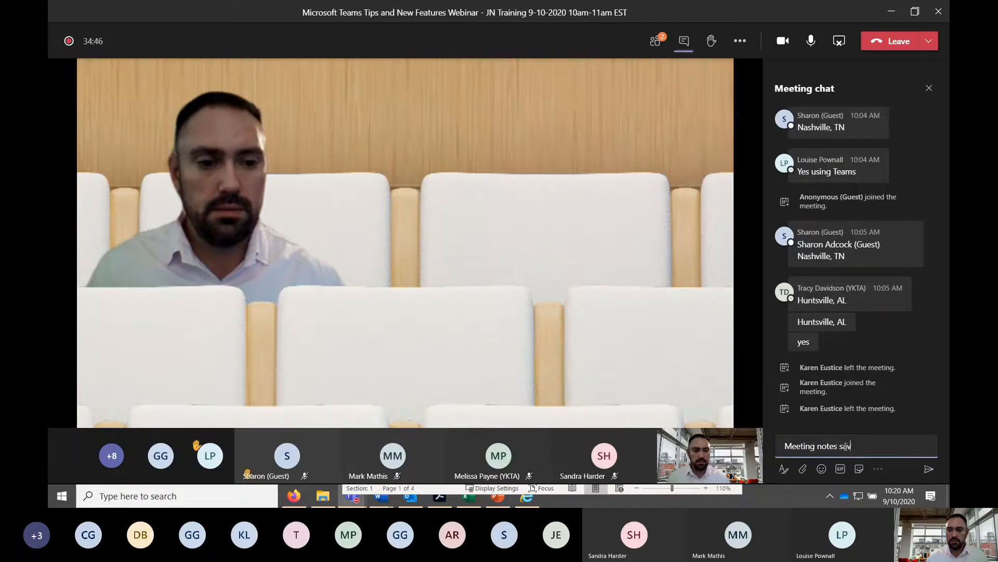
pyautogui.write('ed here:')
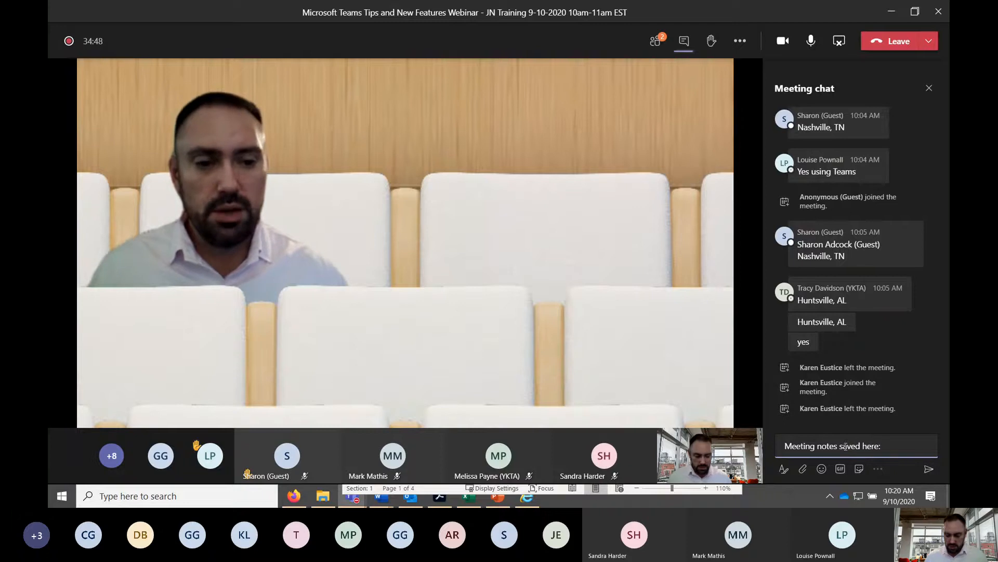
pyautogui.hotkey('ctrl', 'v')
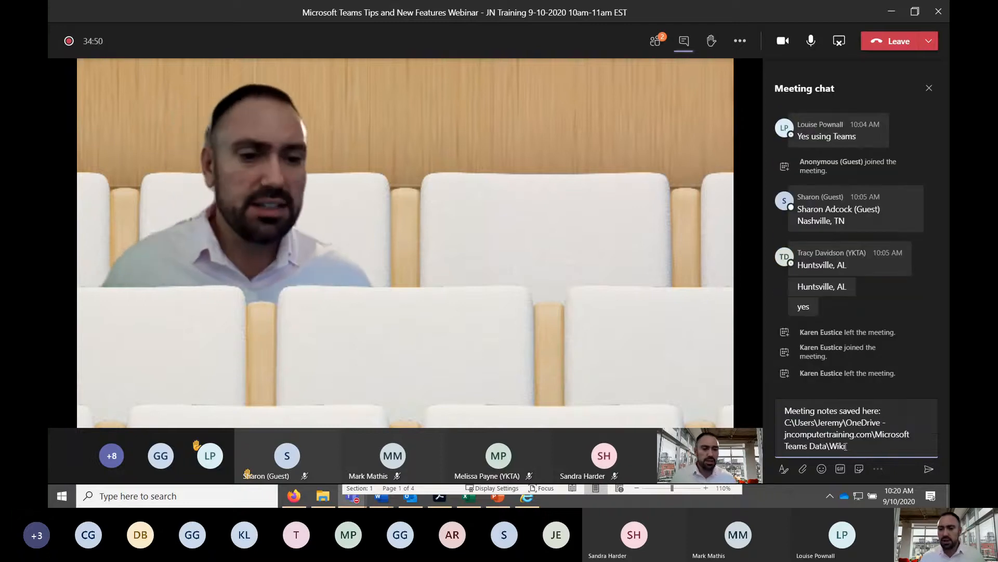
pyautogui.press('Return')
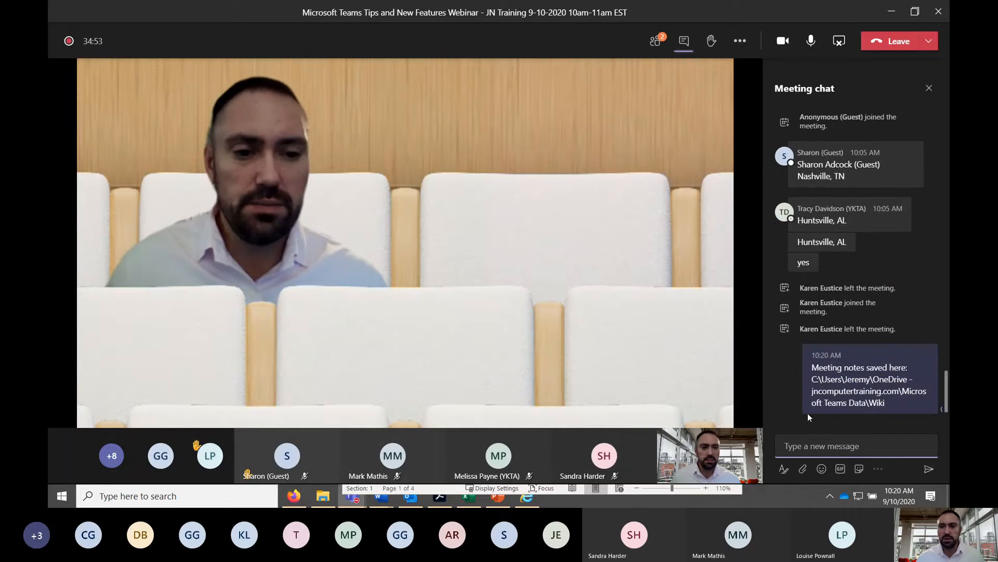
# Step: Minimize the meeting window and widen the File Explorer window until the Status and Date modified columns show
pyautogui.click(892, 11)
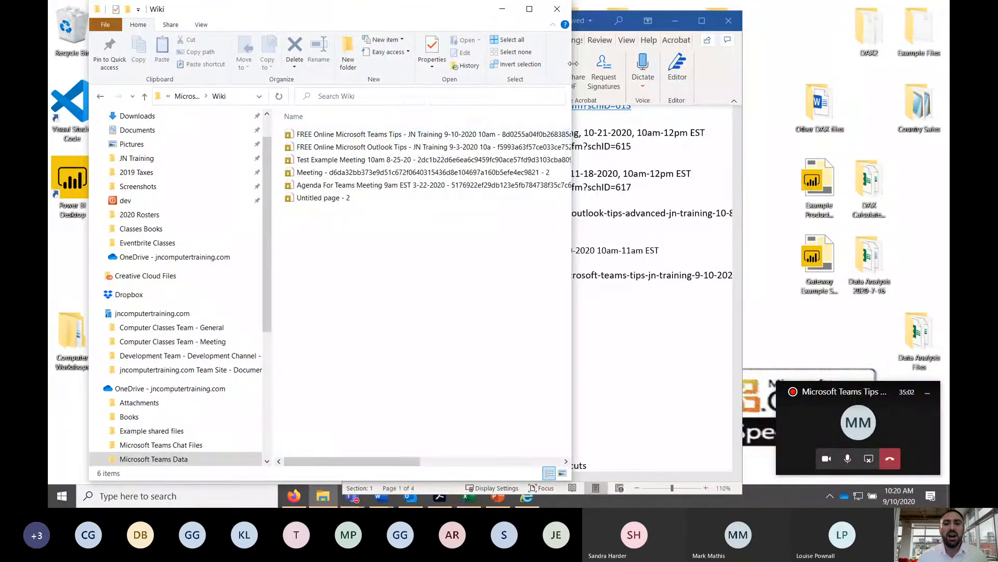
pyautogui.moveTo(628, 65); pyautogui.dragTo(742, 68)
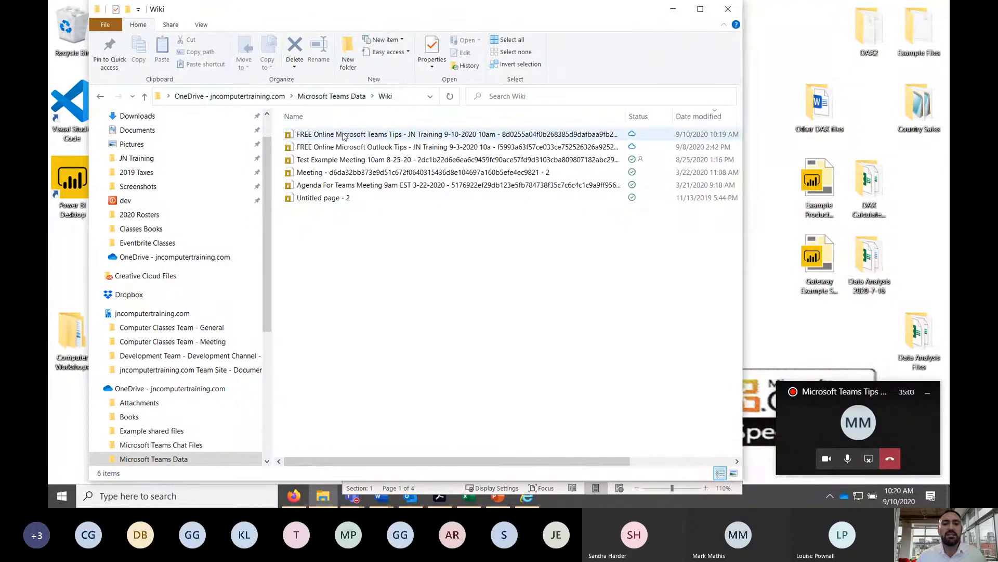
# Step: Return to the meeting window, look at its Together mode view option, and minimize the window again
pyautogui.click(352, 495)
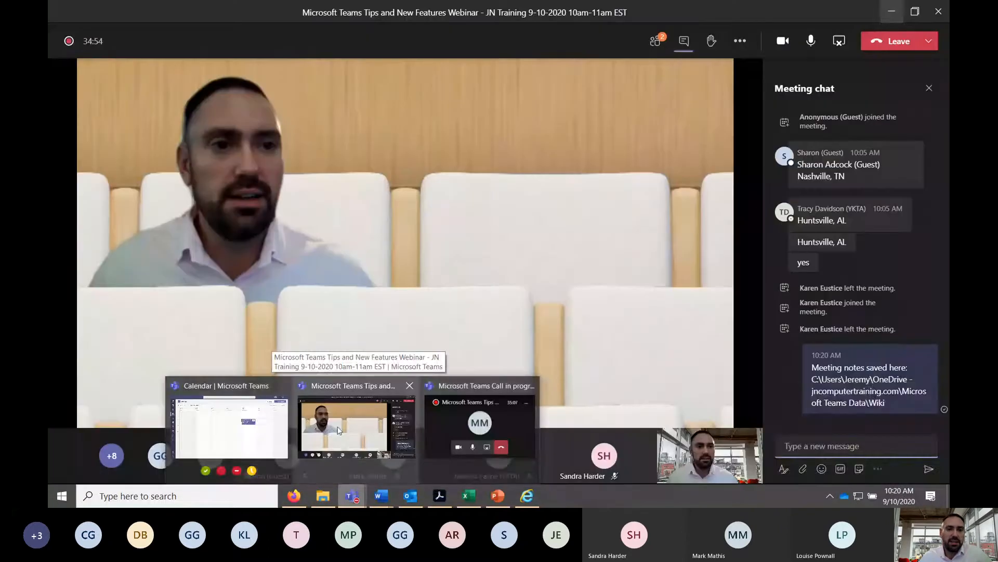
pyautogui.click(338, 430)
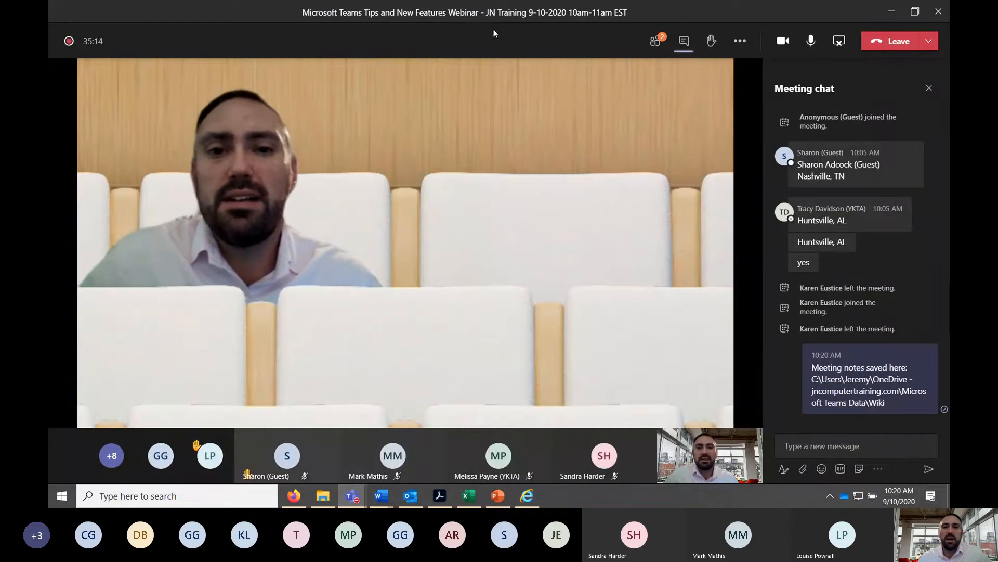
pyautogui.click(740, 41)
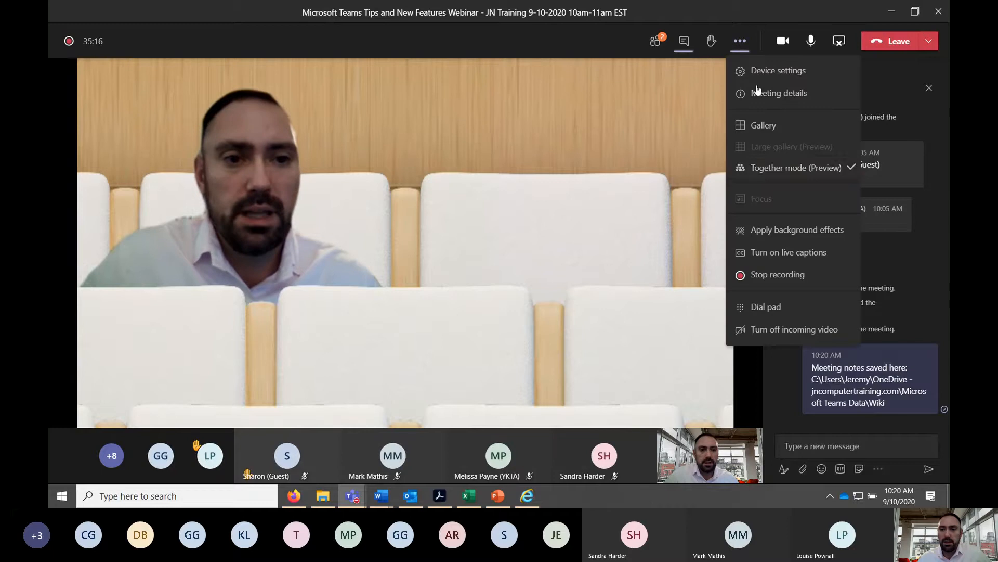
pyautogui.click(850, 170)
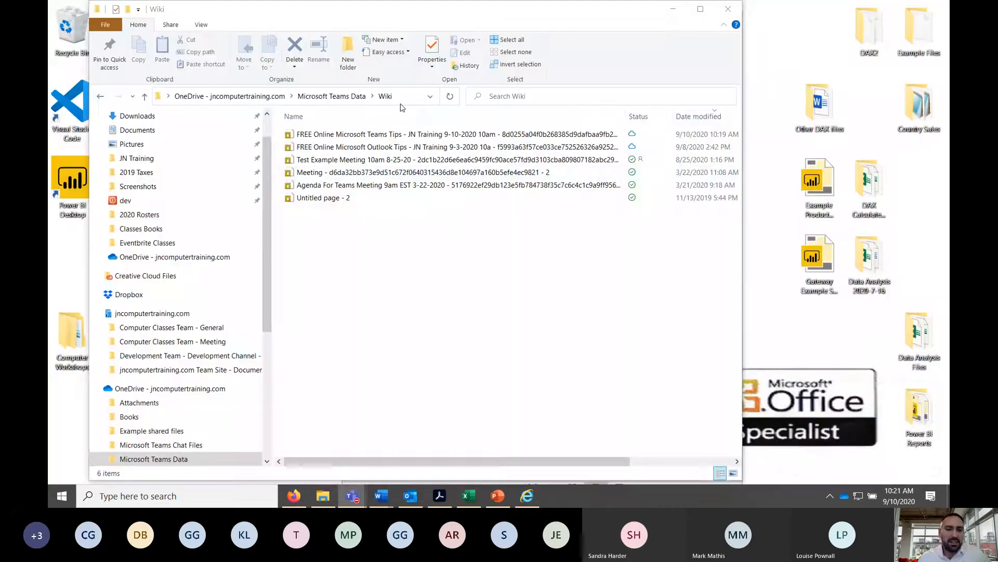
pyautogui.click(891, 10)
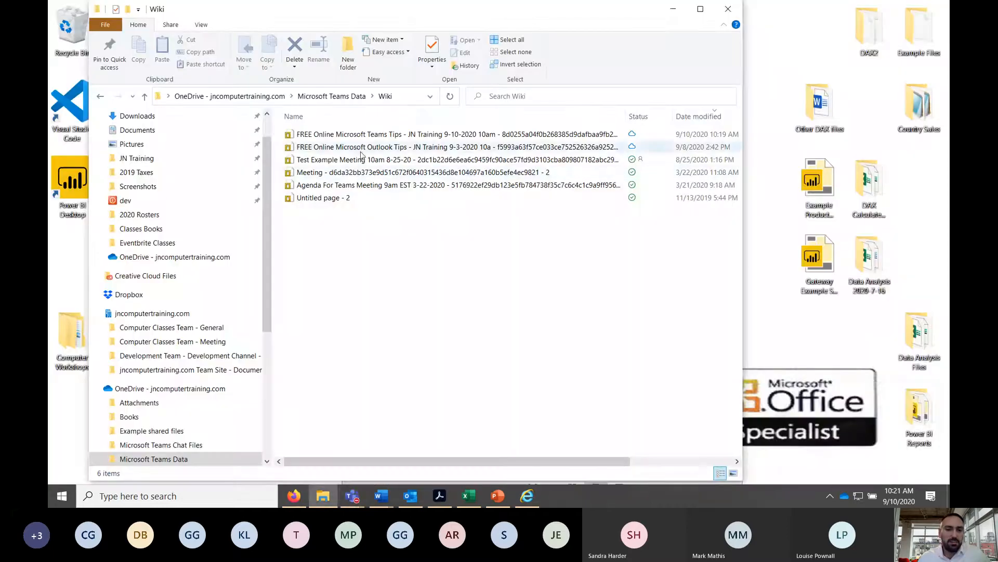
# Step: Open the "FREE Online Microsoft Teams Tips - JN Training 9-10-2020" file maximized, examine its agenda formatting, and minimize the browser
pyautogui.click(363, 138)
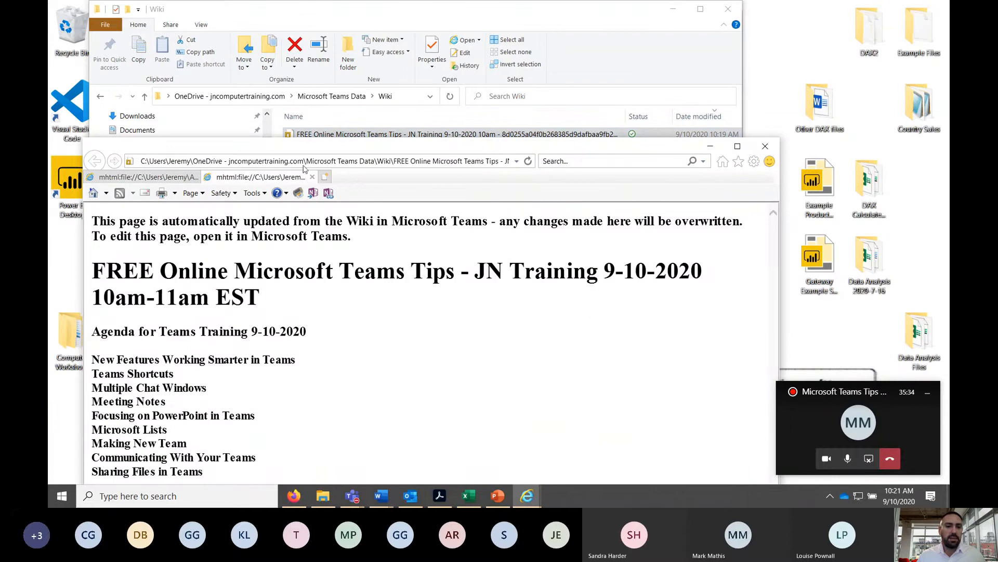
pyautogui.click(738, 147)
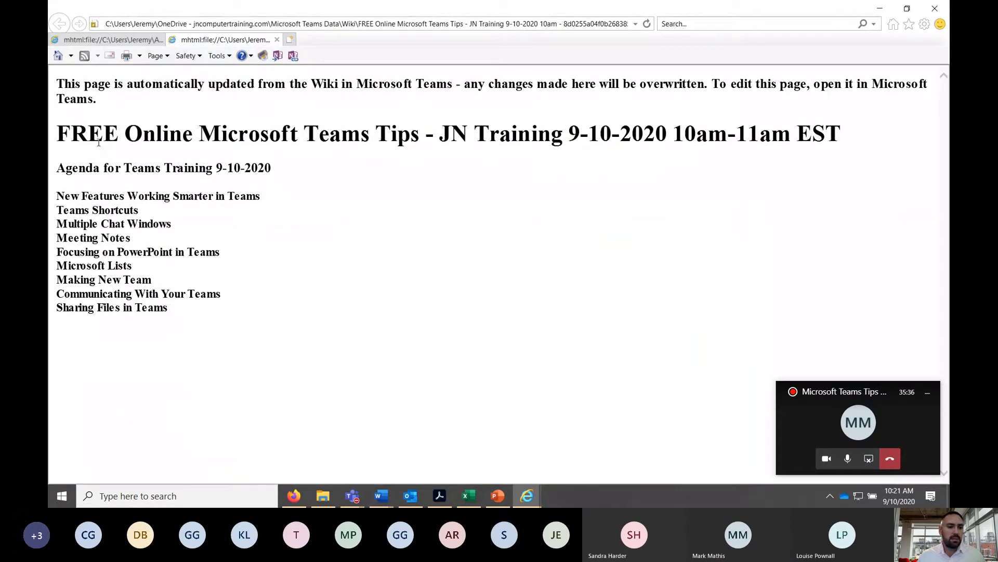
pyautogui.moveTo(148, 217); pyautogui.dragTo(115, 225)
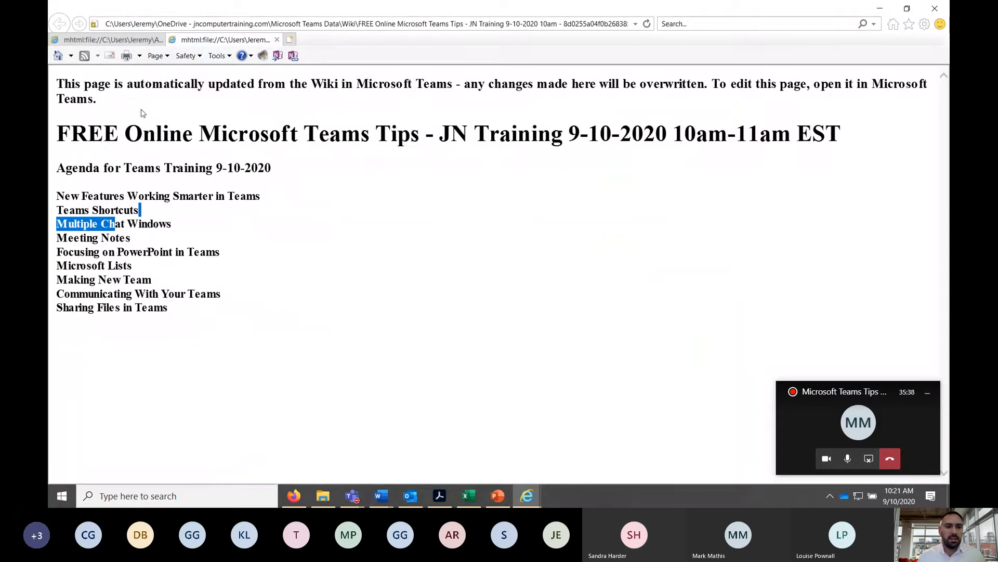
pyautogui.click(434, 136)
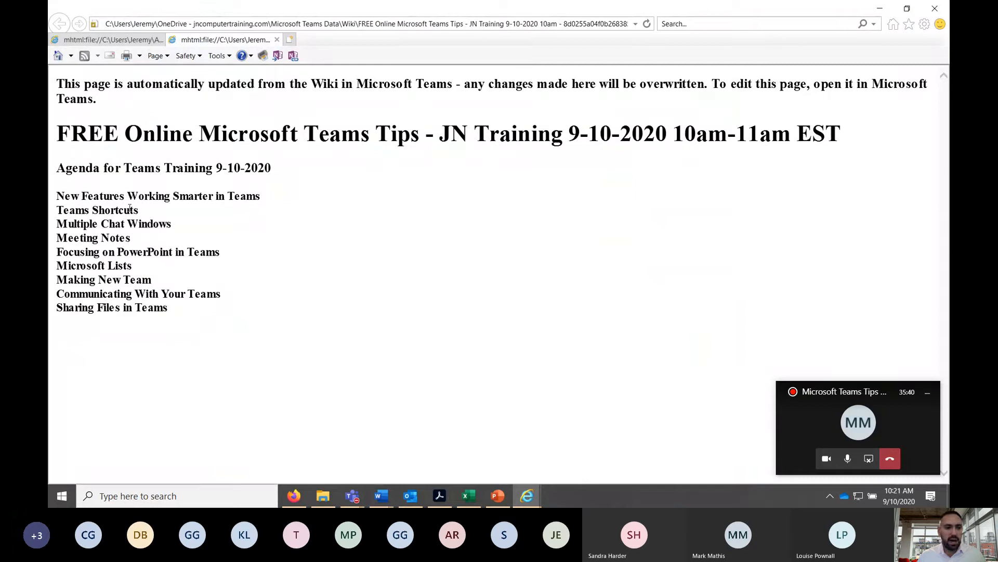
pyautogui.moveTo(139, 212); pyautogui.dragTo(73, 217)
pyautogui.click(152, 208)
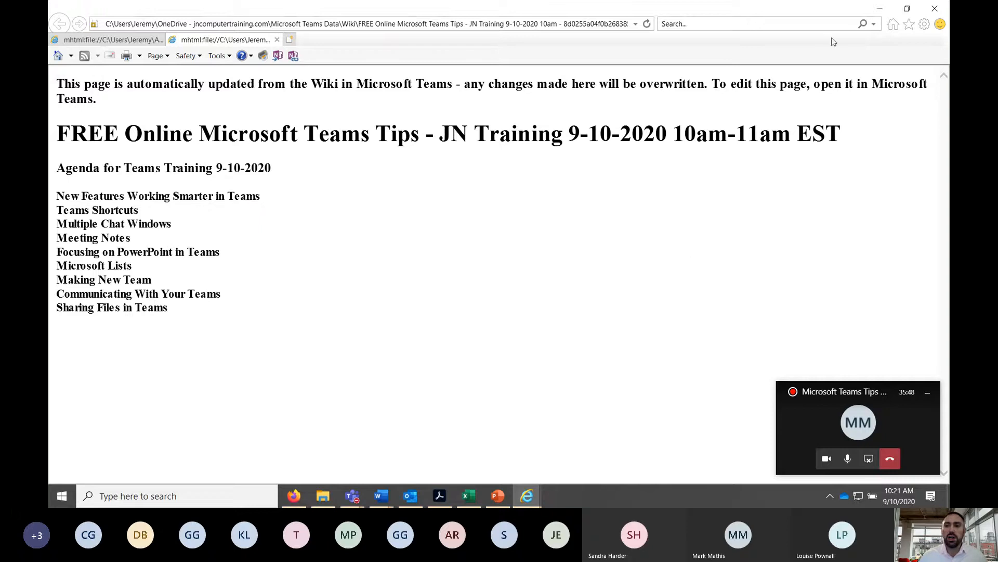
pyautogui.click(877, 8)
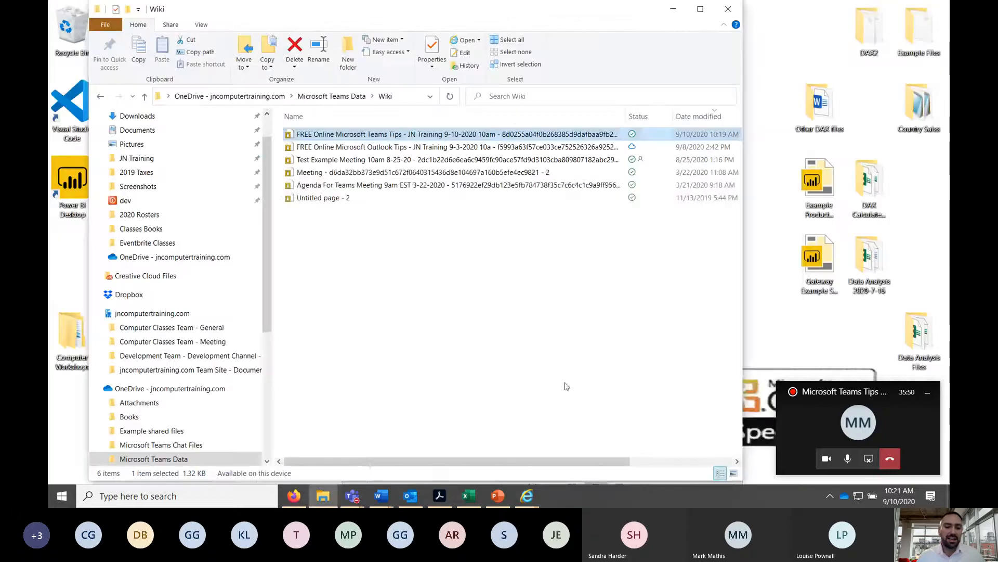
# Step: Return to the webinar's chat in Teams and copy the message listing the Getting Started, Intermediate and Advanced courses
pyautogui.moveTo(356, 501)
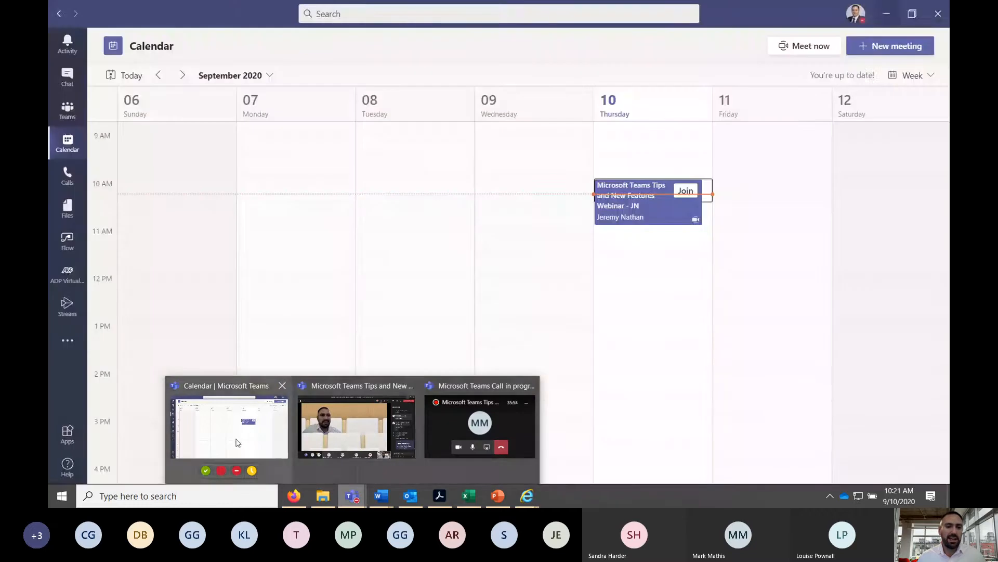
pyautogui.click(248, 431)
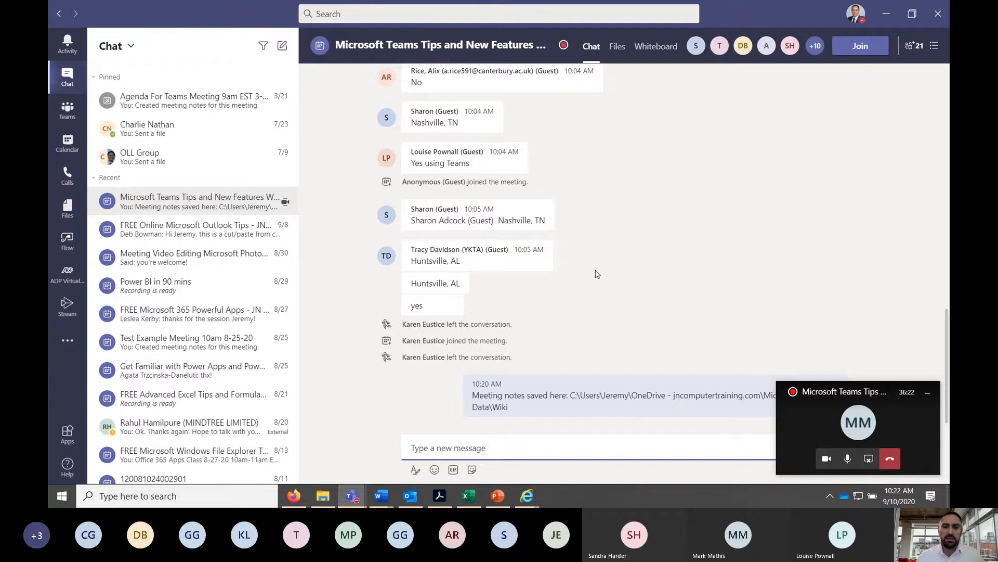
pyautogui.scroll(5, 597, 274)
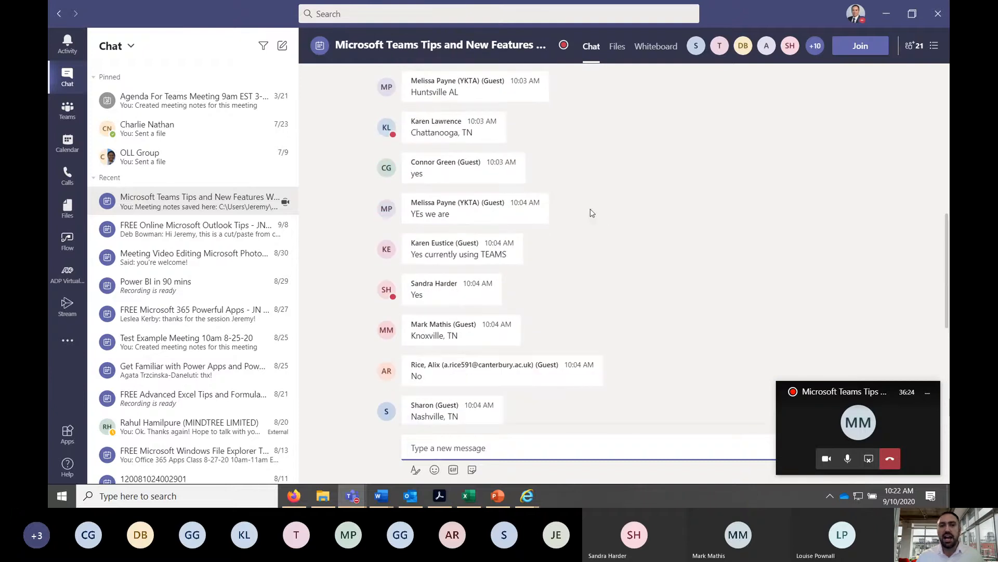
pyautogui.scroll(5, 624, 203)
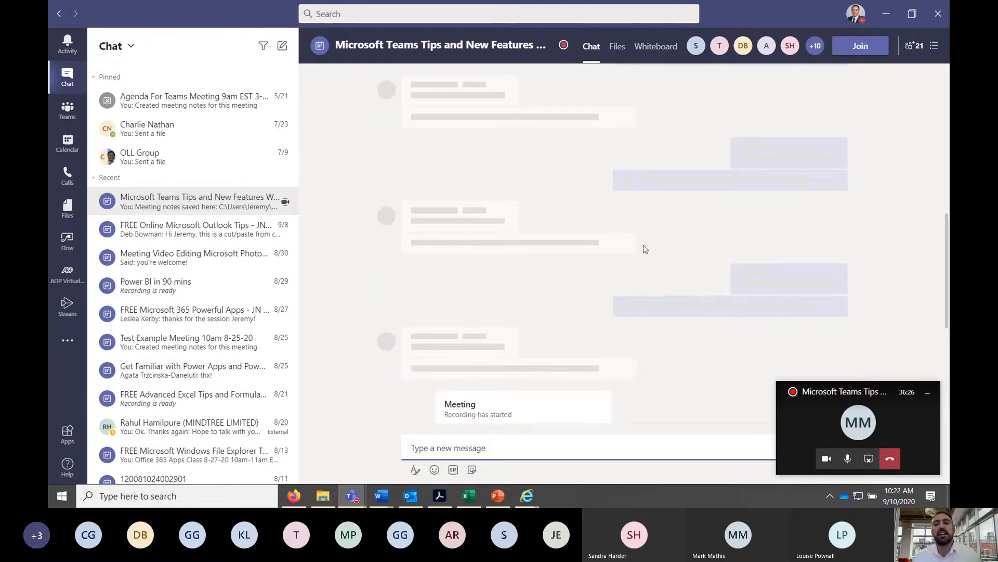
pyautogui.scroll(4, 629, 224)
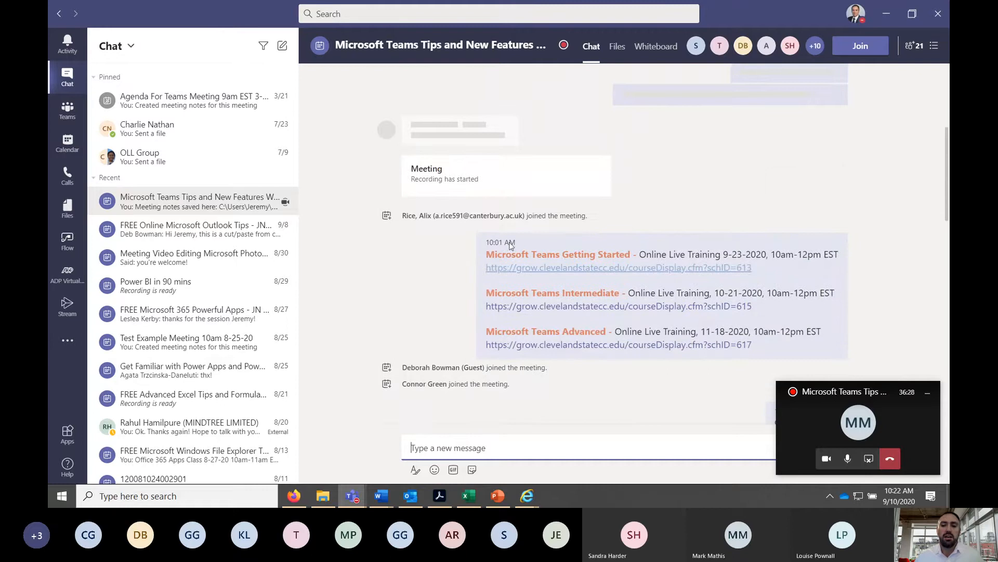
pyautogui.moveTo(578, 319); pyautogui.dragTo(487, 254)
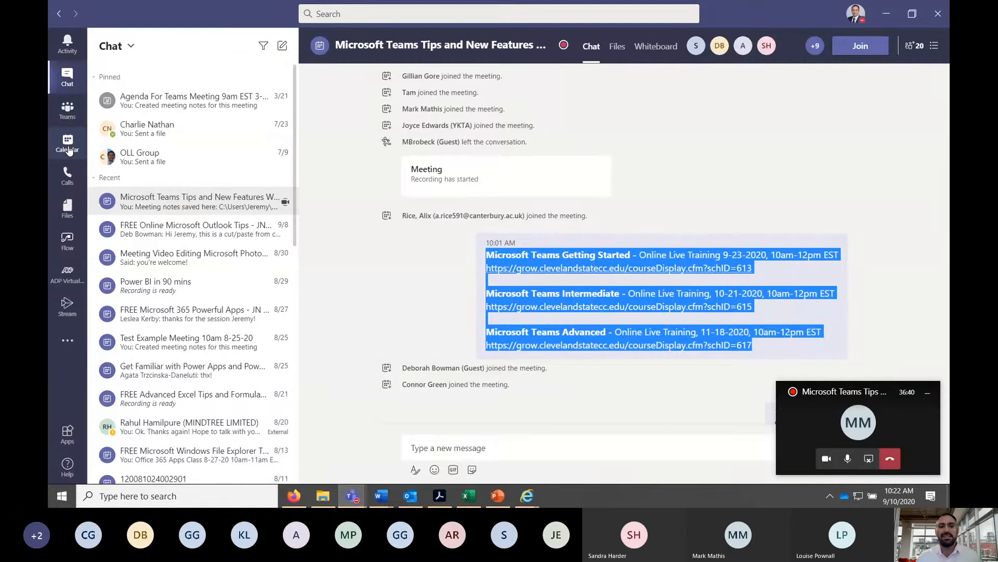
# Step: Open the meeting notes of the September 10 "Microsoft Teams Tips and New Features Webinar" calendar event
pyautogui.click(68, 148)
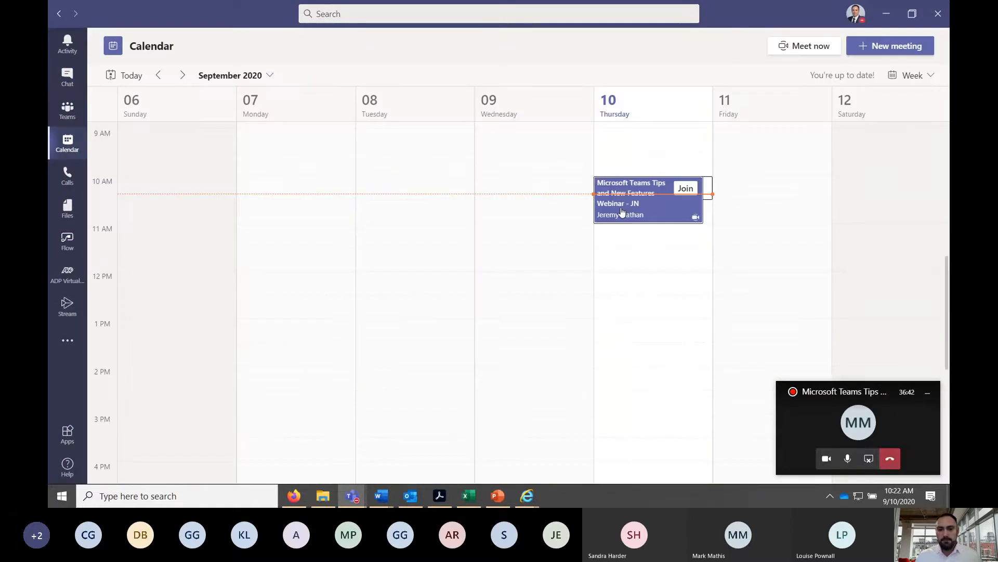
pyautogui.click(623, 211)
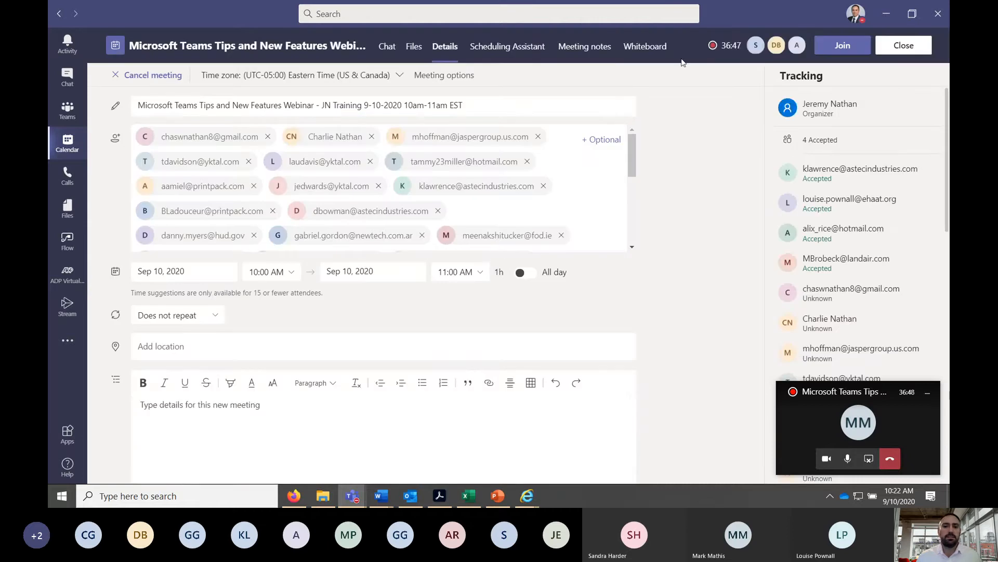
pyautogui.click(543, 47)
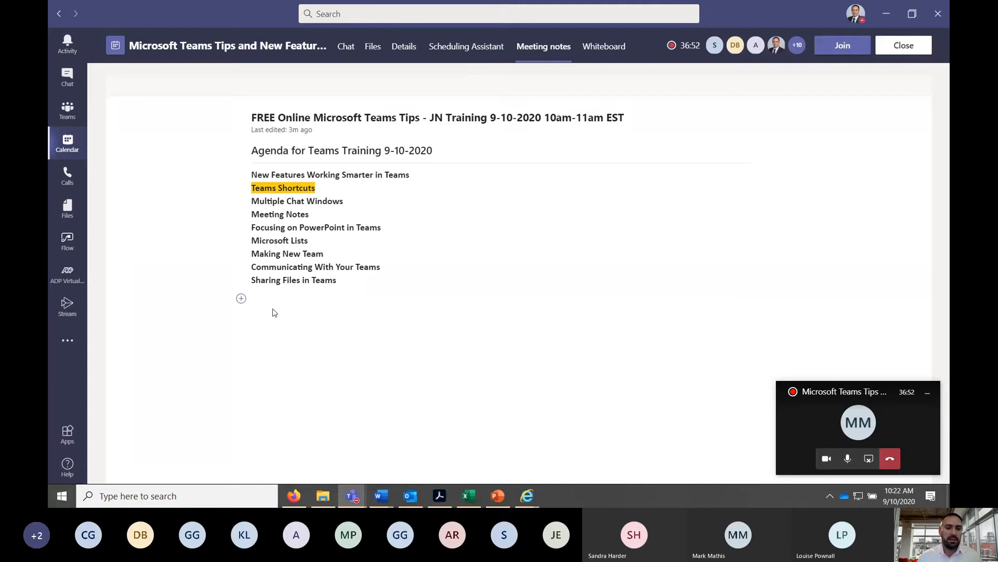
# Step: Add a section below the agenda with the copied Teams course listings pasted as its heading, and close the meeting
pyautogui.click(241, 305)
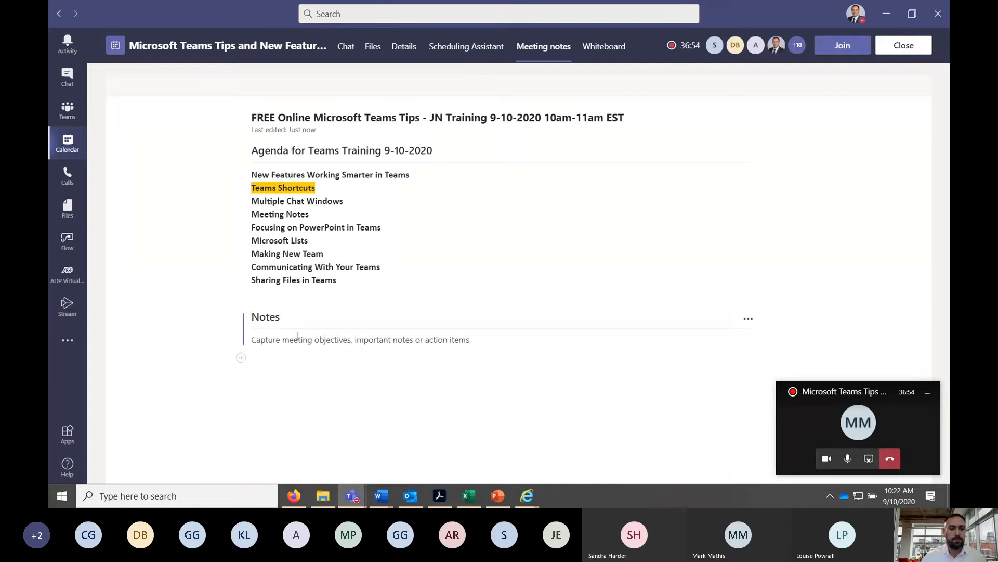
pyautogui.write('Training, 11-18-2020, 10am-12pm EST https://grow.clevelandstatecc.edu/courseDisplay.cfm?schID=617')
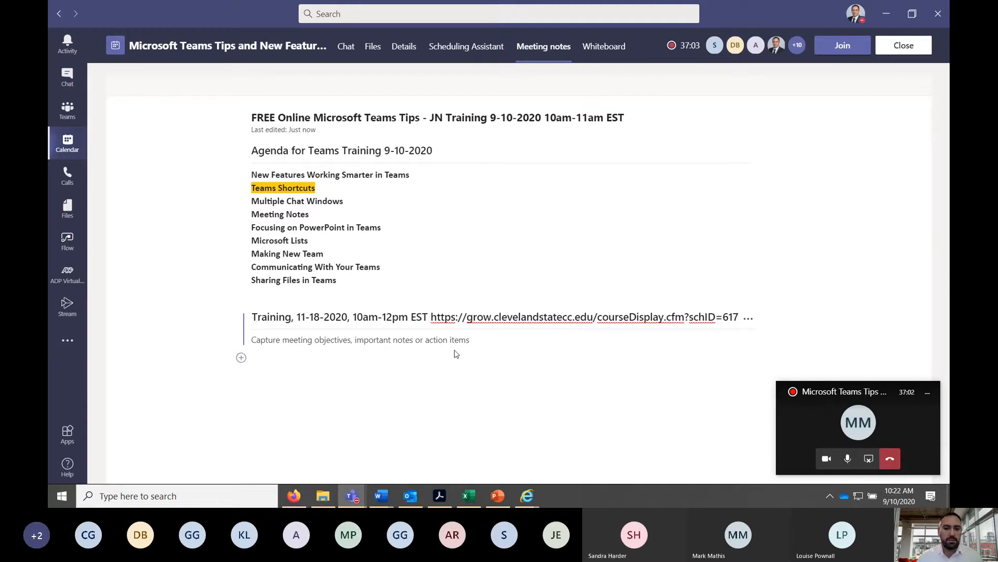
pyautogui.click(427, 337)
pyautogui.click(445, 319)
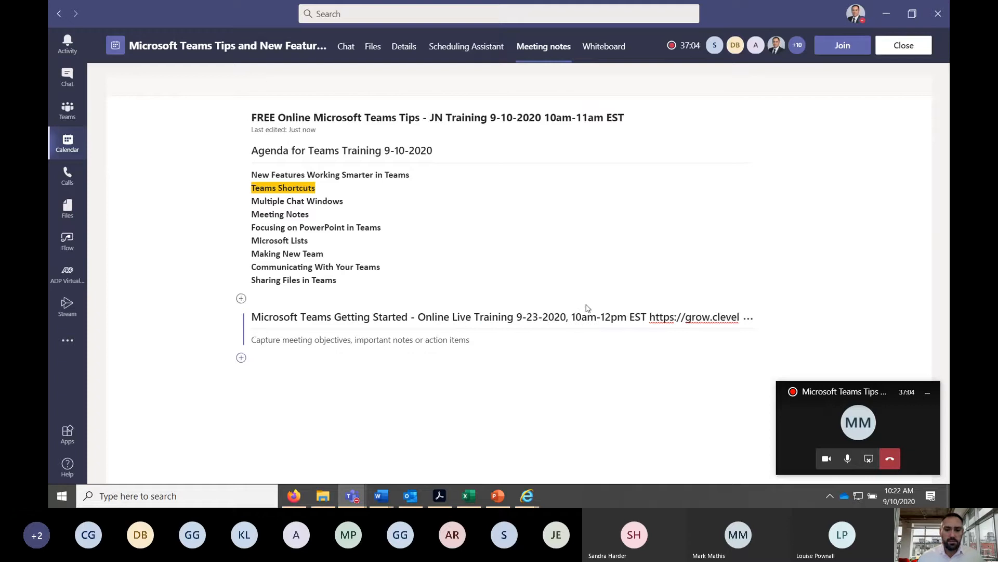
pyautogui.click(648, 316)
pyautogui.click(292, 323)
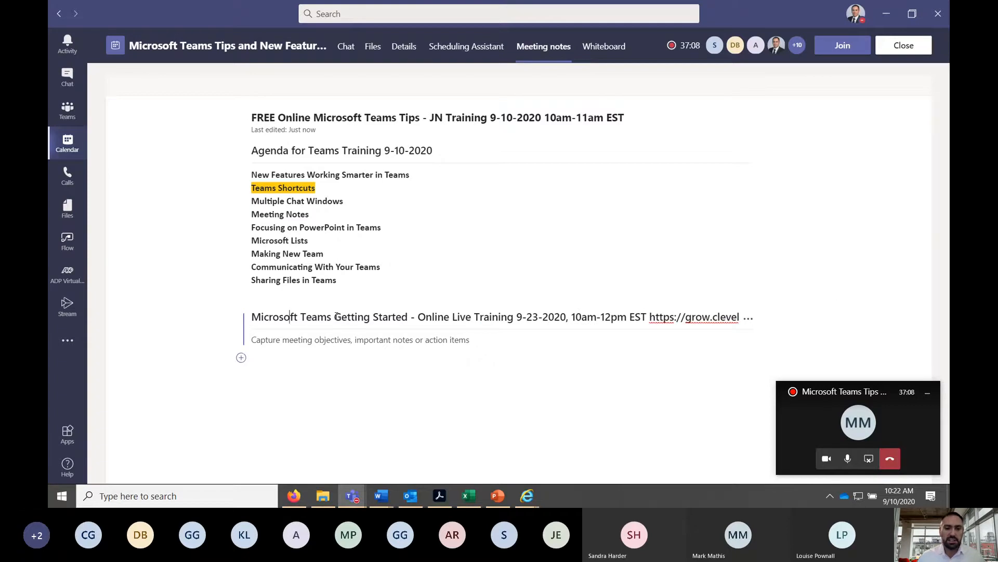
pyautogui.click(906, 48)
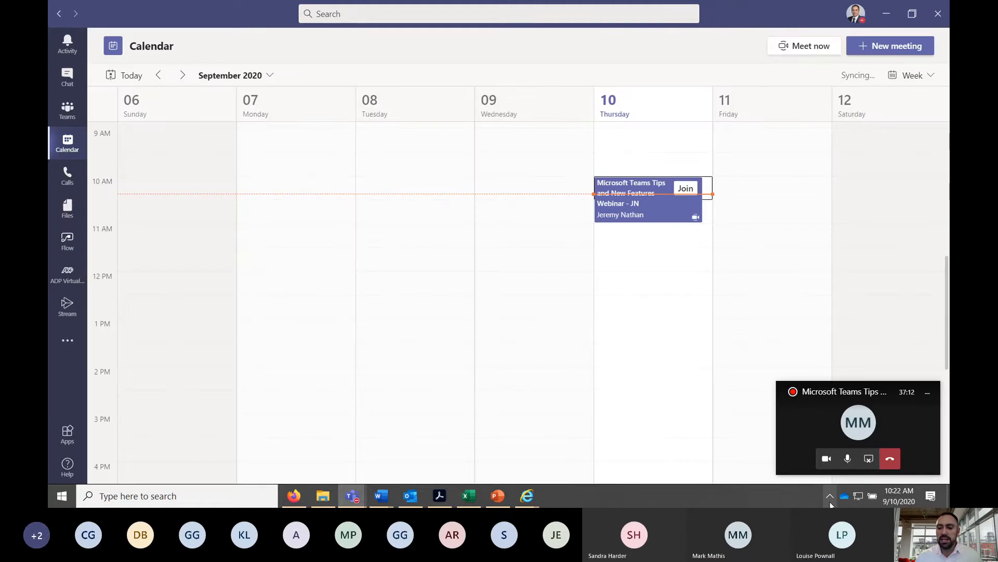
# Step: Open the 9-10-2020 Teams Tips notes file from the Wiki folder, examine its course listings, and minimize the browser
pyautogui.click(830, 496)
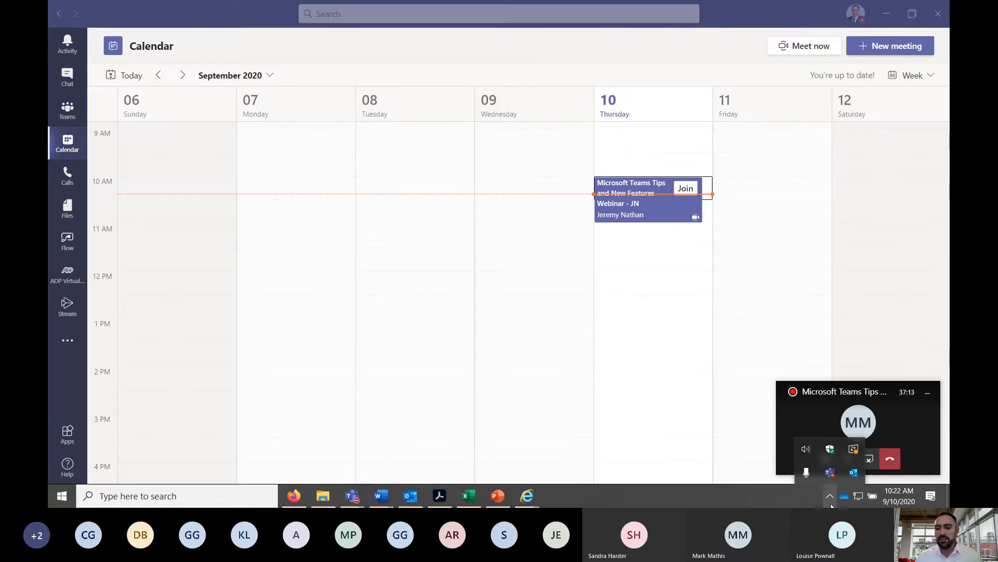
pyautogui.click(323, 495)
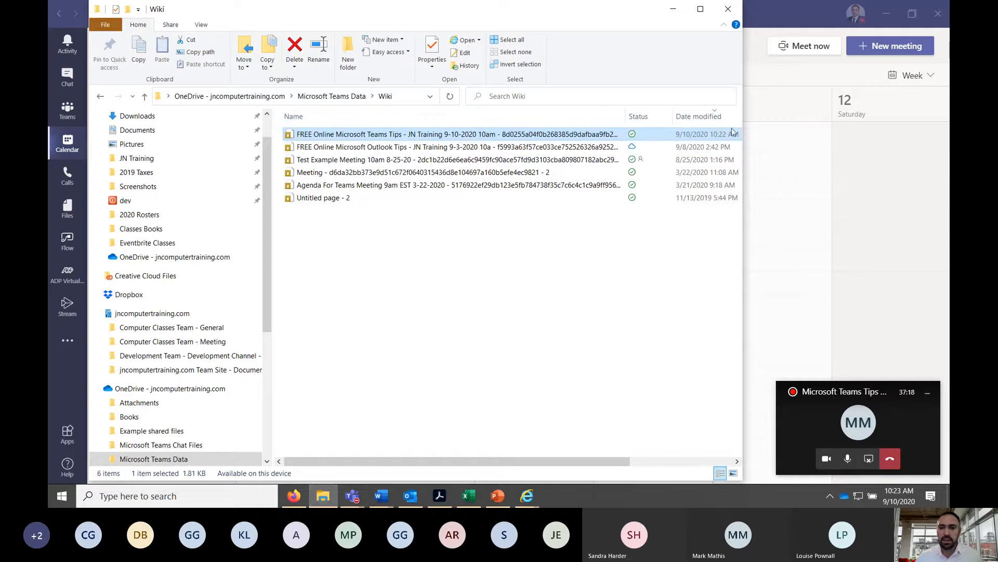
pyautogui.doubleClick(344, 135)
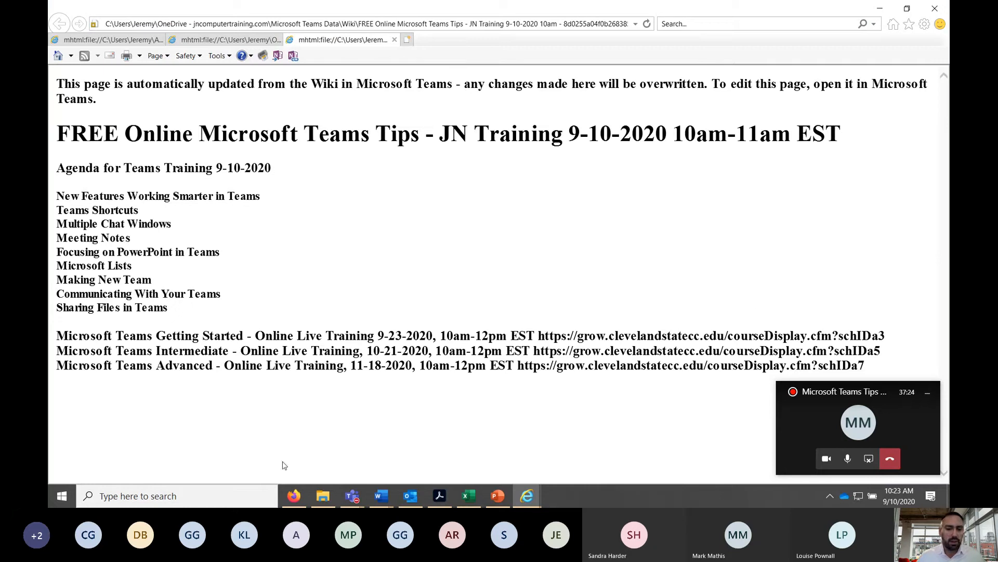
pyautogui.click(926, 393)
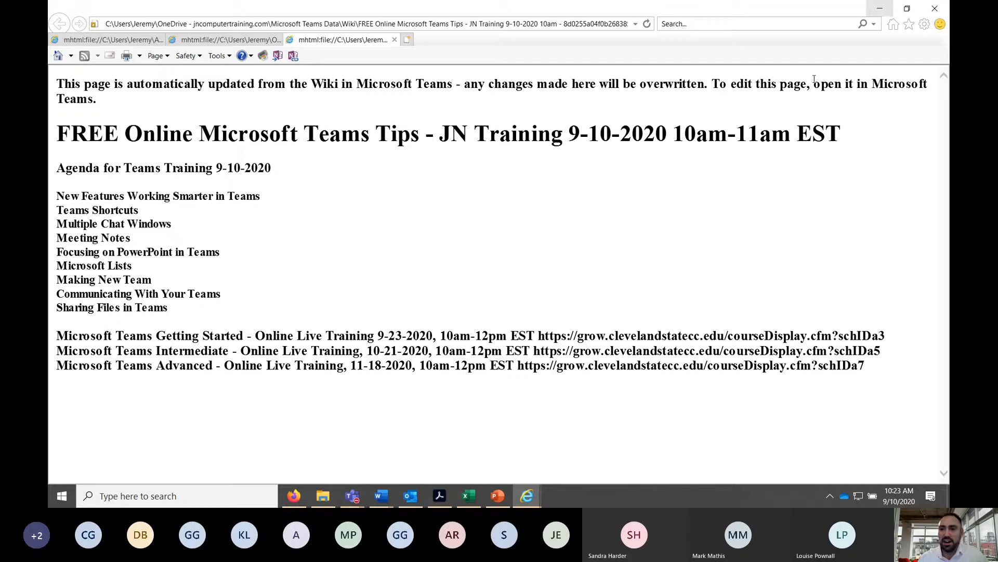
pyautogui.click(882, 11)
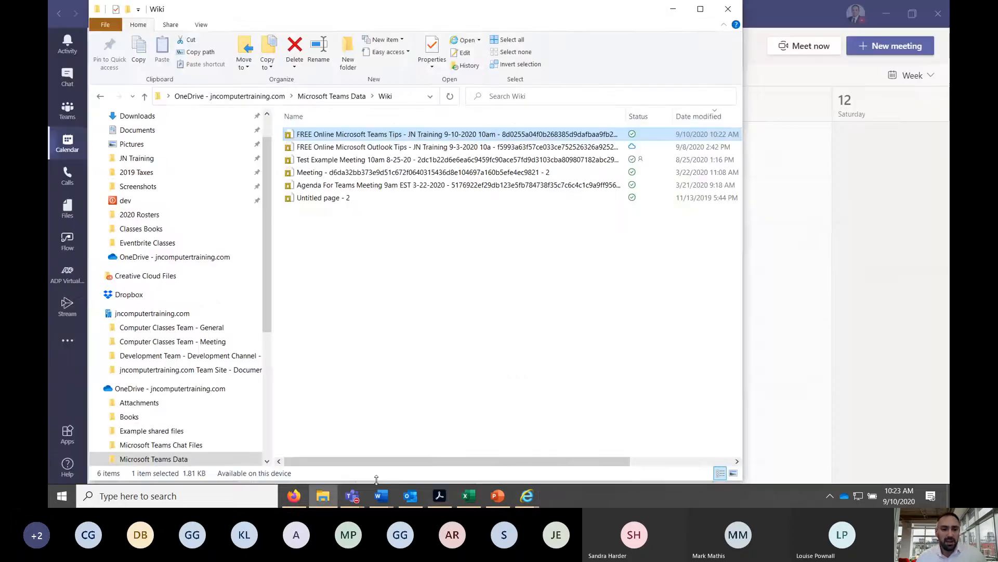
# Step: Look up the "Focusing on PowerPoint in Teams" agenda item in the Word outline, and minimize Word and File Explorer
pyautogui.moveTo(381, 495)
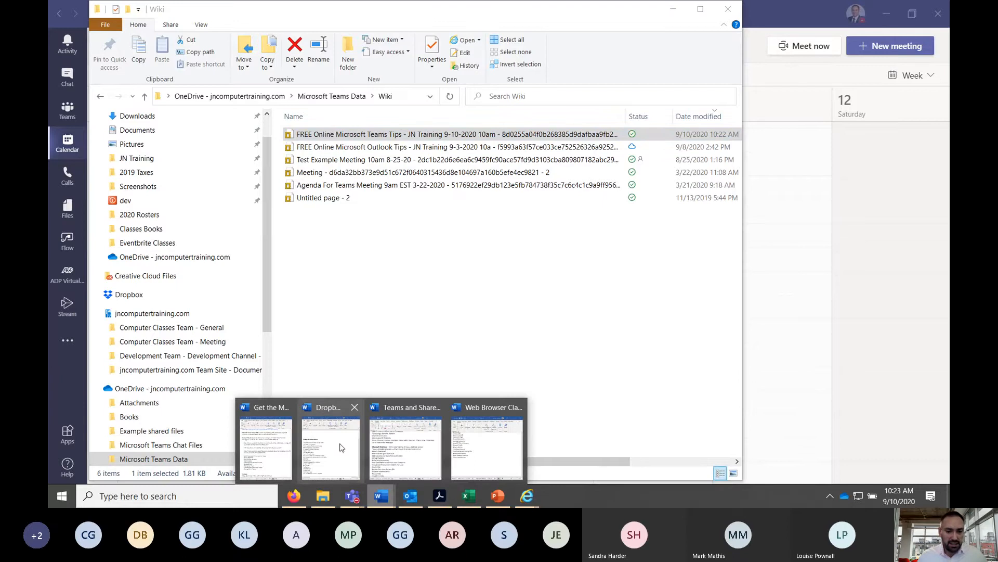
pyautogui.click(270, 454)
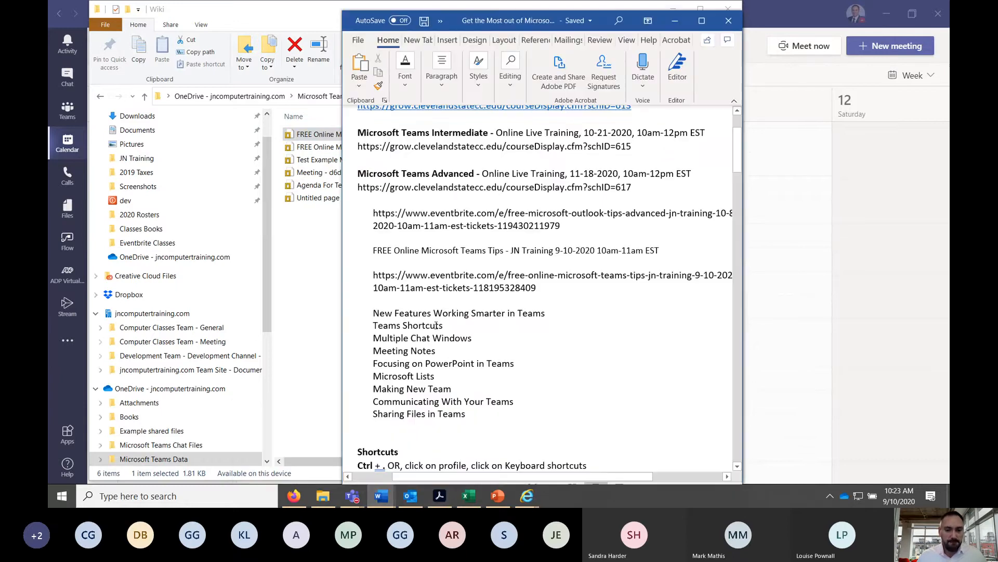
pyautogui.moveTo(514, 363); pyautogui.dragTo(379, 365)
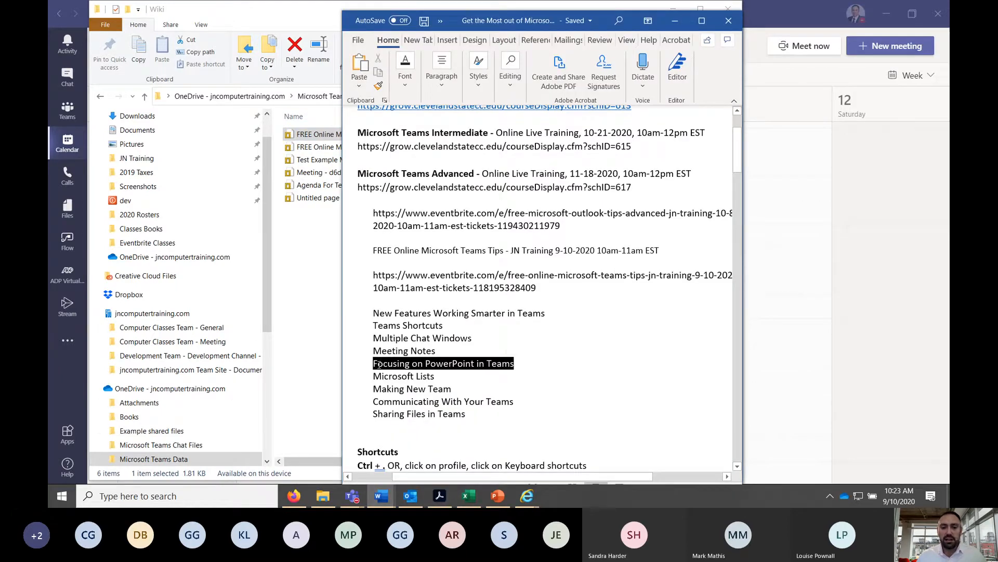
pyautogui.click(541, 364)
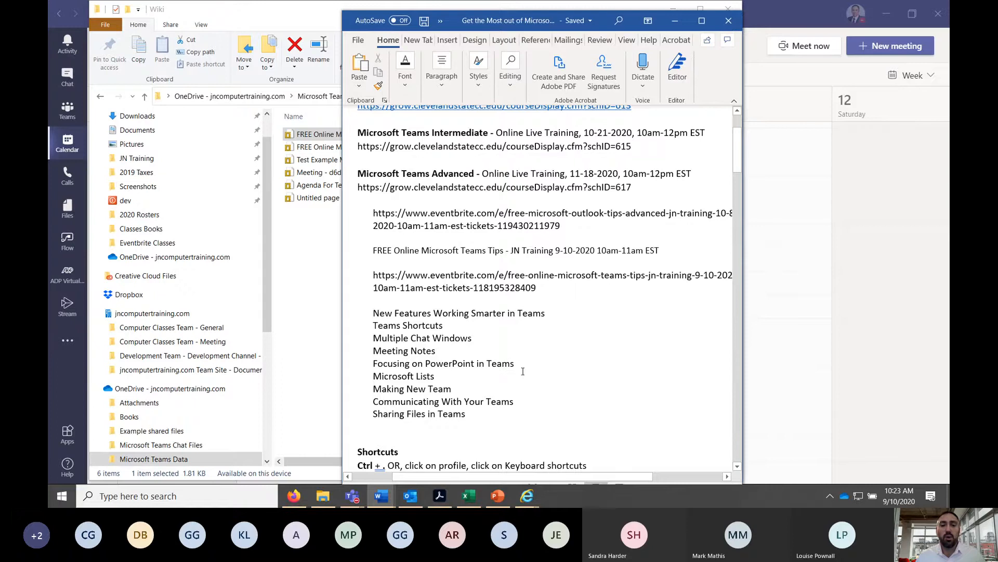
pyautogui.click(676, 21)
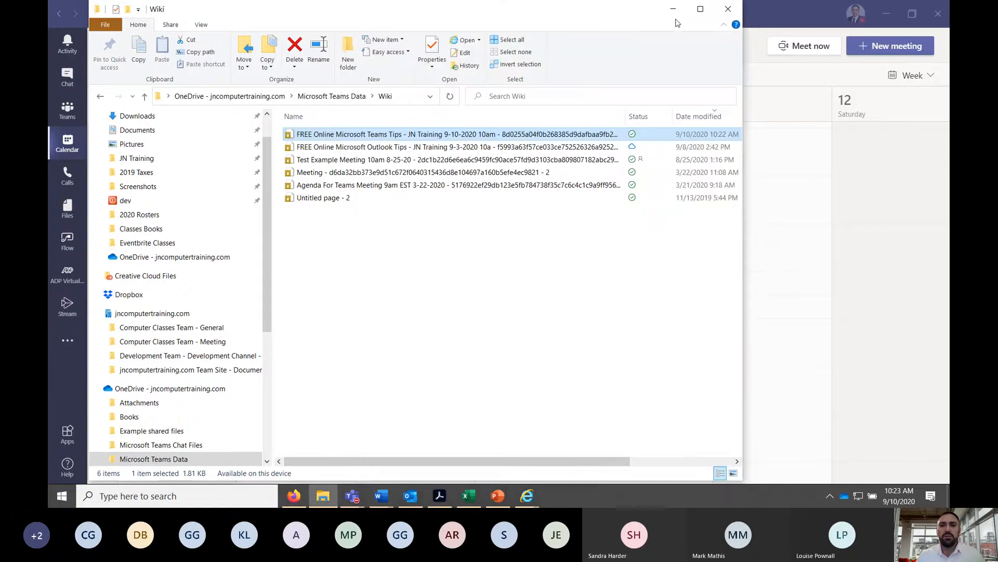
pyautogui.click(673, 9)
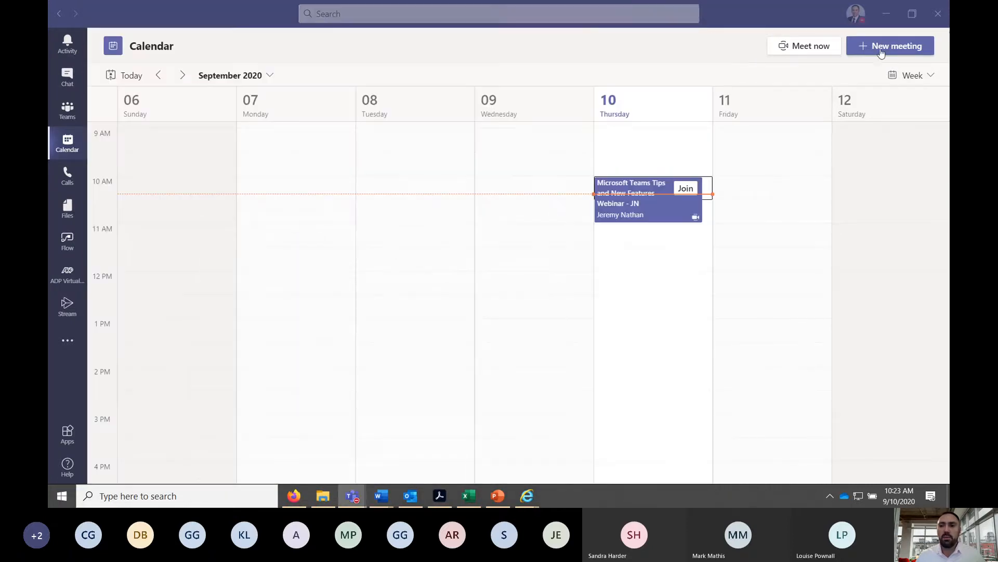
# Step: Restore the Teams calendar window to its smaller size and bring up the webinar's meeting window
pyautogui.click(919, 19)
pyautogui.click(354, 497)
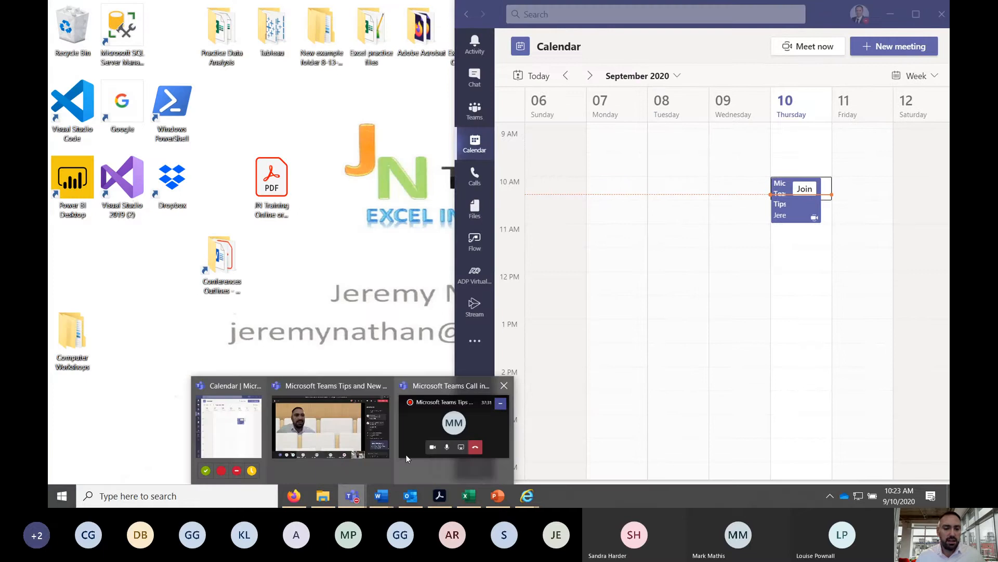
pyautogui.click(437, 423)
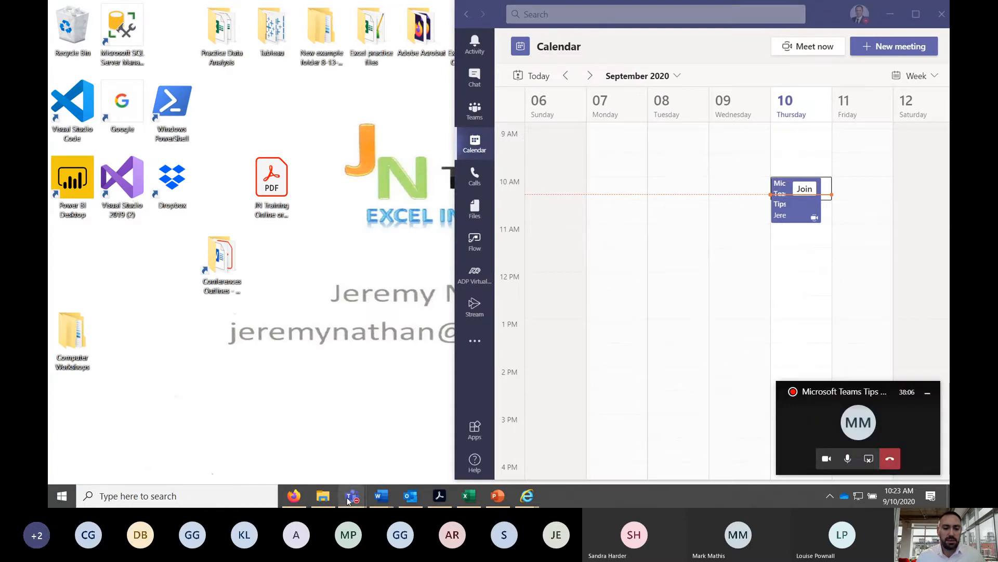
pyautogui.moveTo(347, 497)
pyautogui.click(345, 435)
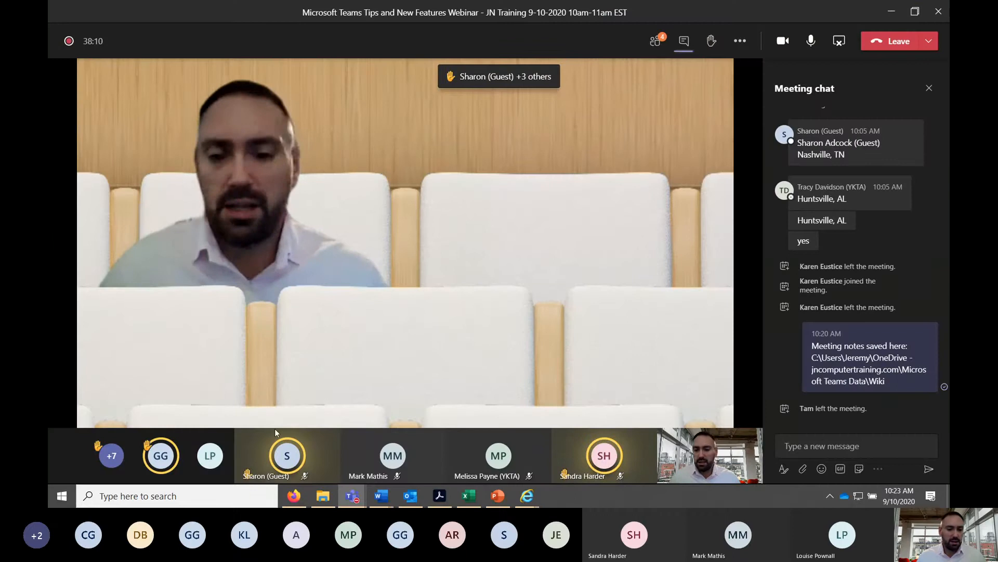
# Step: Choose the Together mode (Preview) view for the meeting and examine the available view options
pyautogui.click(740, 40)
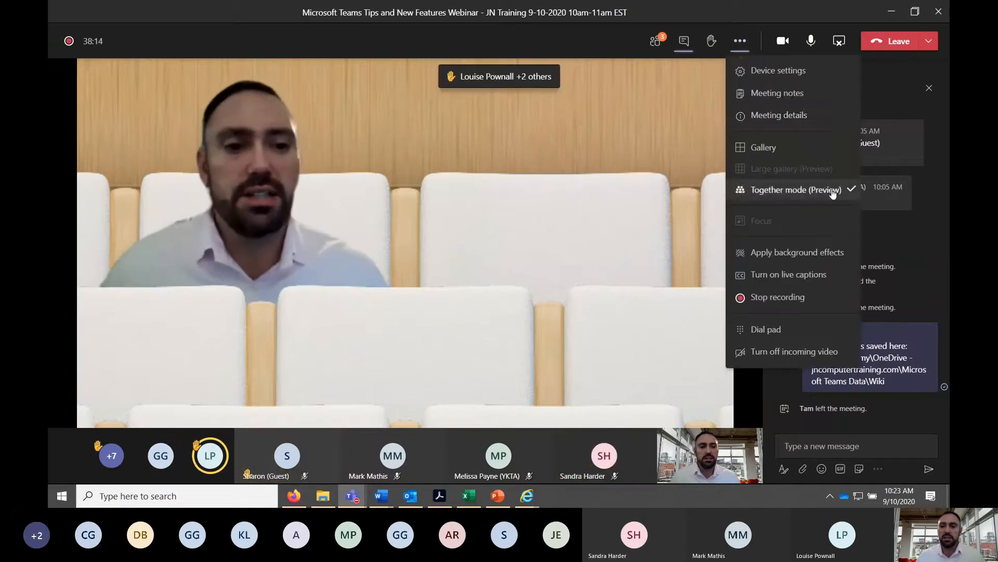
pyautogui.click(740, 43)
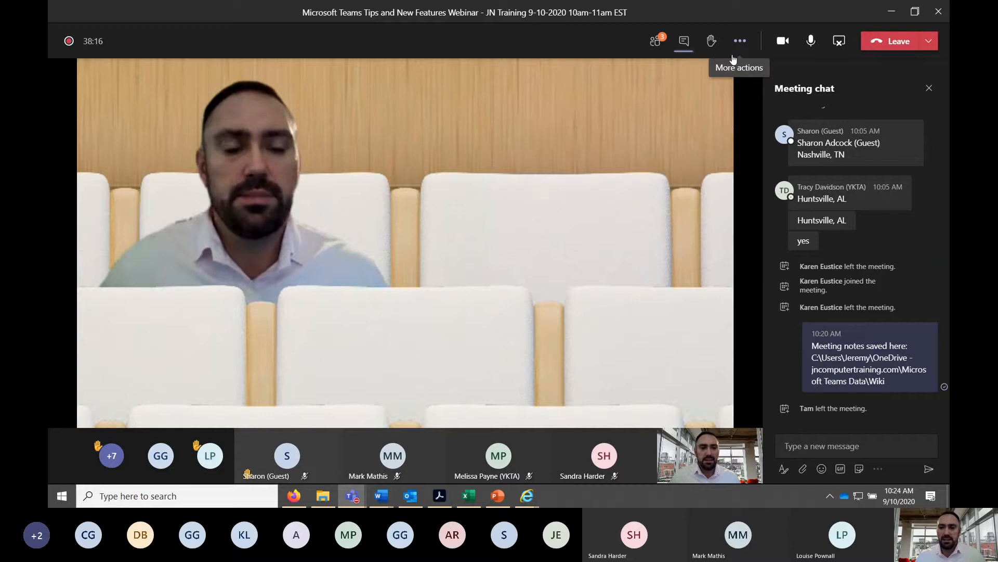
pyautogui.click(740, 41)
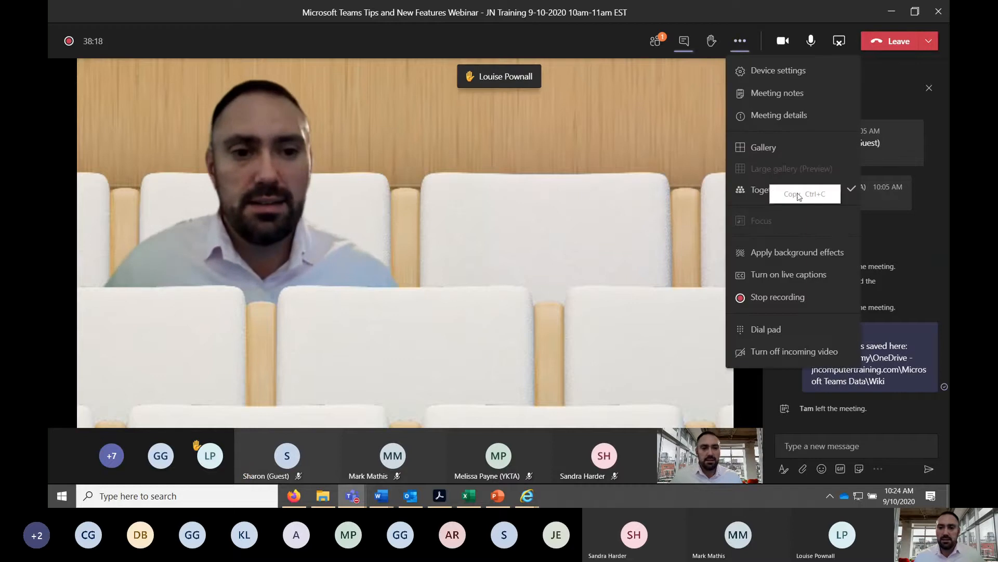
pyautogui.click(753, 192)
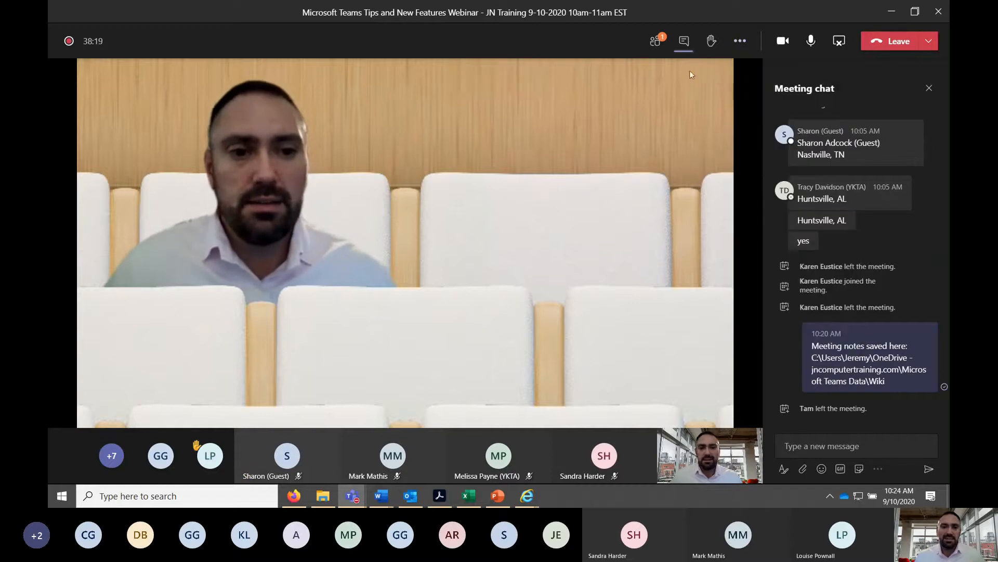
pyautogui.click(740, 40)
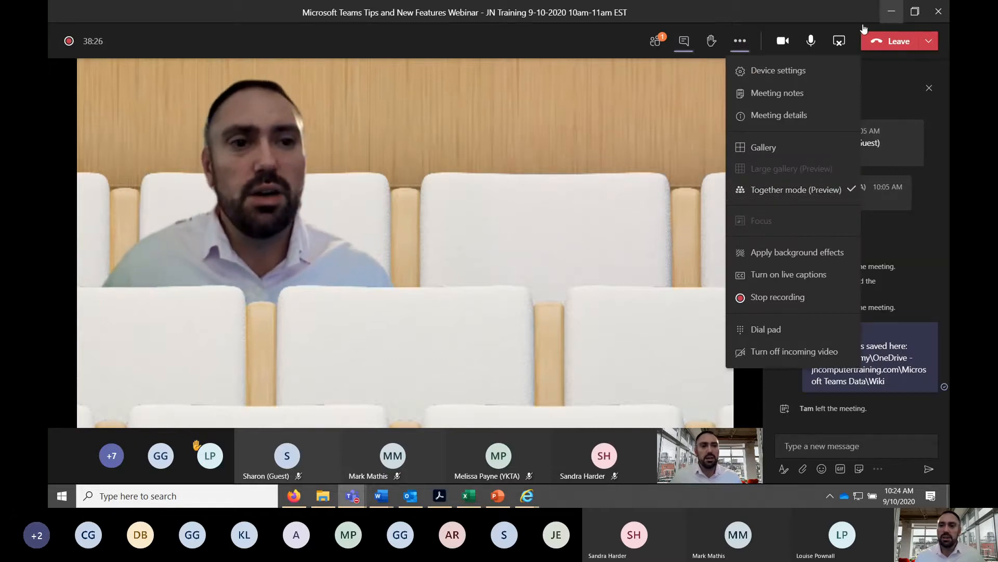
# Step: Minimize the meeting window and bring it back to the front
pyautogui.click(892, 11)
pyautogui.moveTo(360, 494)
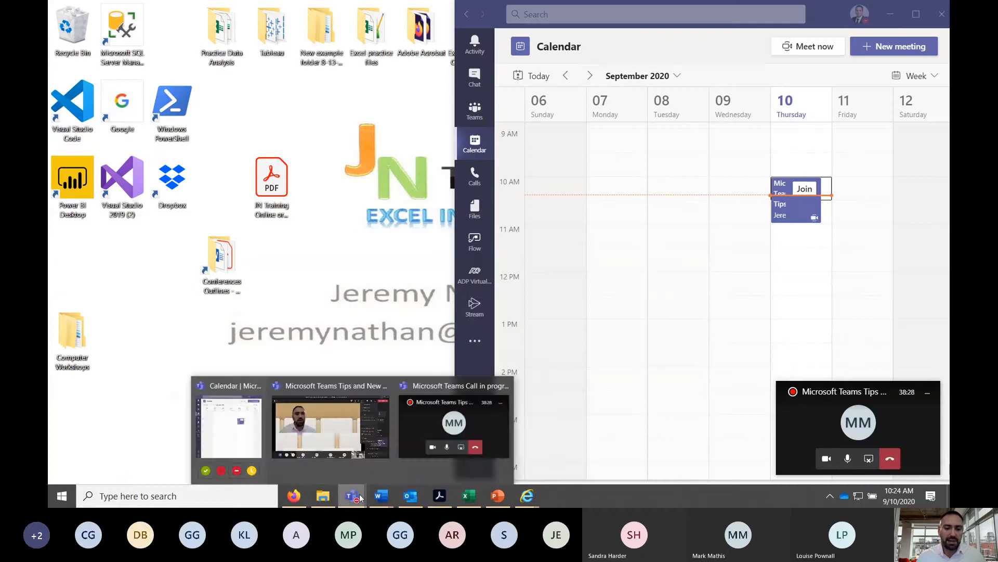
pyautogui.click(334, 432)
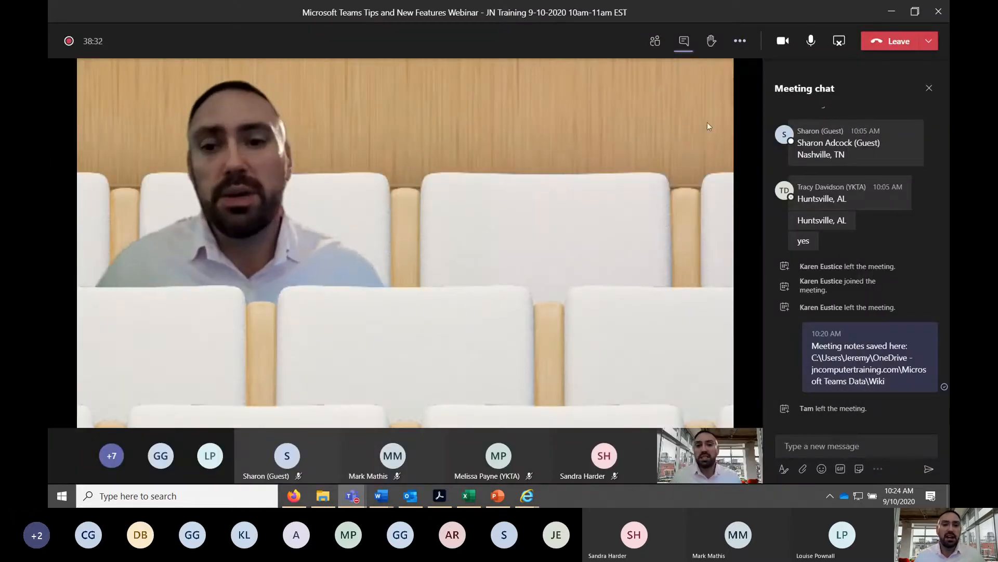
# Step: Stop the current screen share in the webinar meeting
pyautogui.click(841, 45)
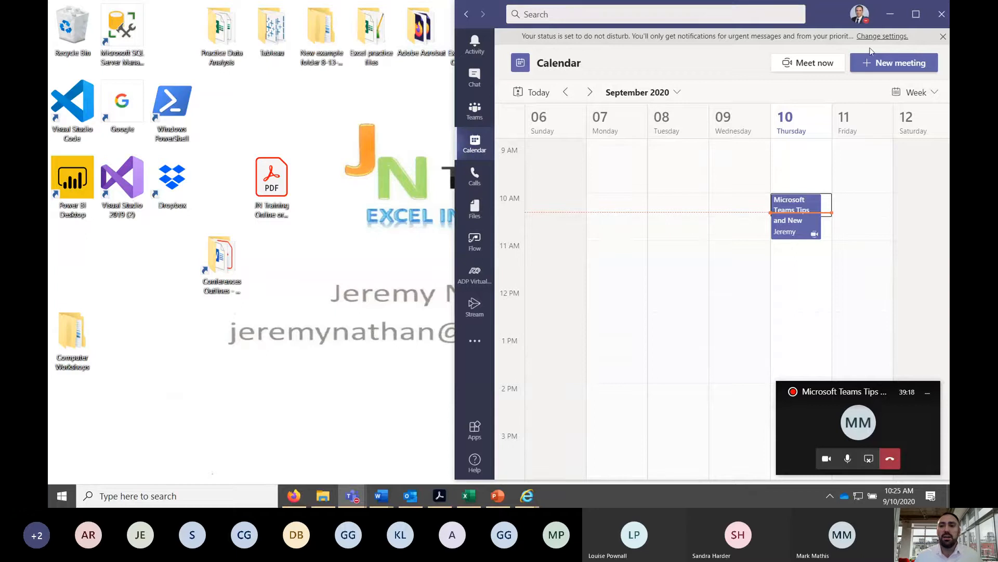
# Step: Maximize the Teams calendar window and bring the webinar's meeting window back to the front
pyautogui.moveTo(826, 9); pyautogui.dragTo(584, 83)
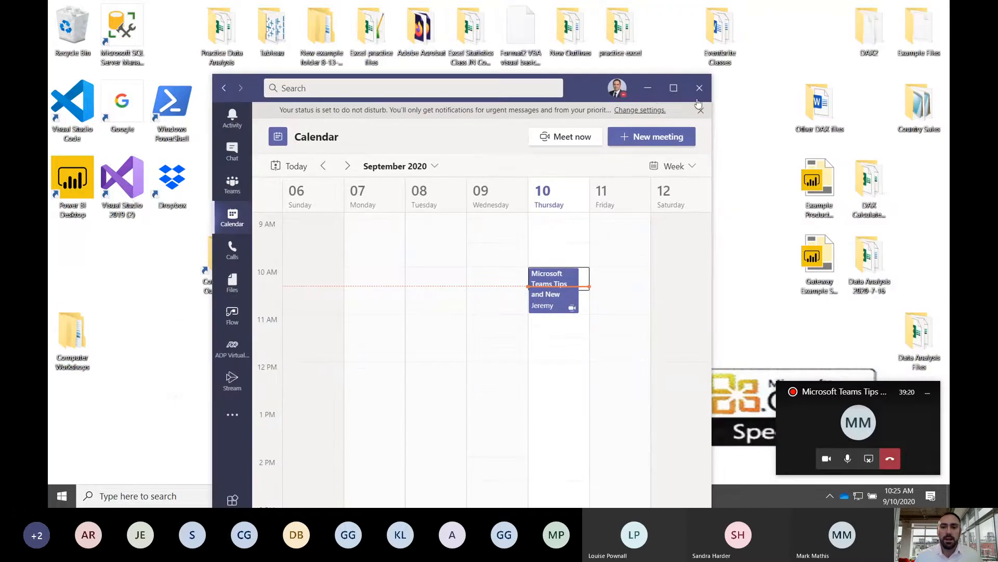
pyautogui.click(674, 88)
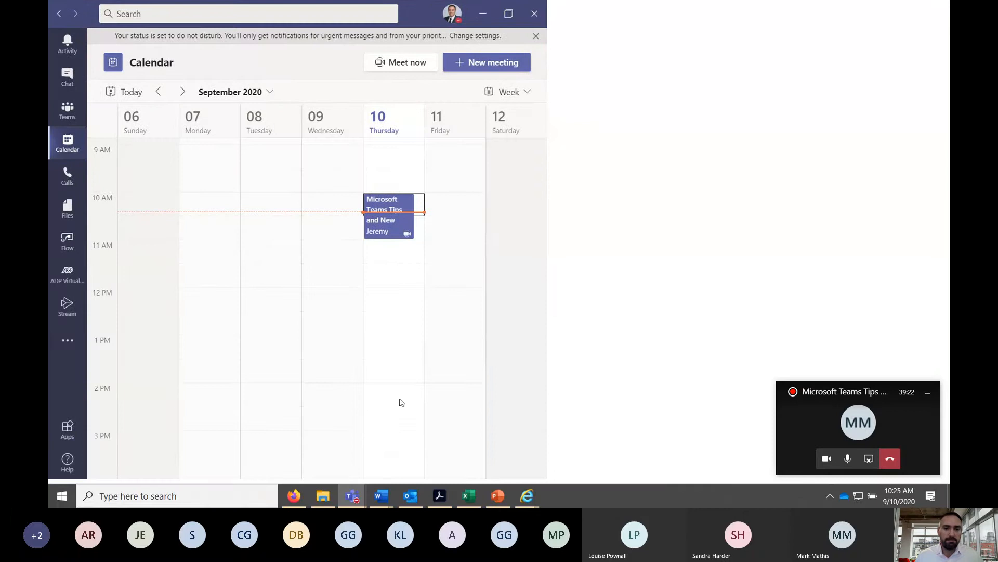
pyautogui.click(354, 498)
pyautogui.click(375, 429)
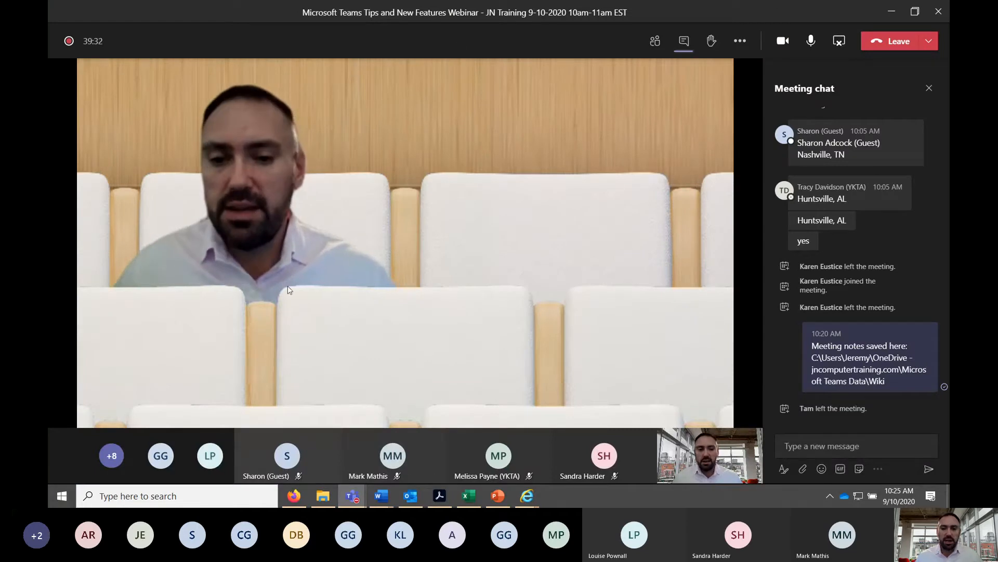
# Step: Switch to PowerPoint, maximize the Six Sigma presentation, and start its slide show from slide 1
pyautogui.click(498, 494)
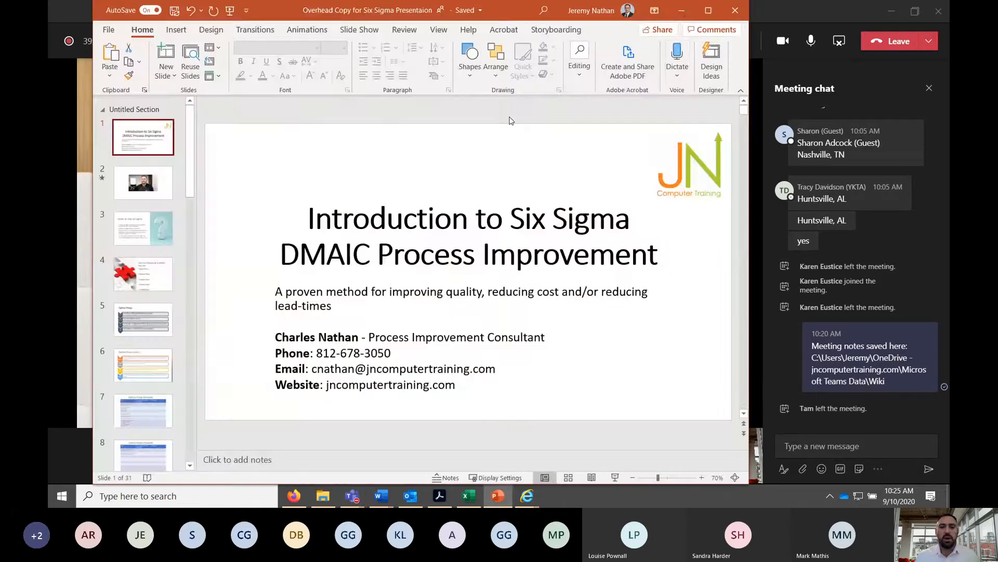
pyautogui.click(709, 9)
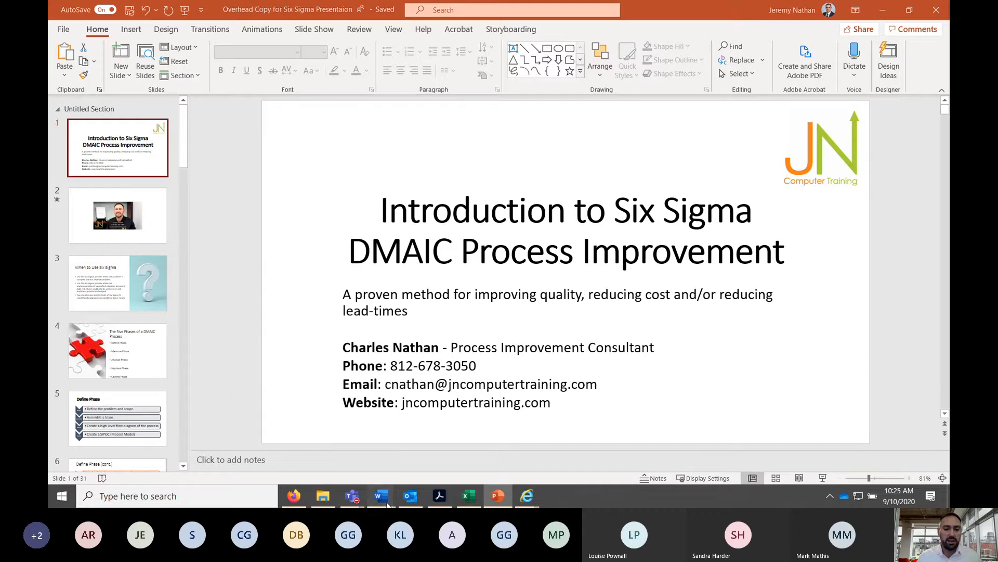
pyautogui.click(272, 443)
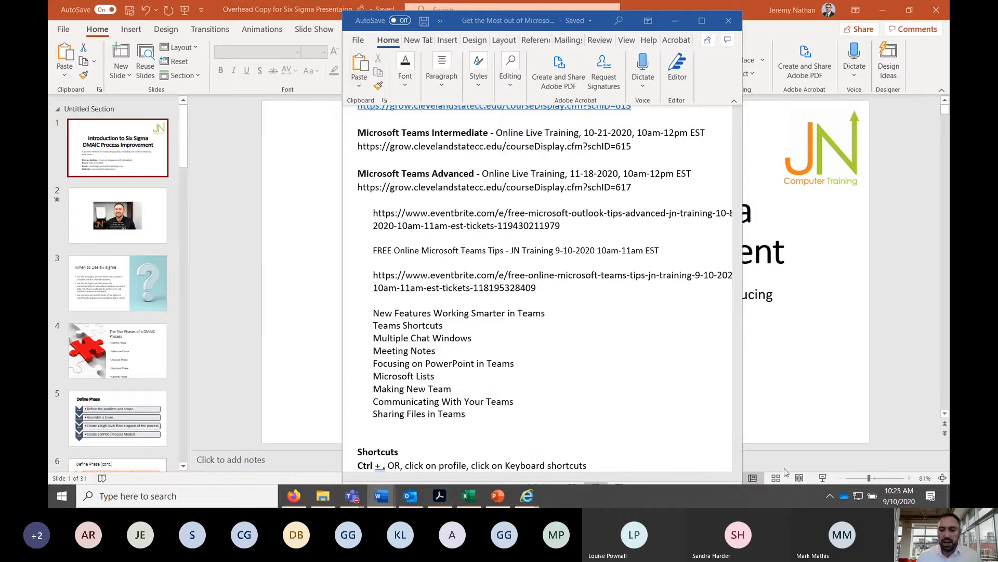
pyautogui.click(818, 478)
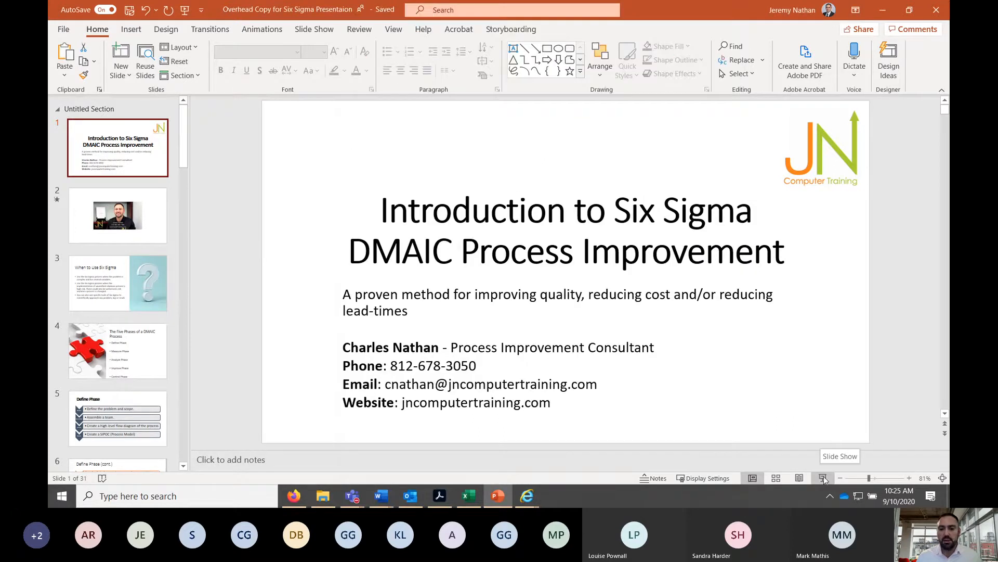
pyautogui.click(822, 480)
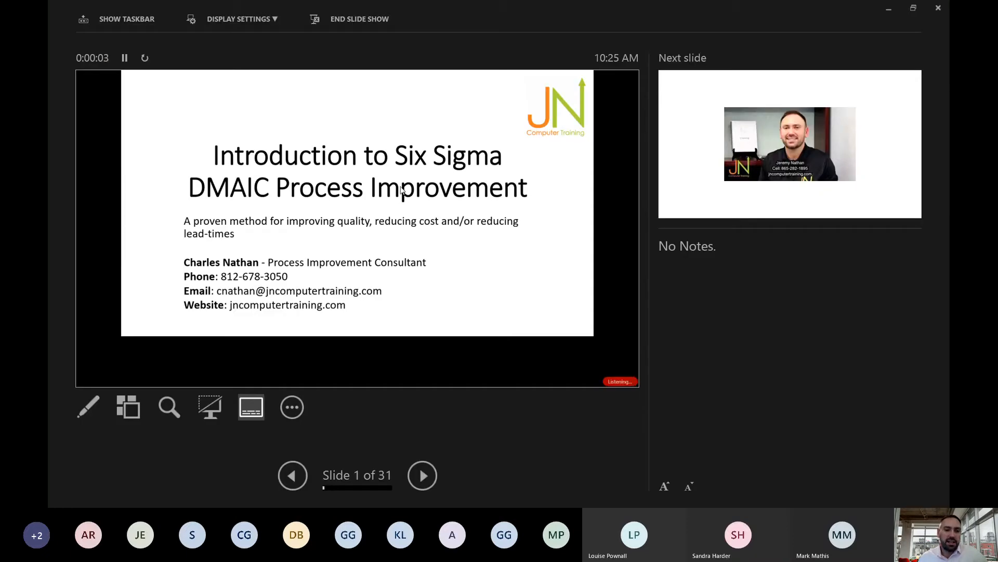
# Step: Advance the slide show to slide 2, and play and pause the embedded training workshops video
pyautogui.click(357, 188)
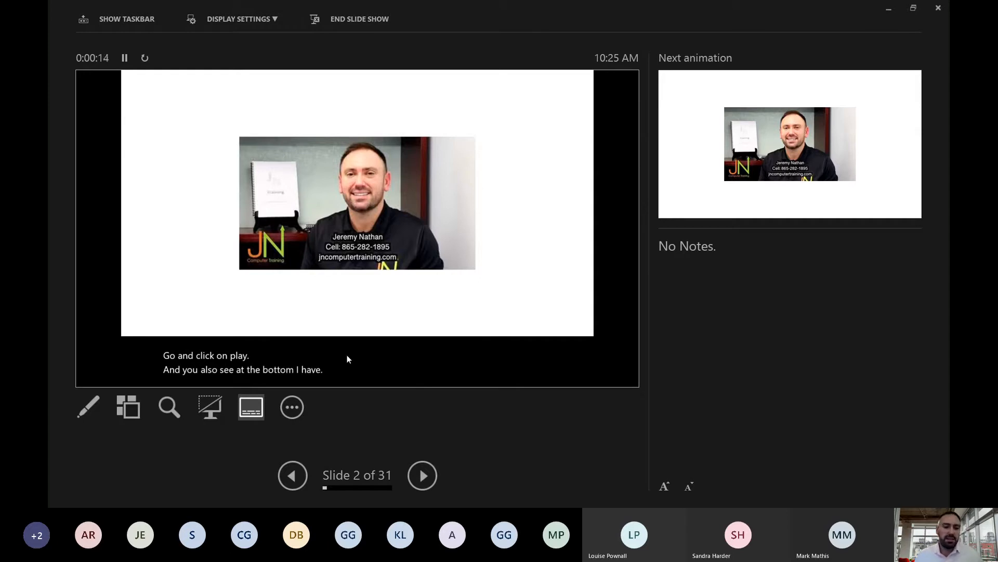
pyautogui.click(363, 200)
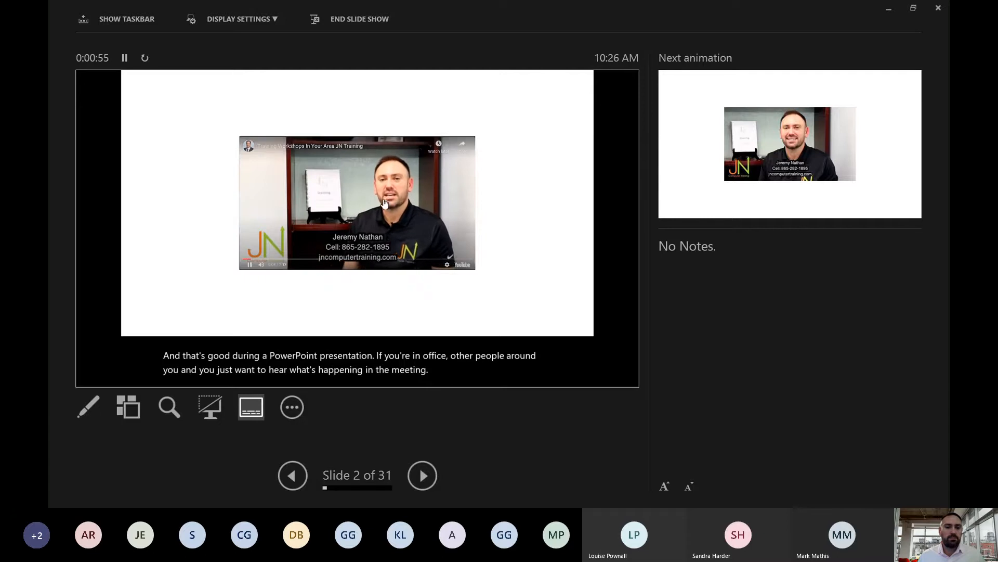
pyautogui.click(250, 267)
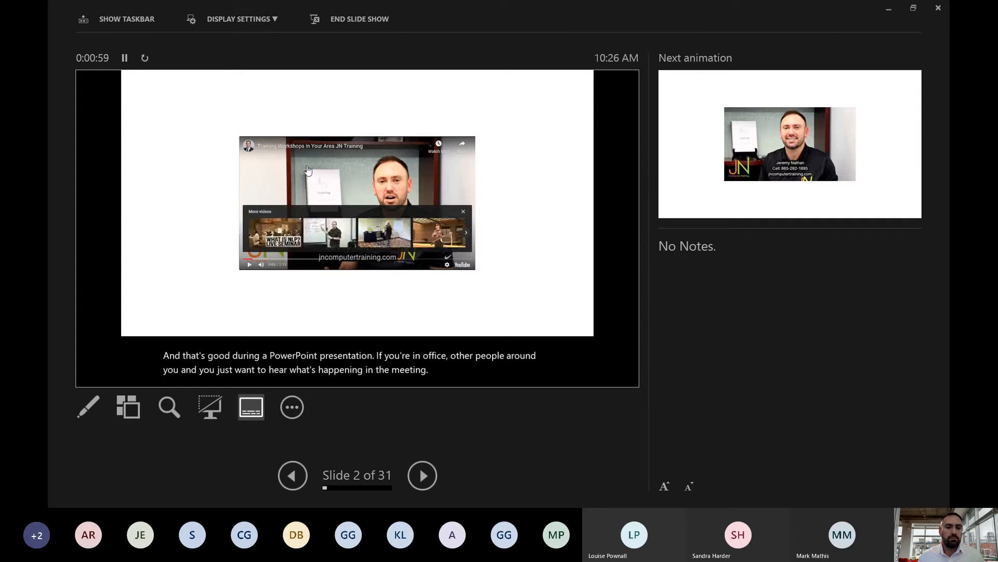
pyautogui.click(341, 177)
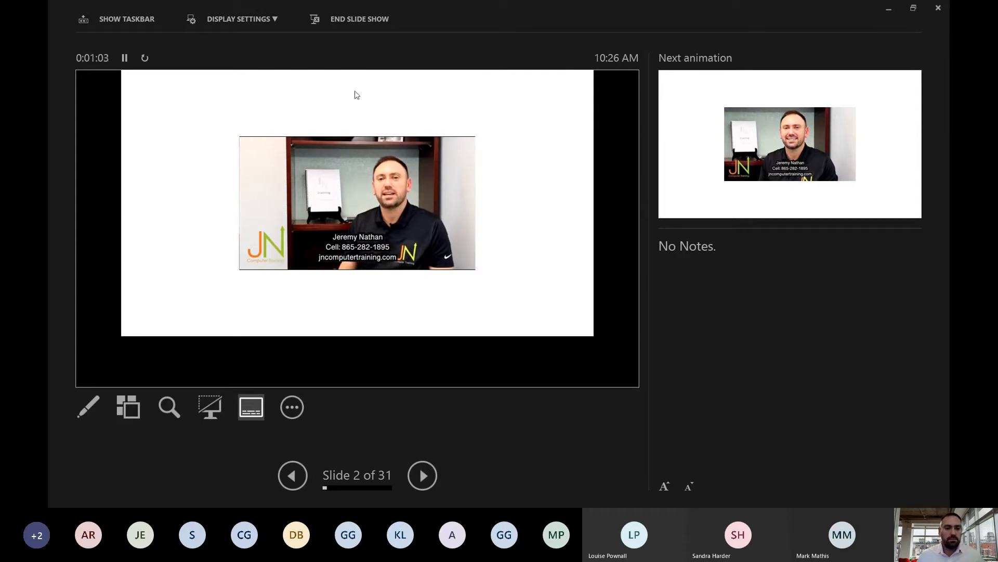
pyautogui.click(307, 189)
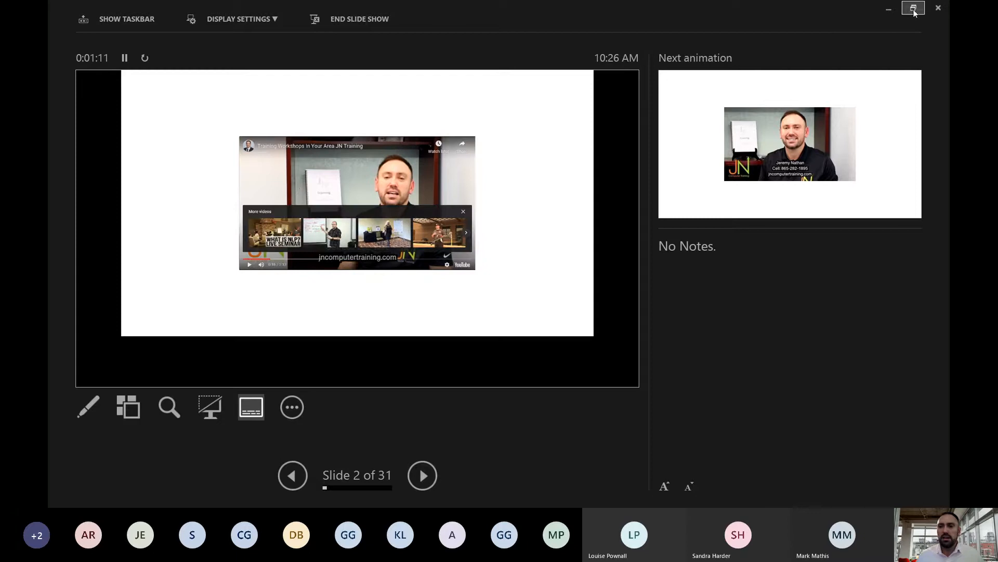
# Step: Restore presenter view to a window, check the meeting chat for attendees' replies, and minimize the meeting window
pyautogui.moveTo(488, 503)
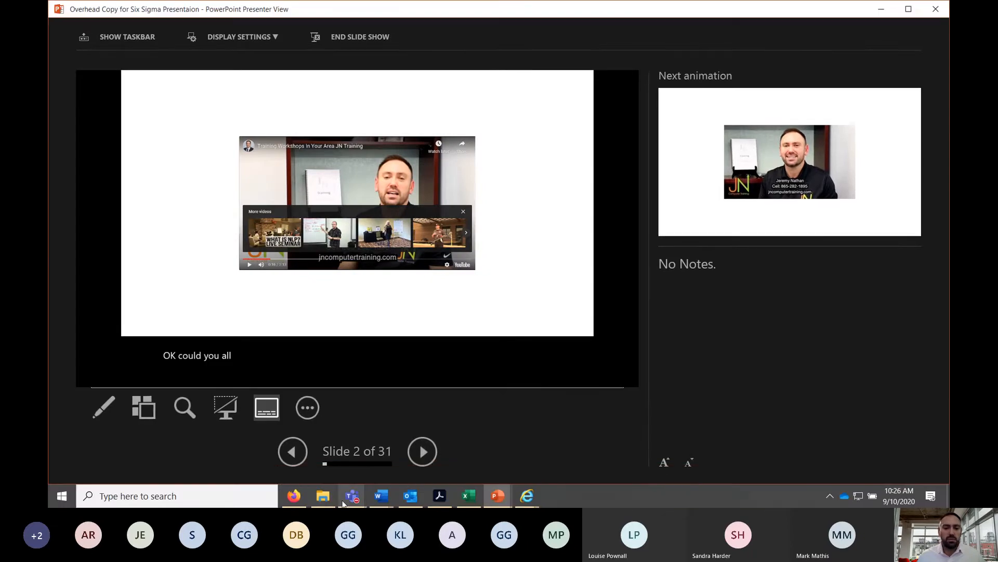
pyautogui.moveTo(352, 495)
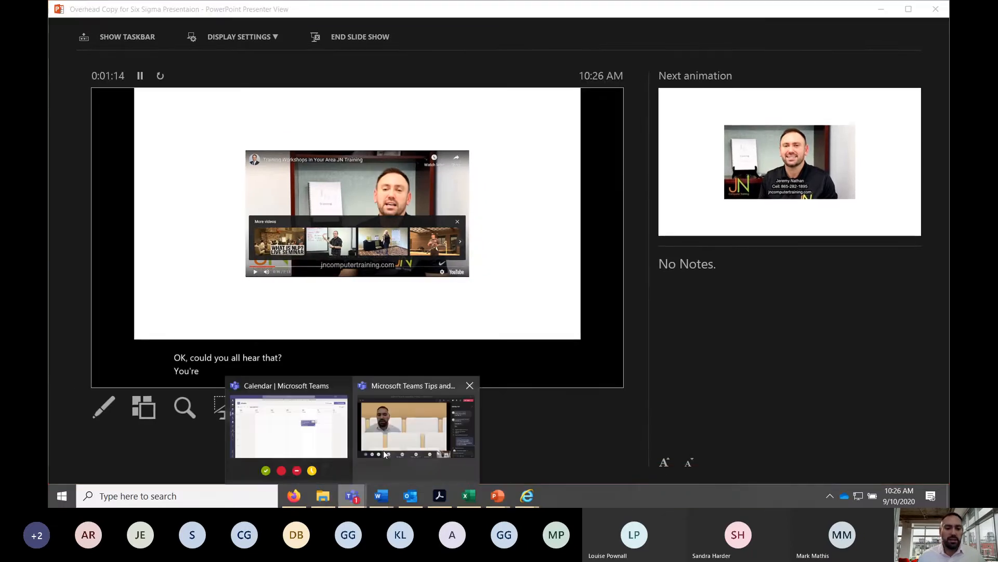
pyautogui.click(411, 407)
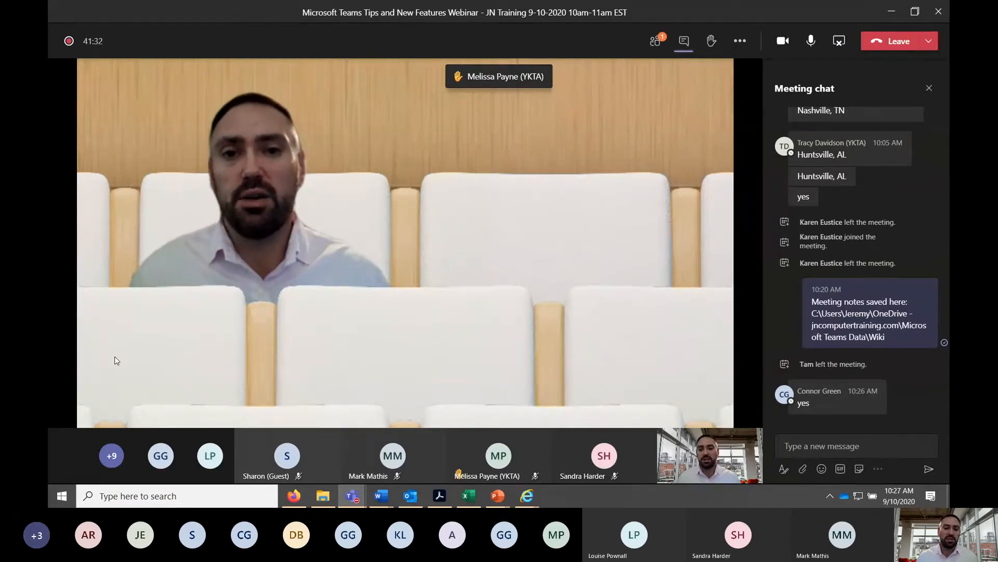
pyautogui.click(892, 12)
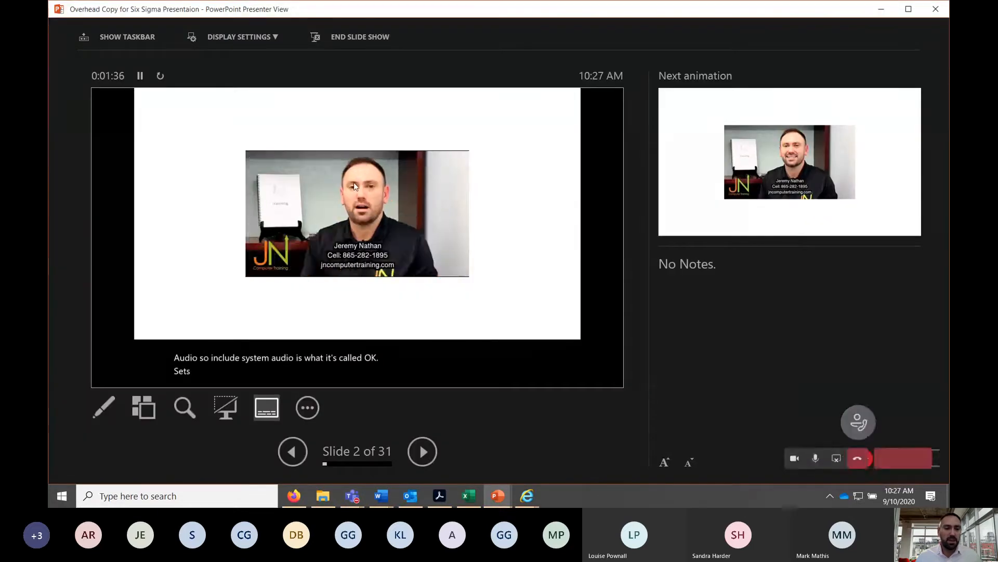
# Step: Pause the embedded video on slide 2 and advance the slide show to slide 6, "Define Phase (cont.)"
pyautogui.click(318, 212)
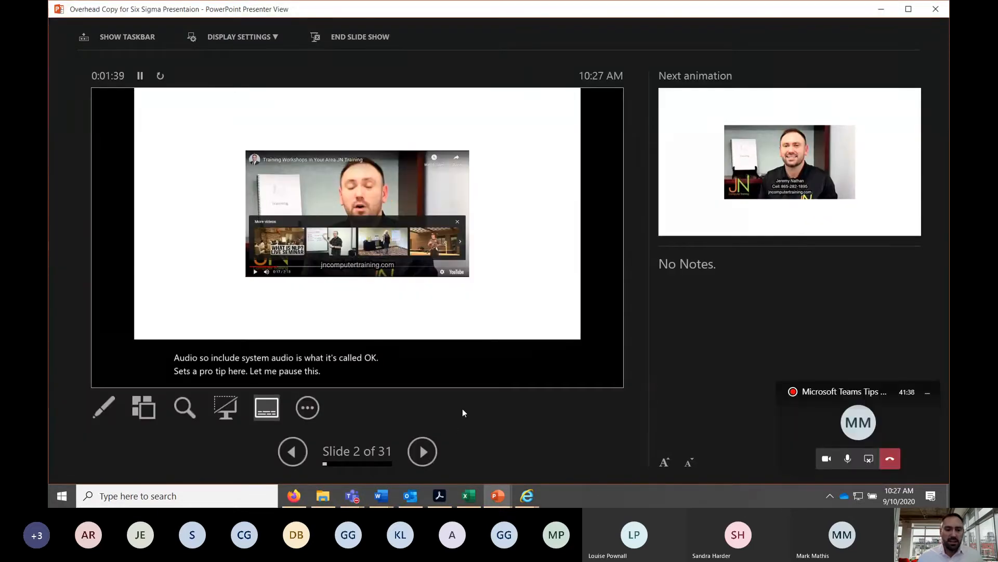
pyautogui.click(416, 454)
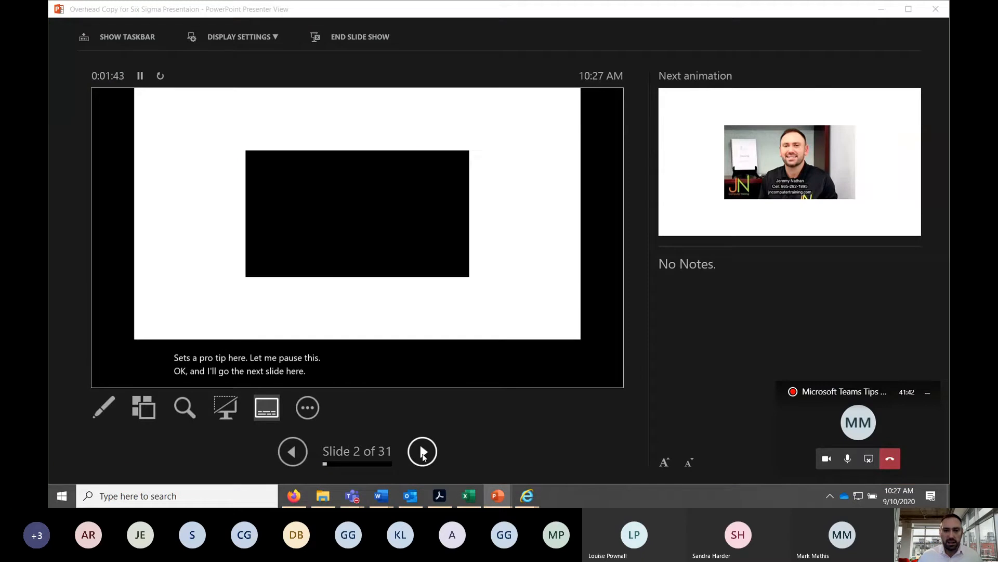
pyautogui.click(422, 453)
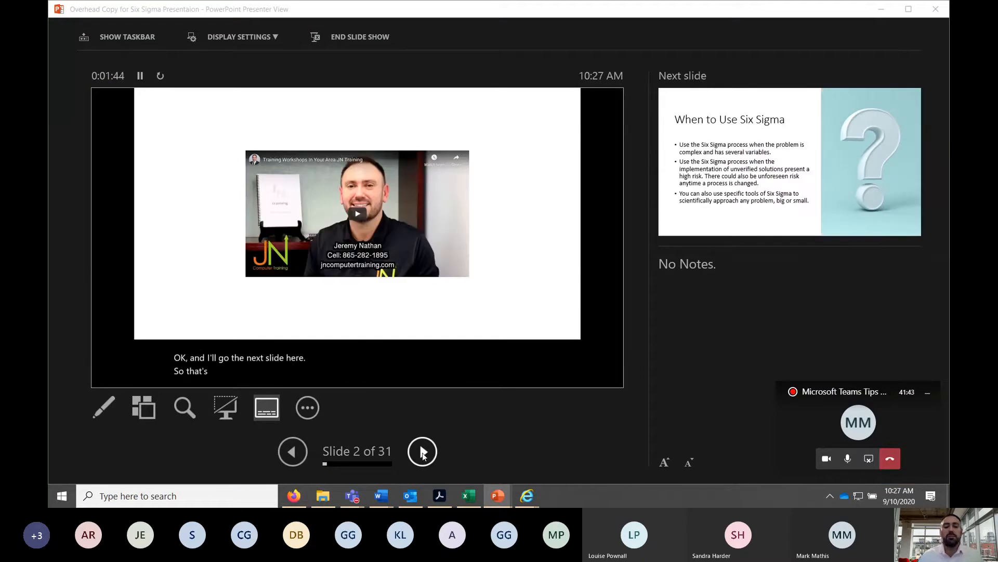
pyautogui.click(422, 452)
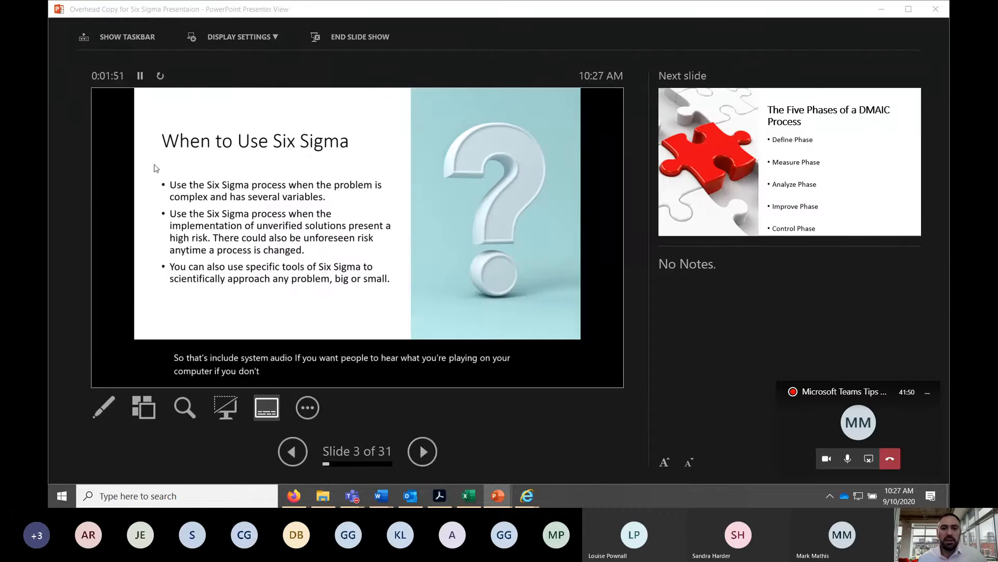
pyautogui.click(419, 460)
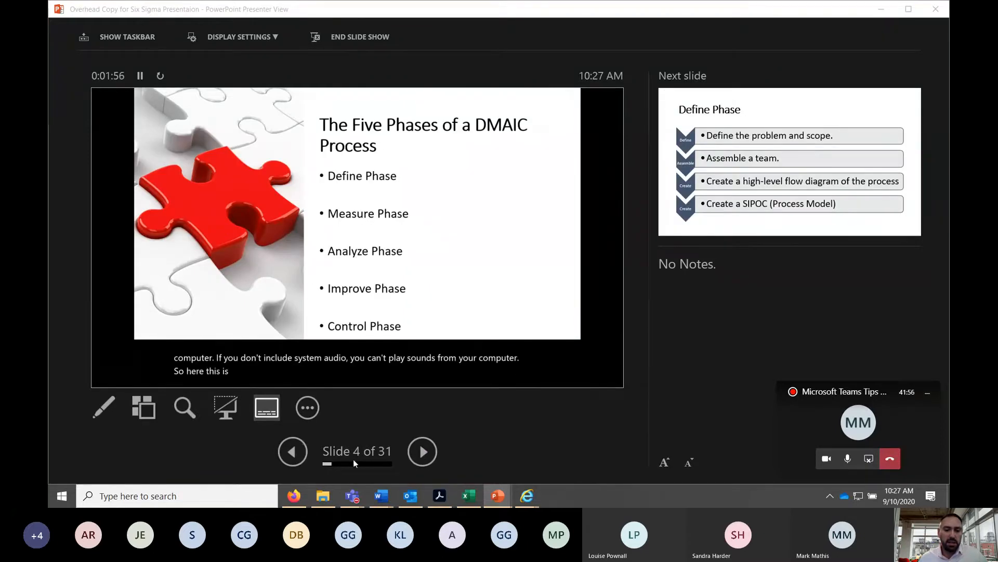
pyautogui.click(423, 452)
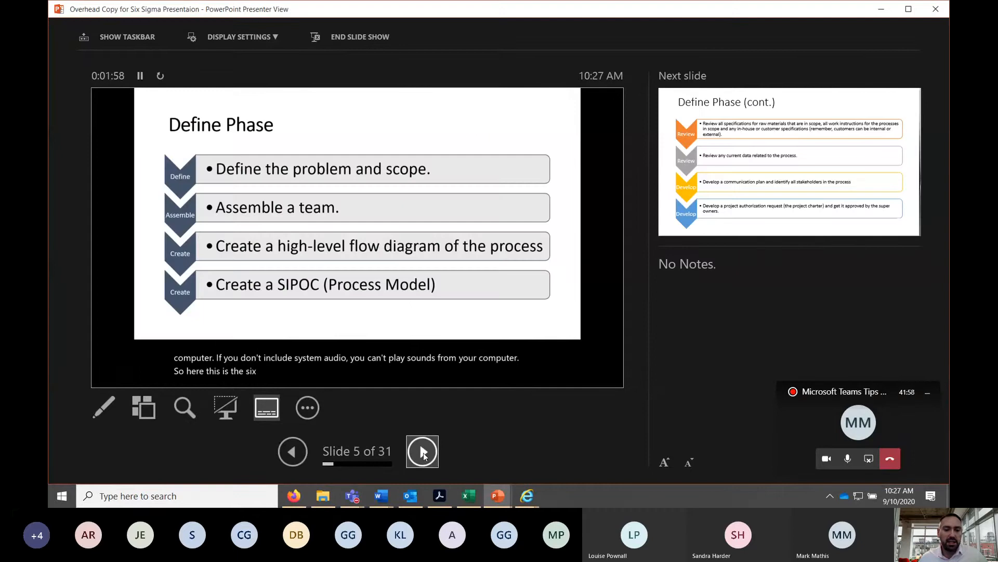
pyautogui.click(423, 452)
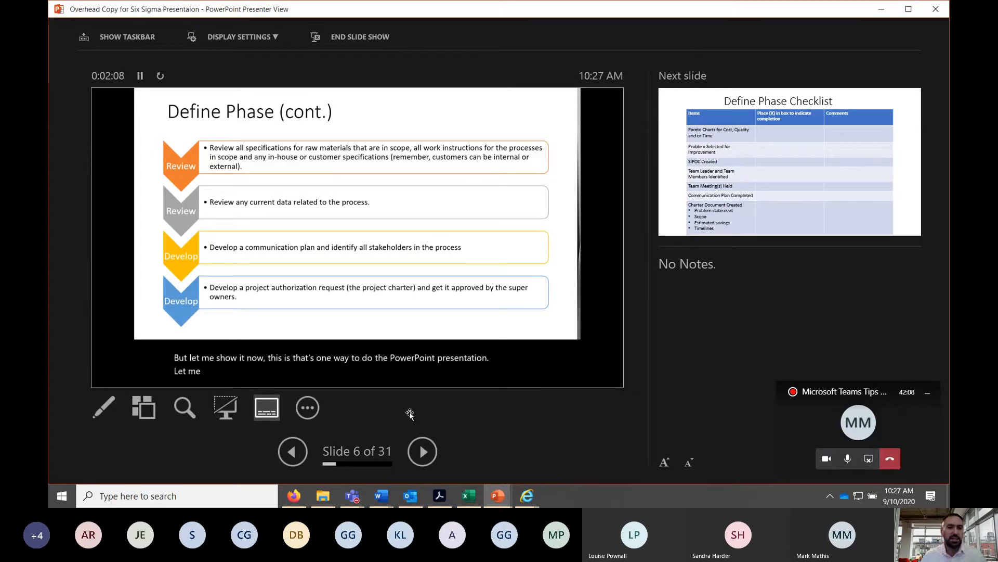
# Step: End the slide show and select the title slide of the Six Sigma presentation
pyautogui.press('Escape')
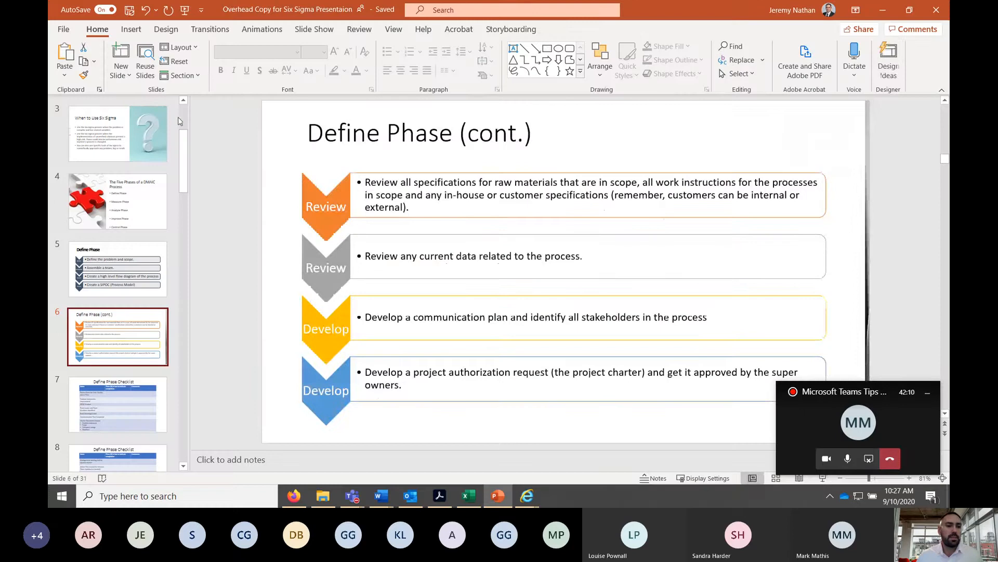
pyautogui.scroll(5, 189, 116)
pyautogui.click(118, 147)
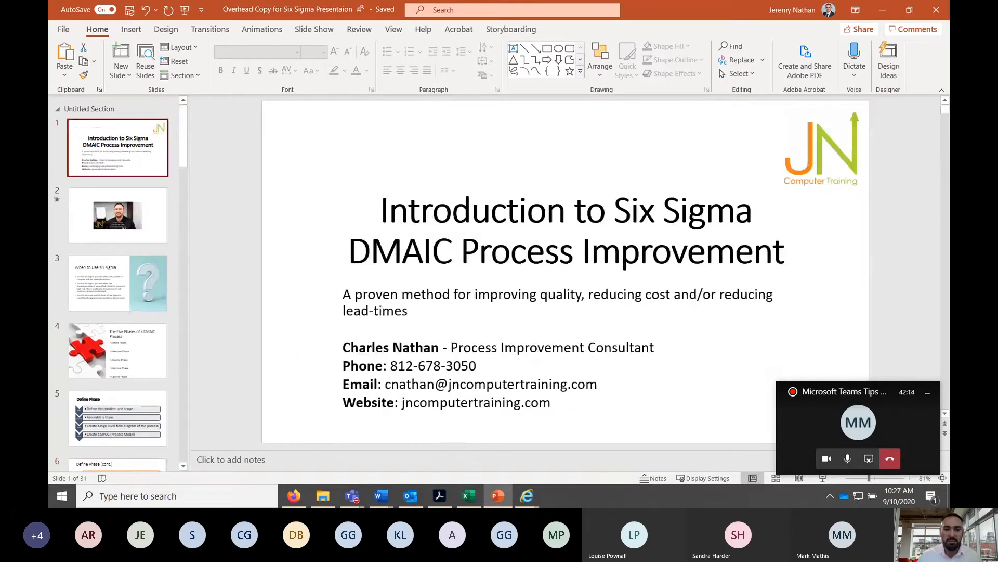
# Step: Minimize PowerPoint and bring up the webinar's meeting window in Teams
pyautogui.click(884, 10)
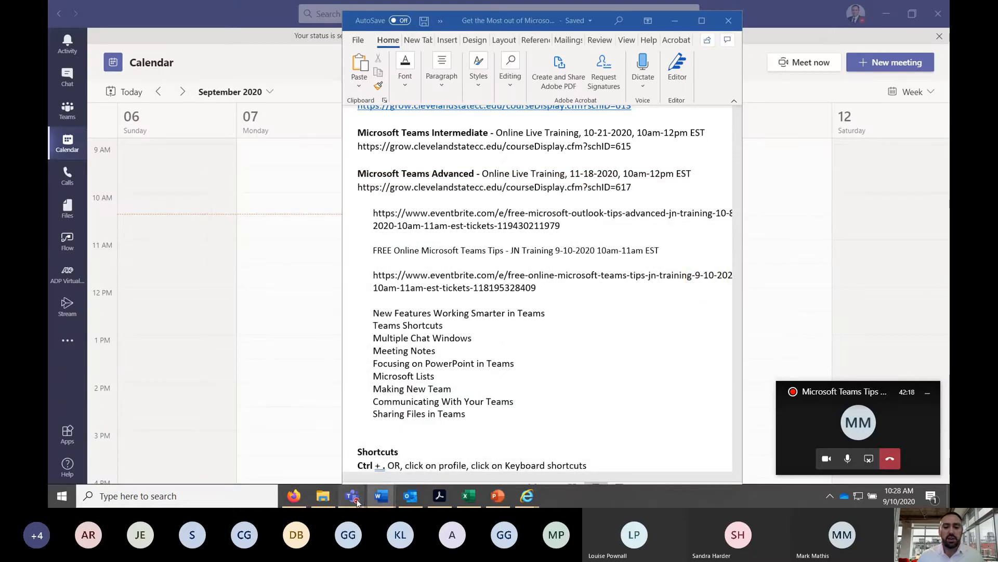
pyautogui.moveTo(342, 491)
pyautogui.click(346, 416)
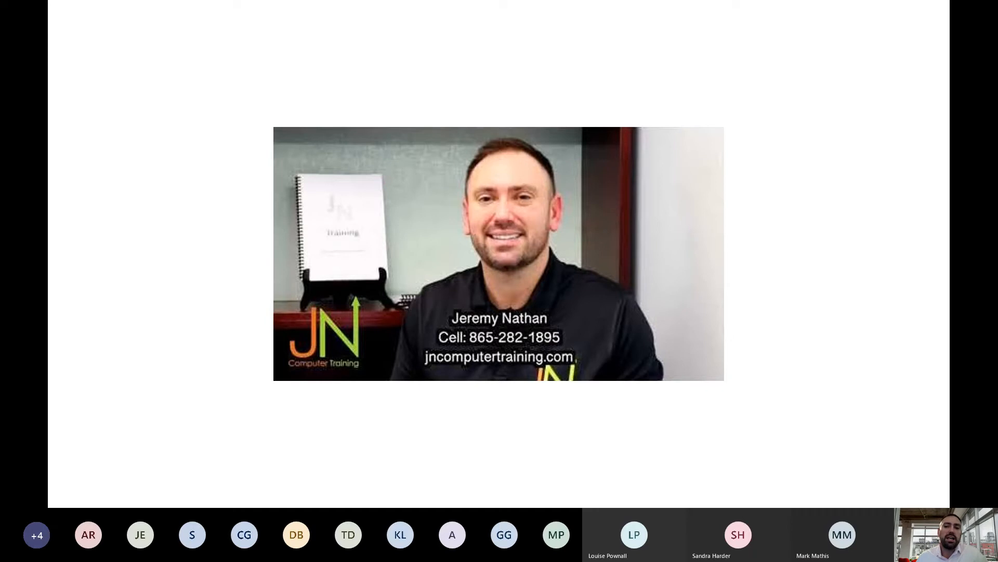
# Step: Advance the full-screen Six Sigma presentation from the video slide to the "Define Phase (cont.)" slide
pyautogui.press('Right')
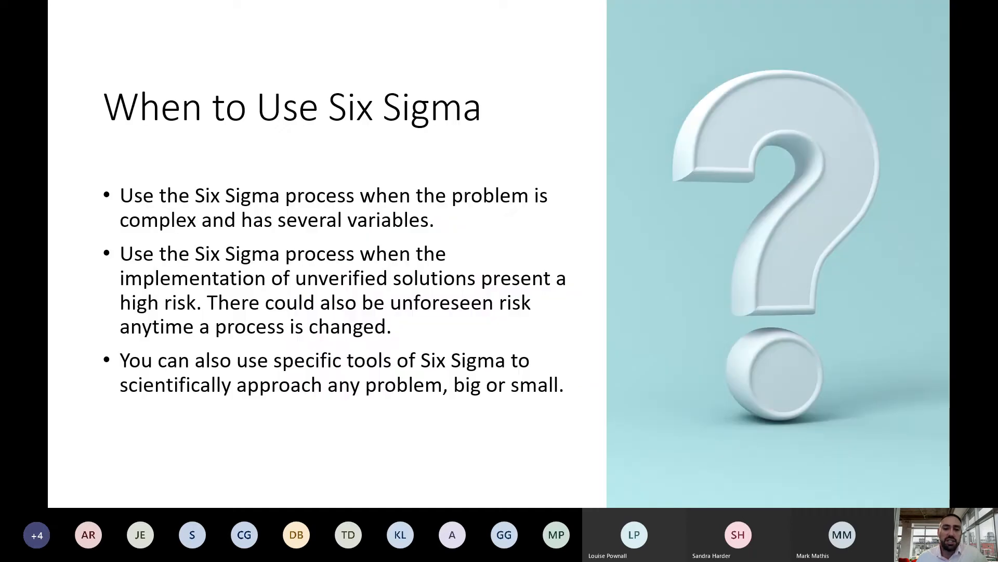
pyautogui.press('Right')
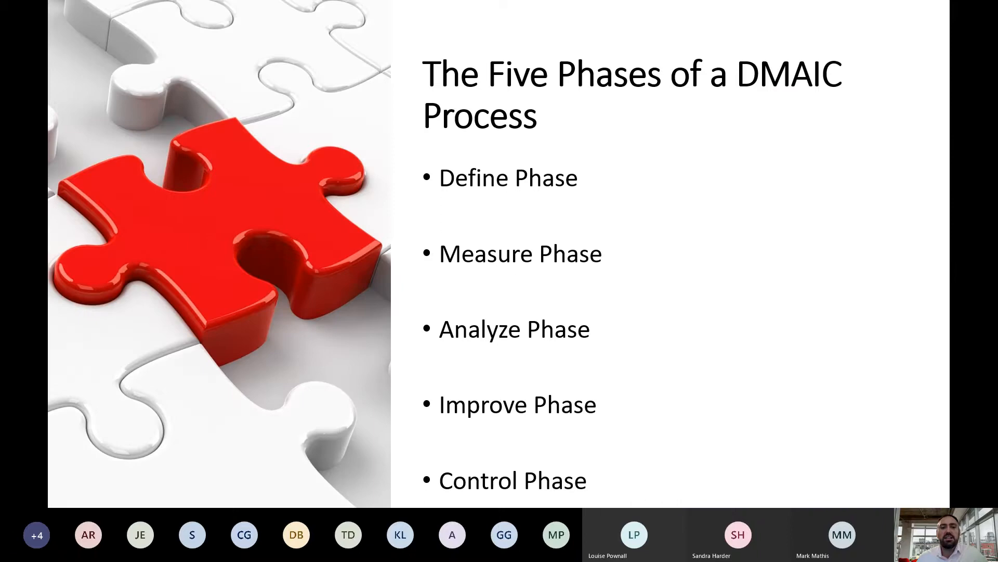
pyautogui.press('Right')
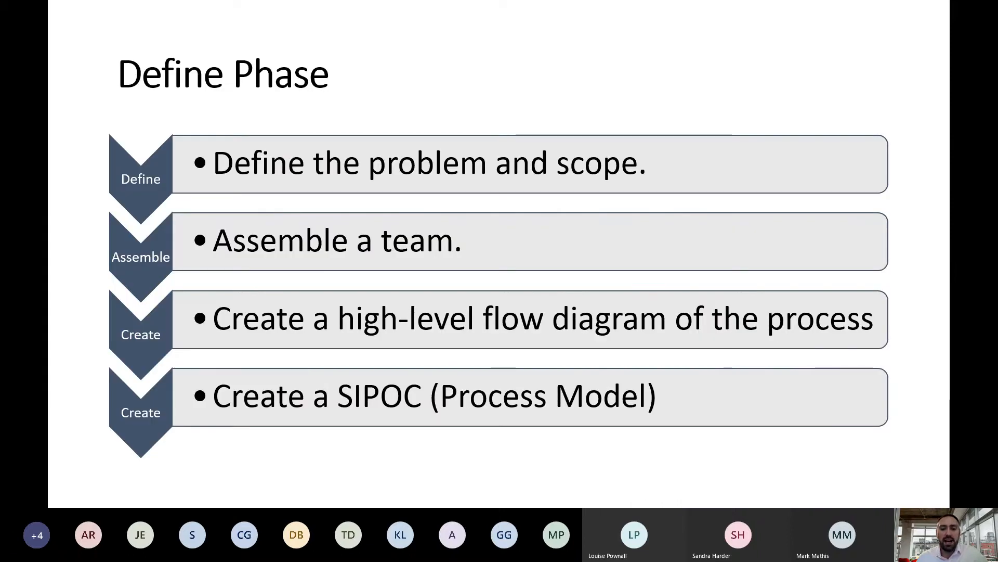
pyautogui.press('Right')
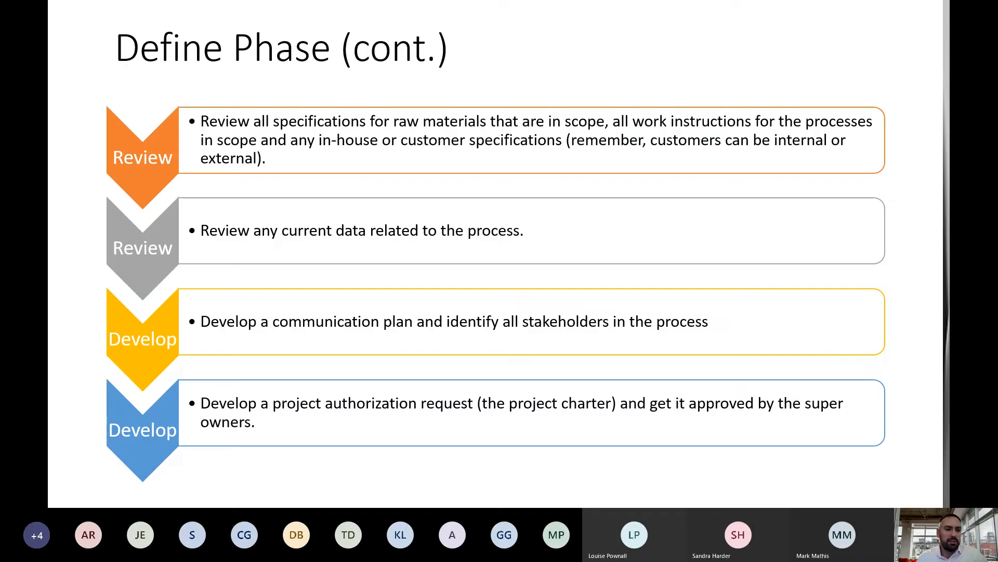
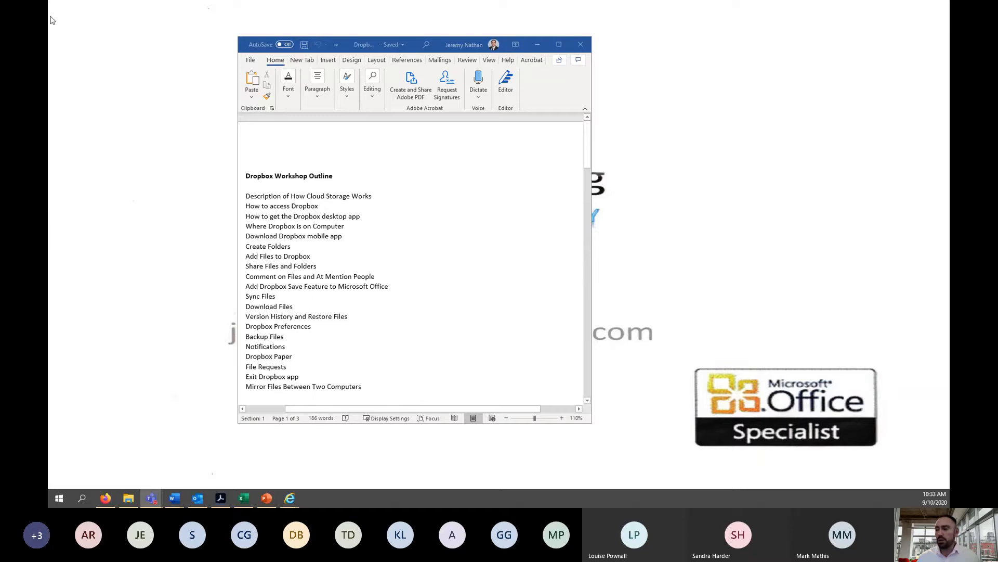
# Step: Maximize the Word window containing the Dropbox Workshop Outline
pyautogui.click(559, 45)
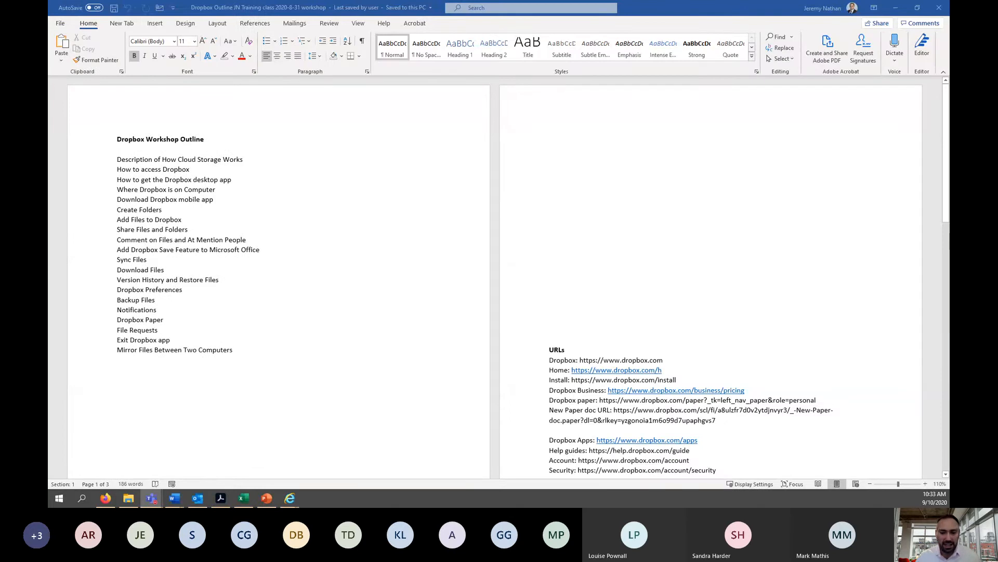
# Step: Highlight the "Dropbox Workshop Outline" heading in yellow and deselect it
pyautogui.click(211, 153)
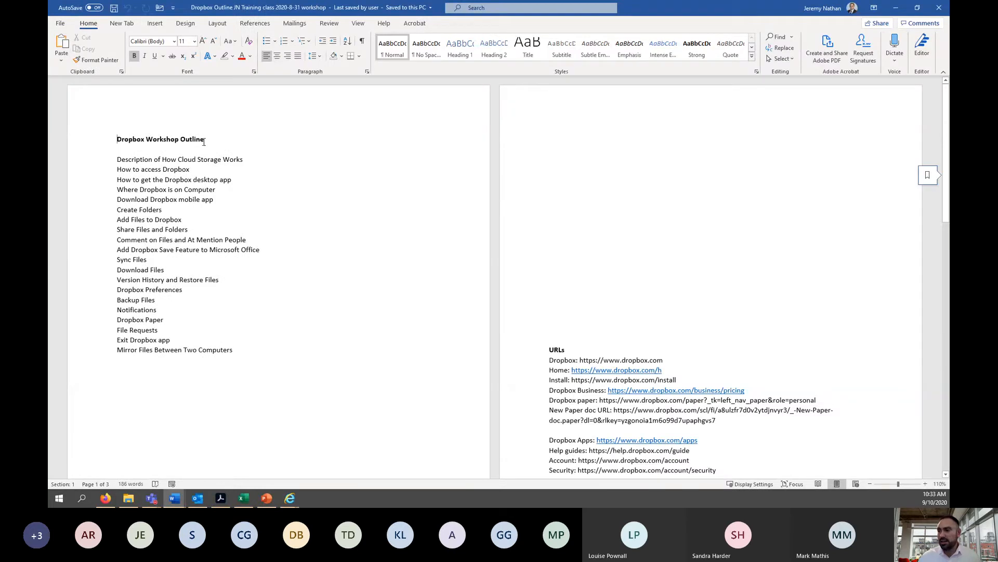
pyautogui.moveTo(205, 139); pyautogui.dragTo(117, 139)
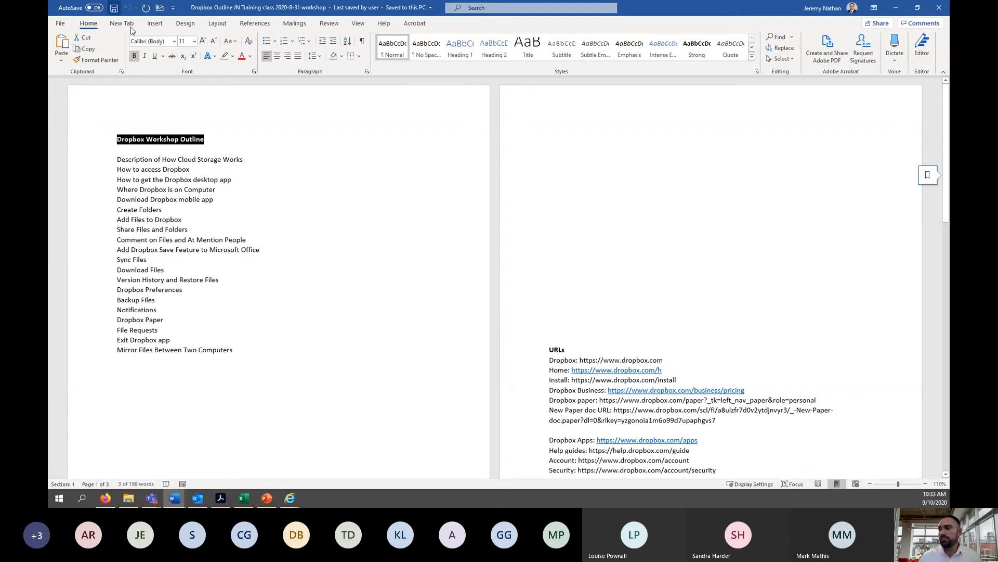
pyautogui.click(233, 56)
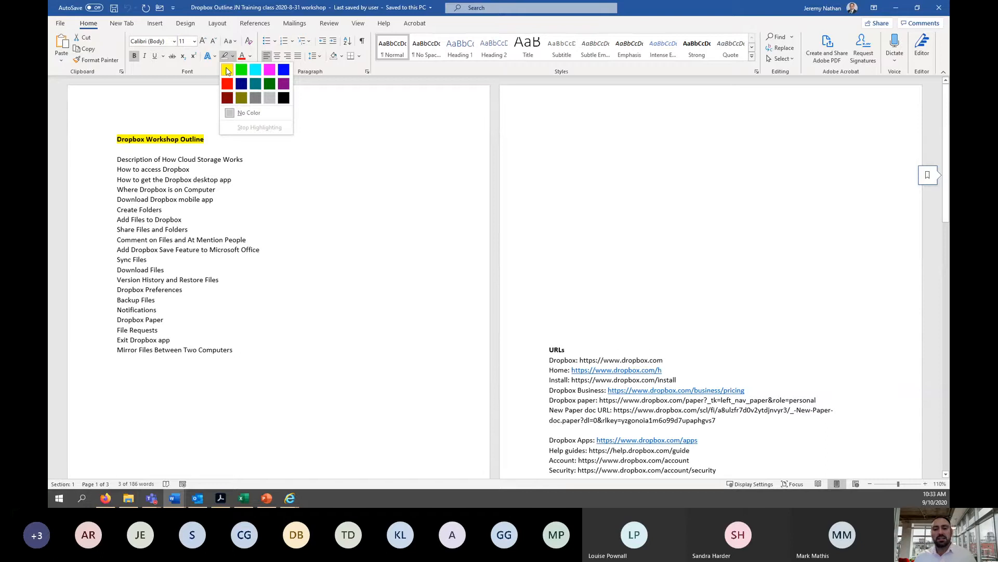
pyautogui.click(226, 71)
pyautogui.click(270, 188)
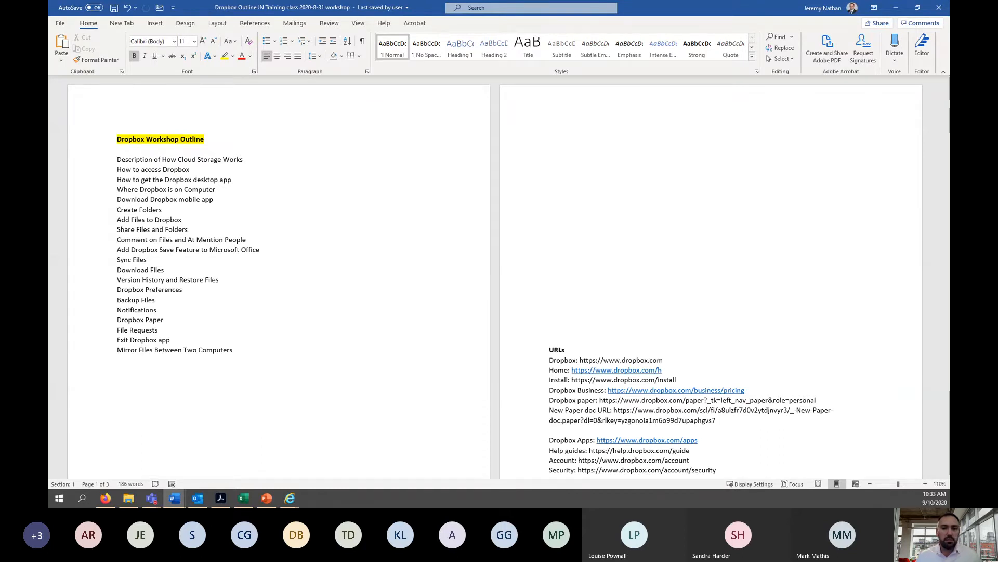
# Step: Reduce the Dropbox outline's maximized Word window to a smaller floating window and move it off its desktop position
pyautogui.hotkey('alt', 'Tab')
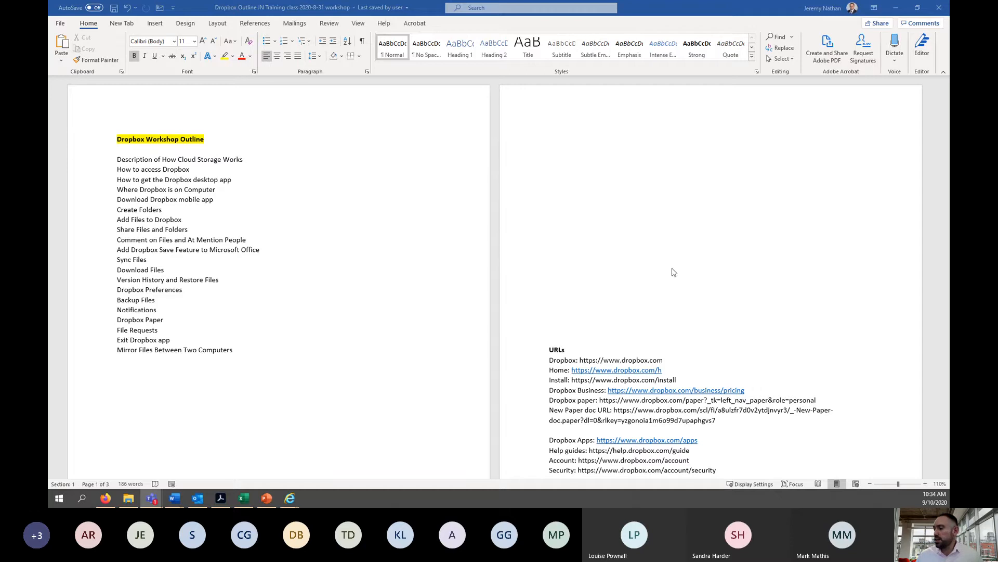
pyautogui.click(917, 8)
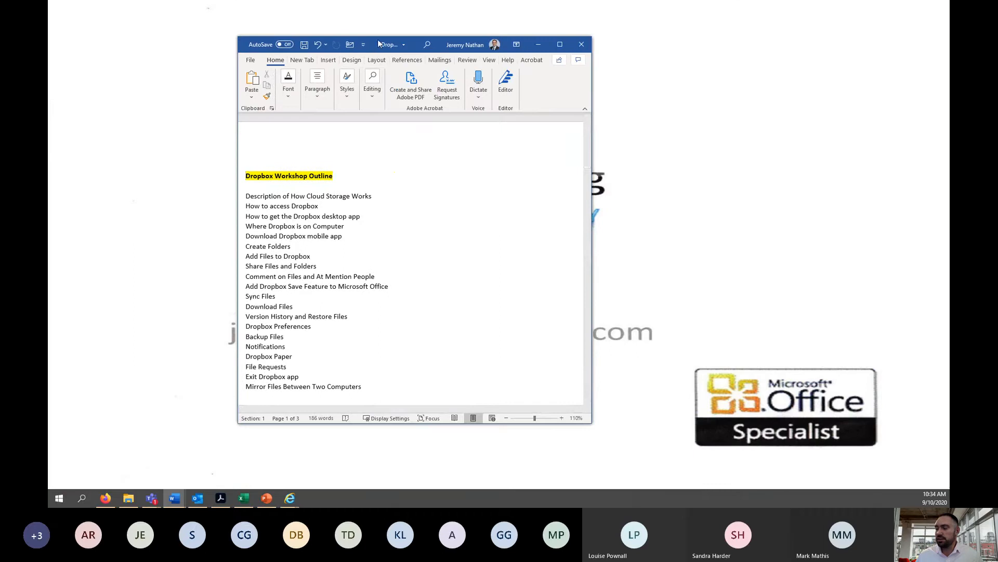
pyautogui.moveTo(378, 44); pyautogui.dragTo(307, 51)
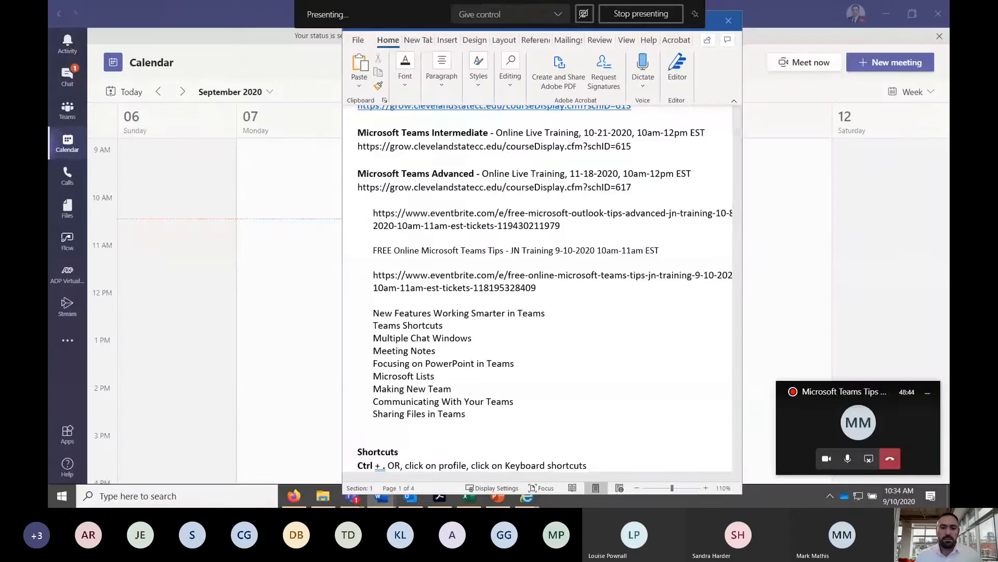
# Step: Reposition the Dropbox outline window over the Teams calendar and minimize both open Word windows
pyautogui.moveTo(374, 42); pyautogui.dragTo(394, 26)
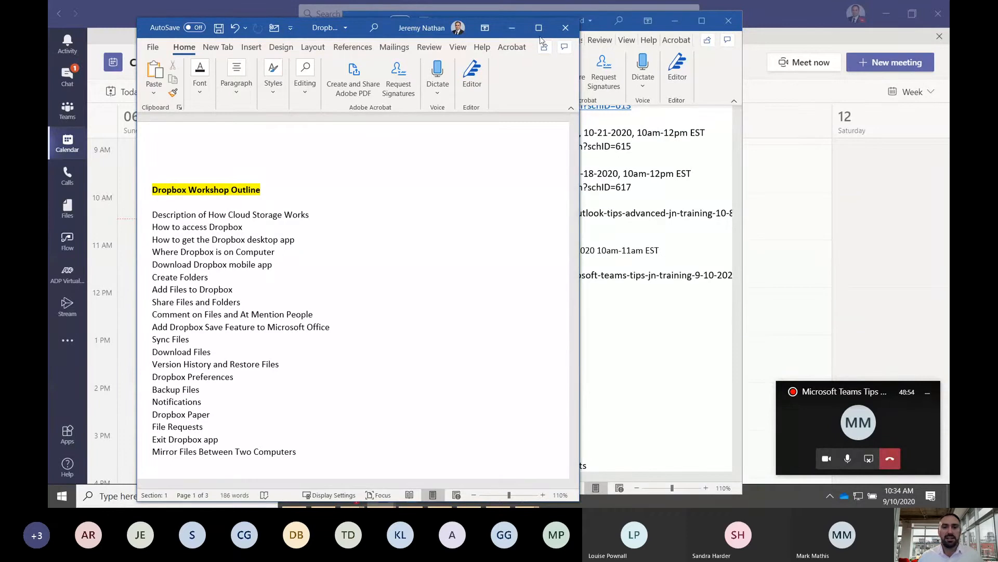
pyautogui.click(511, 28)
pyautogui.click(675, 22)
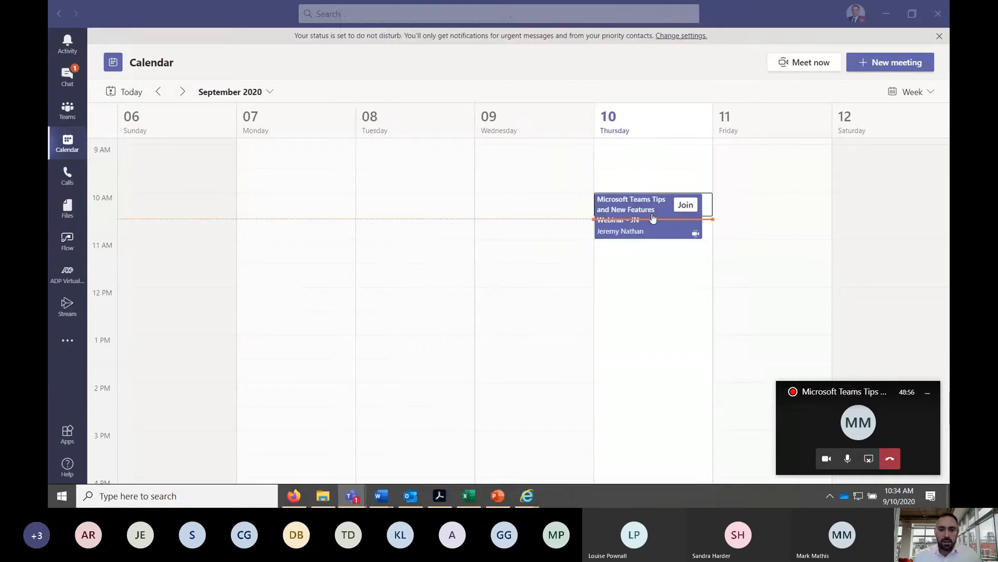
# Step: Bring up the webinar meeting window, enlarge it, read its chat and view the additional meeting options
pyautogui.moveTo(381, 496)
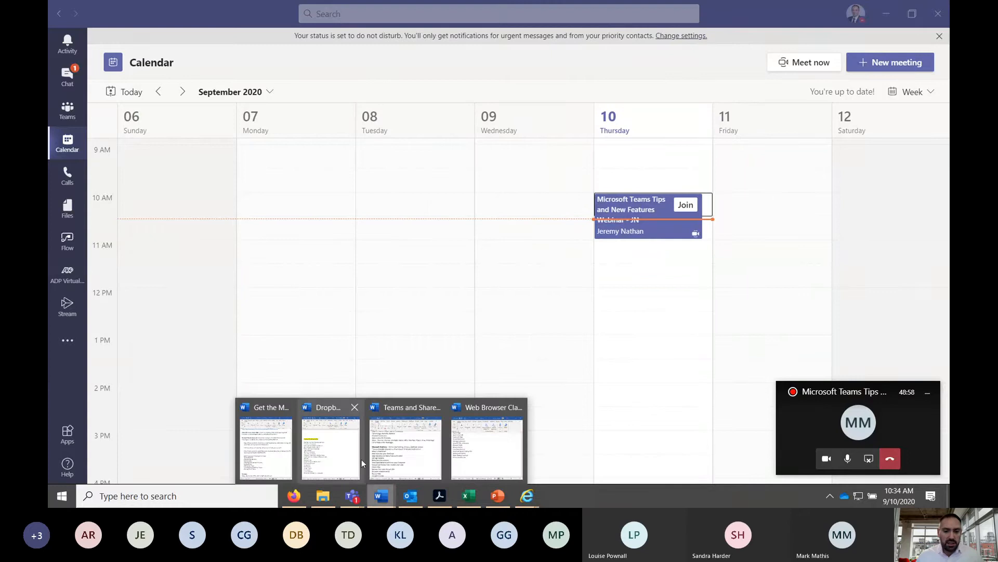
pyautogui.click(815, 420)
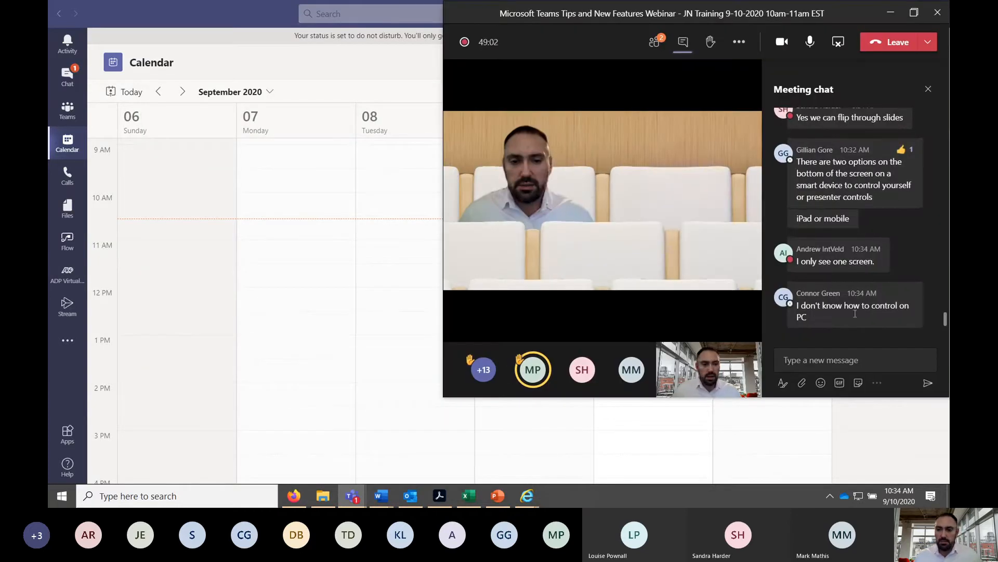
pyautogui.moveTo(861, 304)
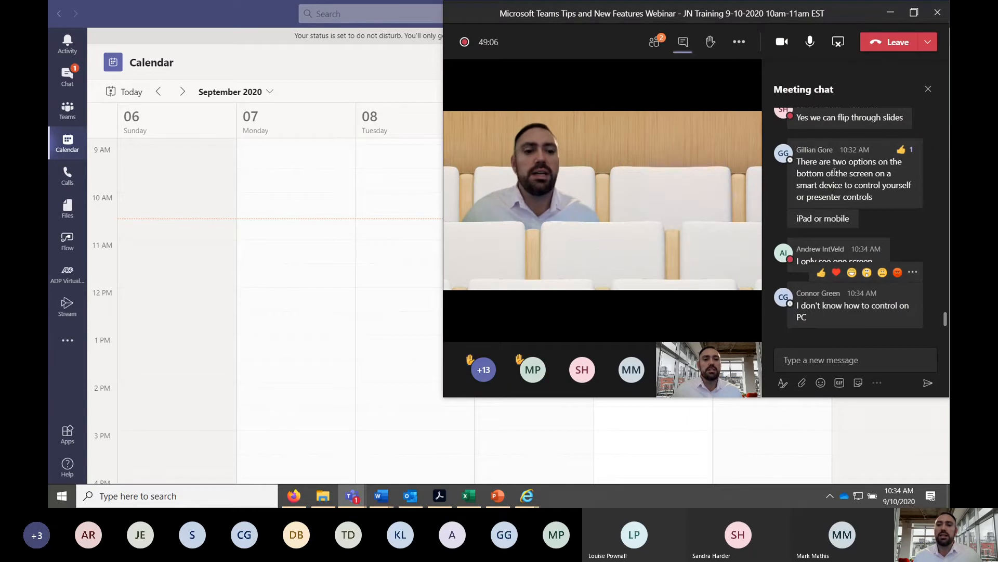
pyautogui.click(918, 16)
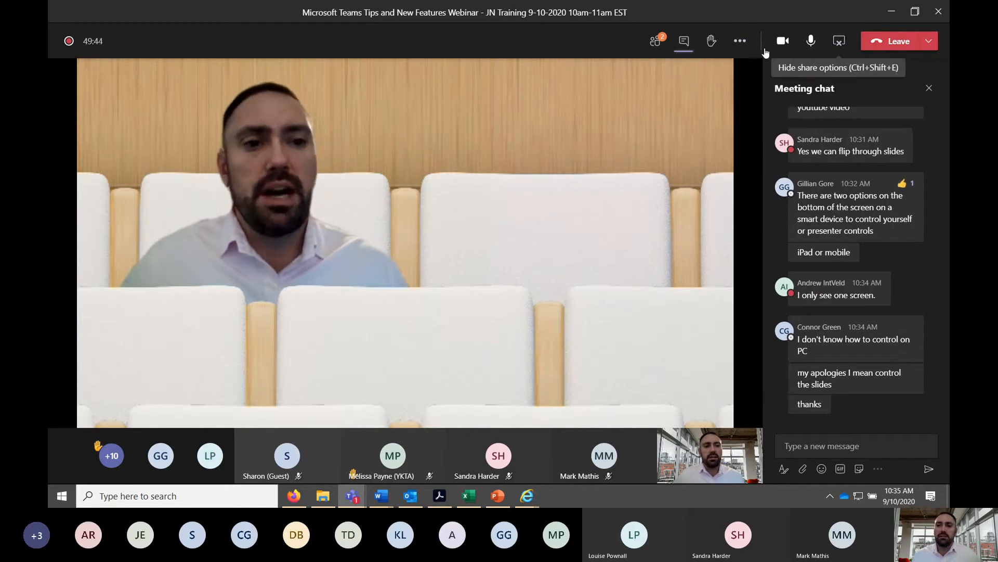
pyautogui.click(740, 44)
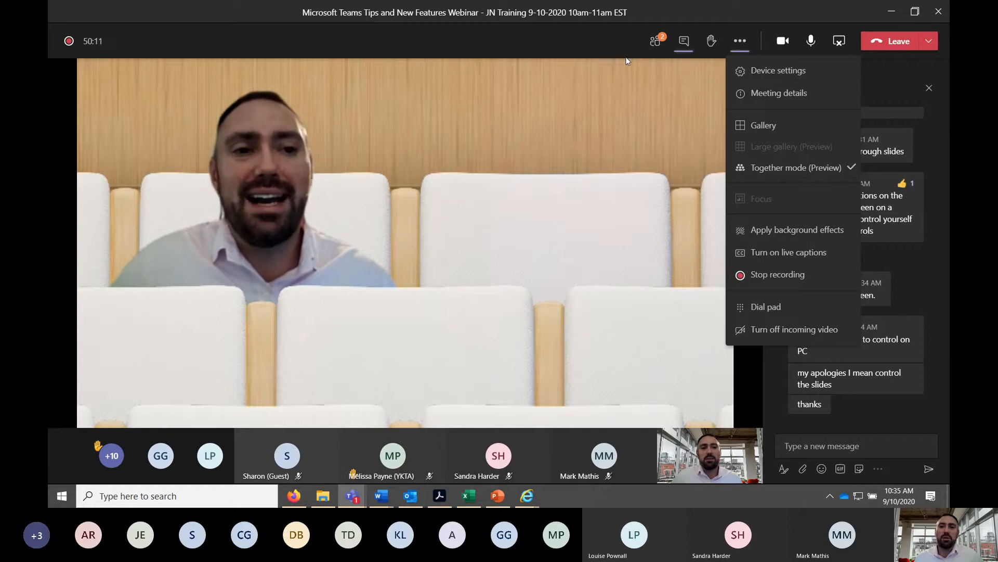
# Step: Check the topic outline in the "Get the Most out of Microso..." Word document, then minimize the meeting window to return to the Teams calendar
pyautogui.click(381, 495)
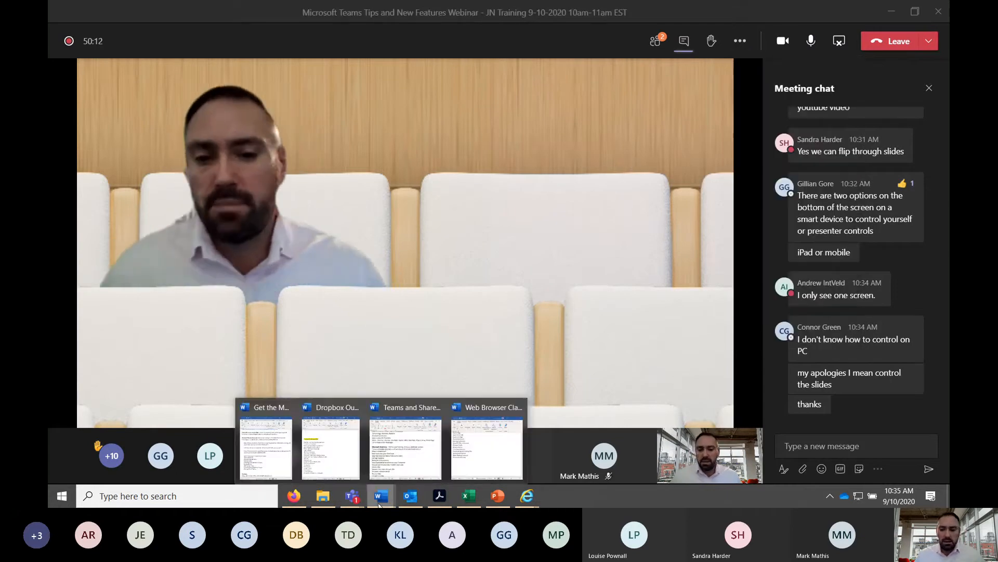
pyautogui.click(275, 451)
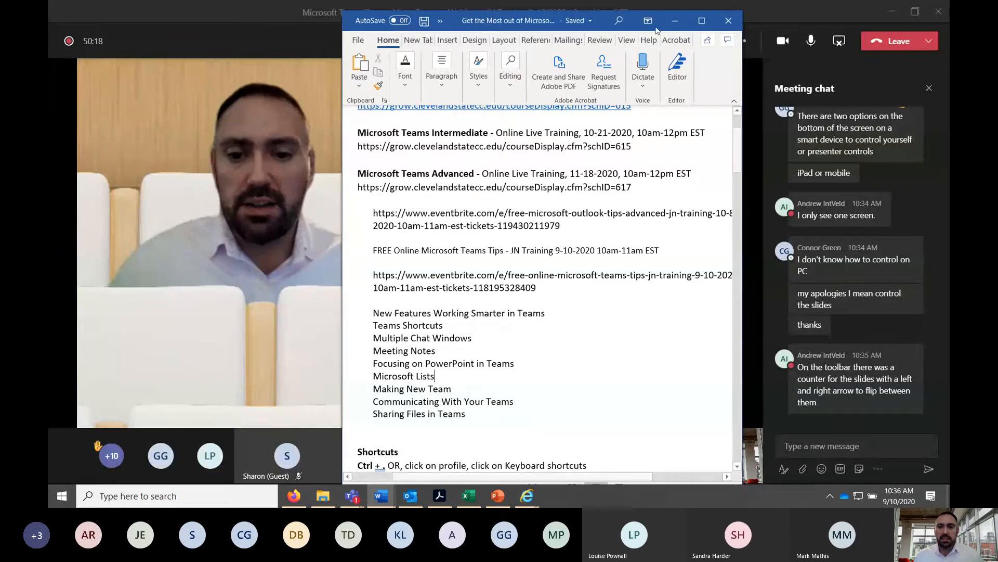
pyautogui.click(313, 104)
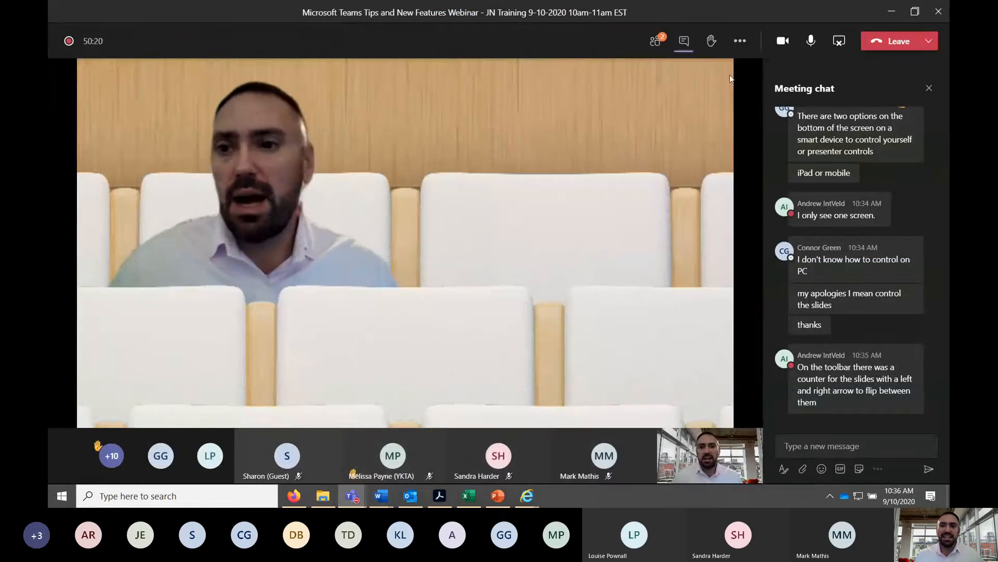
pyautogui.click(891, 15)
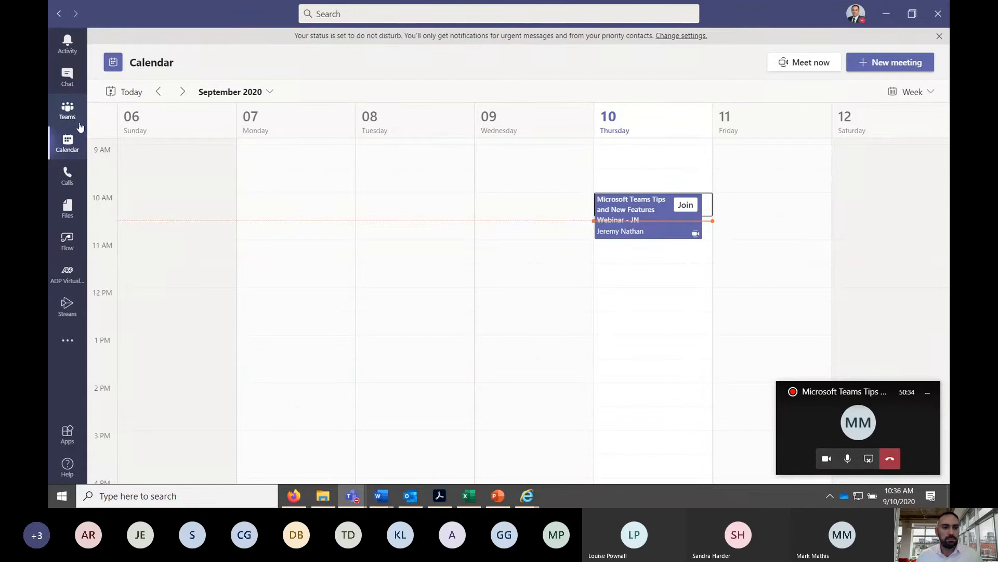
# Step: Open the Six Sigma Process Improvement Channel of the Six Sigma Process Improvement Training team
pyautogui.click(77, 111)
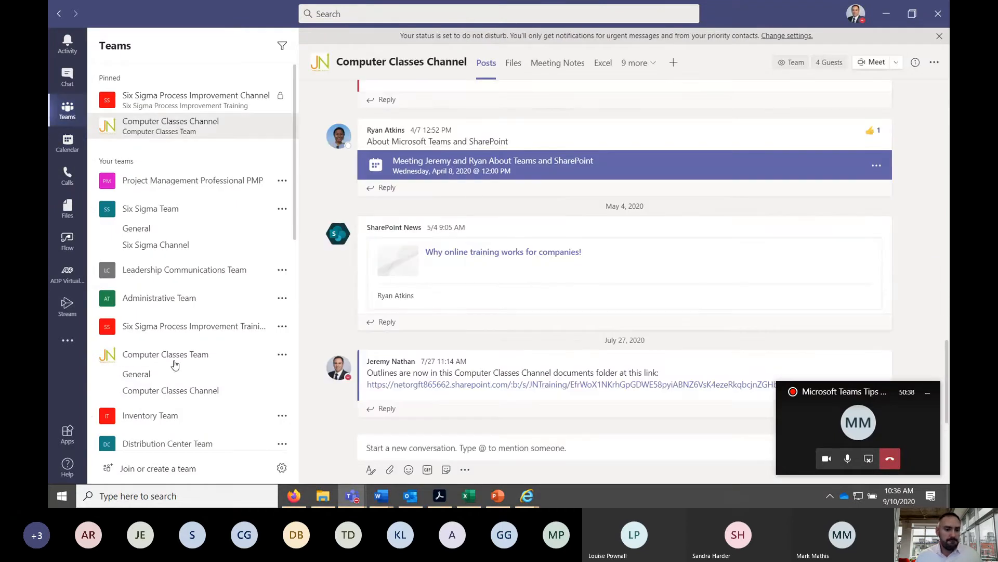
pyautogui.click(163, 333)
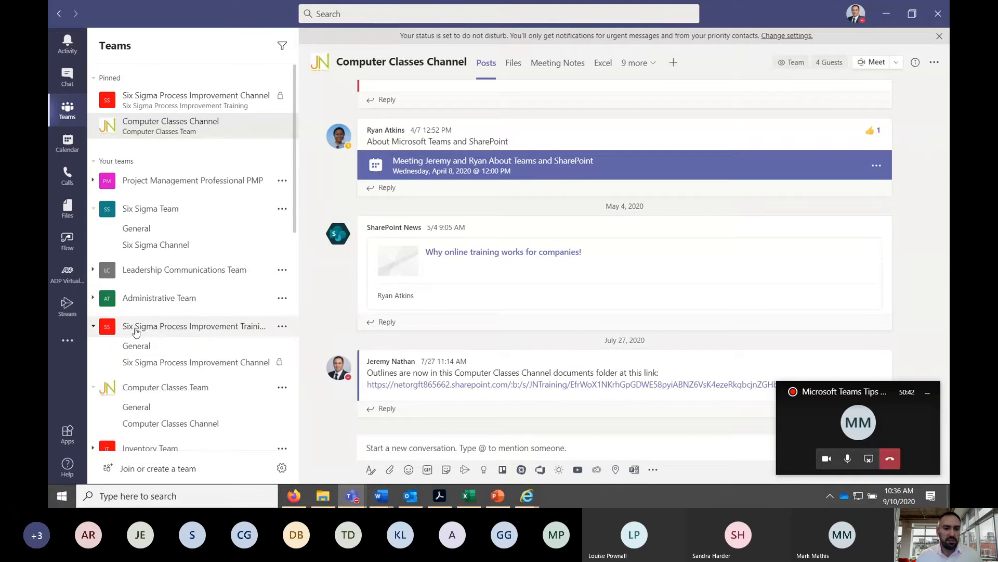
pyautogui.click(169, 364)
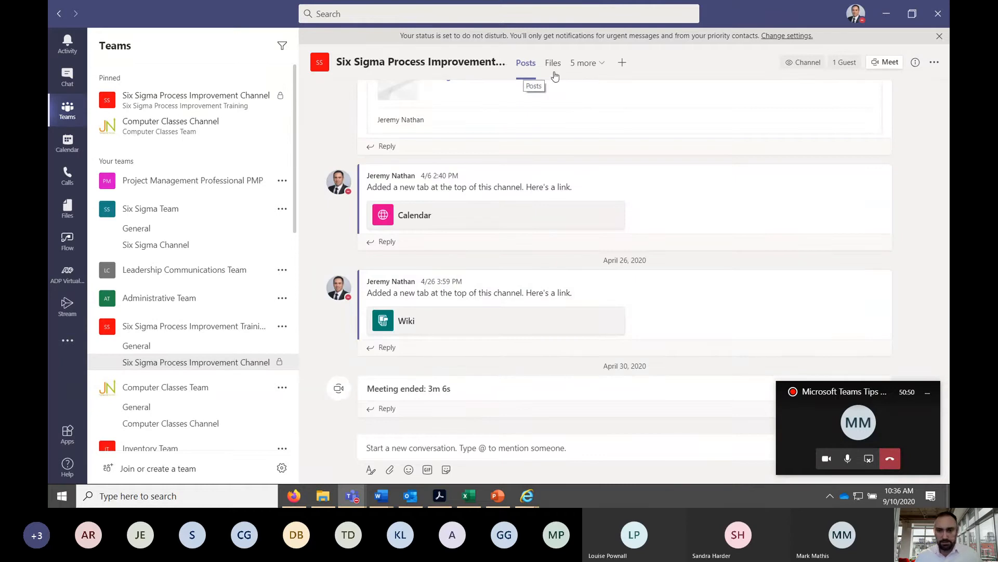
# Step: Add the Lists app as a new tab in the Six Sigma Process Improvement Channel
pyautogui.click(622, 63)
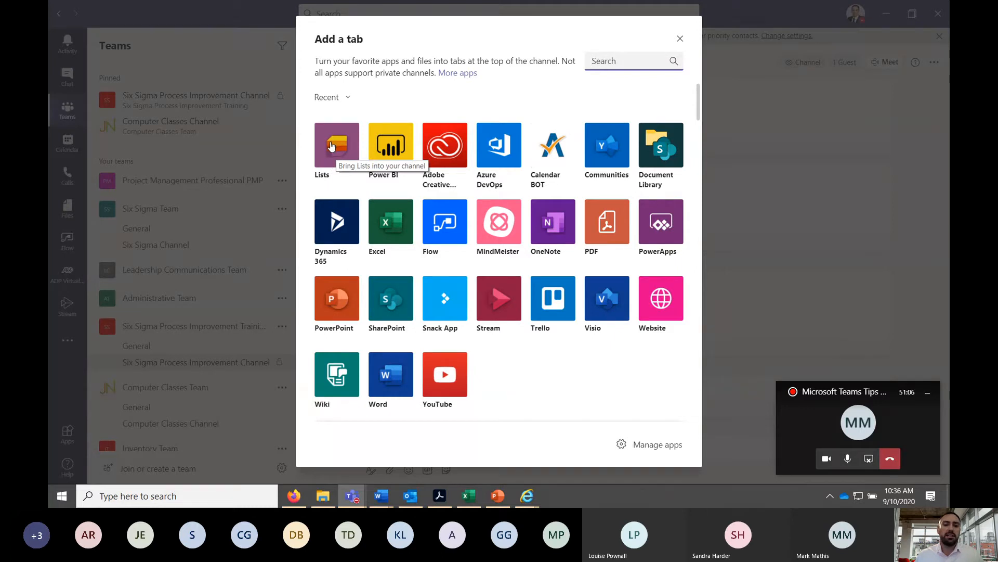
pyautogui.press('Escape')
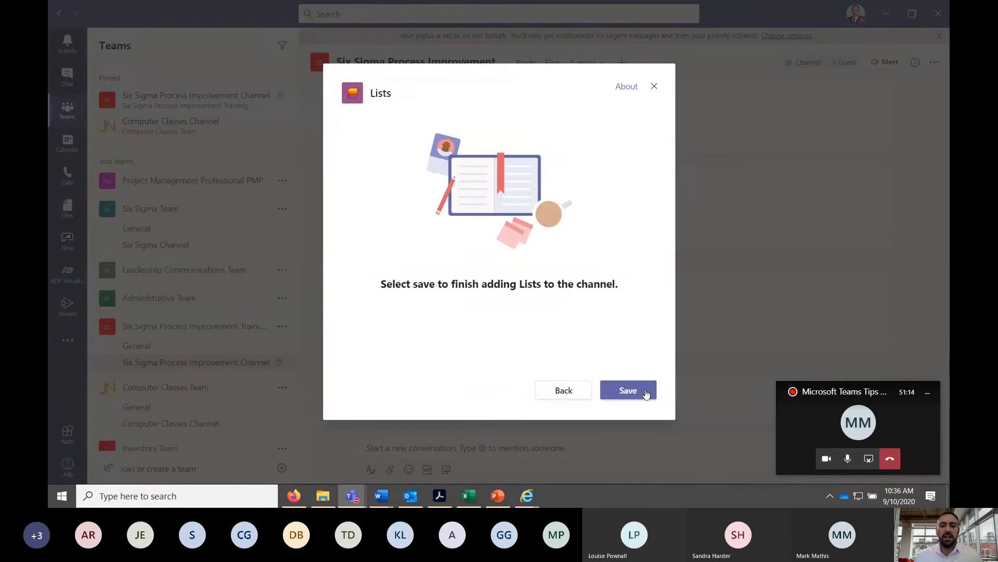
pyautogui.click(628, 396)
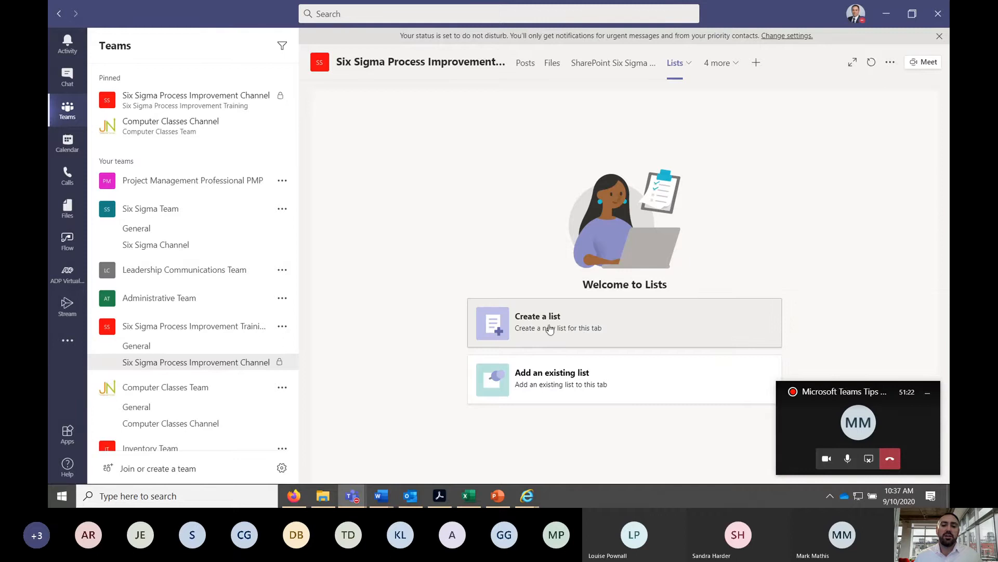
# Step: Start creating a new list and preview the Travel requests template
pyautogui.click(526, 331)
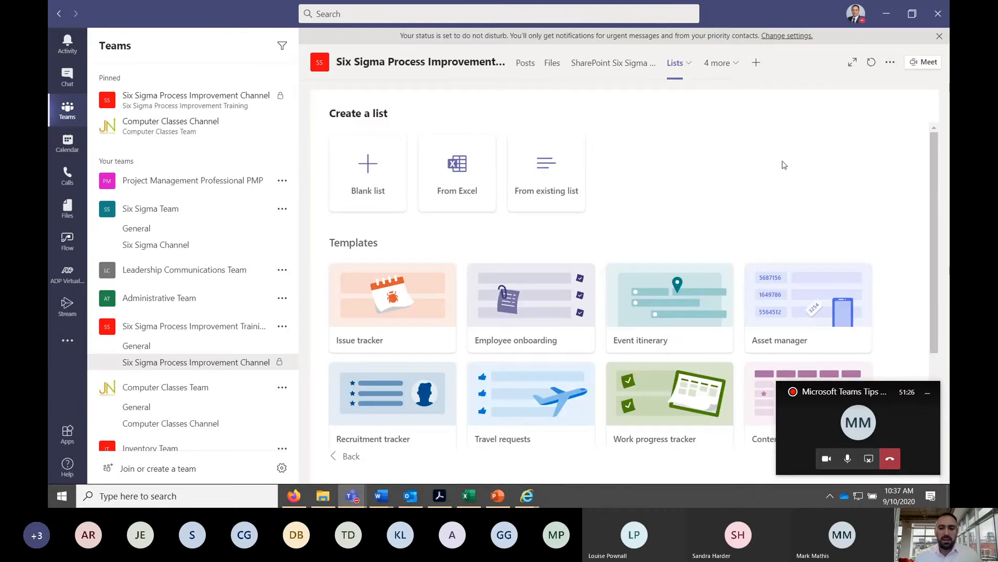
pyautogui.scroll(-1, 606, 369)
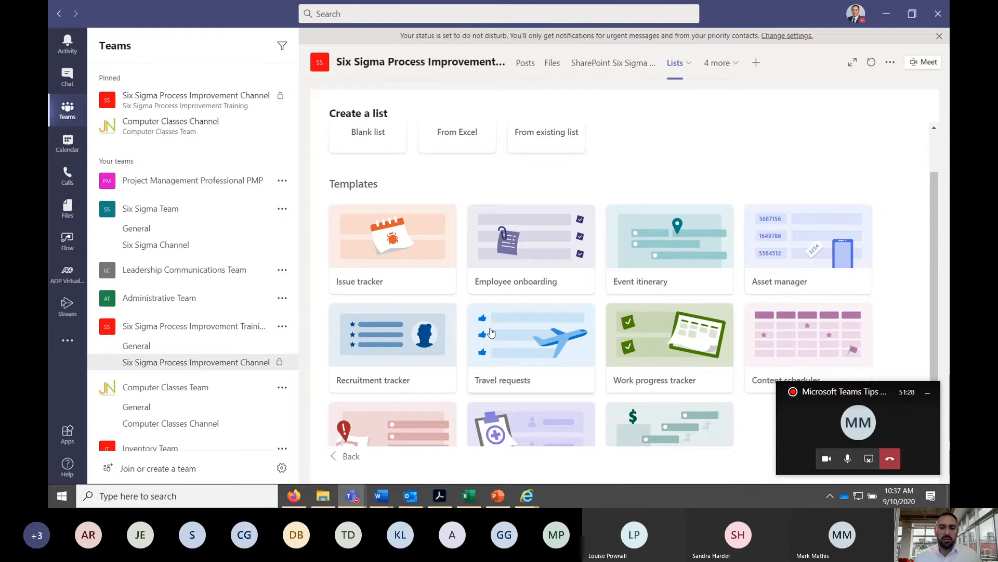
pyautogui.click(522, 348)
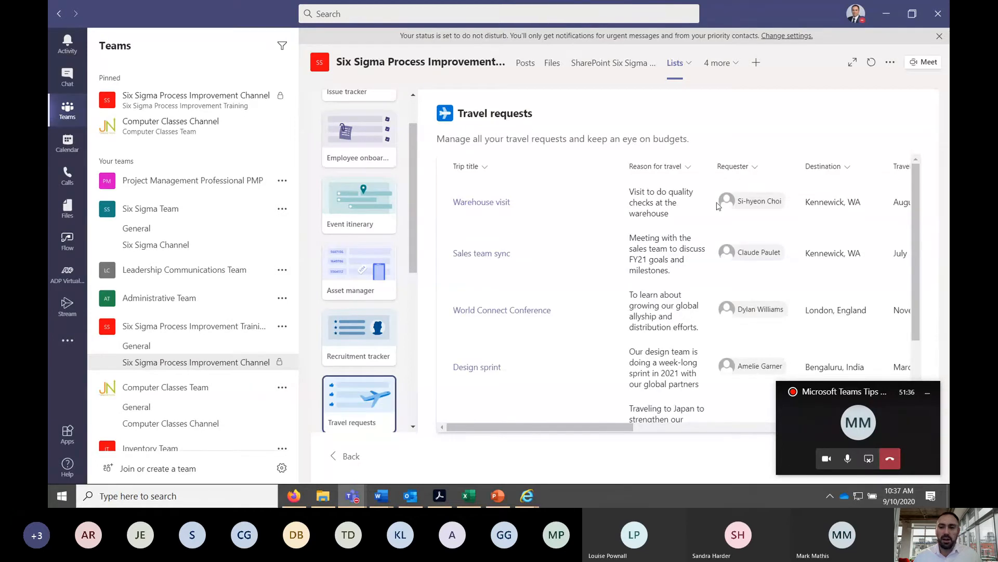
pyautogui.scroll(-3, 717, 206)
pyautogui.scroll(3, 598, 210)
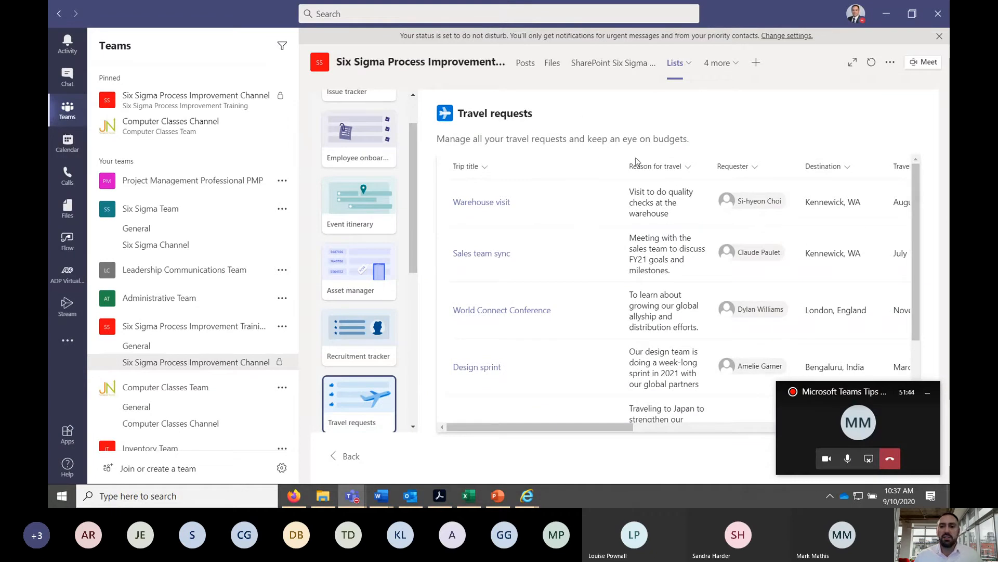
# Step: Move the floating meeting window off the template's controls and minimize it
pyautogui.scroll(-2, 625, 214)
pyautogui.moveTo(853, 394); pyautogui.dragTo(542, 397)
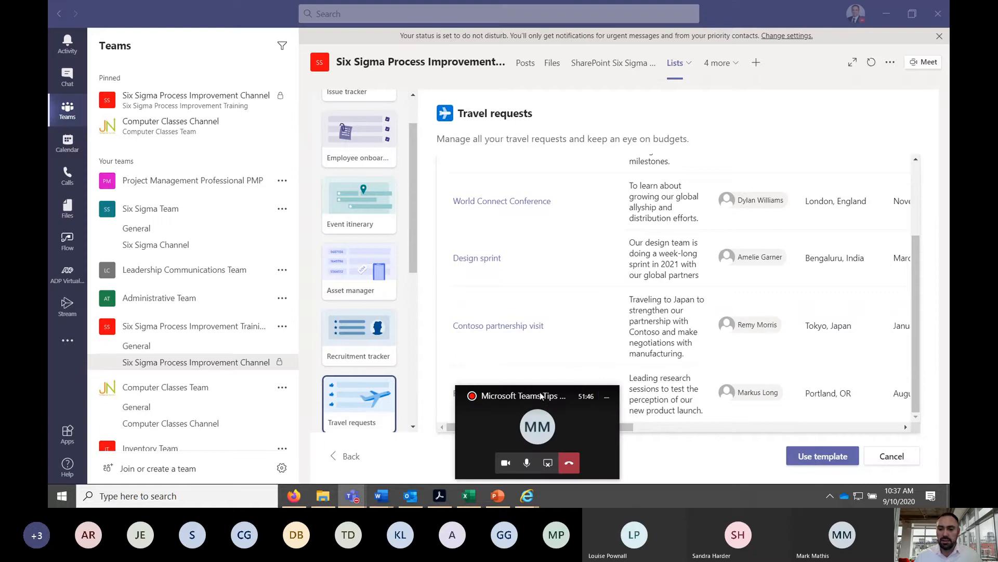
pyautogui.click(606, 398)
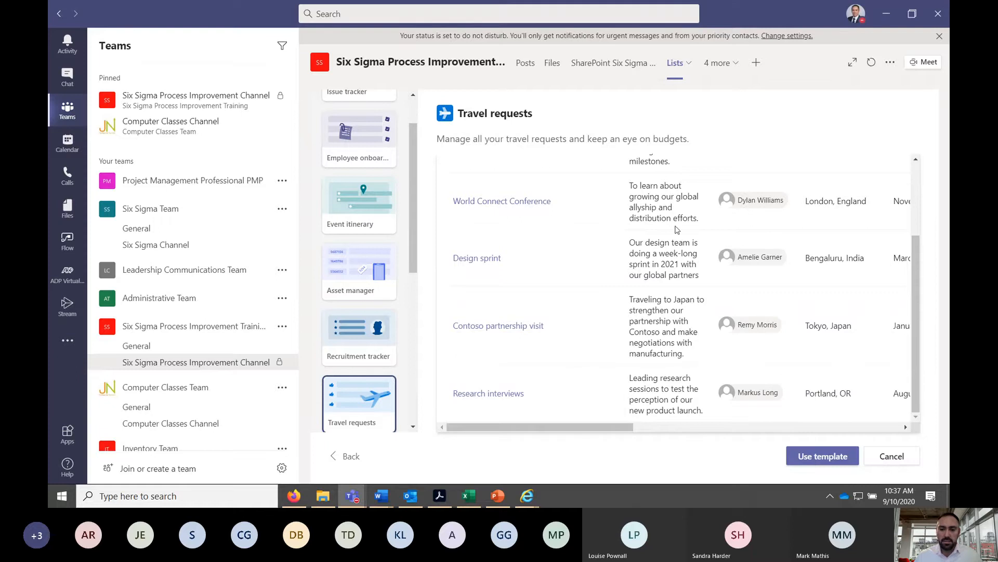
# Step: Look over the Travel requests sample entries and browse the other available list templates
pyautogui.scroll(3, 673, 292)
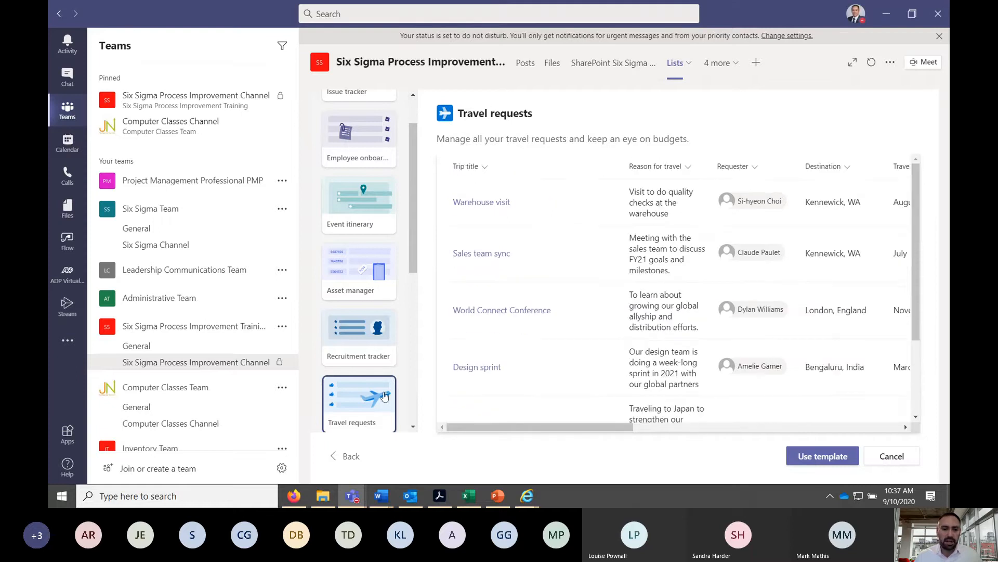
pyautogui.scroll(1, 380, 208)
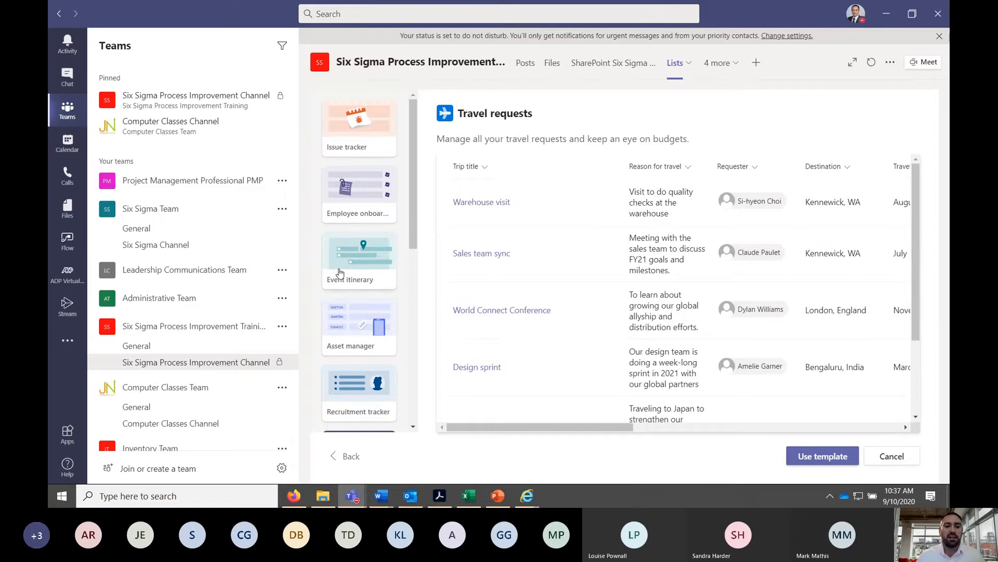
pyautogui.scroll(-1, 343, 323)
pyautogui.scroll(-6, 343, 312)
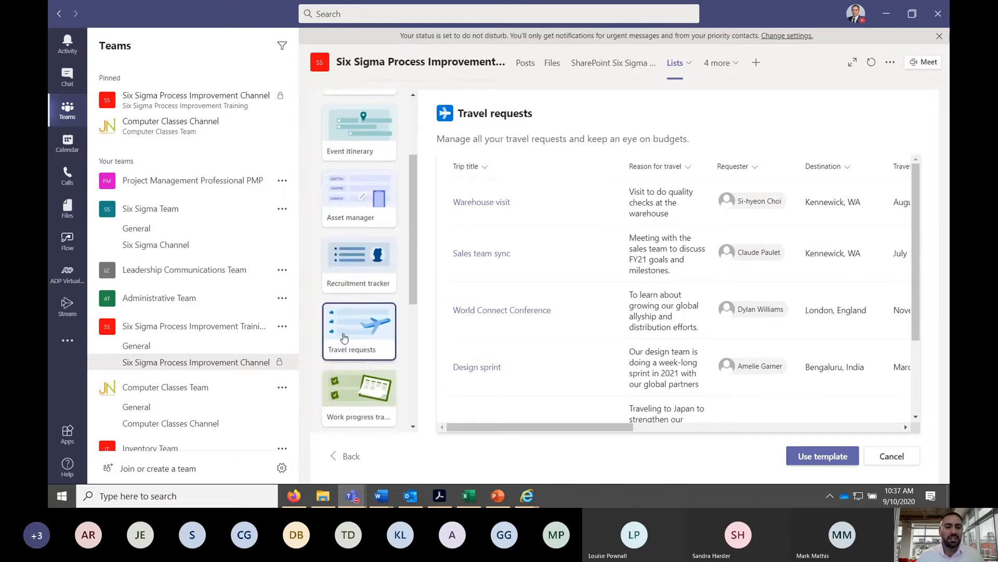
pyautogui.scroll(-1, 371, 267)
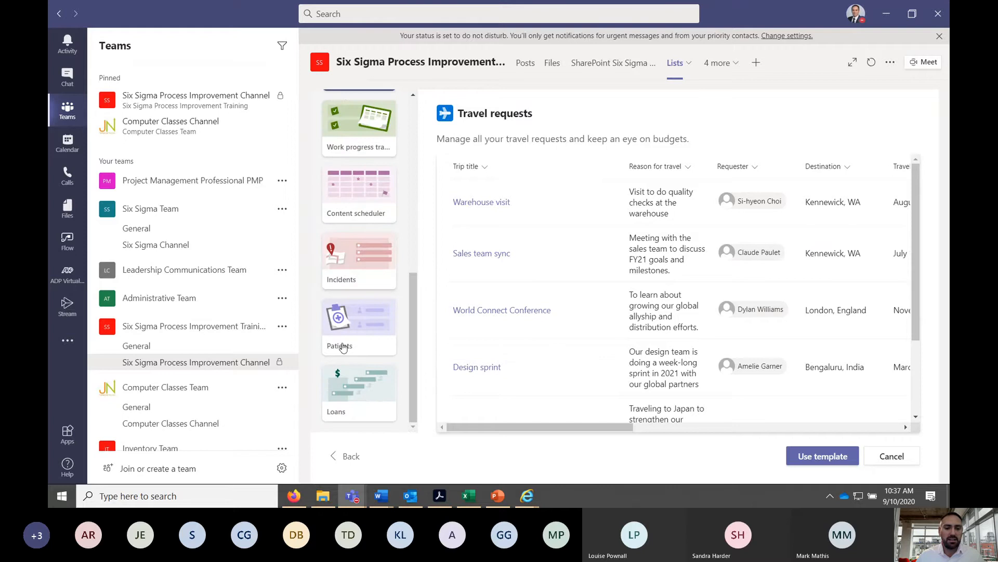
pyautogui.scroll(6, 345, 219)
pyautogui.scroll(3, 345, 219)
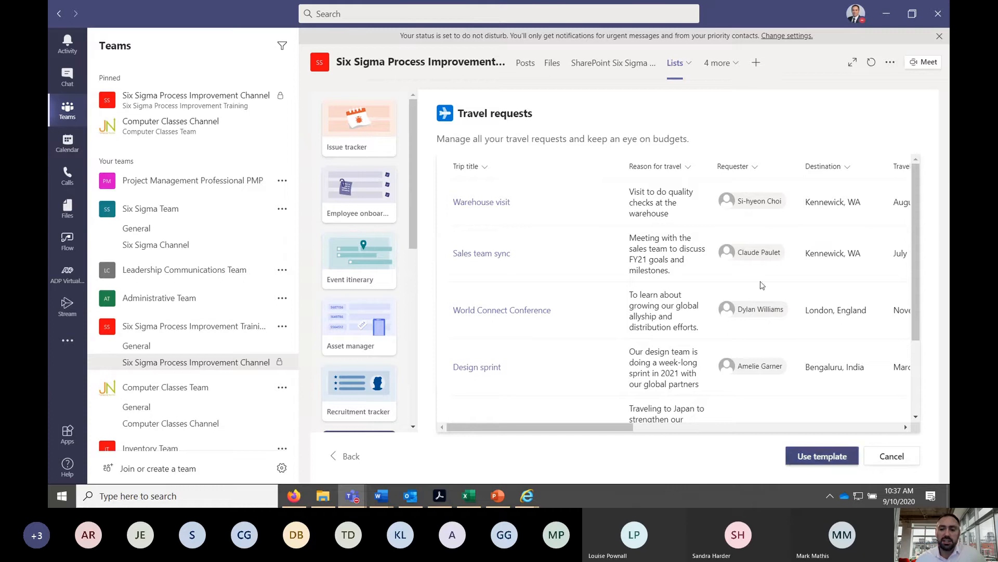
# Step: Use the Travel requests template and name the new list "Travel Requests Six Sigma"
pyautogui.click(816, 456)
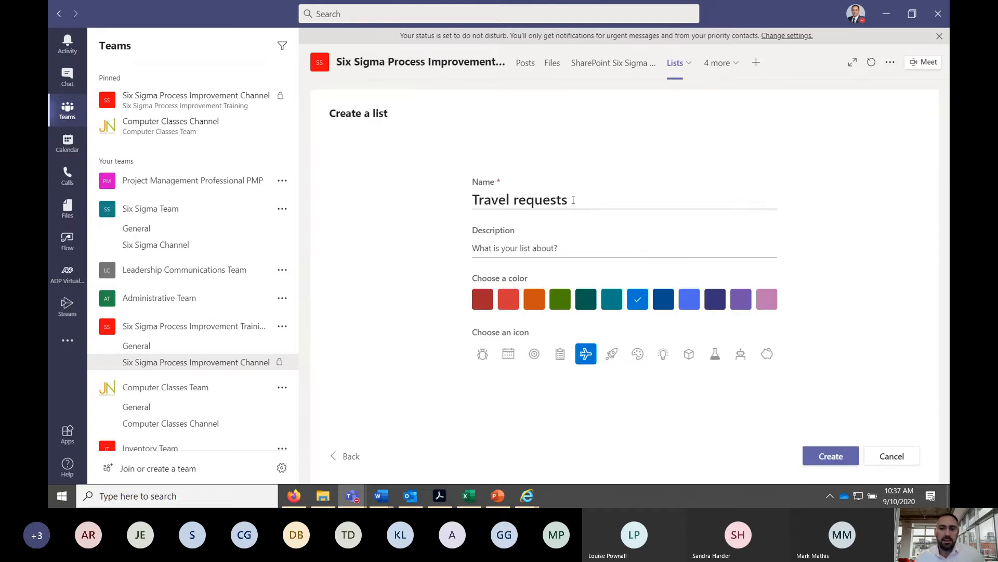
pyautogui.click(575, 200)
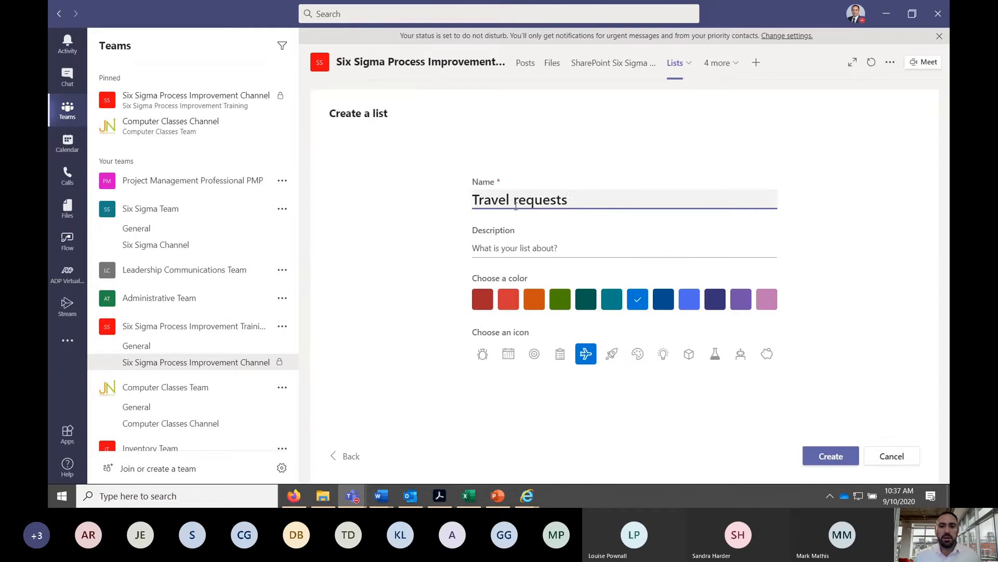
pyautogui.press('Delete')
pyautogui.write('Requests')
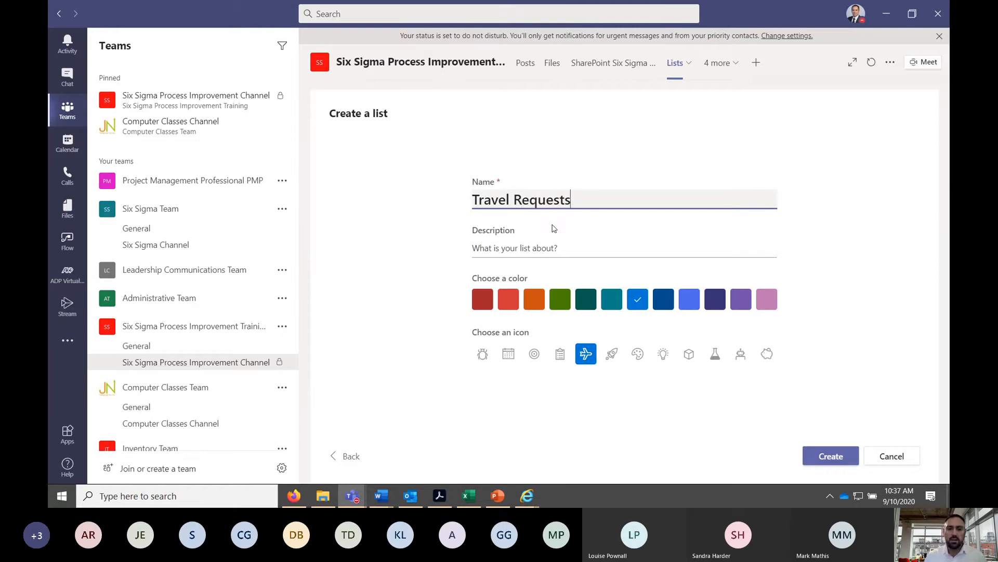
pyautogui.write(' Six Sigma')
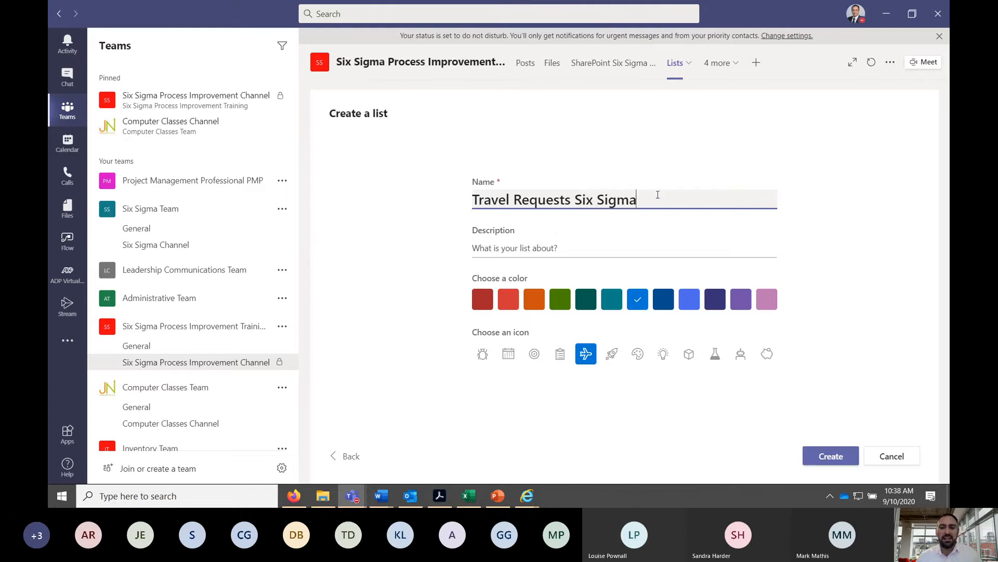
pyautogui.moveTo(657, 194); pyautogui.dragTo(472, 209)
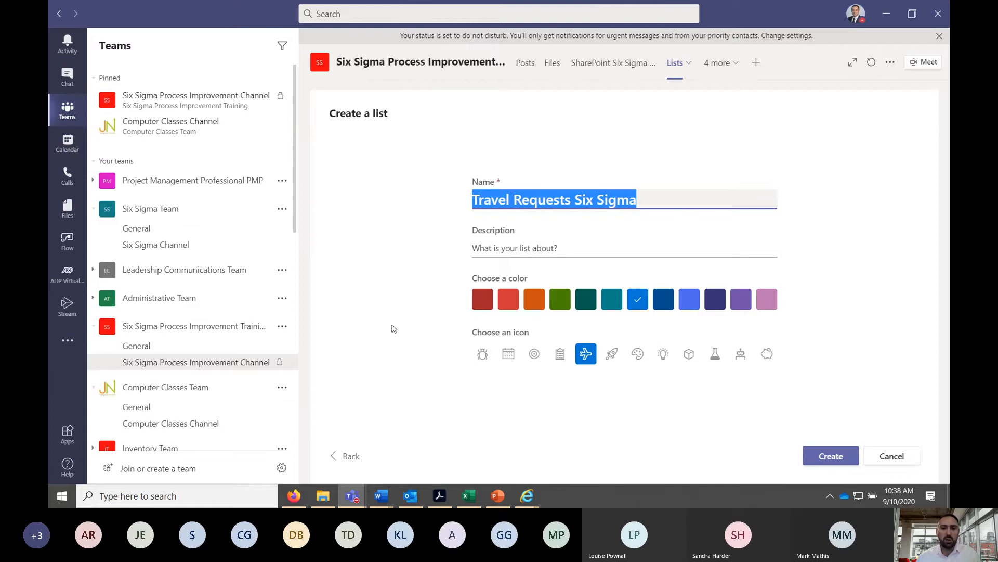
pyautogui.click(604, 208)
pyautogui.moveTo(580, 201); pyautogui.dragTo(622, 200)
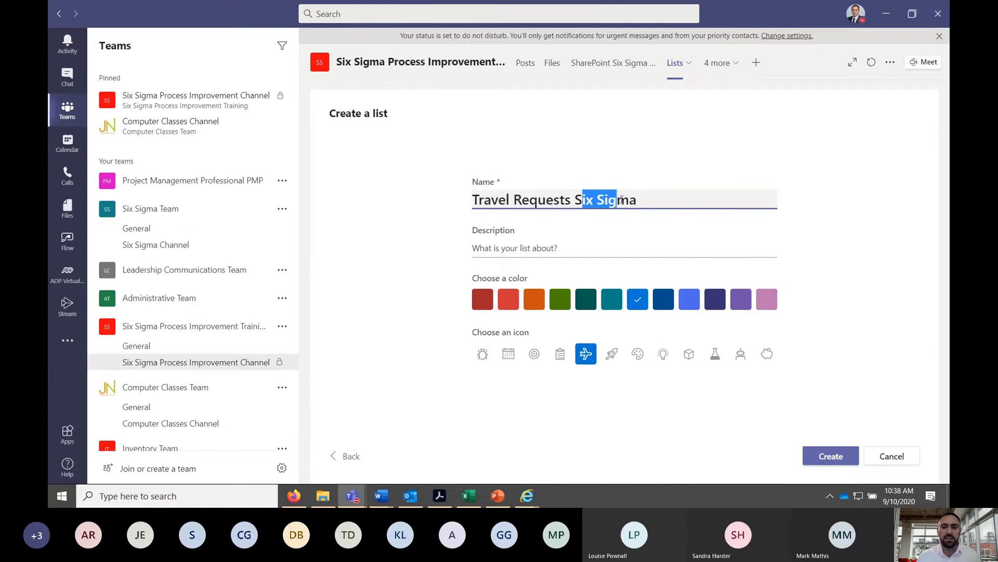
pyautogui.press('End')
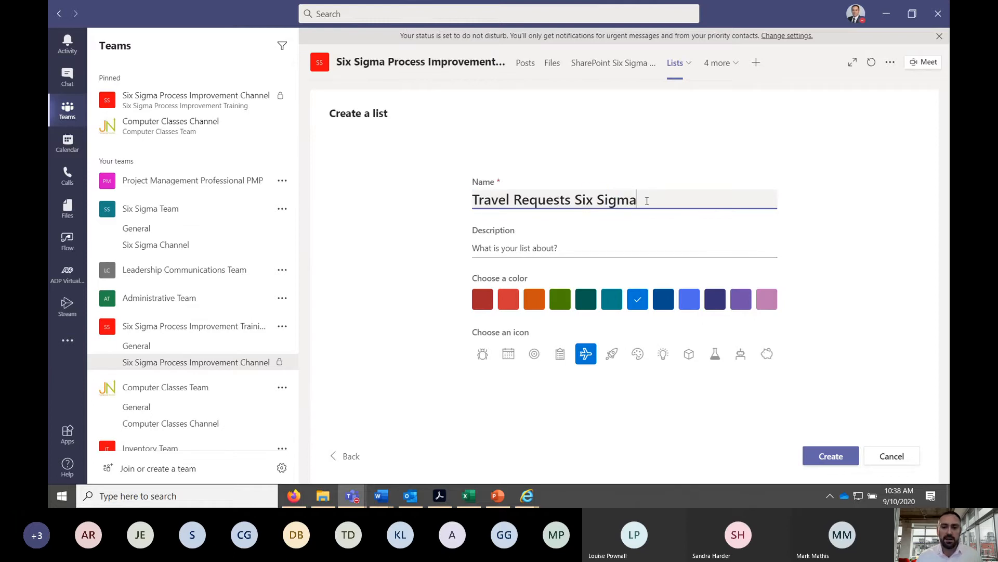
# Step: Enter "Requests for travel expenses" as the new list's description
pyautogui.click(512, 248)
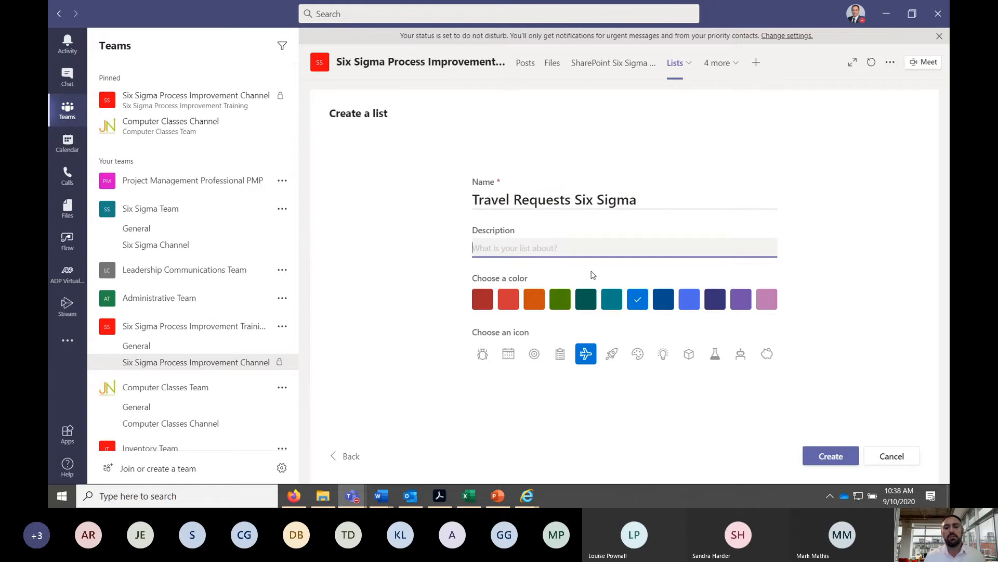
pyautogui.write('Requests for travel expenses')
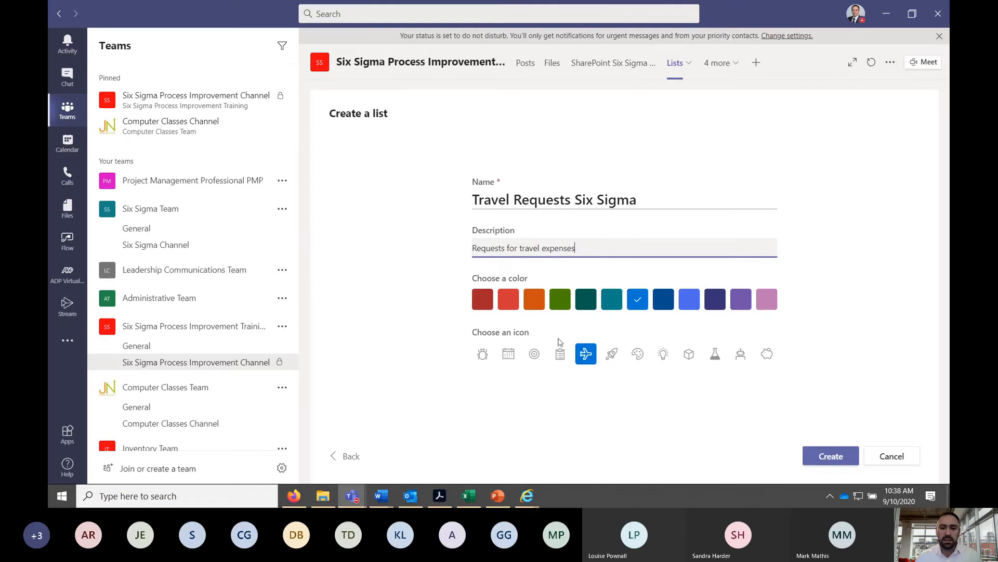
# Step: Give the new list the orange color and create it
pyautogui.click(535, 301)
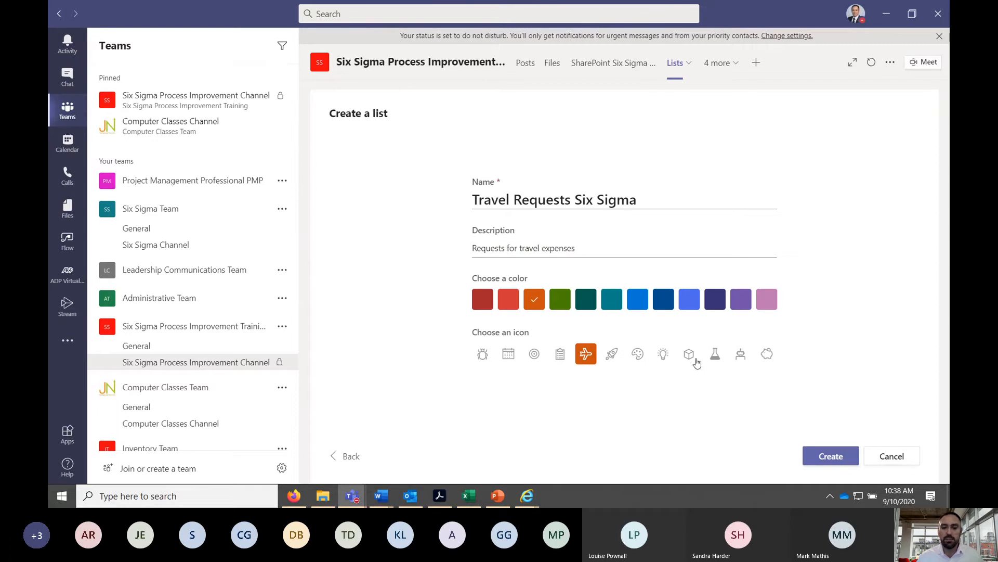
pyautogui.click(826, 463)
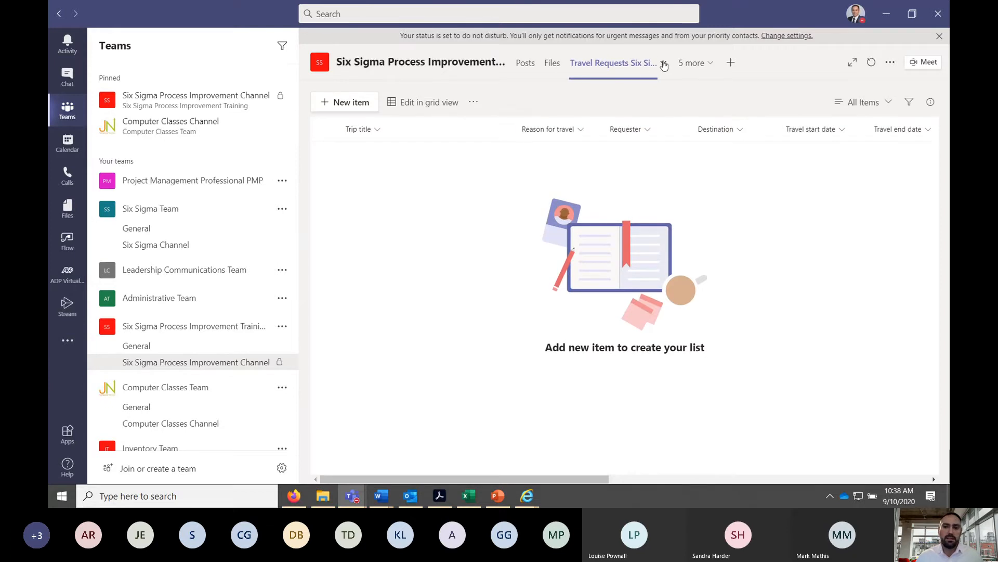
pyautogui.click(631, 75)
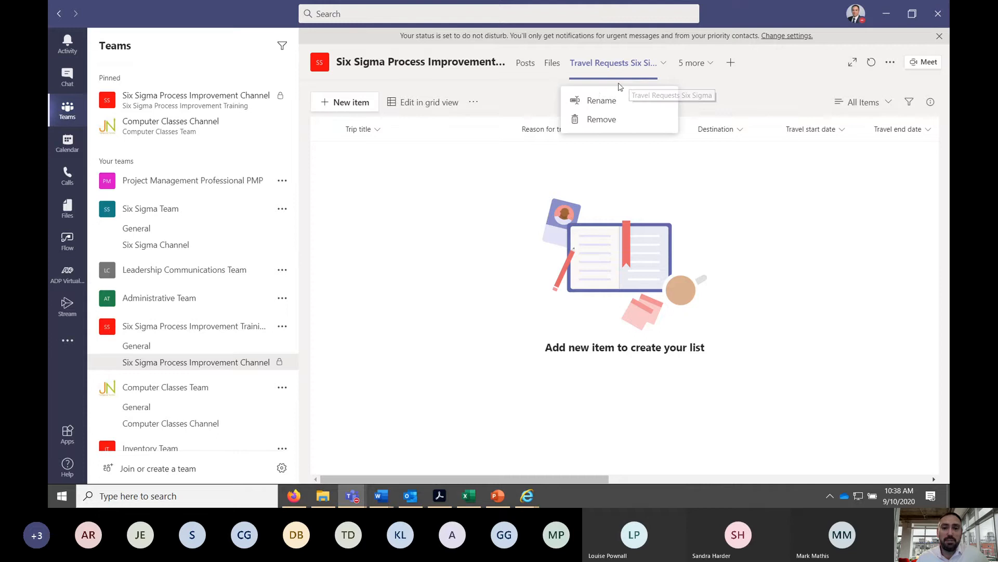
pyautogui.click(515, 243)
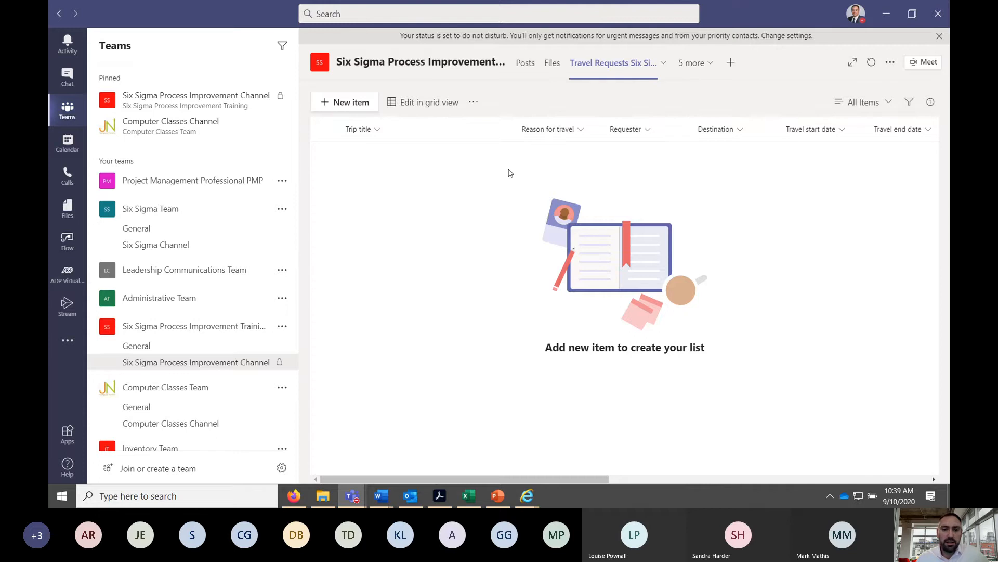
# Step: Start a new list item titled "Sales Team Meeting" with "To discuss Q4 Sales objectives" as the reason for travel
pyautogui.click(350, 103)
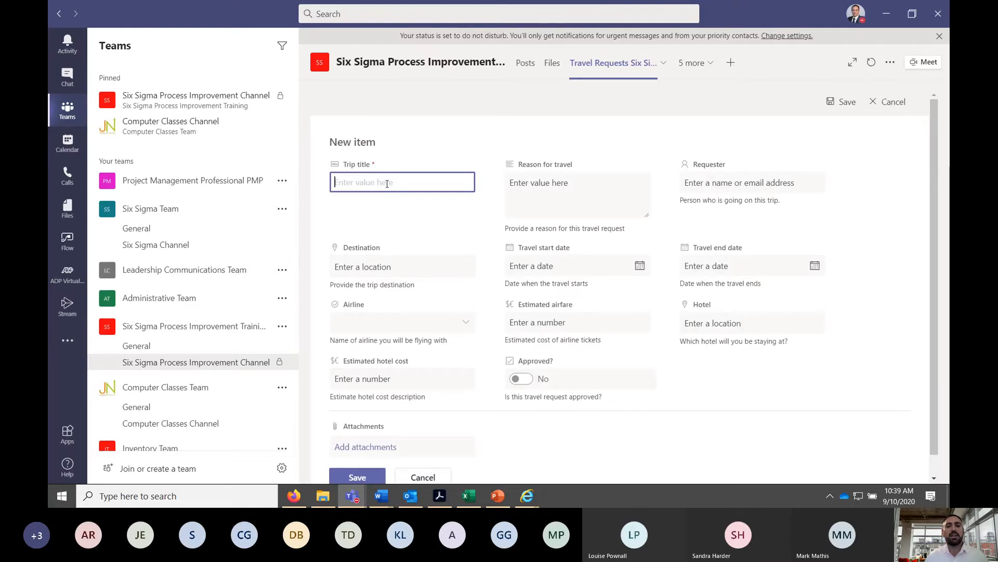
pyautogui.write('Sales Team Meeting')
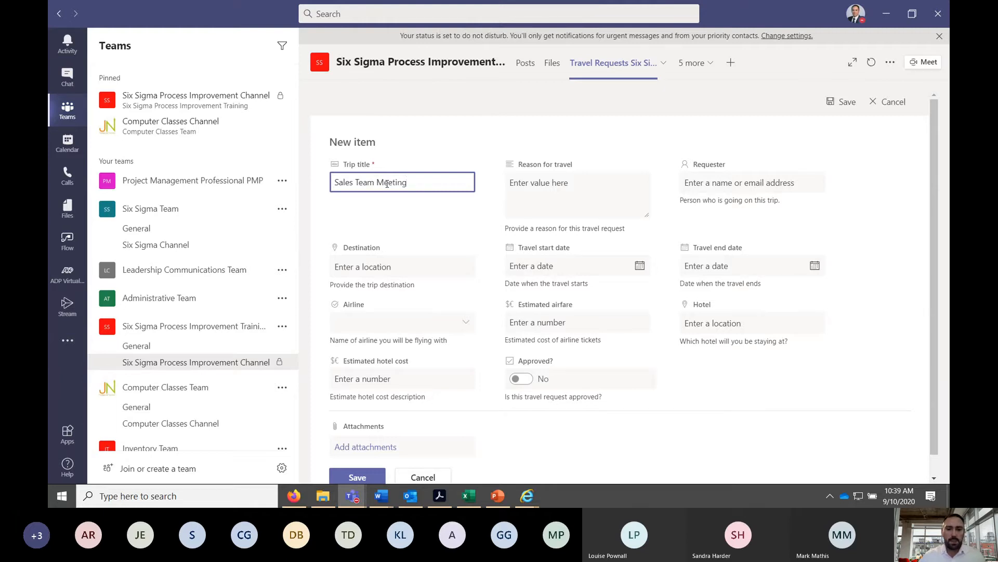
pyautogui.hotkey('ctrl', 'a')
pyautogui.click(549, 182)
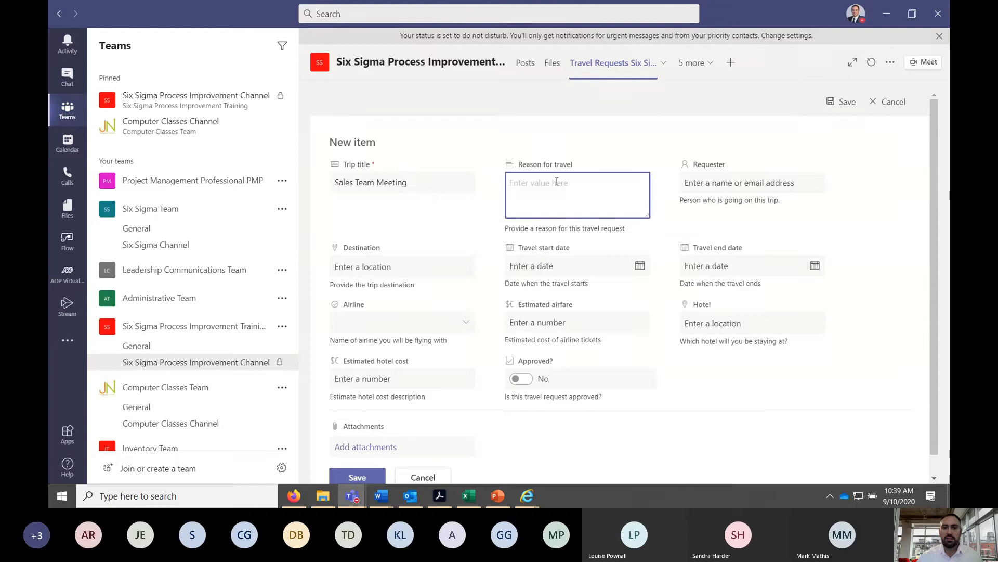
pyautogui.write('To discuss')
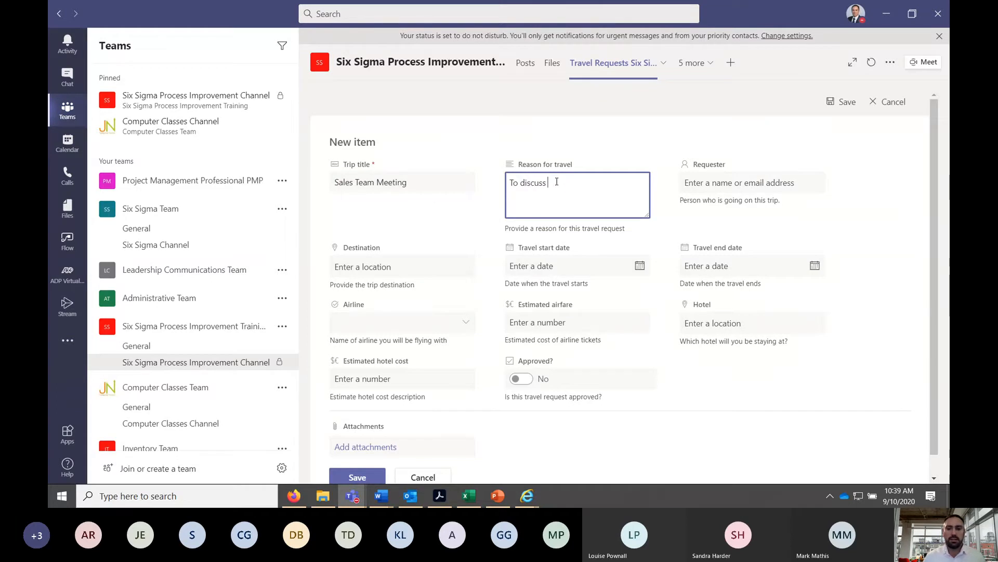
pyautogui.write('3')
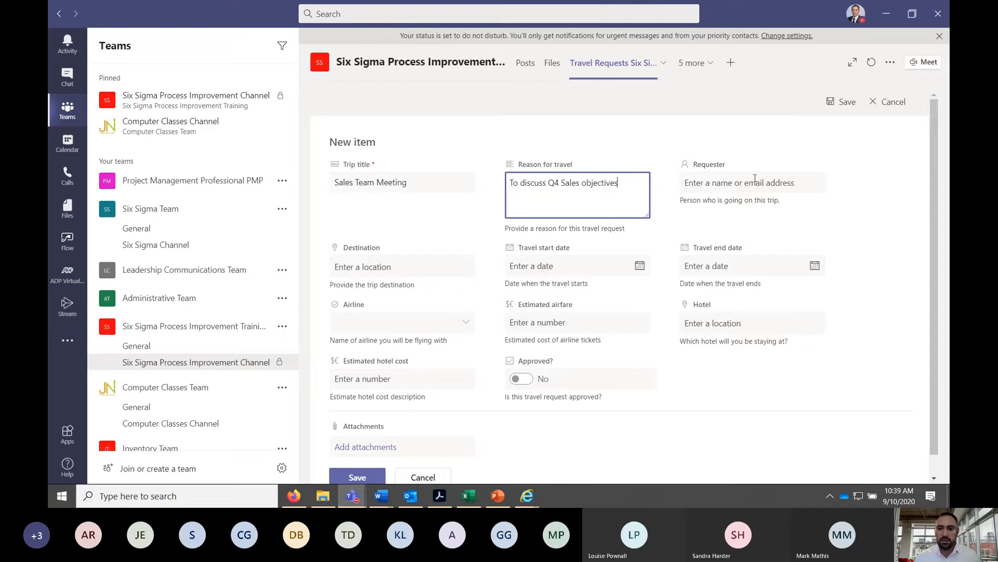
# Step: Enter the traveler's name as requester and choose Kansas City, Kansas, United States as the destination
pyautogui.click(755, 179)
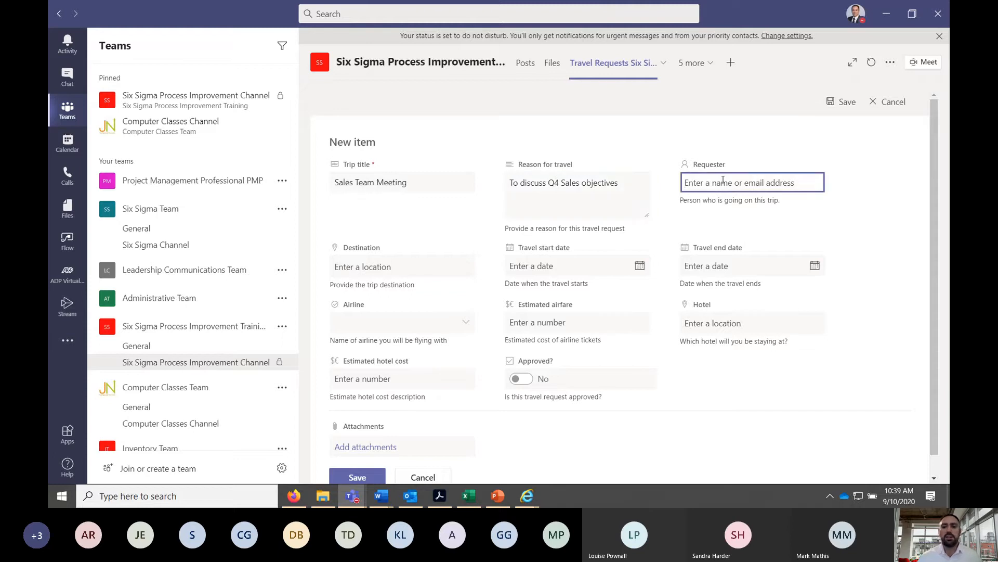
pyautogui.write('j')
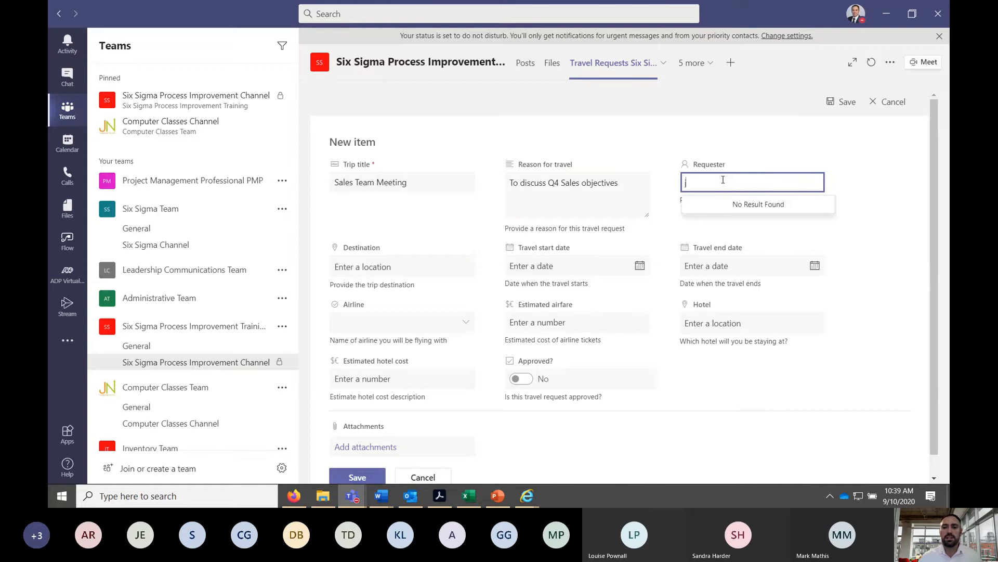
pyautogui.write('ere')
pyautogui.click(740, 216)
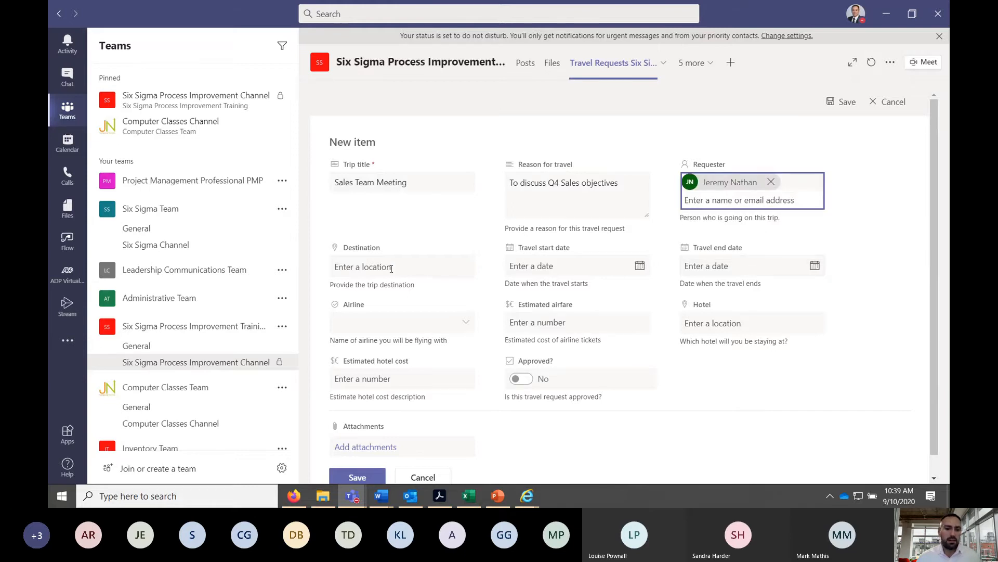
pyautogui.click(391, 267)
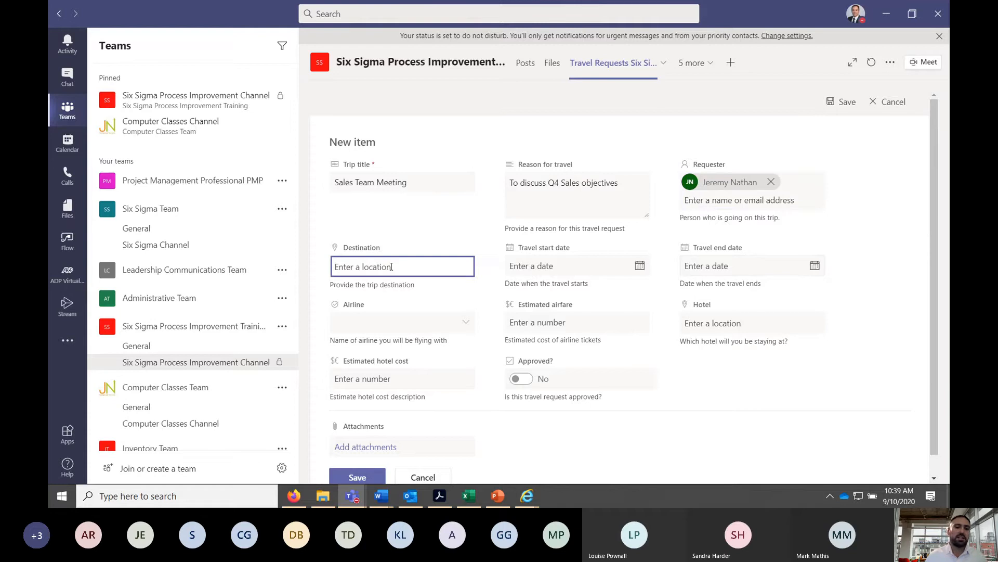
pyautogui.write('Kas')
pyautogui.press('BackSpace')
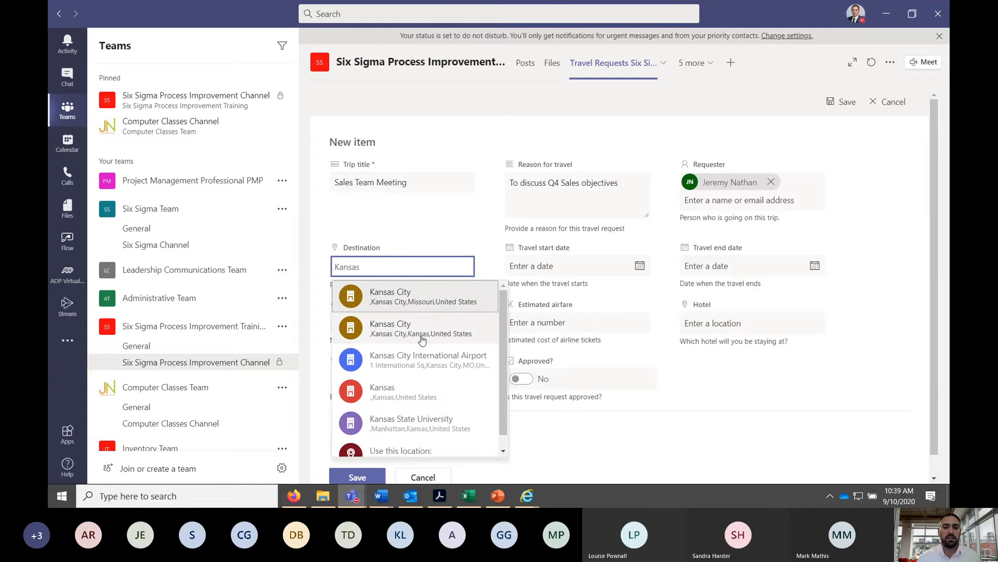
pyautogui.click(407, 326)
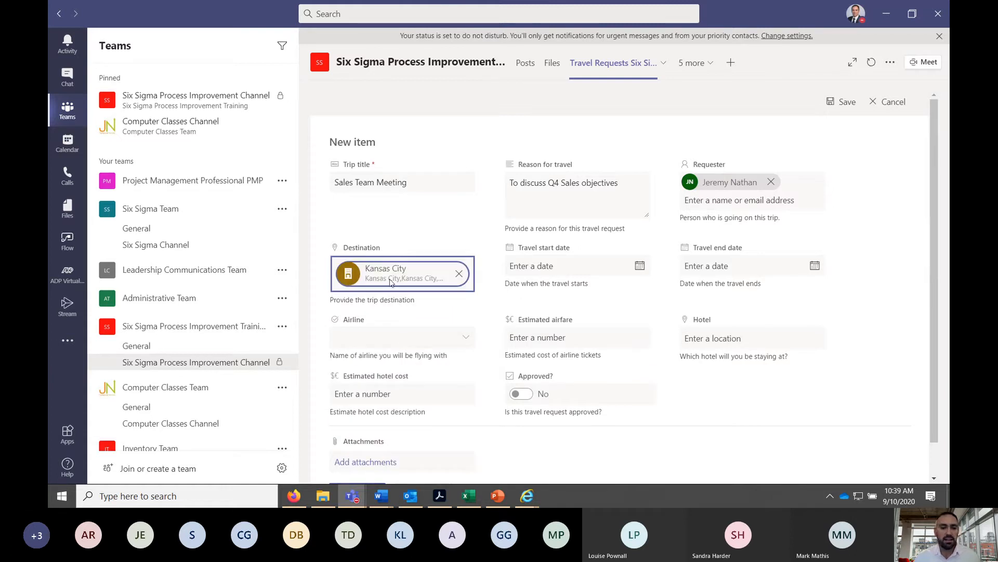
# Step: Set the travel start date to 9/28/2020 and the travel end date to 10/2/2020
pyautogui.click(568, 259)
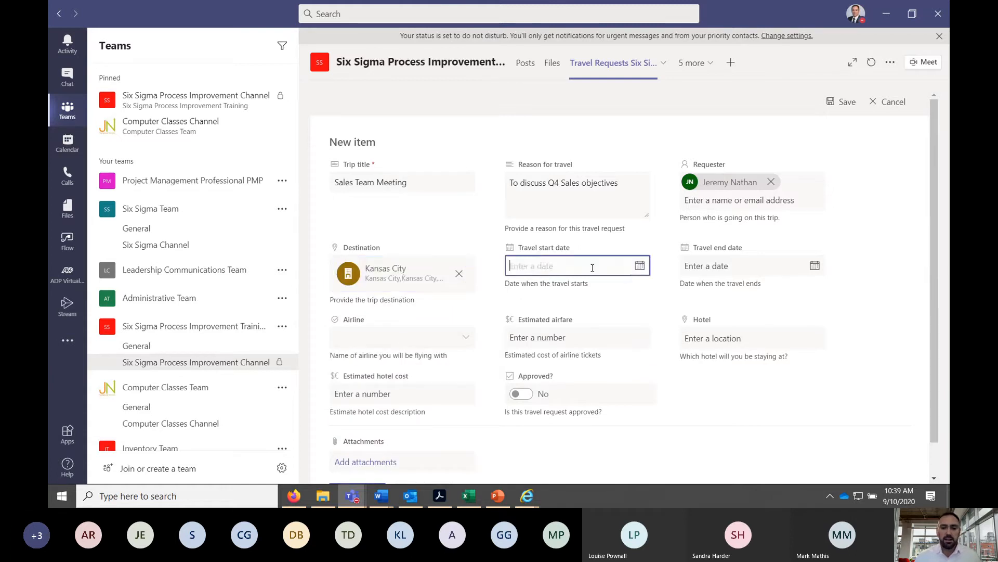
pyautogui.click(639, 266)
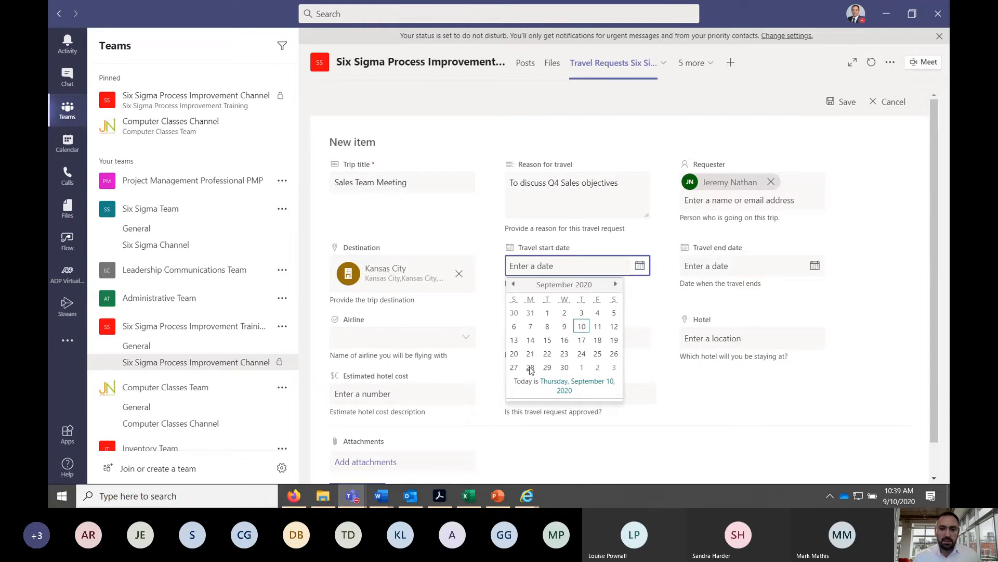
pyautogui.click(530, 367)
pyautogui.click(814, 267)
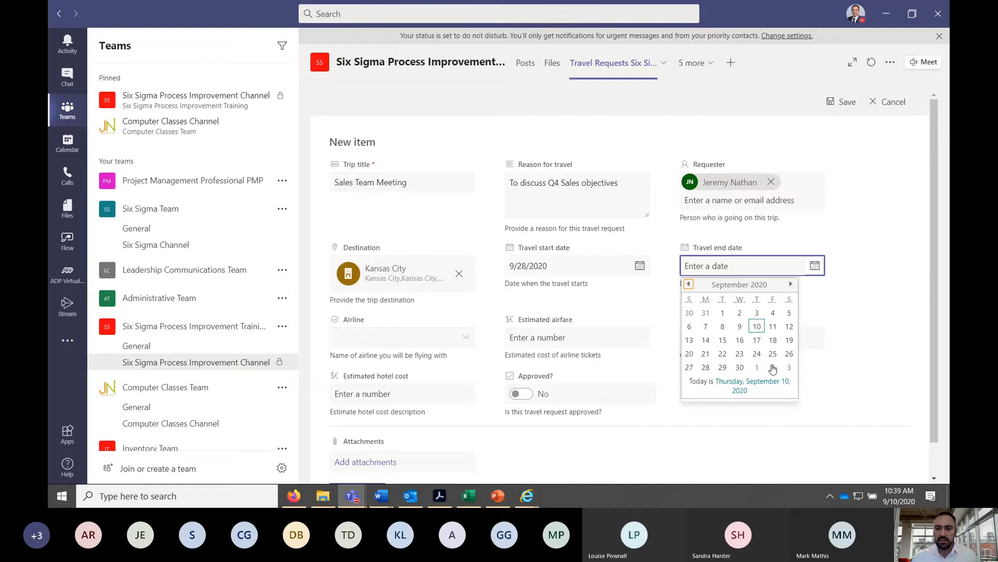
pyautogui.click(772, 368)
# Step: Choose Southwest as the airline and find and select the Hilton Garden Inn in Kansas City, Kansas, as the hotel
pyautogui.click(461, 337)
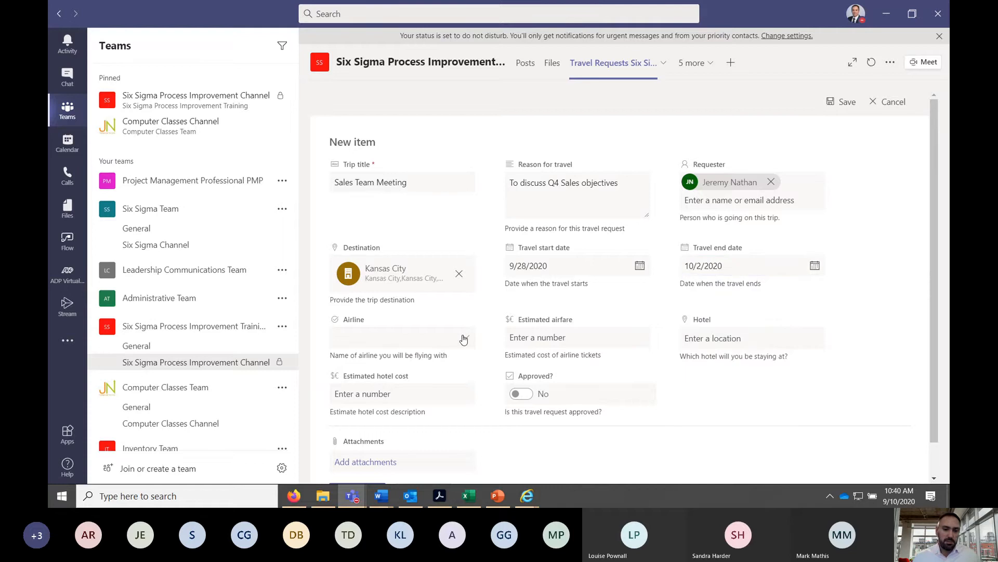
pyautogui.click(355, 402)
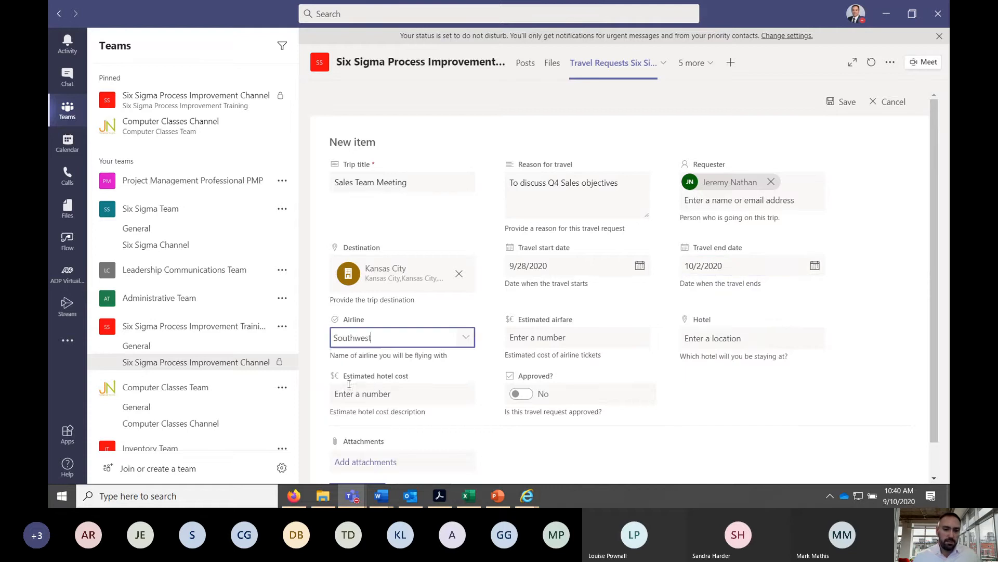
pyautogui.click(705, 337)
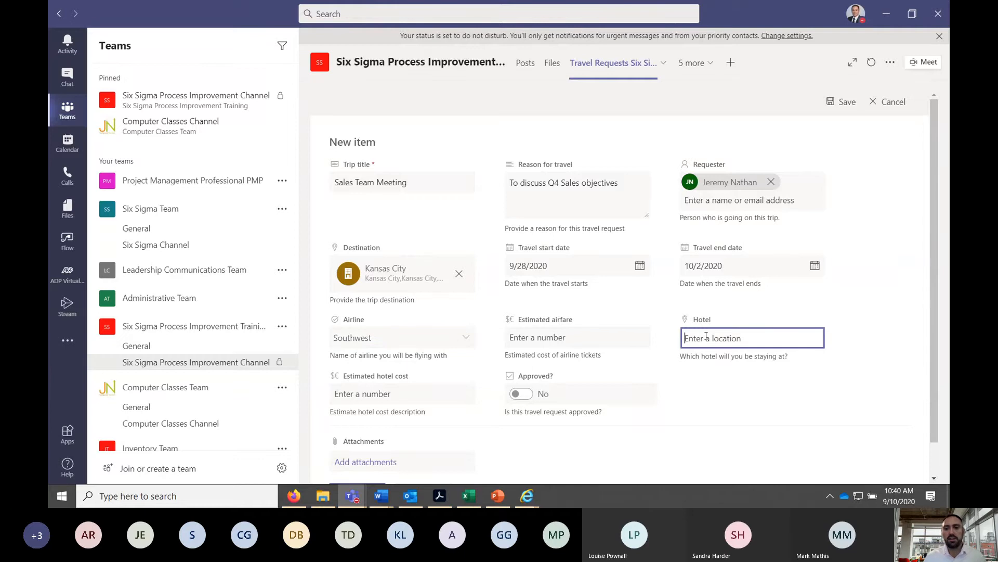
pyautogui.write('Hilton')
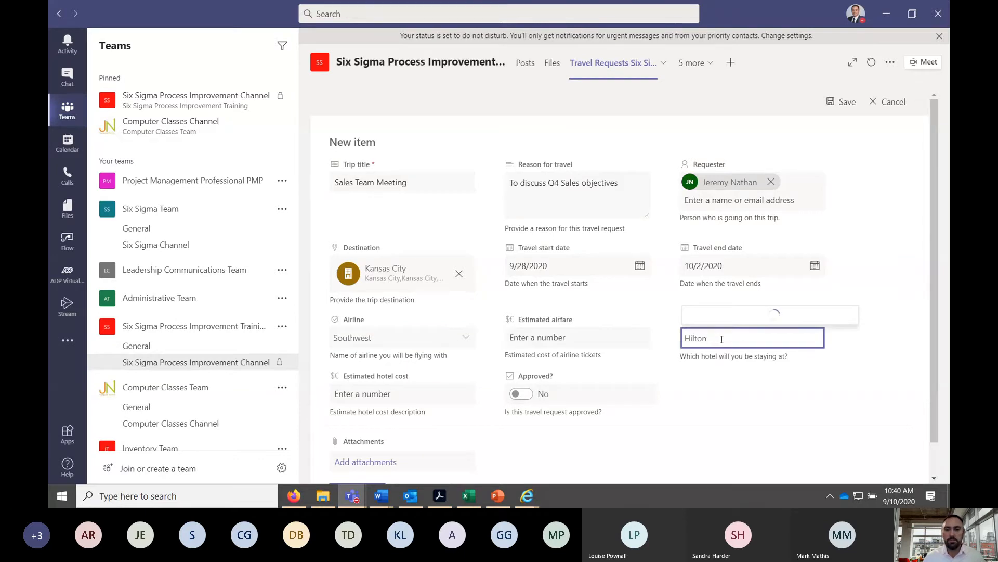
pyautogui.write(' garden inn')
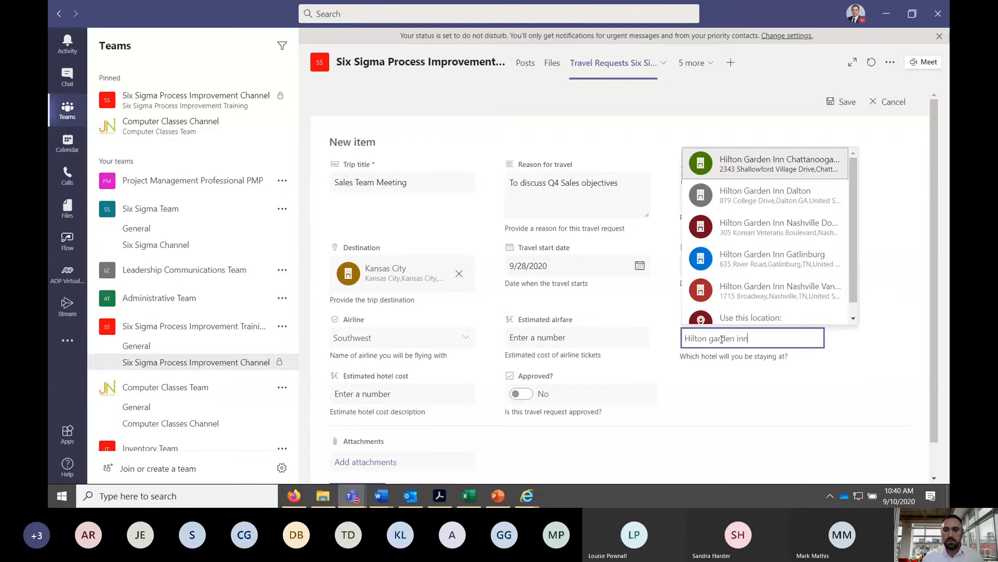
pyautogui.write(' kans')
pyautogui.press('BackSpace')
pyautogui.write('nsa')
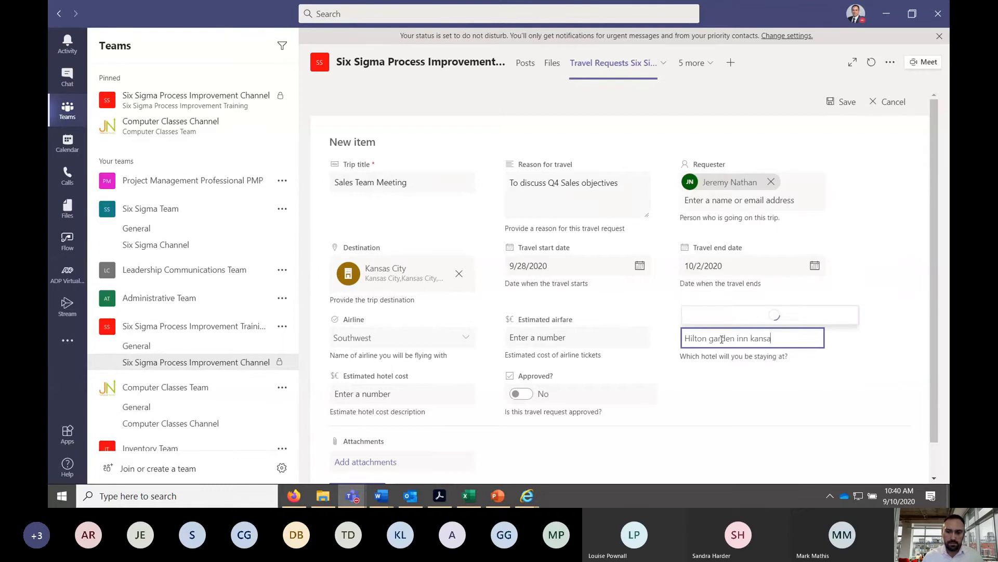
pyautogui.write('s city')
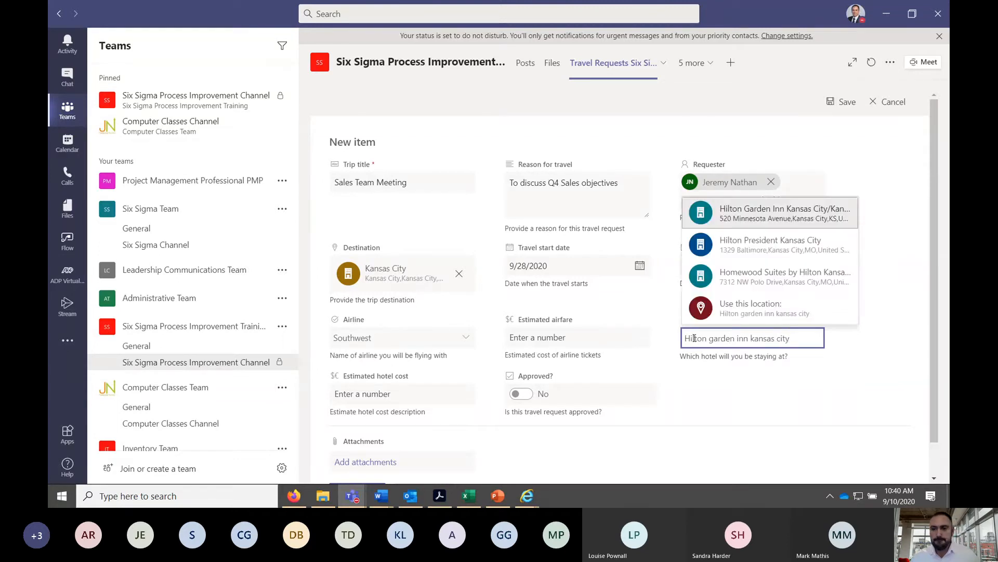
pyautogui.click(757, 222)
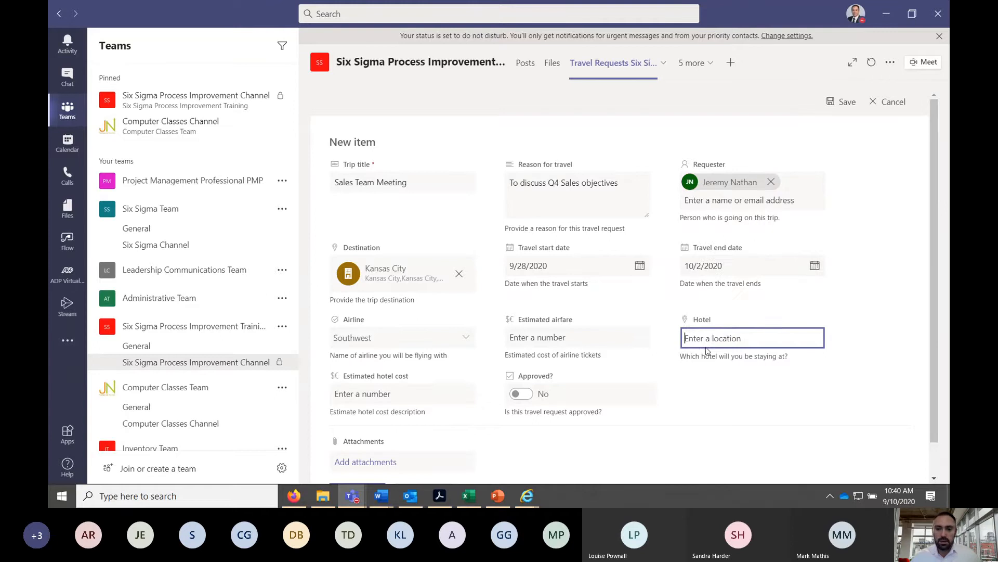
# Step: Enter an estimated airfare of 700 and an estimated hotel cost of 1000, and save the travel request
pyautogui.click(544, 339)
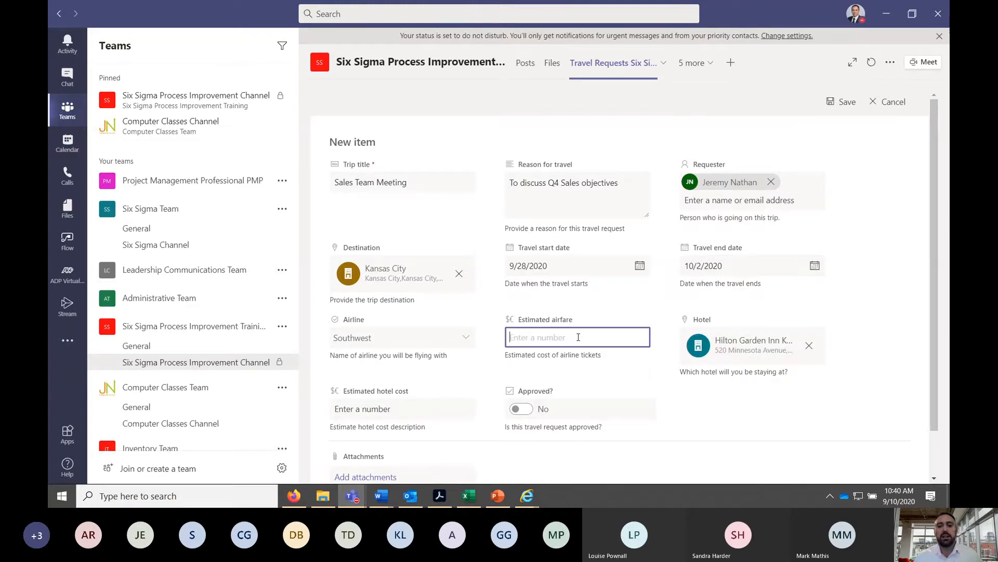
pyautogui.write('700')
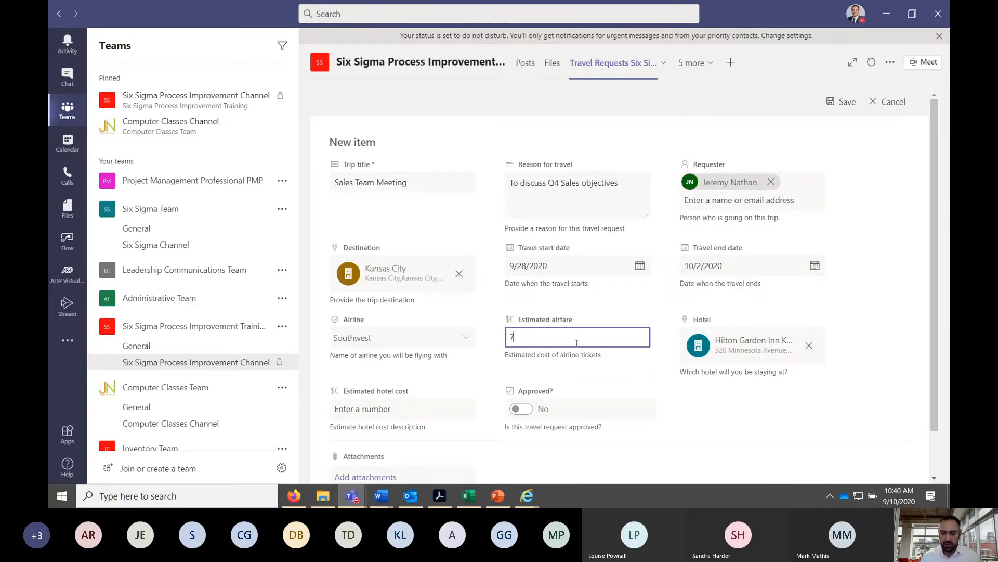
pyautogui.click(396, 407)
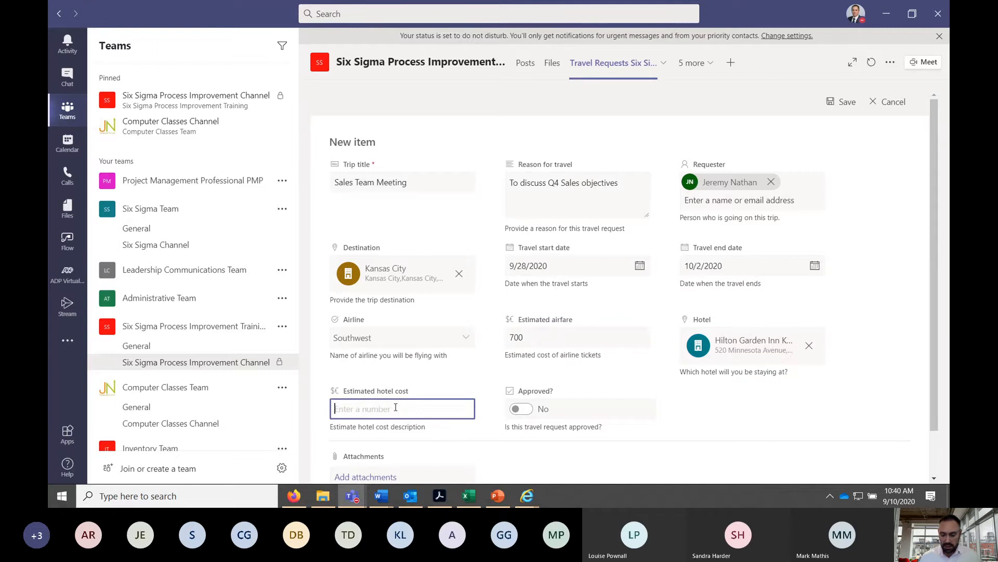
pyautogui.write('1000')
pyautogui.scroll(-1, 399, 407)
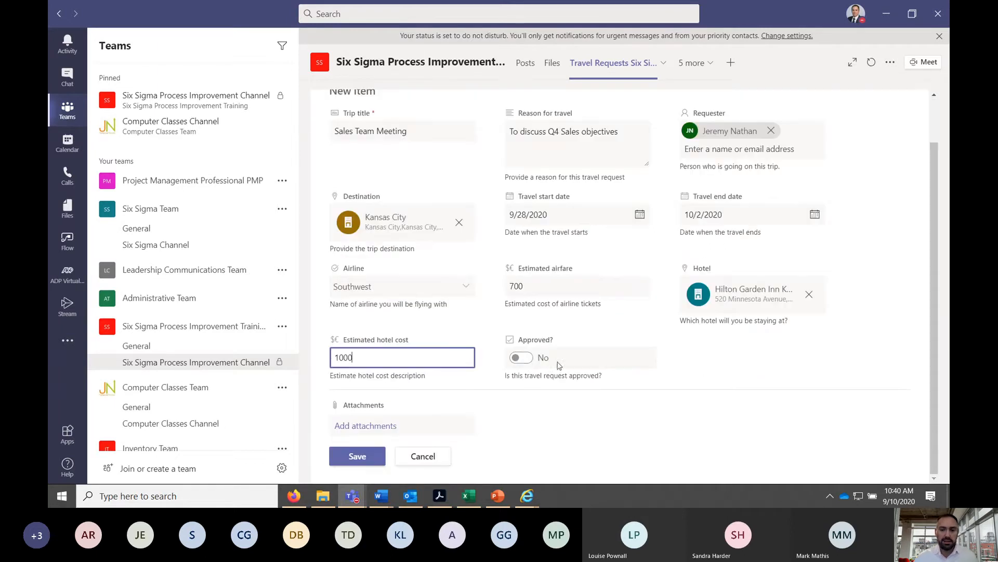
pyautogui.click(352, 461)
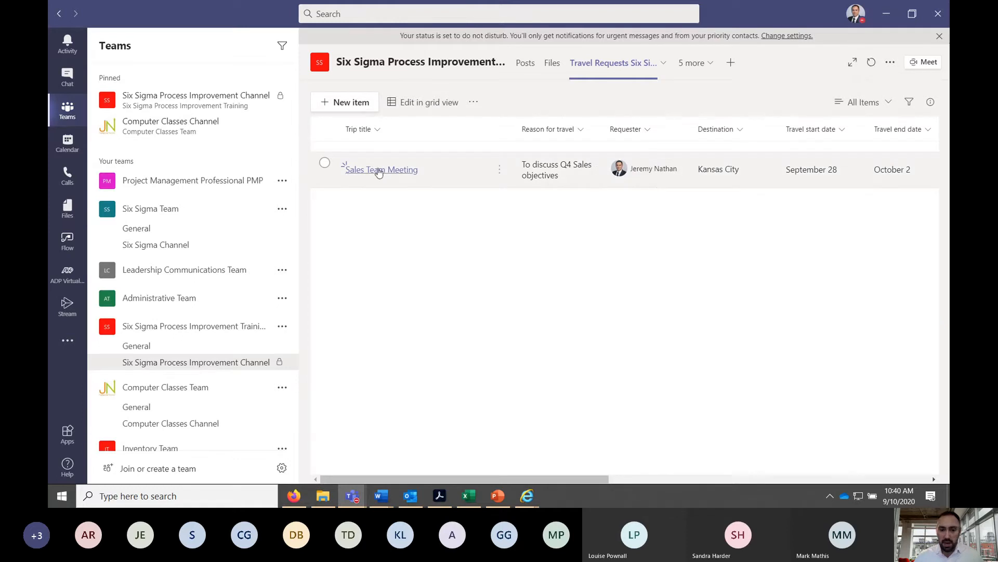
pyautogui.click(353, 104)
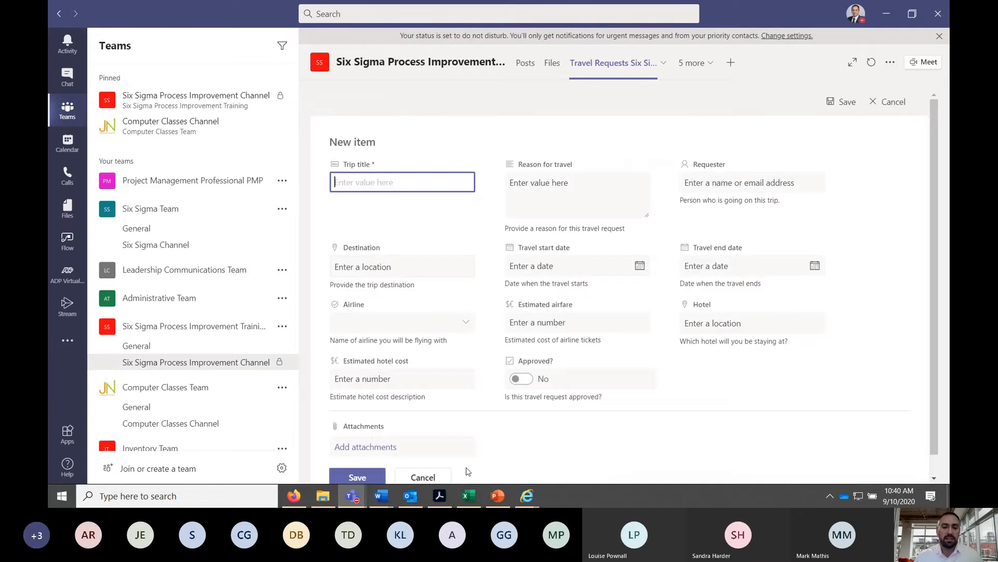
pyautogui.click(436, 476)
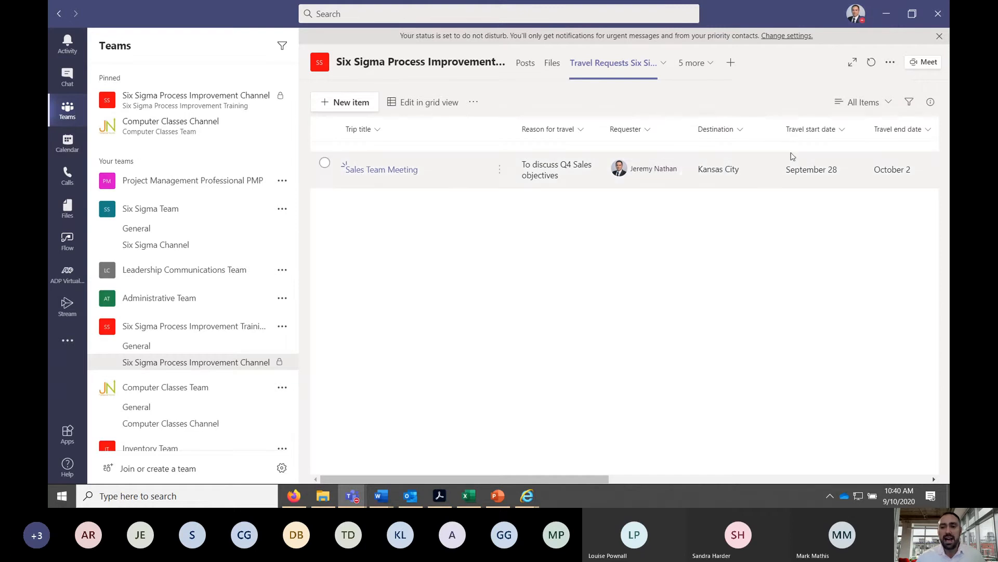
pyautogui.click(891, 63)
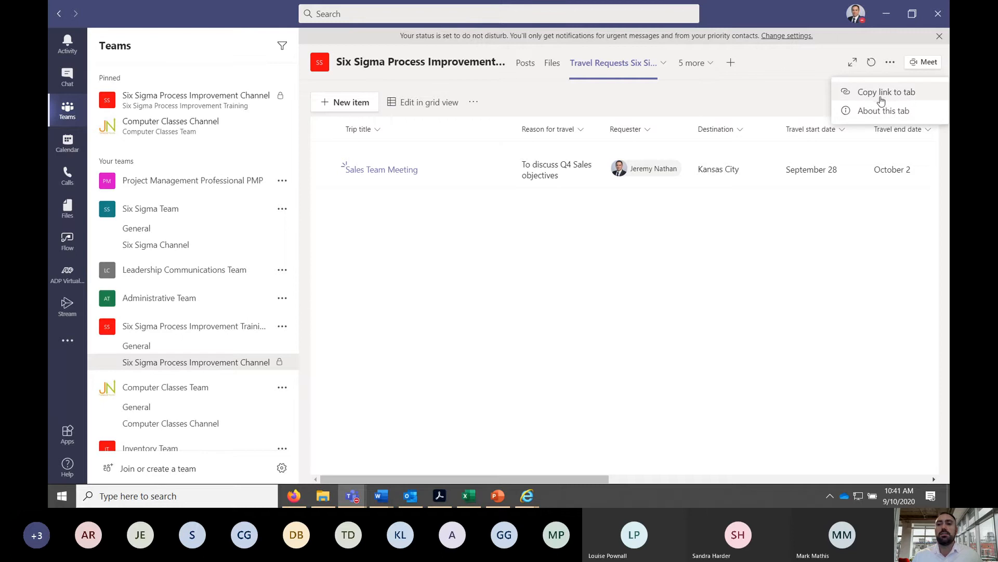
pyautogui.click(891, 65)
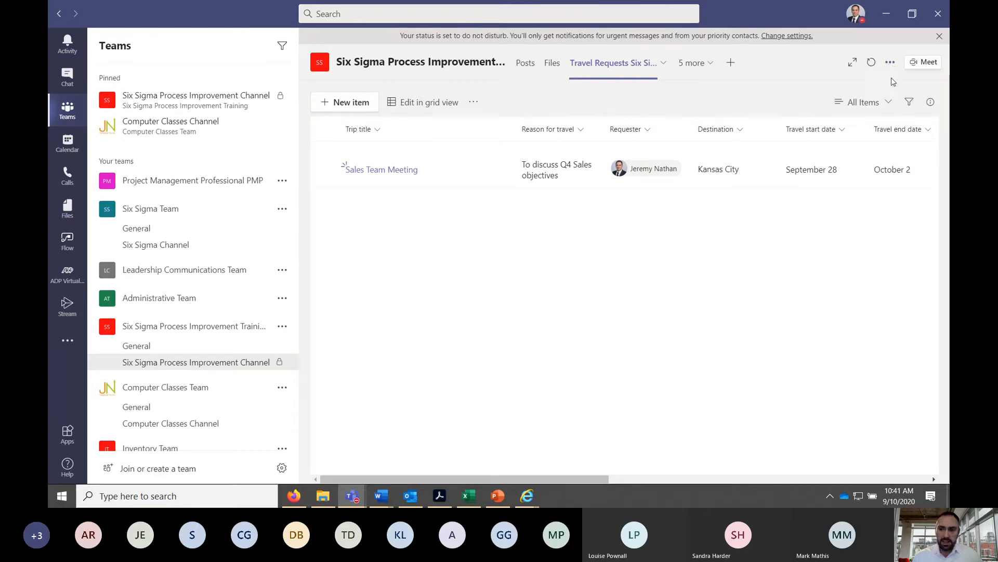
# Step: Copy the link to the Travel Requests tab in Teams and try opening it in a new Firefox tab
pyautogui.click(890, 64)
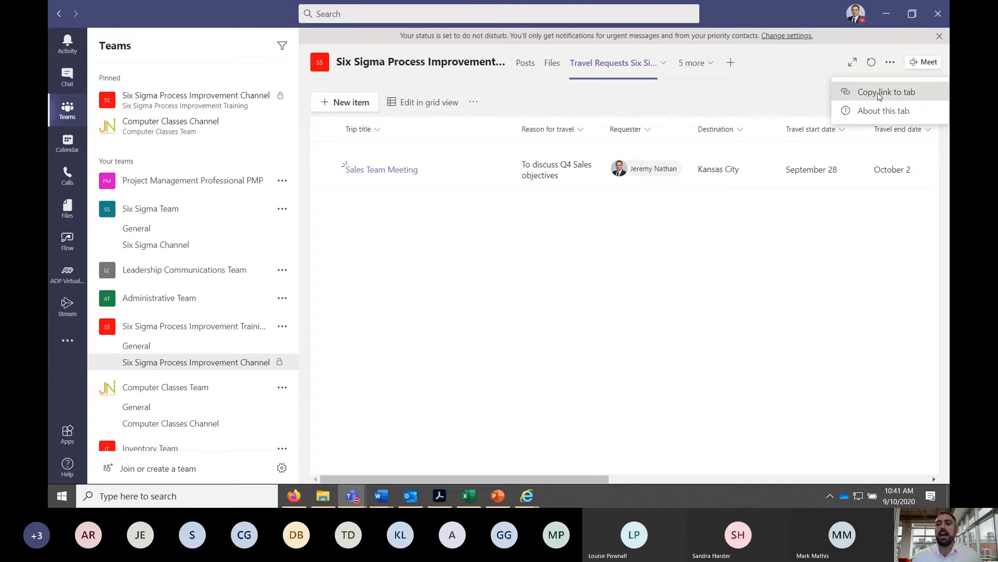
pyautogui.click(878, 94)
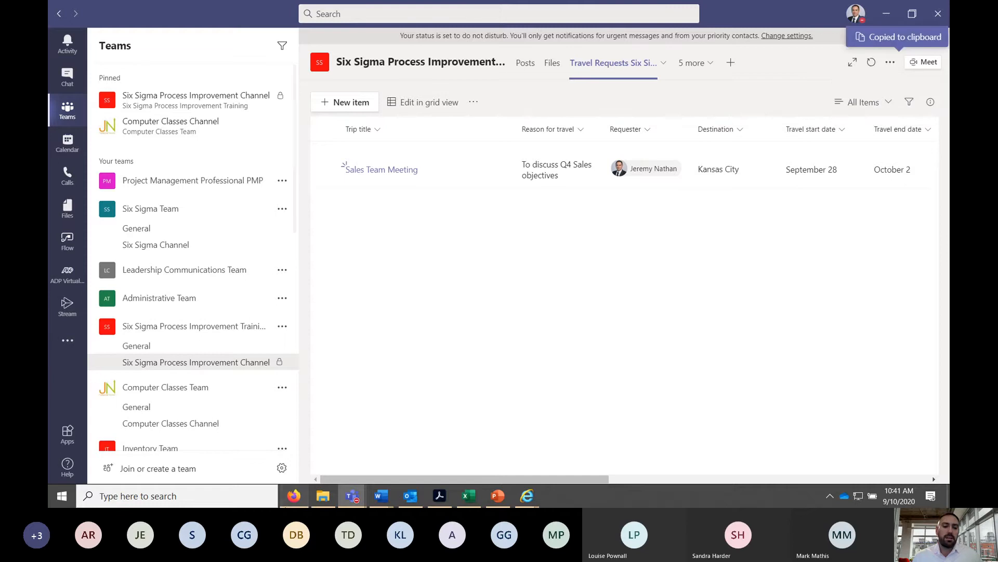
pyautogui.click(287, 503)
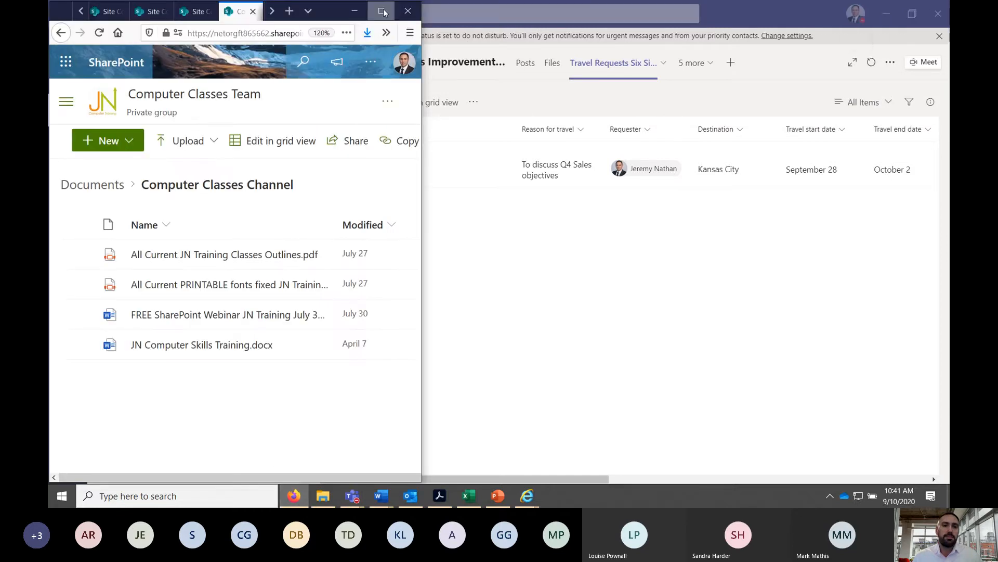
pyautogui.click(381, 11)
pyautogui.click(837, 10)
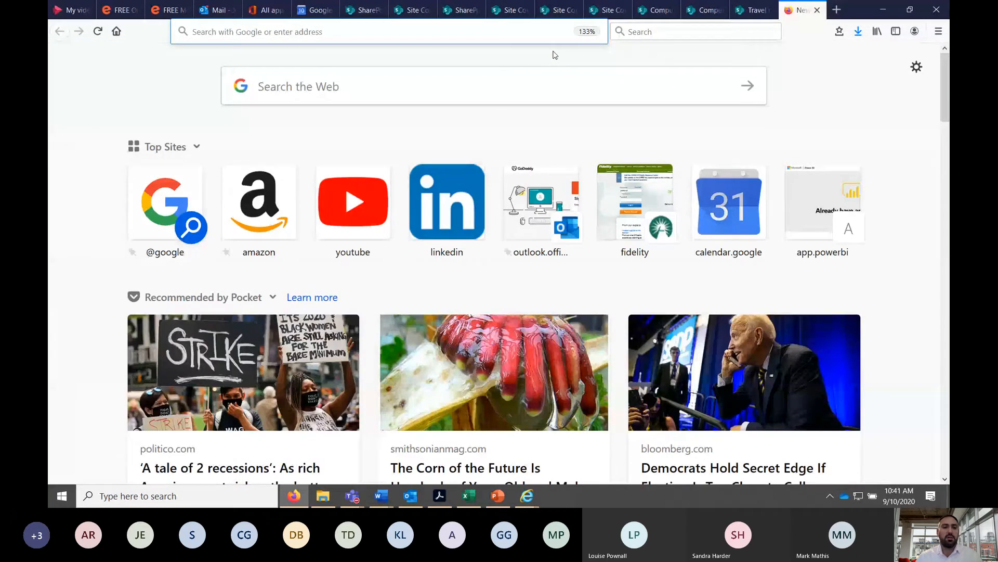
pyautogui.hotkey('ctrl', 'v')
pyautogui.press('Return')
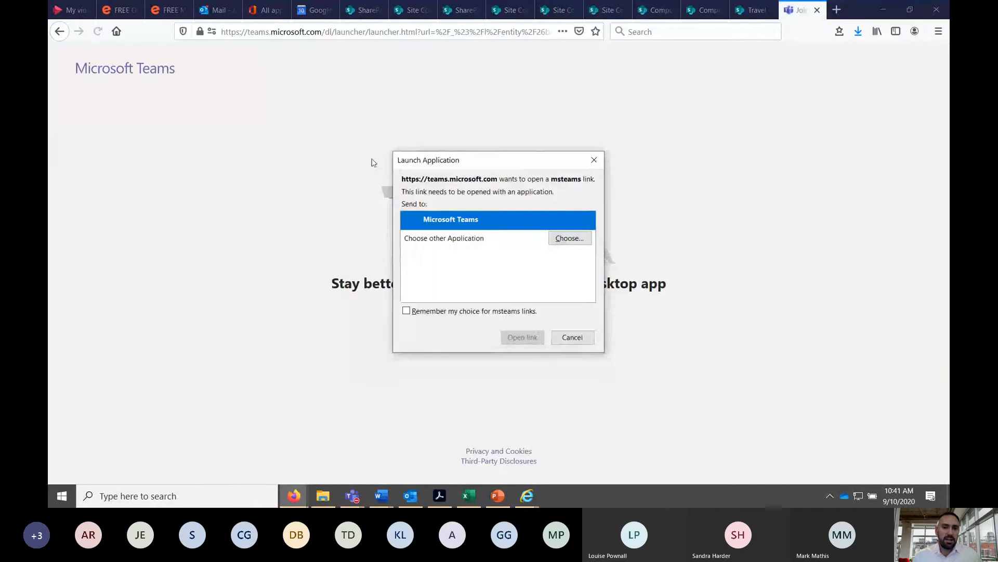
pyautogui.click(593, 159)
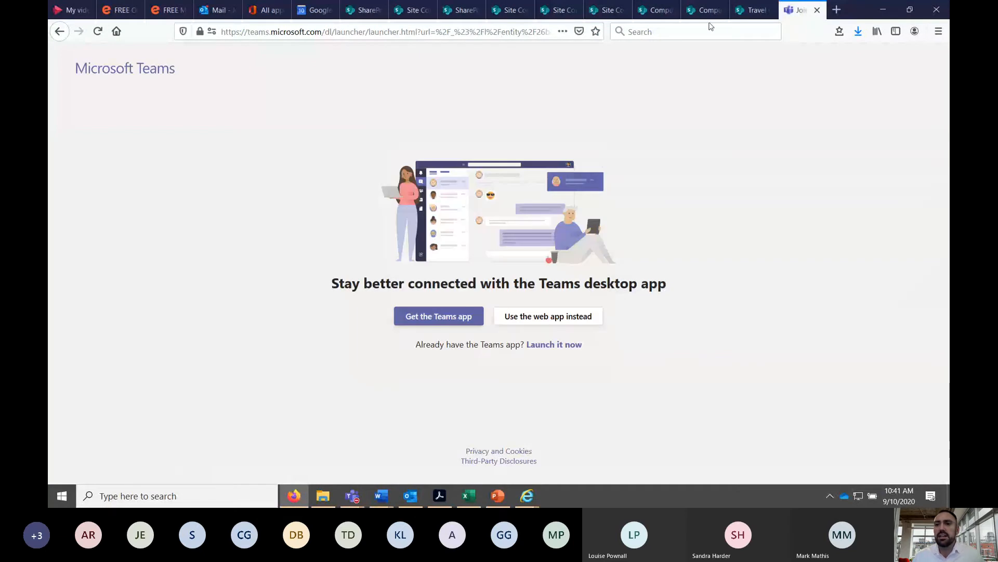
pyautogui.click(817, 11)
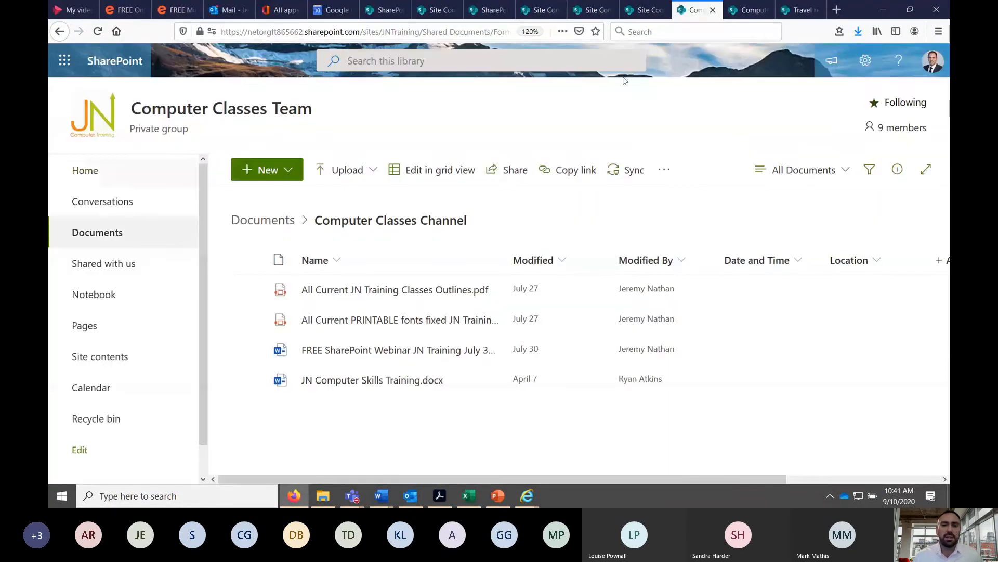
# Step: Open SharePoint from the Office apps page and go to the Six Sigma Process Improvement Training site's contents
pyautogui.click(388, 13)
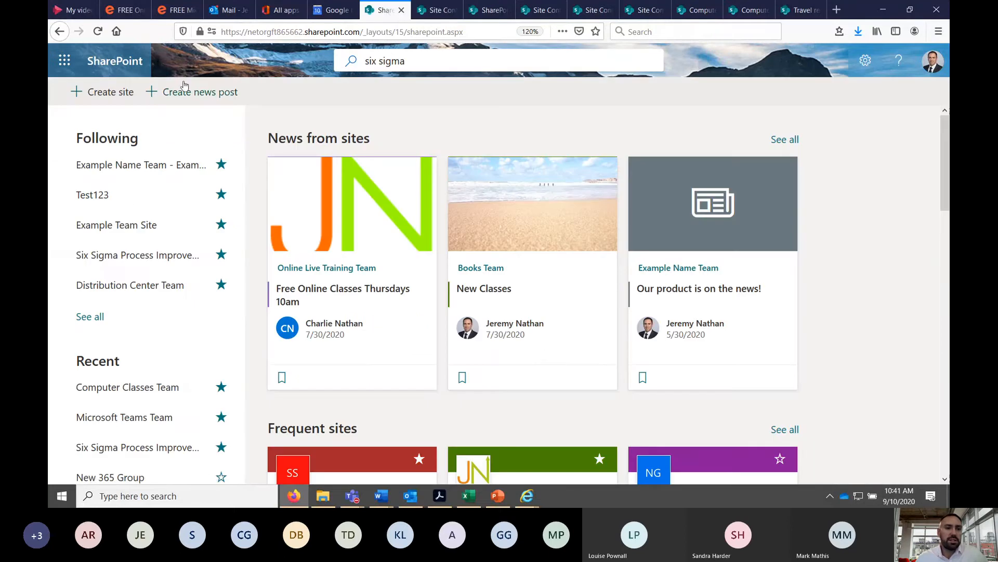
pyautogui.click(280, 11)
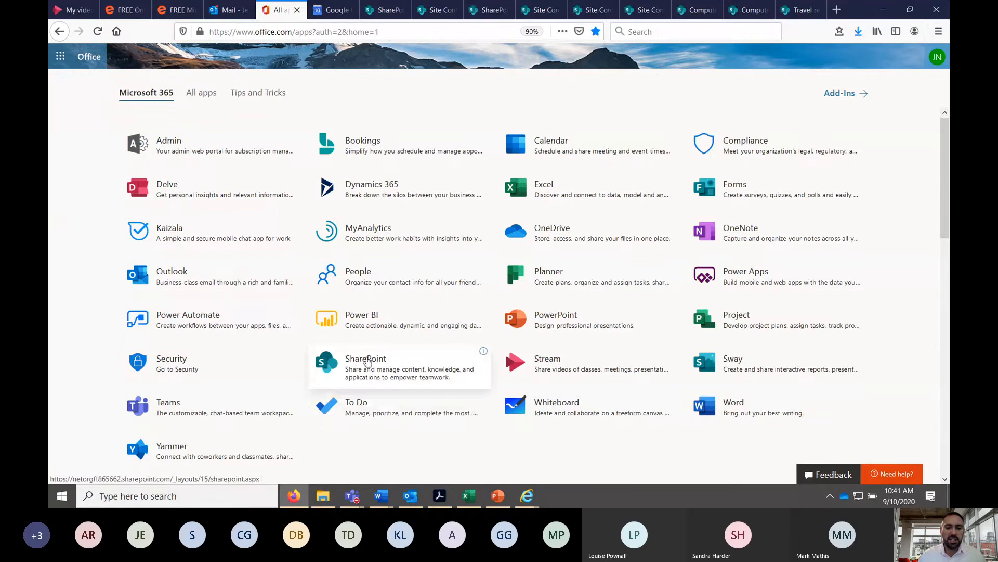
pyautogui.click(368, 365)
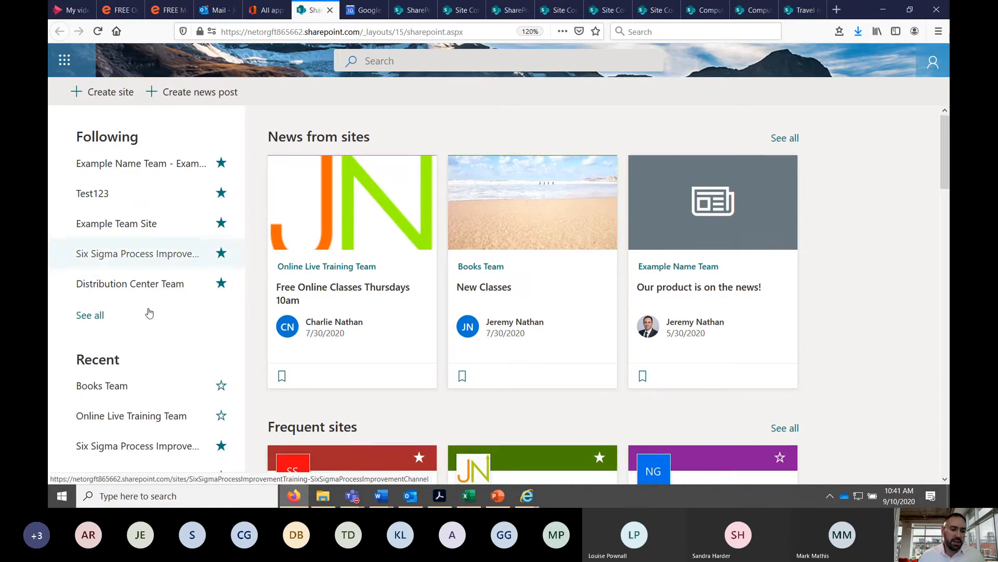
pyautogui.scroll(-3, 149, 312)
pyautogui.scroll(1, 99, 364)
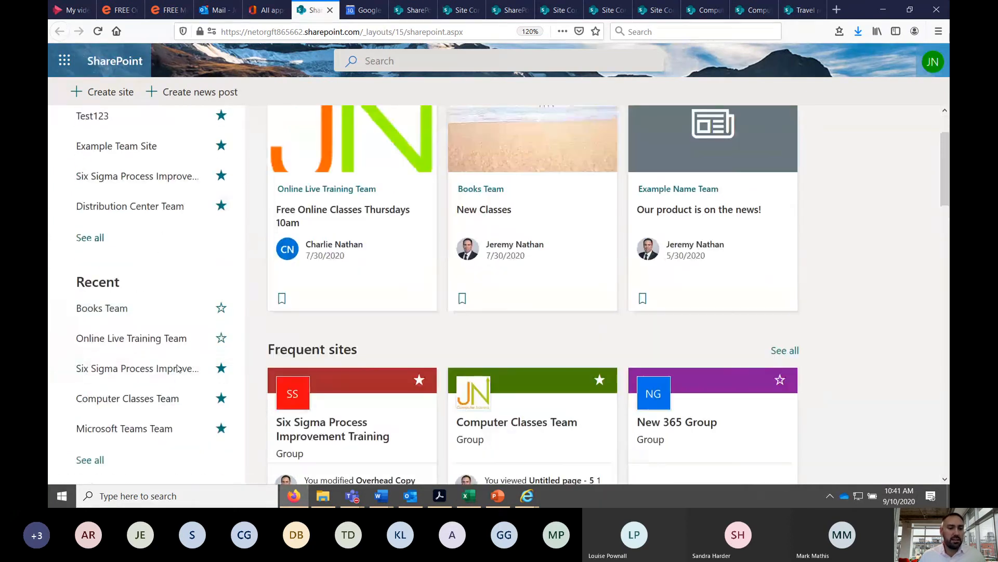
pyautogui.click(111, 369)
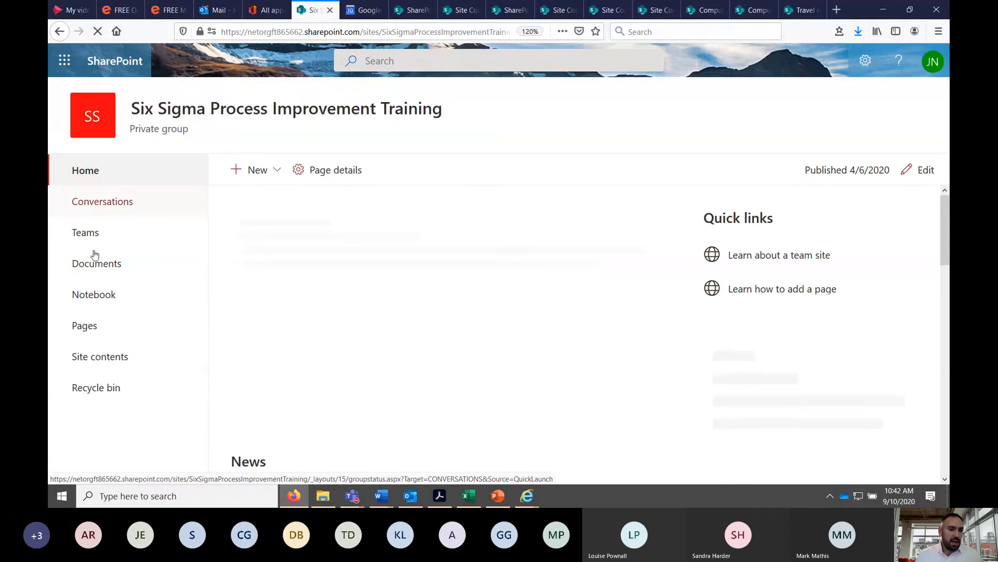
pyautogui.click(98, 362)
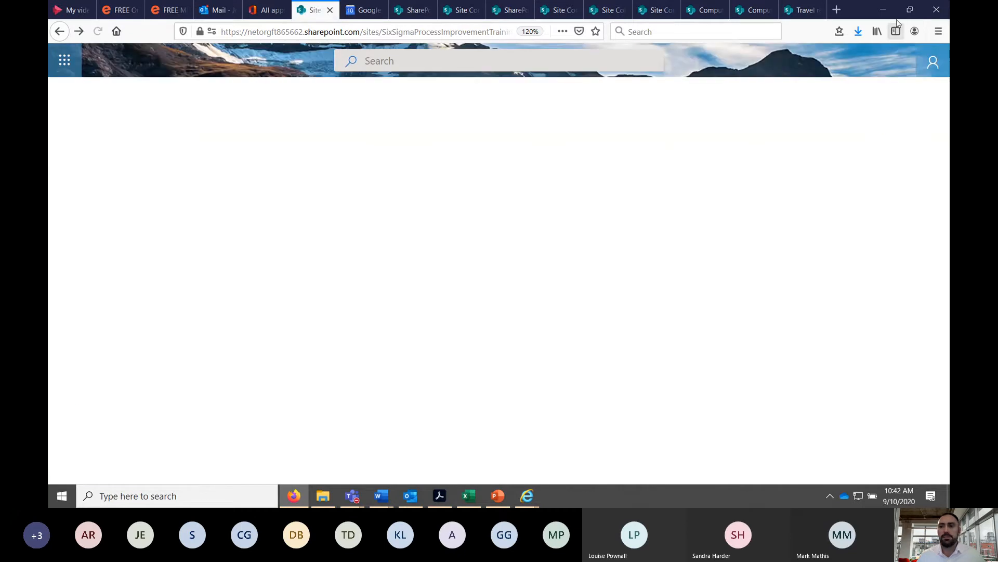
# Step: Check the Travel Requests tab in Teams and return to the site contents in Firefox
pyautogui.click(908, 10)
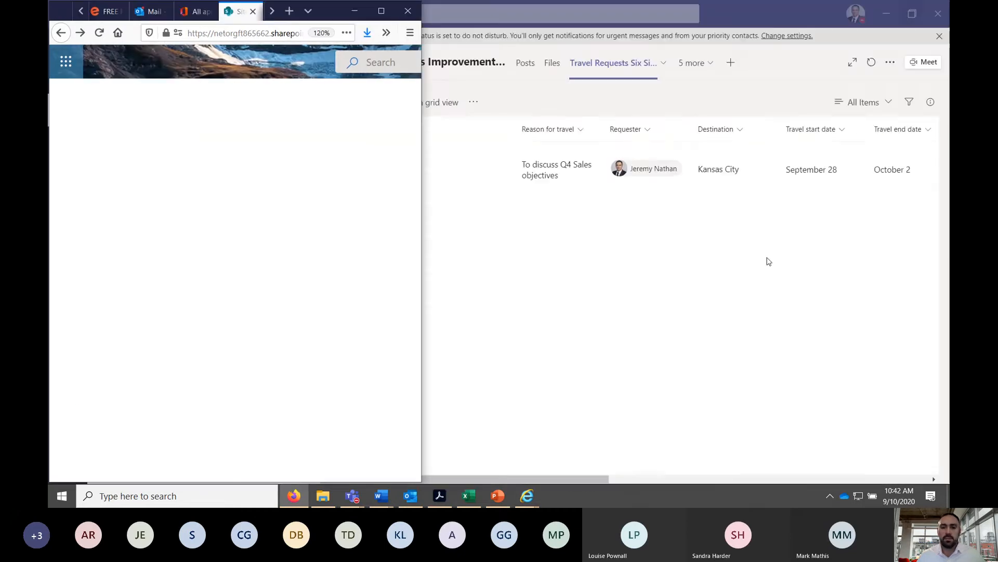
pyautogui.click(753, 18)
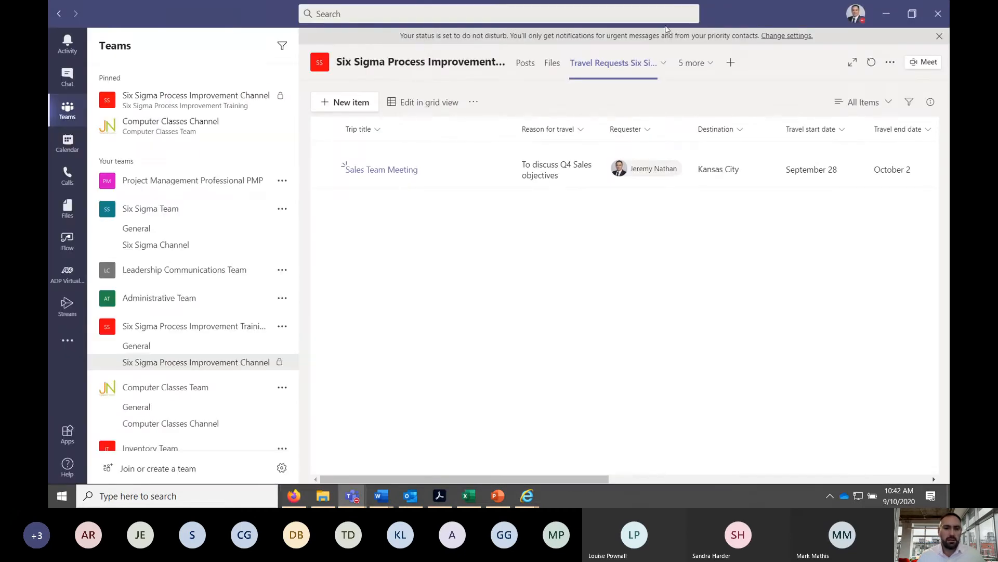
pyautogui.click(917, 13)
pyautogui.click(380, 11)
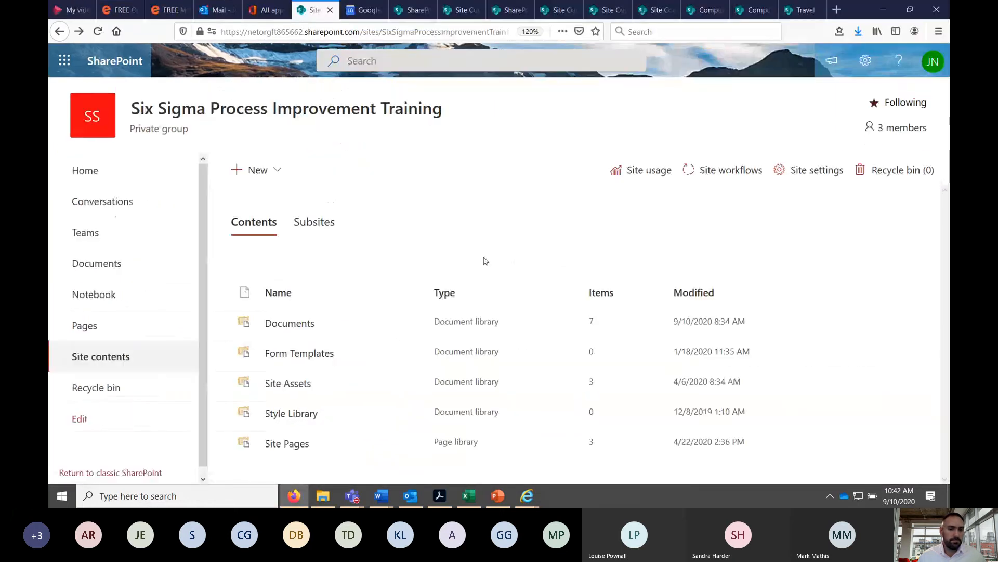
# Step: Look for the travel requests list in the Six Sigma Process Improvement Training site's assets, home page and site contents
pyautogui.click(289, 387)
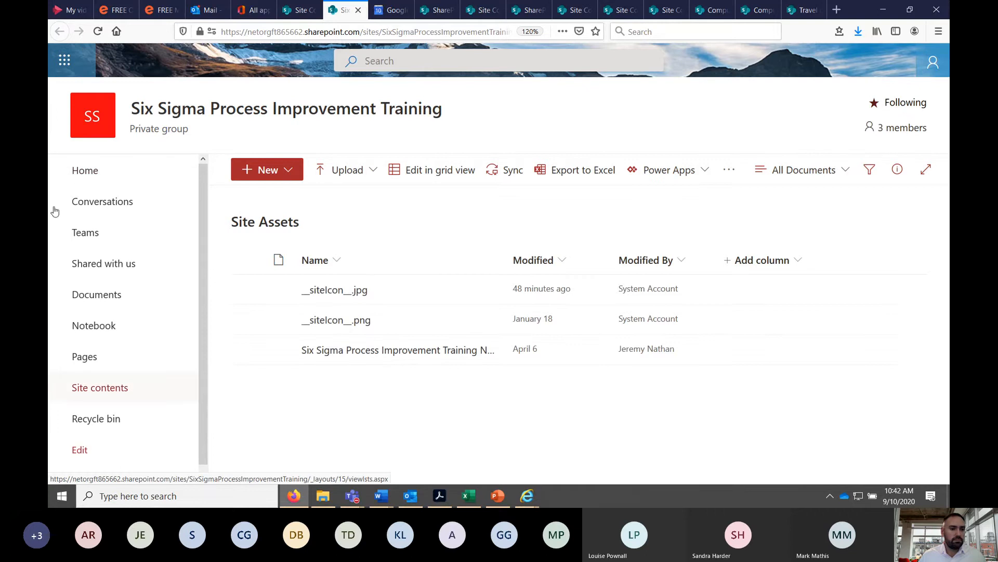
pyautogui.click(86, 177)
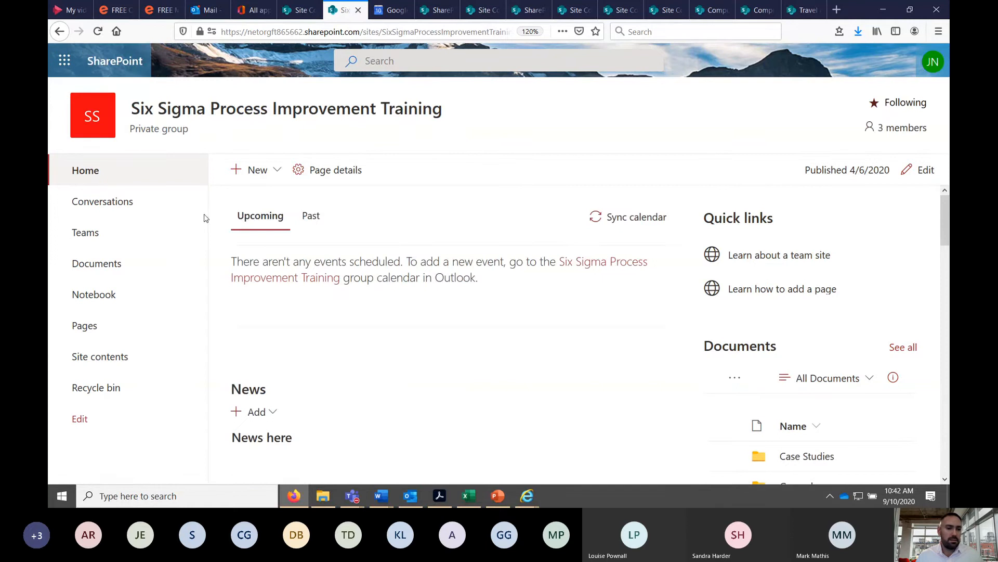
pyautogui.click(95, 358)
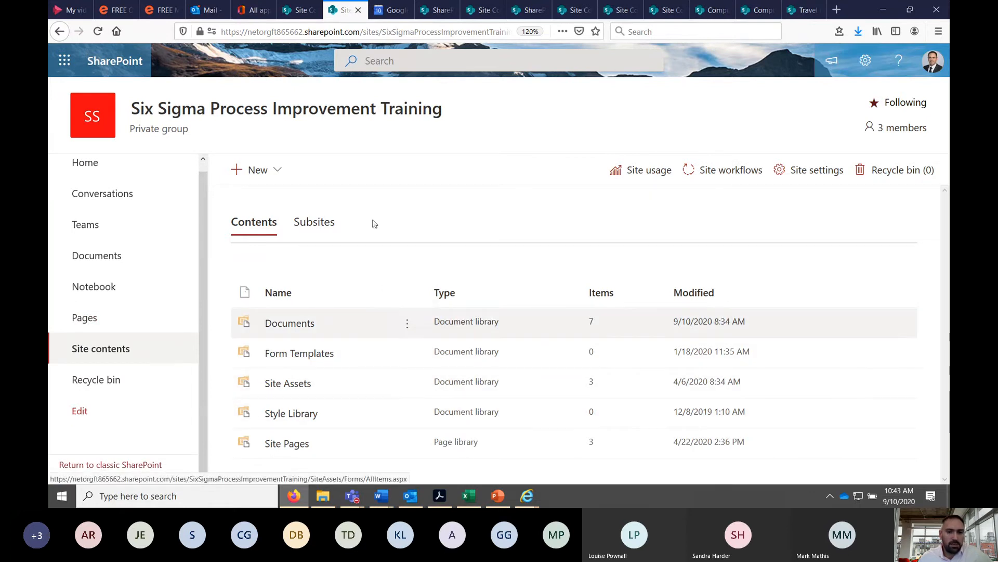
pyautogui.click(295, 10)
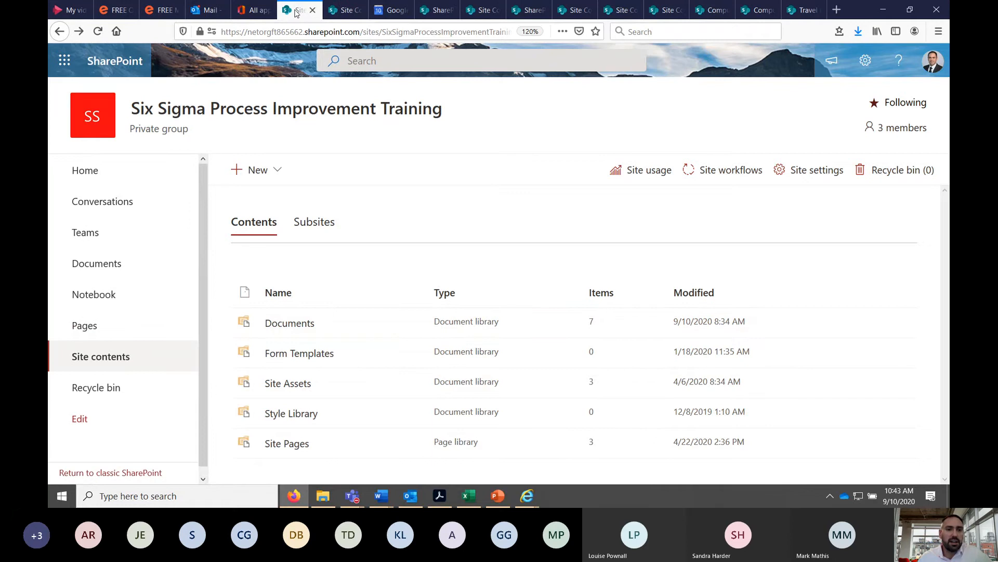
pyautogui.click(485, 12)
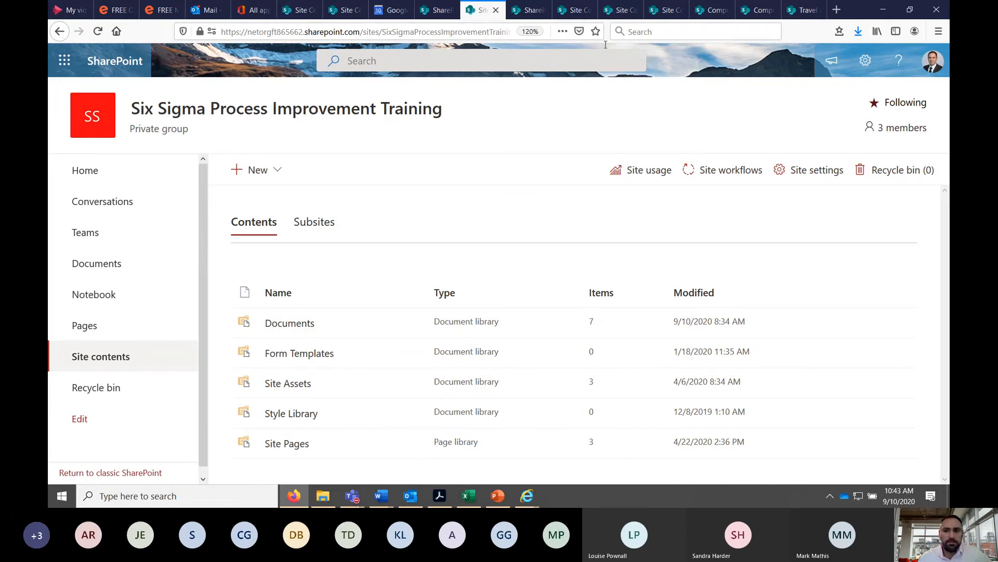
# Step: Open the Travel requests list from the Computer Classes Team's site contents in SharePoint
pyautogui.click(527, 11)
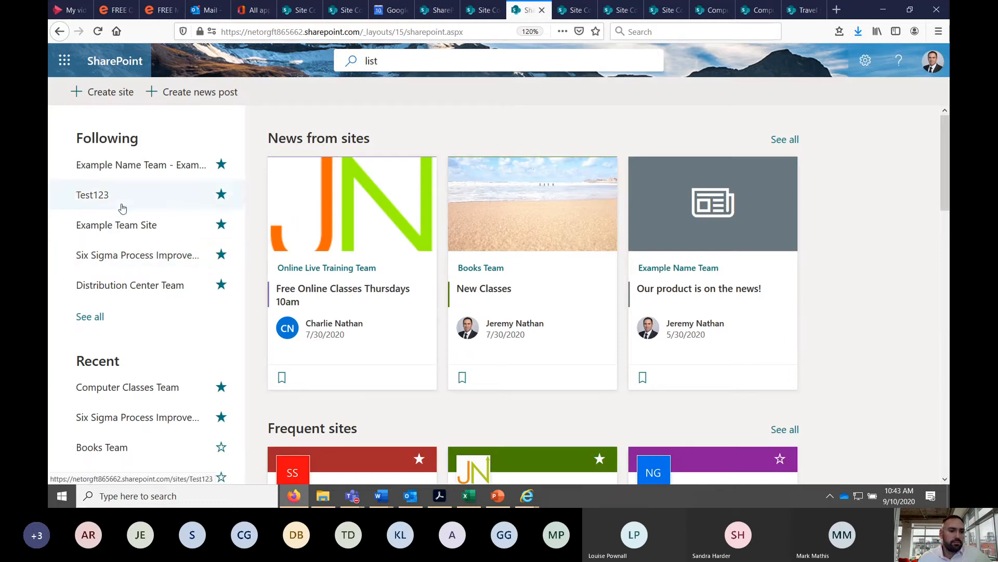
pyautogui.click(140, 394)
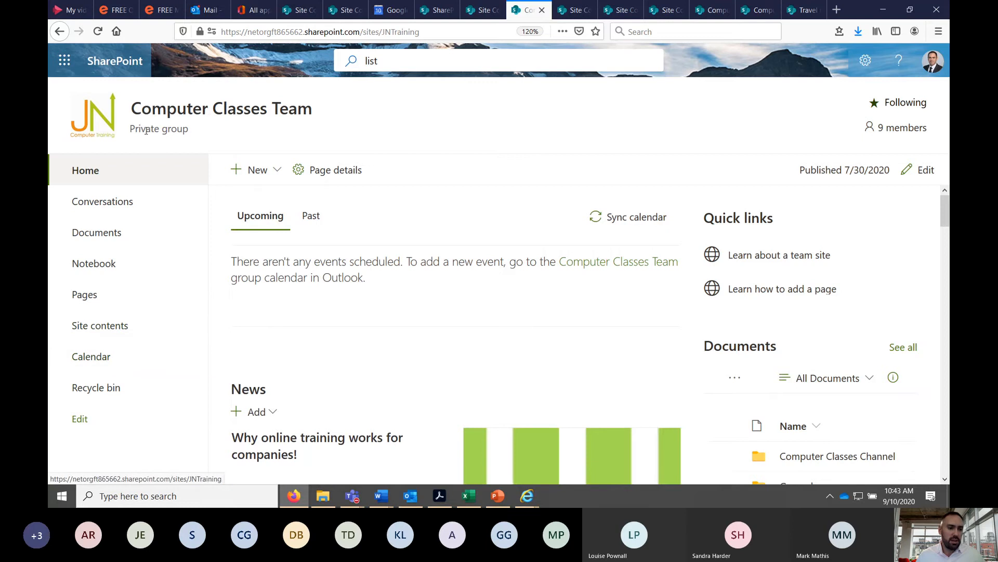
pyautogui.click(105, 326)
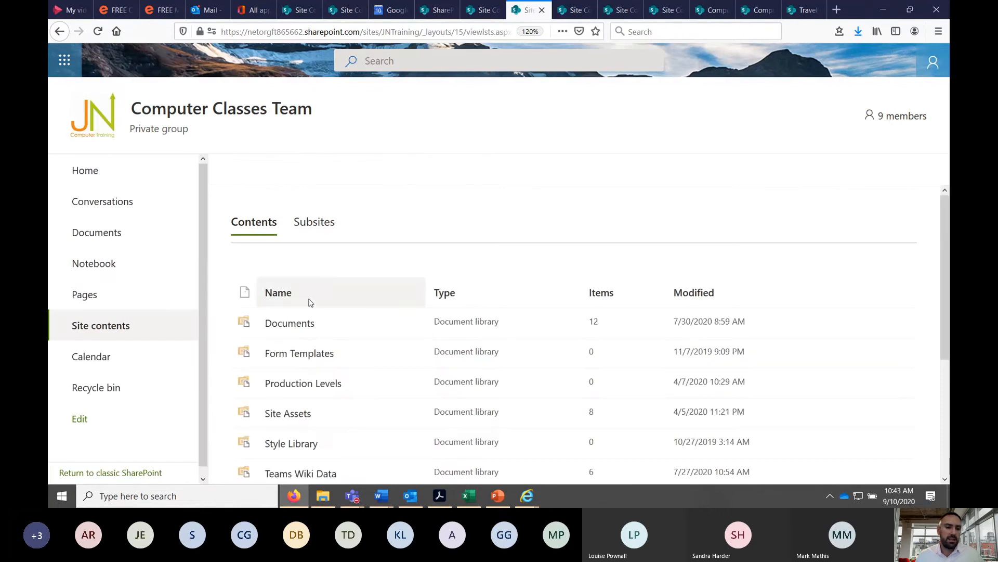
pyautogui.scroll(-3, 415, 290)
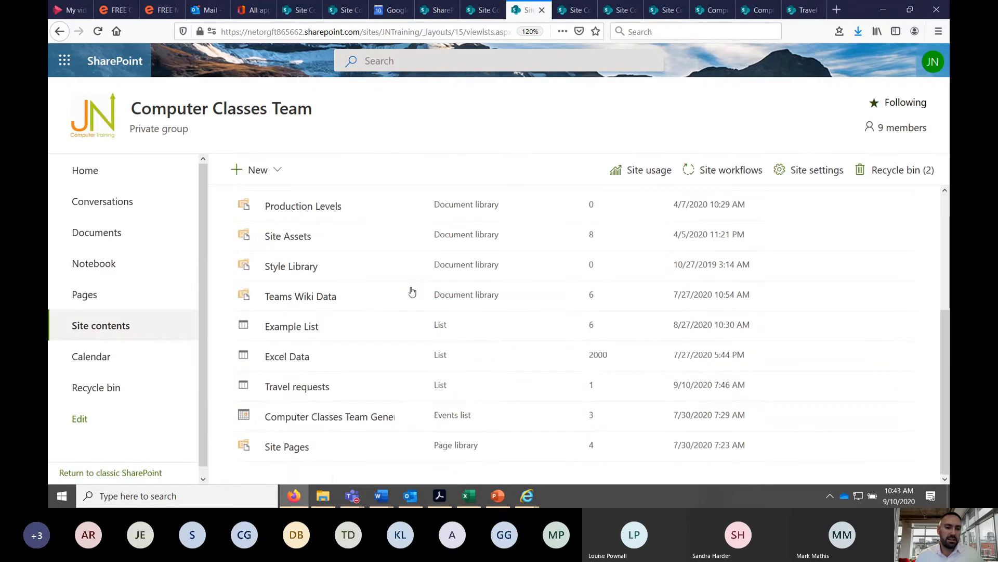
pyautogui.click(294, 387)
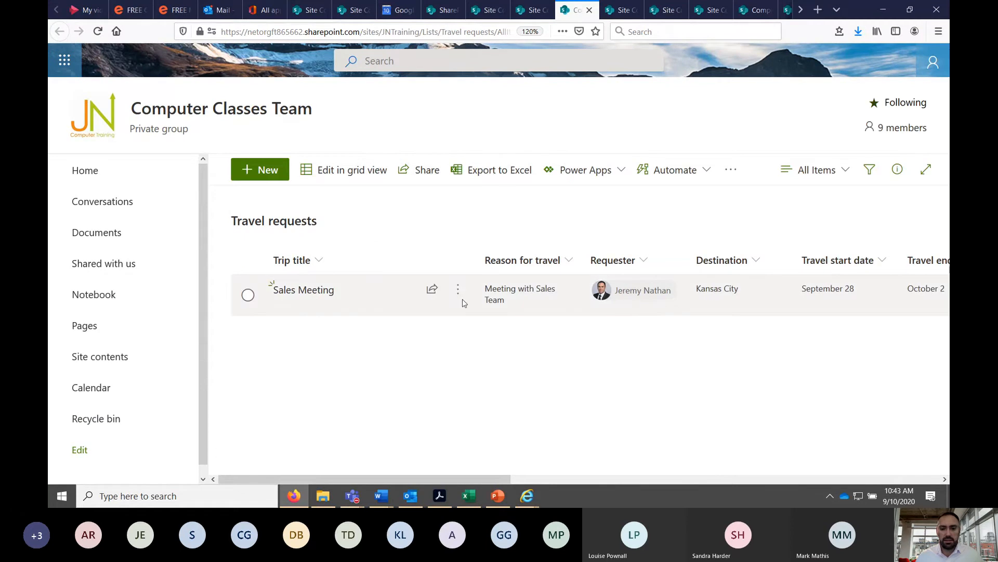
# Step: Open the Sales Meeting item and review its travel details down to the approval and attachments fields
pyautogui.click(305, 293)
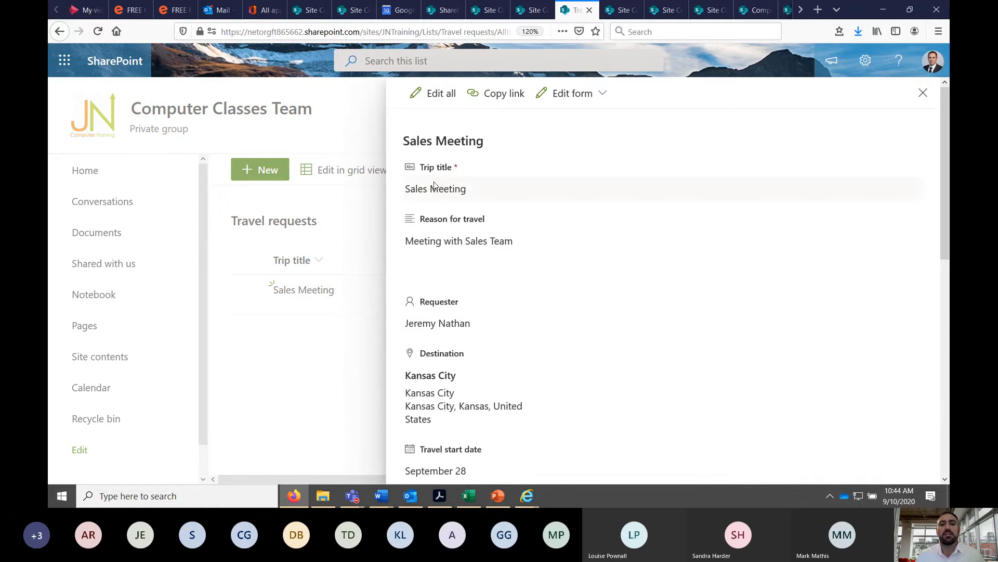
pyautogui.scroll(-9, 467, 301)
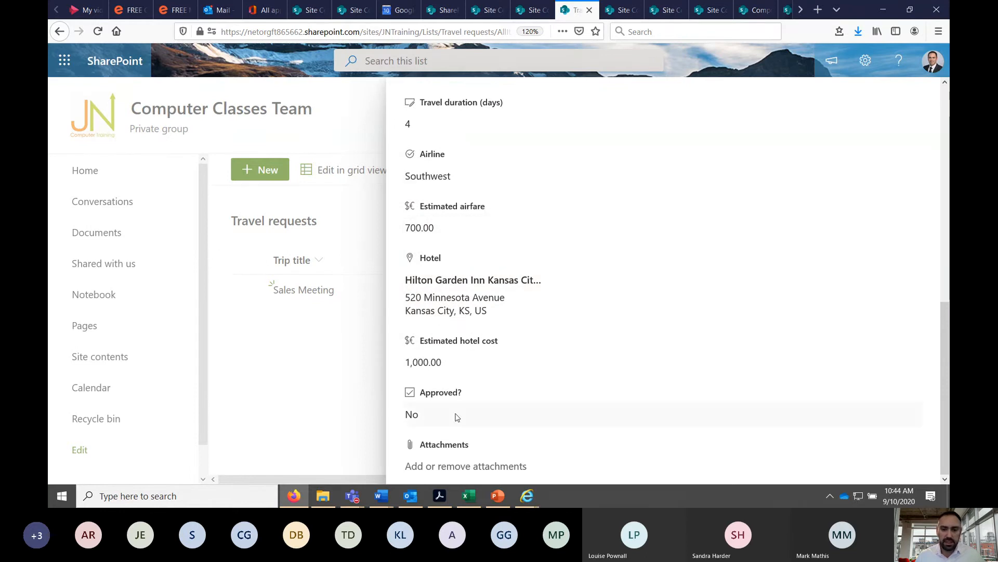
pyautogui.scroll(10, 456, 417)
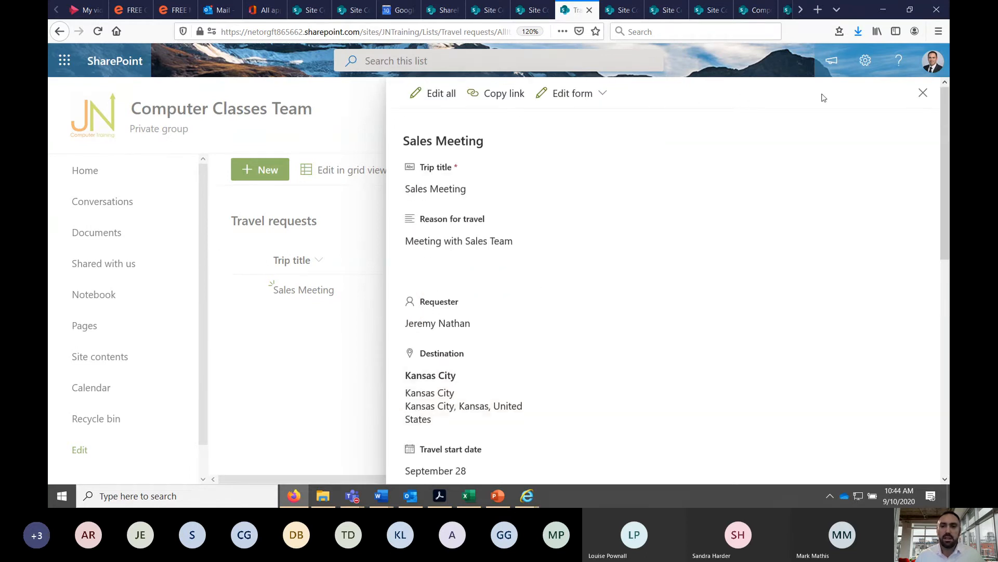
# Step: Copy the sharing link to the Sales Meeting item and open it in a new browser tab
pyautogui.click(491, 107)
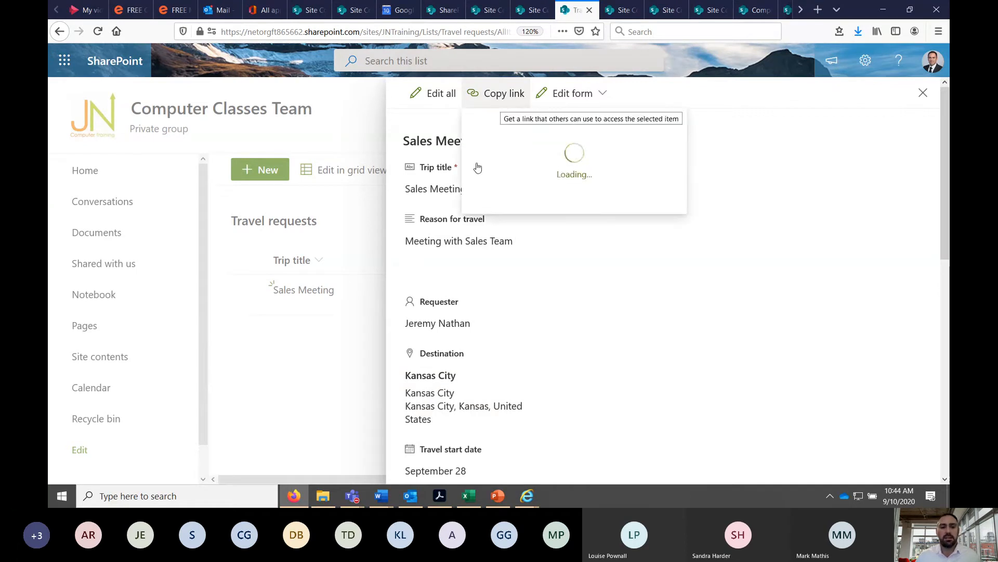
pyautogui.click(647, 202)
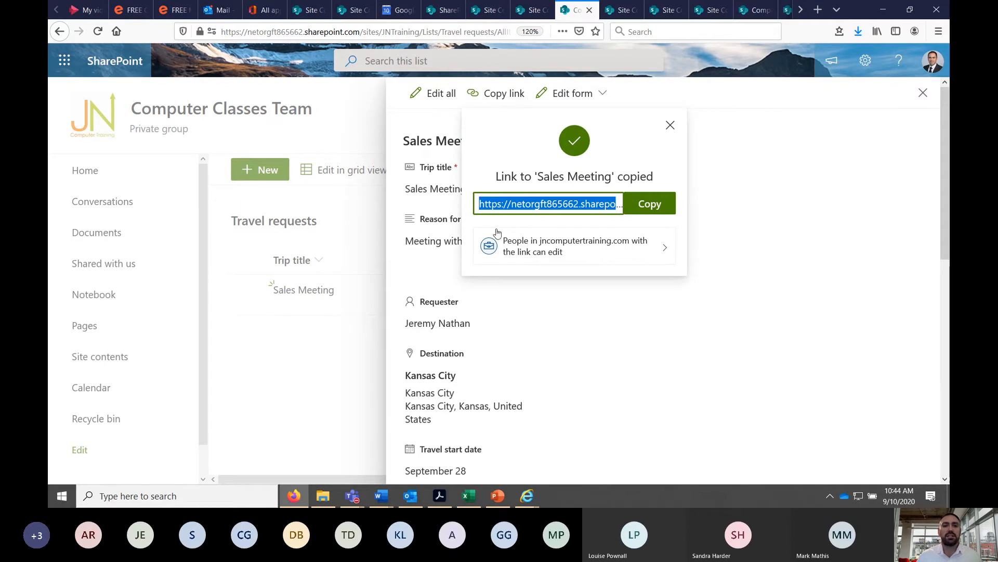
pyautogui.click(817, 11)
pyautogui.hotkey('ctrl', 'v')
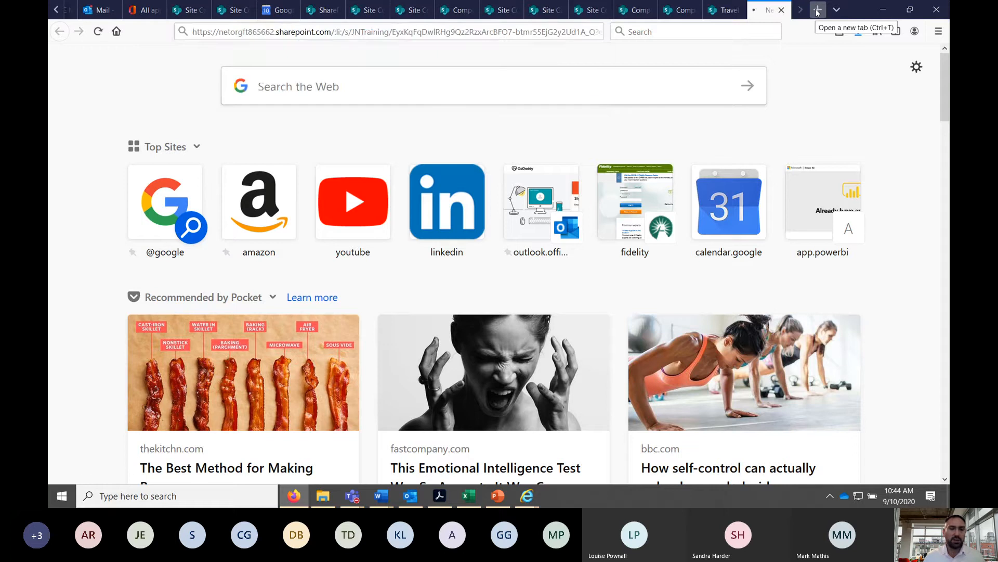
pyautogui.press('Return')
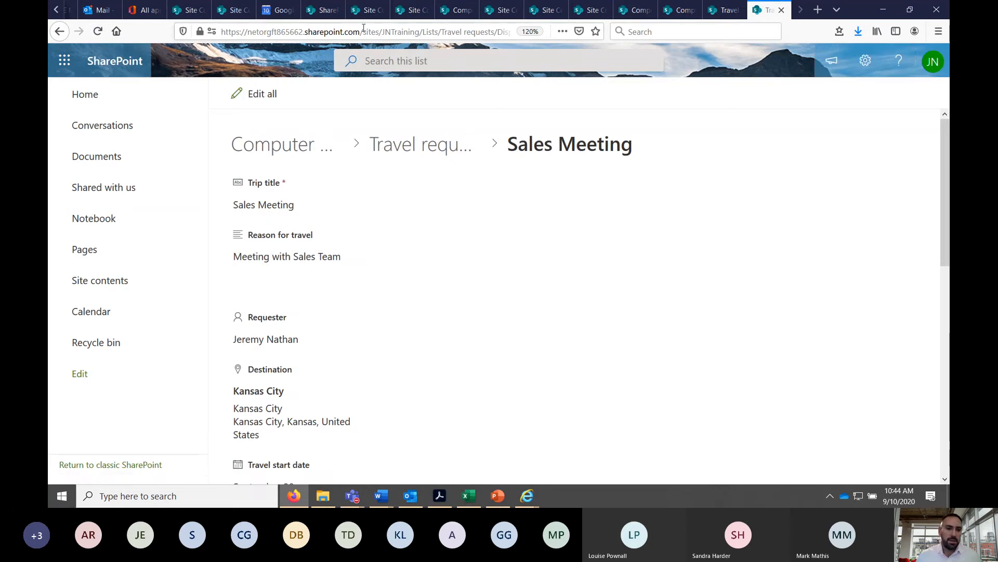
# Step: Change the Sales Meeting item's trip title to "Sales Meeting Request for" followed by the requester's full name
pyautogui.scroll(-1, 300, 383)
pyautogui.scroll(-4, 301, 383)
pyautogui.scroll(5, 439, 267)
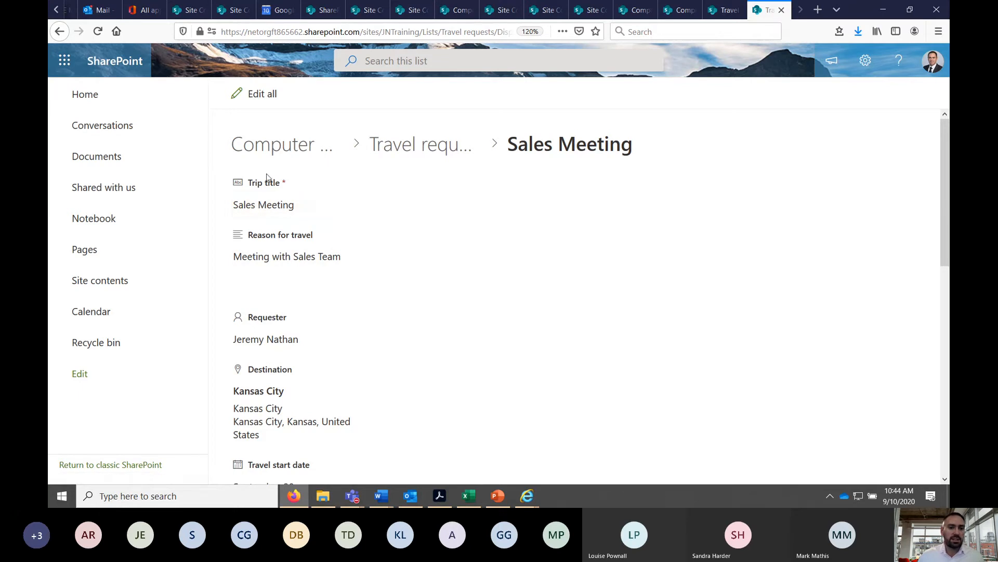
pyautogui.click(307, 205)
pyautogui.click(333, 203)
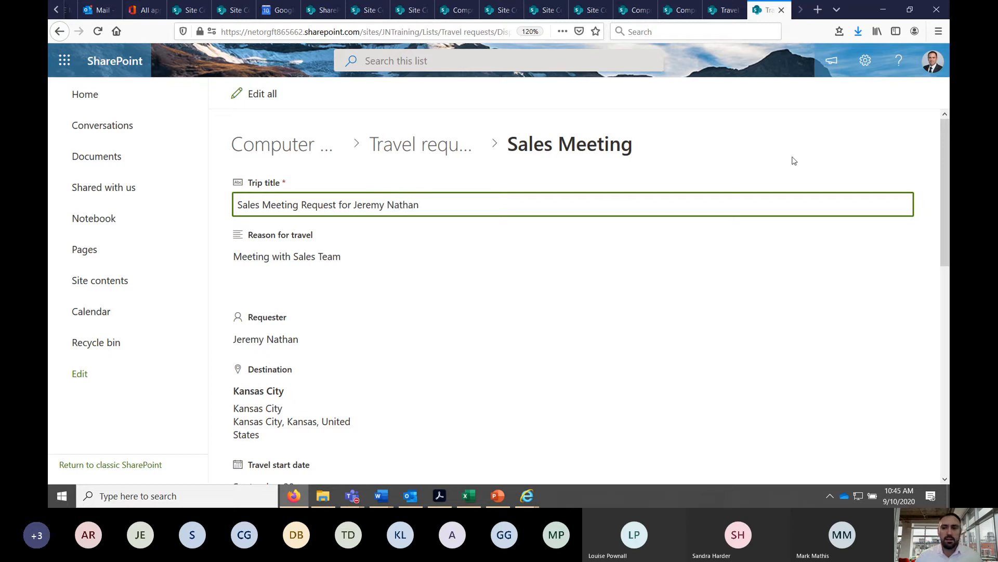
pyautogui.click(249, 104)
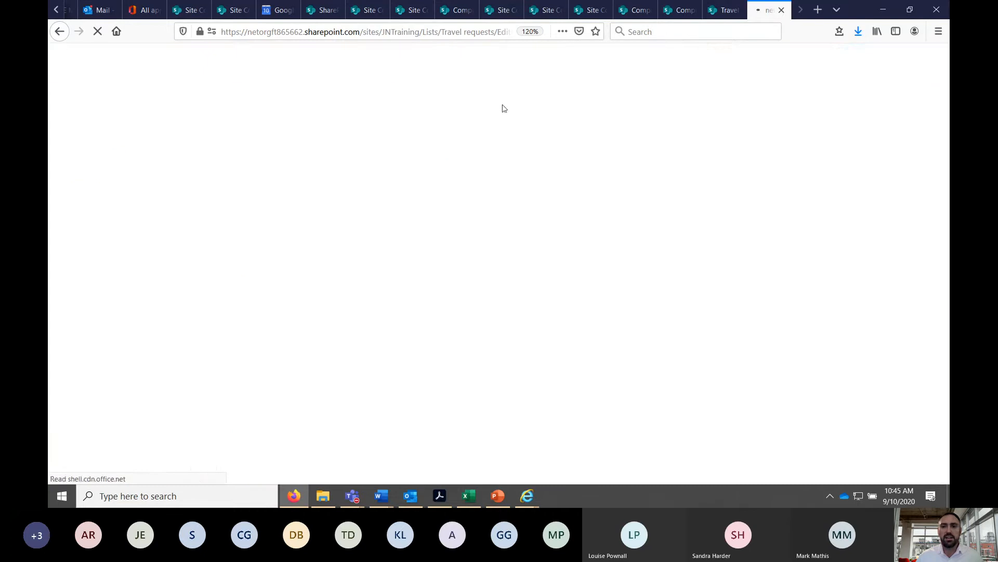
# Step: Check the edited trip title in the original Travel requests list by opening the item's details and closing them
pyautogui.click(725, 10)
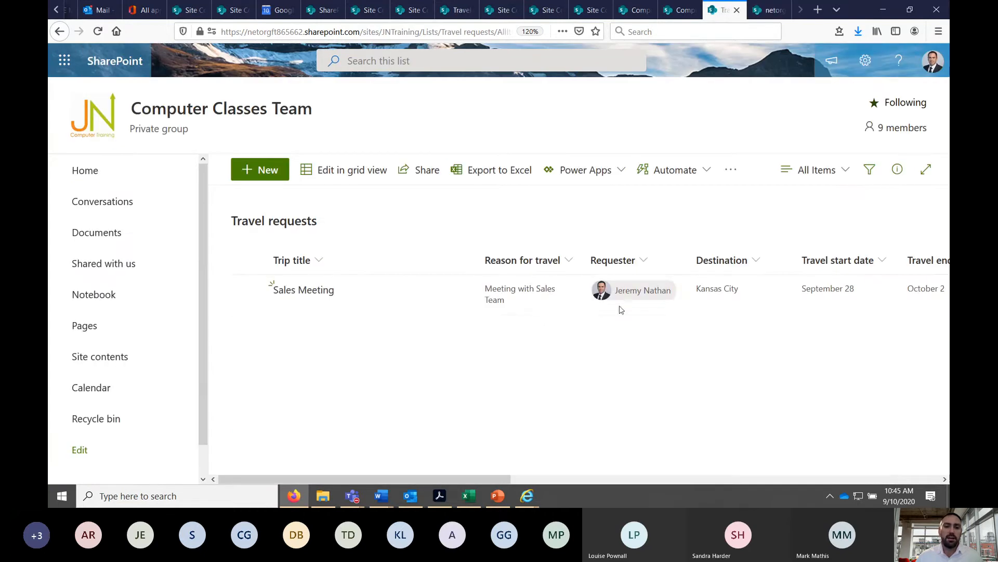
pyautogui.click(332, 291)
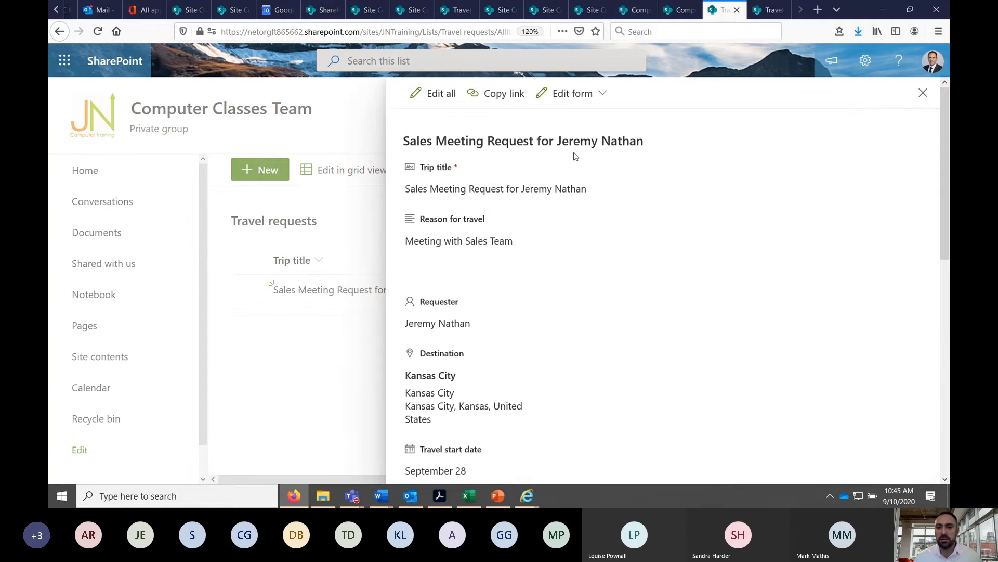
pyautogui.click(923, 95)
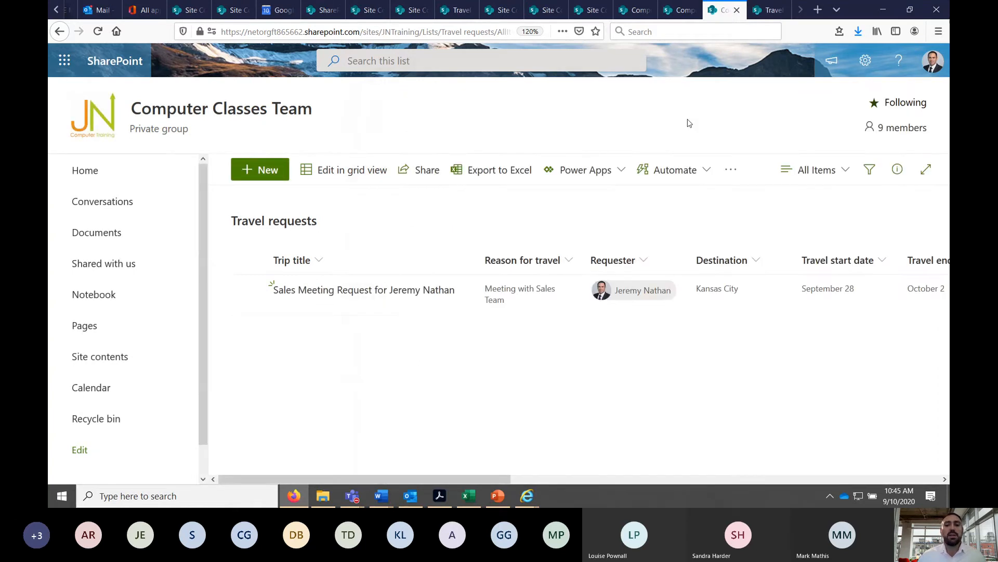
# Step: Export the Travel requests list by opening query.iqy in Excel, bring the workbook into view and minimize it
pyautogui.click(485, 182)
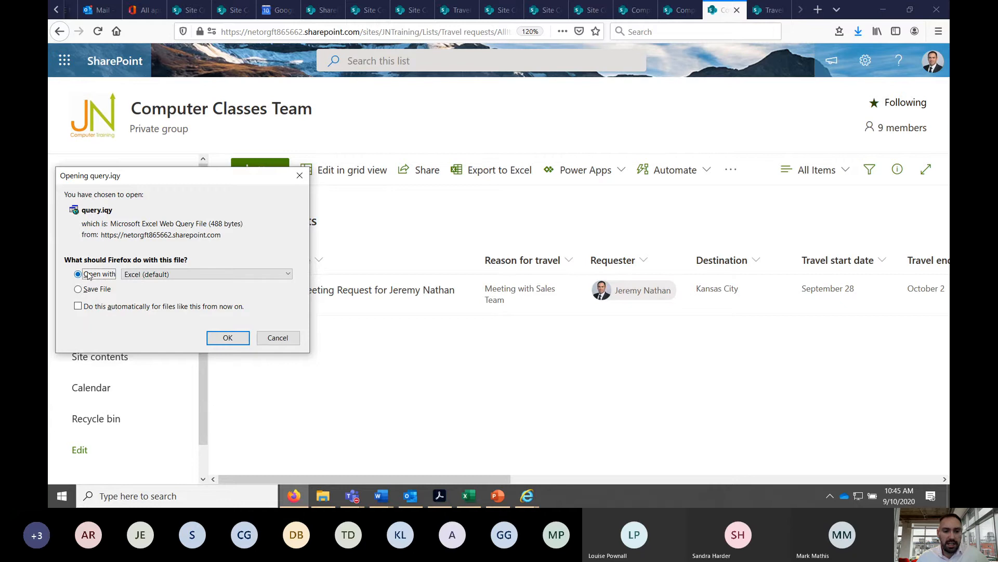
pyautogui.click(227, 337)
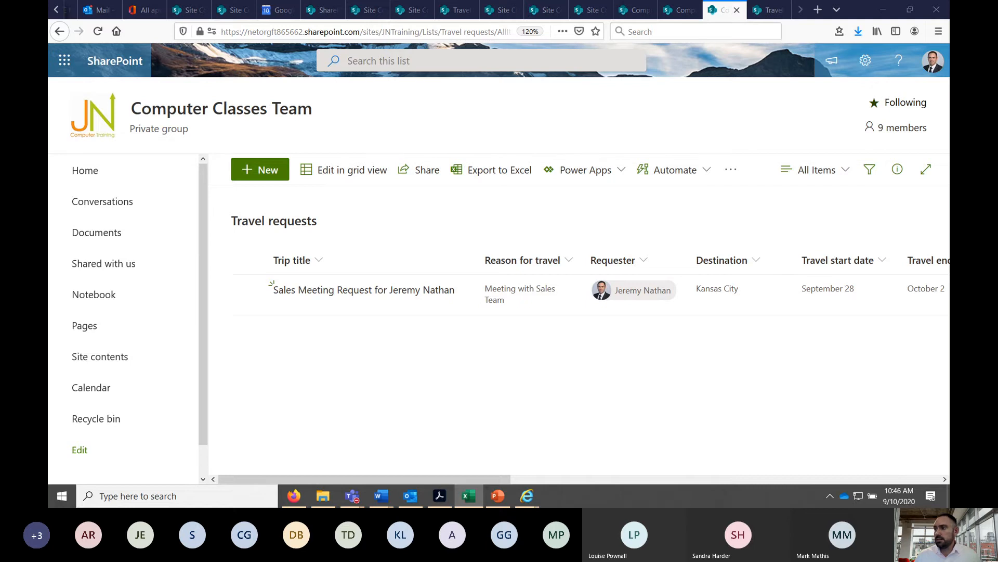
pyautogui.moveTo(950, 67); pyautogui.dragTo(341, 23)
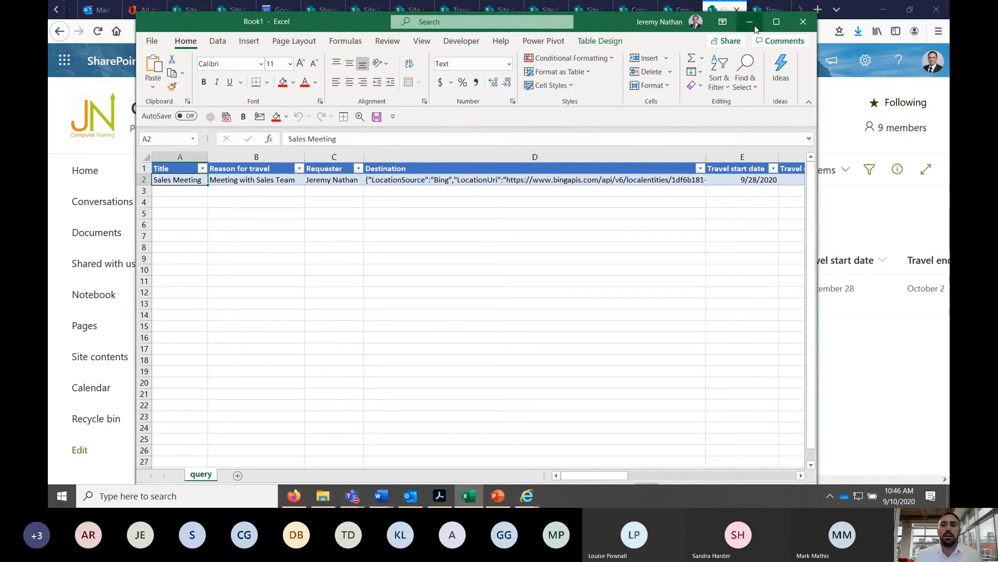
pyautogui.click(467, 495)
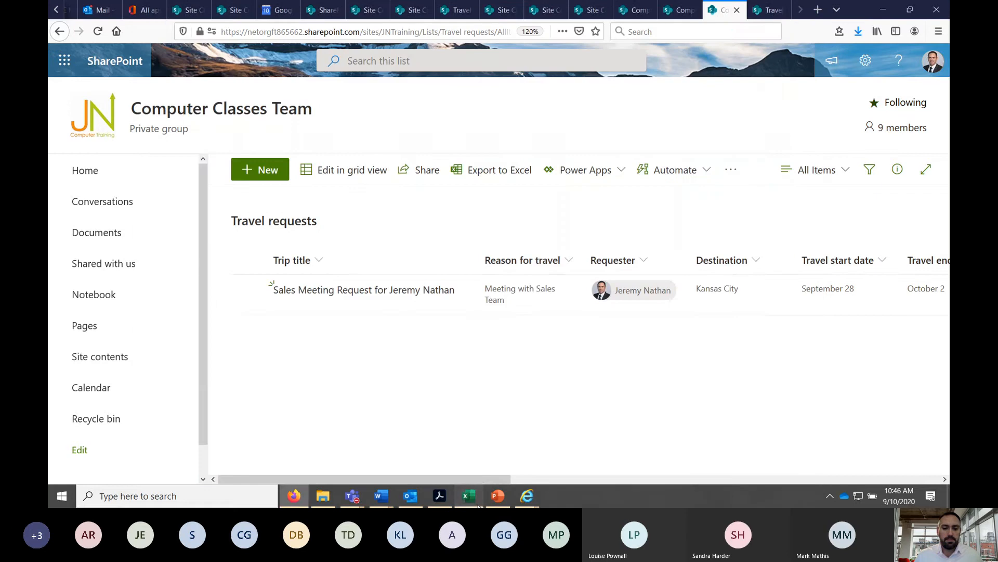
pyautogui.click(467, 495)
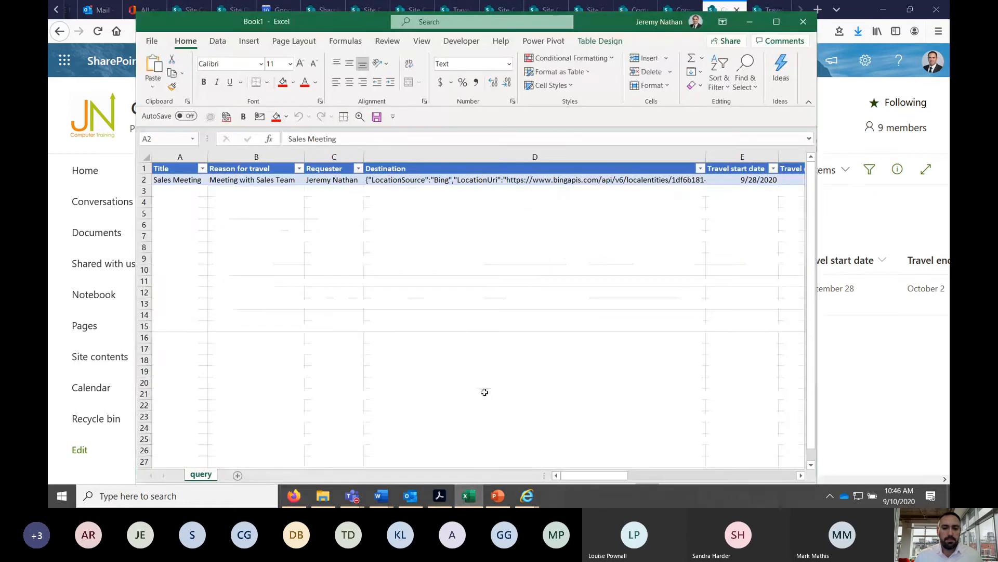
pyautogui.click(754, 24)
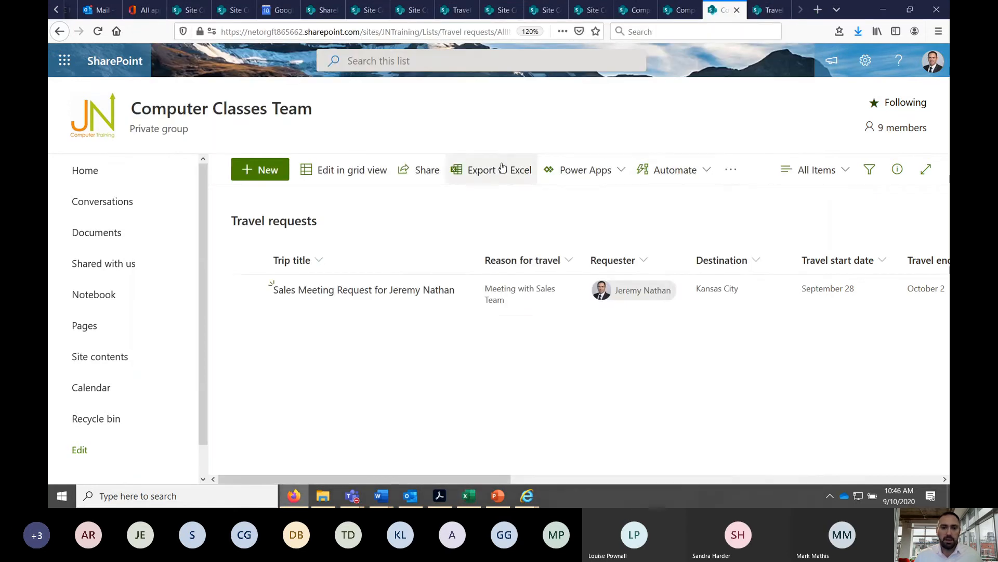
# Step: Export the updated Travel requests list again, enable its data connection, import it as a table in a new workbook and maximize it
pyautogui.click(498, 167)
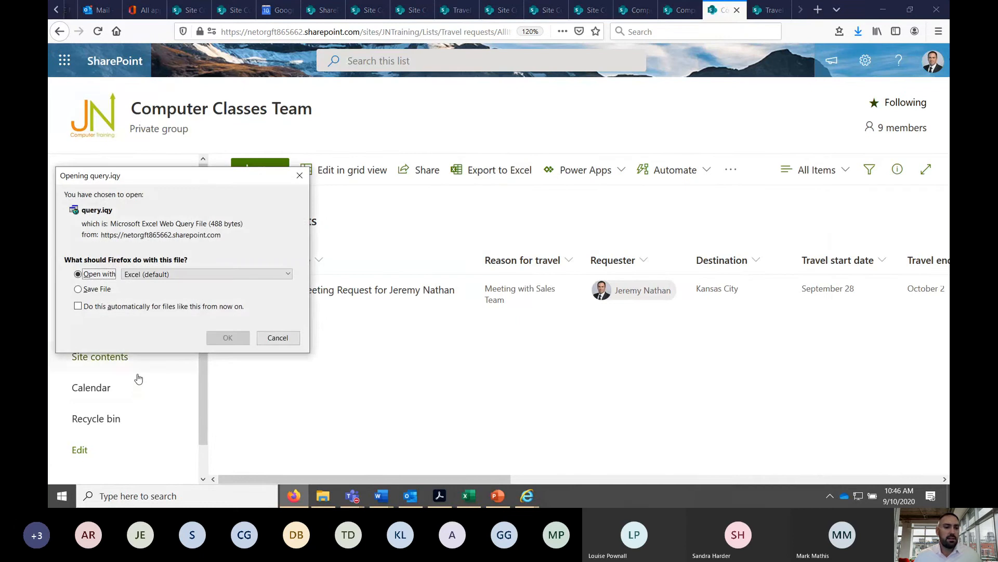
pyautogui.click(228, 339)
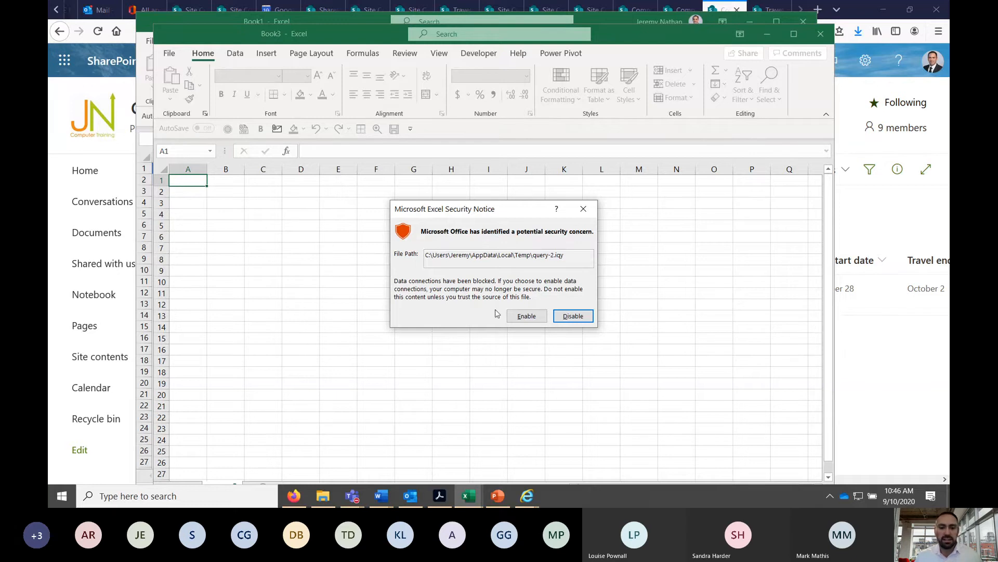
pyautogui.click(524, 315)
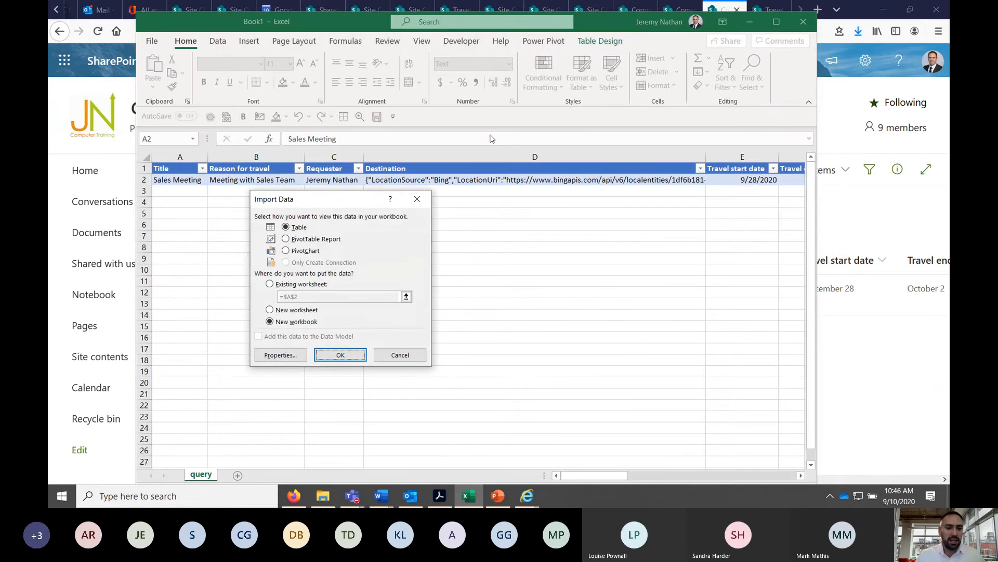
pyautogui.click(299, 228)
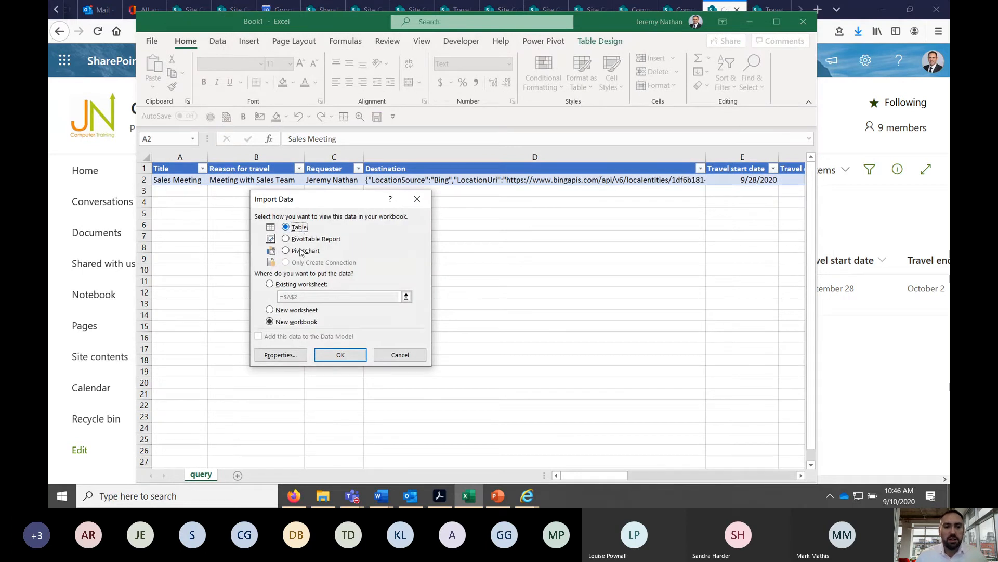
pyautogui.click(285, 326)
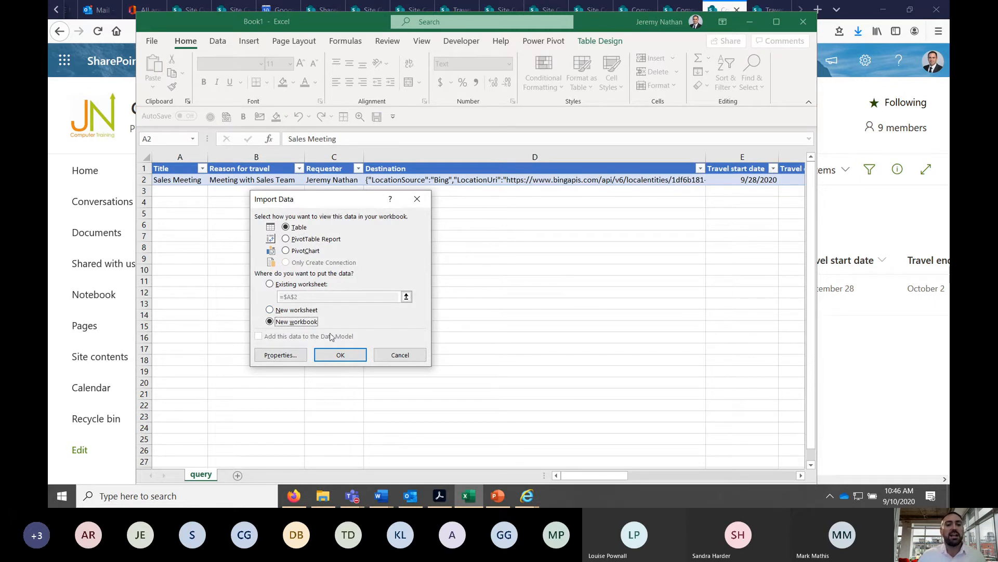
pyautogui.click(339, 357)
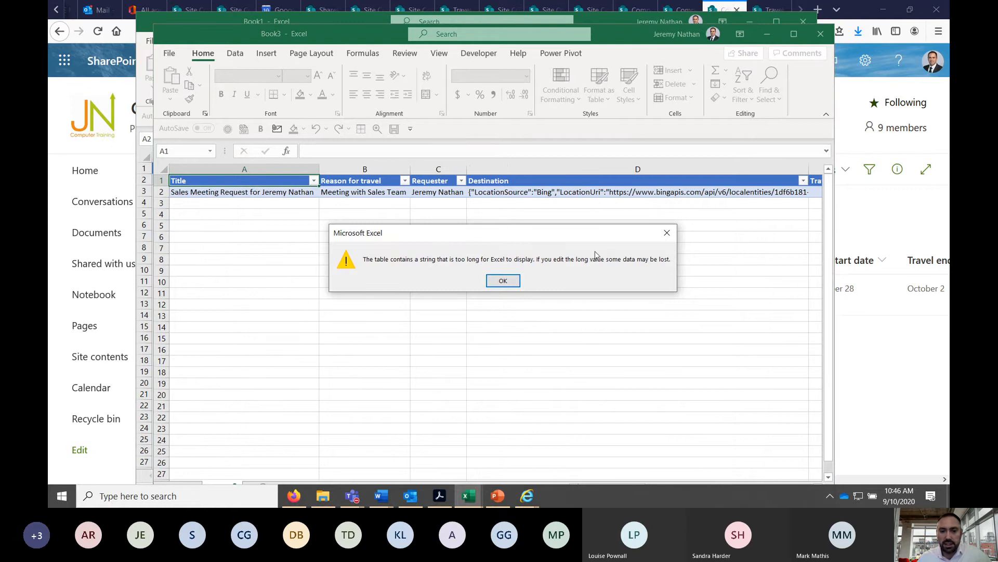
pyautogui.click(503, 281)
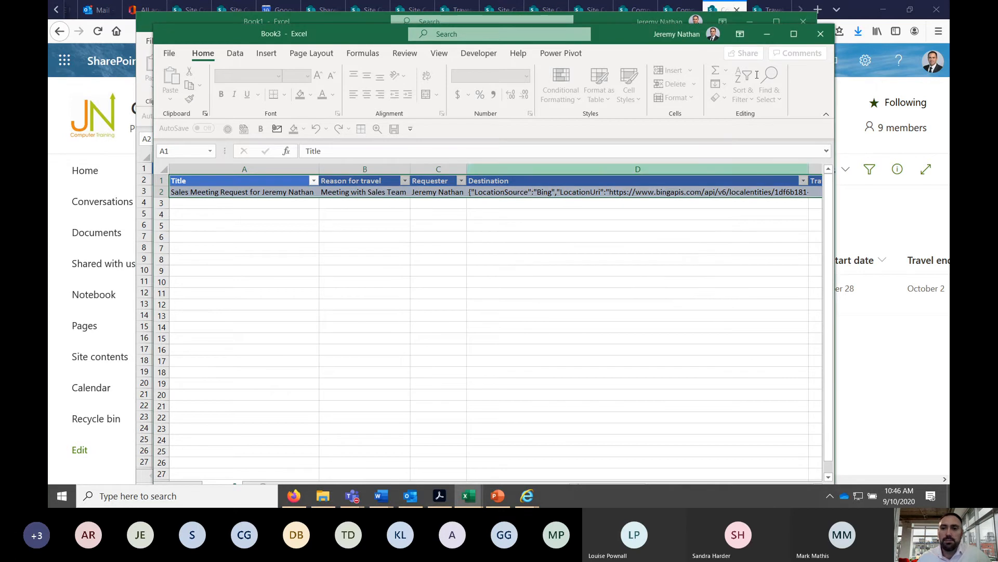
pyautogui.click(795, 35)
# Step: Examine the exported travel request's columns from Title to Path at a larger zoom, and minimize the workbook
pyautogui.click(196, 168)
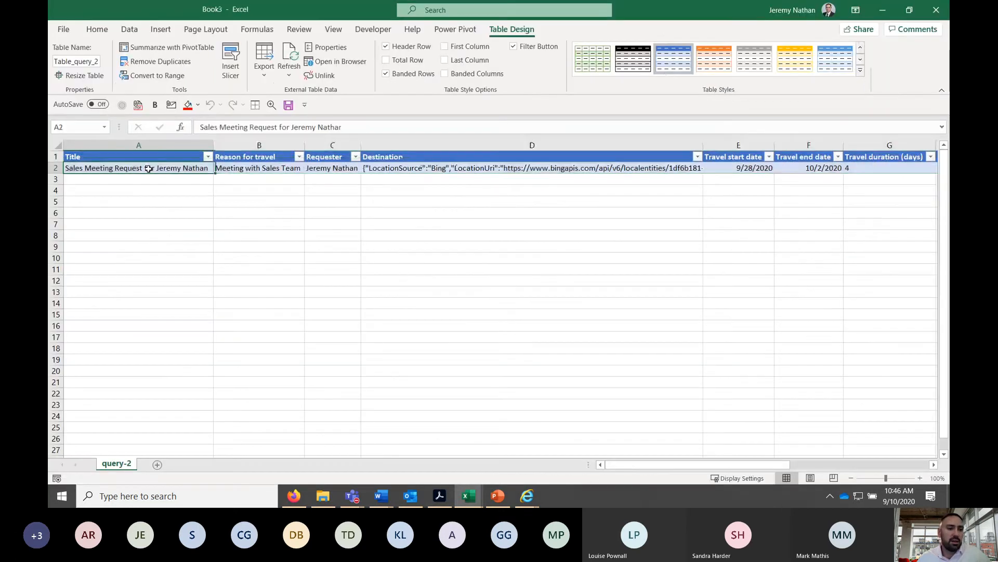
pyautogui.click(255, 170)
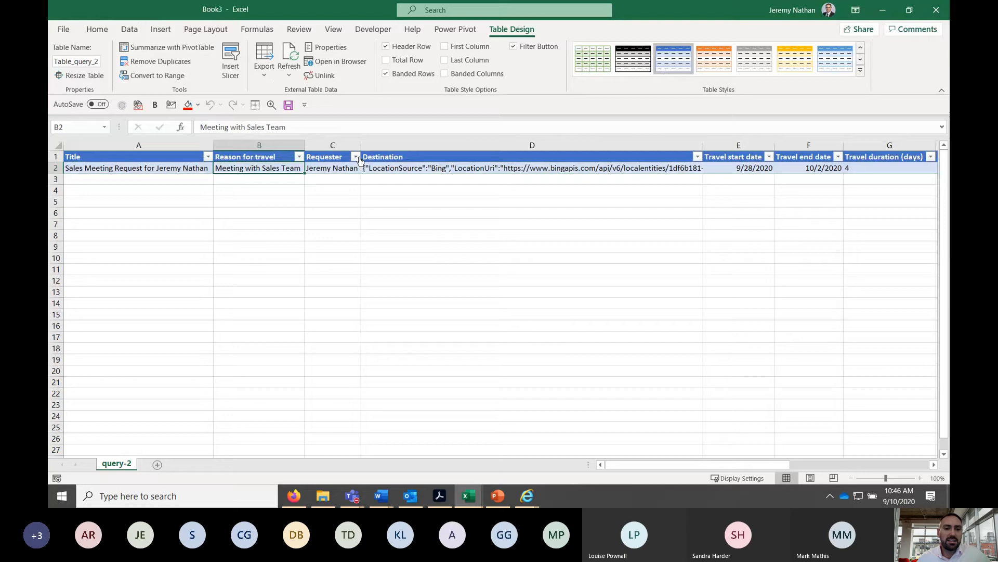
pyautogui.click(330, 168)
pyautogui.click(871, 168)
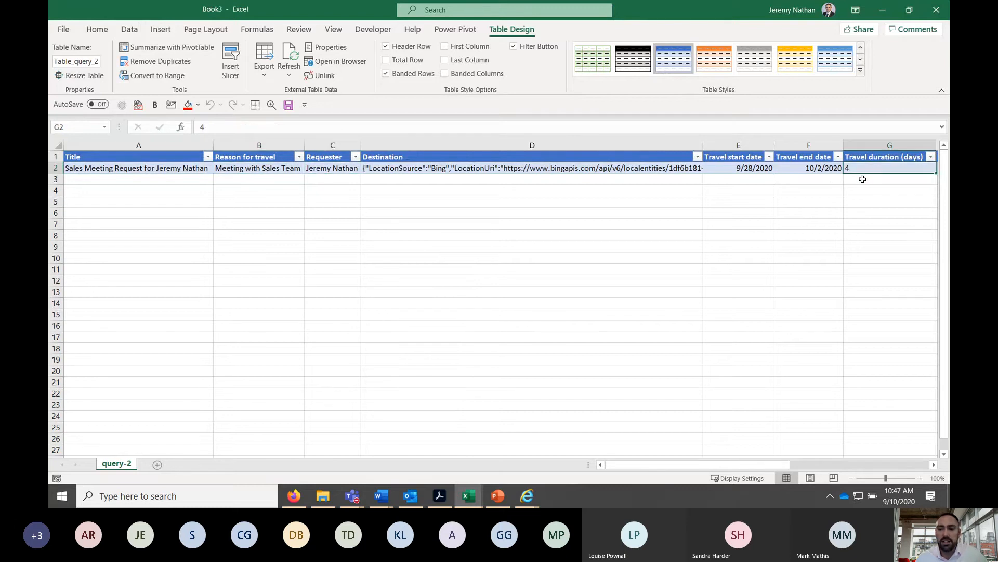
pyautogui.press('Right')
pyautogui.press('Right')
pyautogui.press('Right')
pyautogui.press('Right')
pyautogui.press('Right')
pyautogui.press('Right')
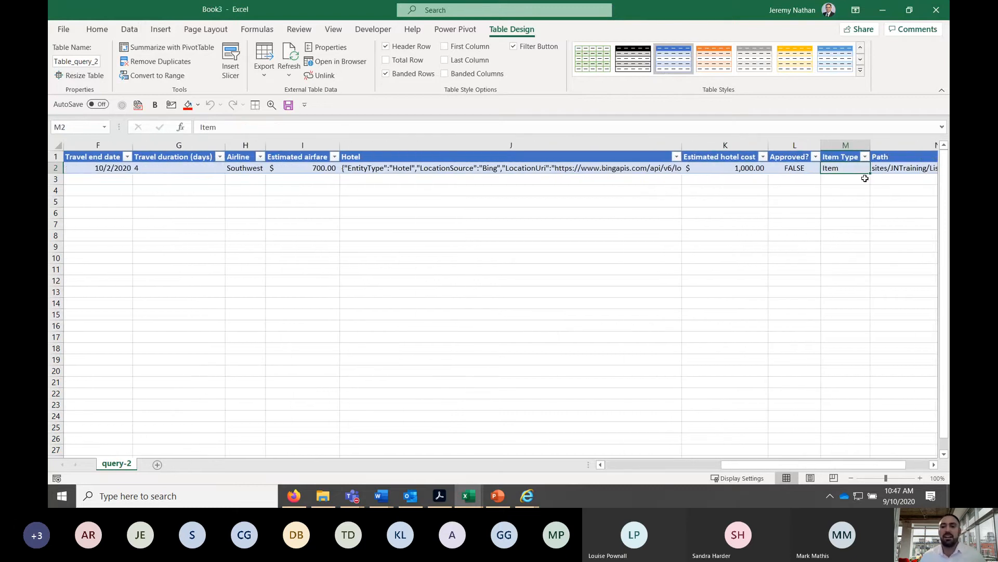
pyautogui.press('Right')
pyautogui.press('Right')
pyautogui.press('Left')
pyautogui.press('Left')
pyautogui.press('Left')
pyautogui.press('Left')
pyautogui.press('Left')
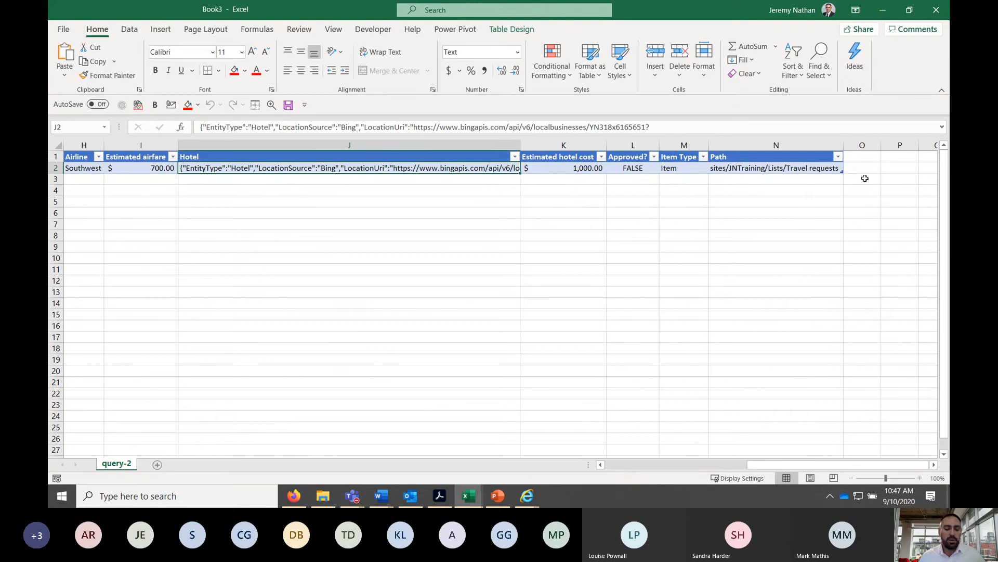
pyautogui.scroll(5, 629, 223)
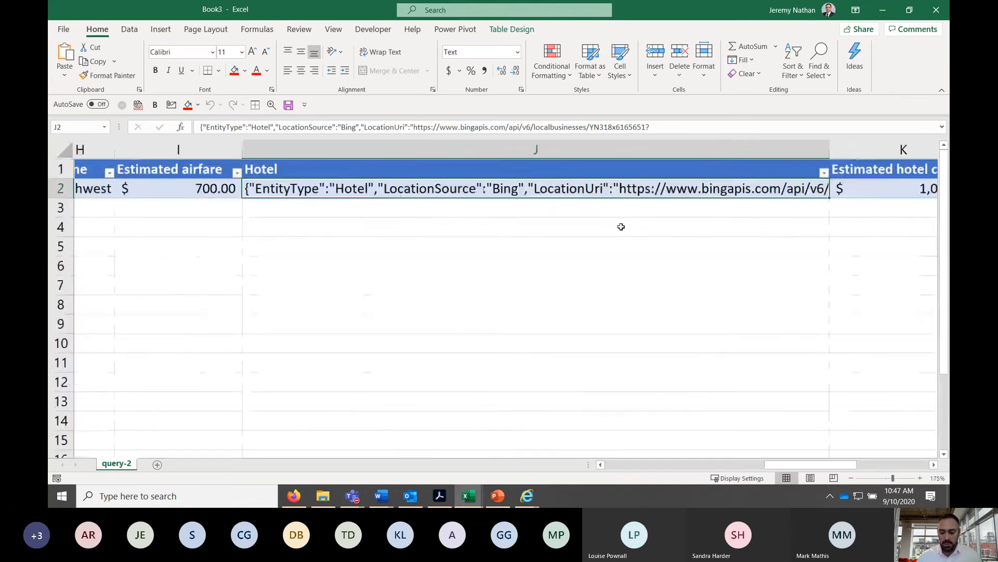
pyautogui.press('Left')
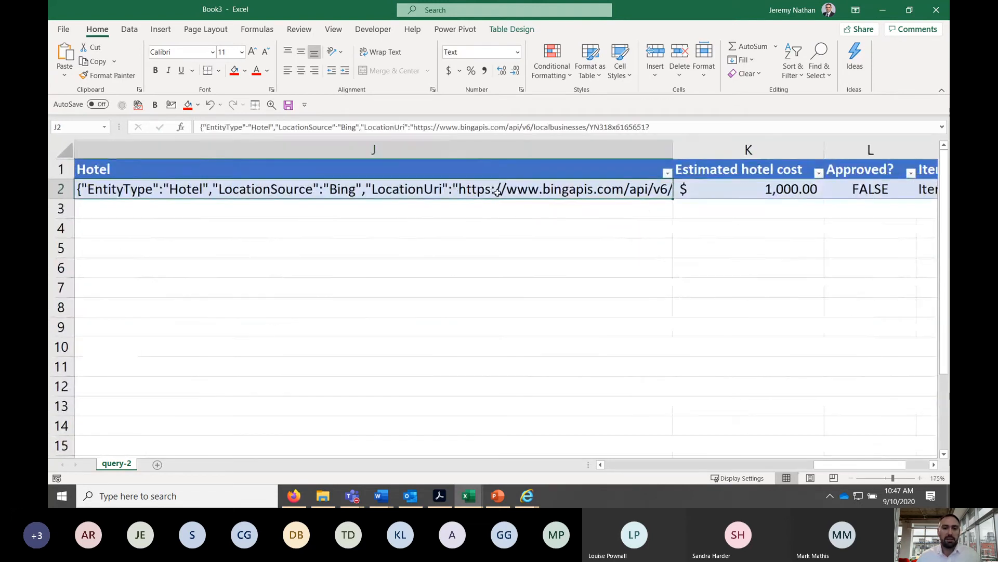
pyautogui.press('Right')
pyautogui.press('Right')
pyautogui.press('Right')
pyautogui.press('Right')
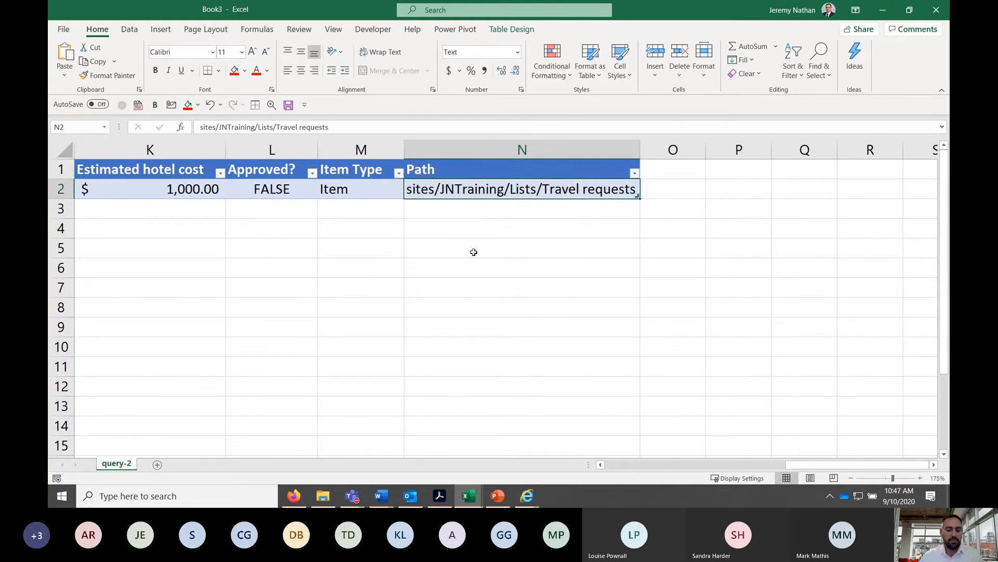
pyautogui.press('Left')
pyautogui.press('Left')
pyautogui.press('Left')
pyautogui.press('Left')
pyautogui.press('Left')
pyautogui.press('Left')
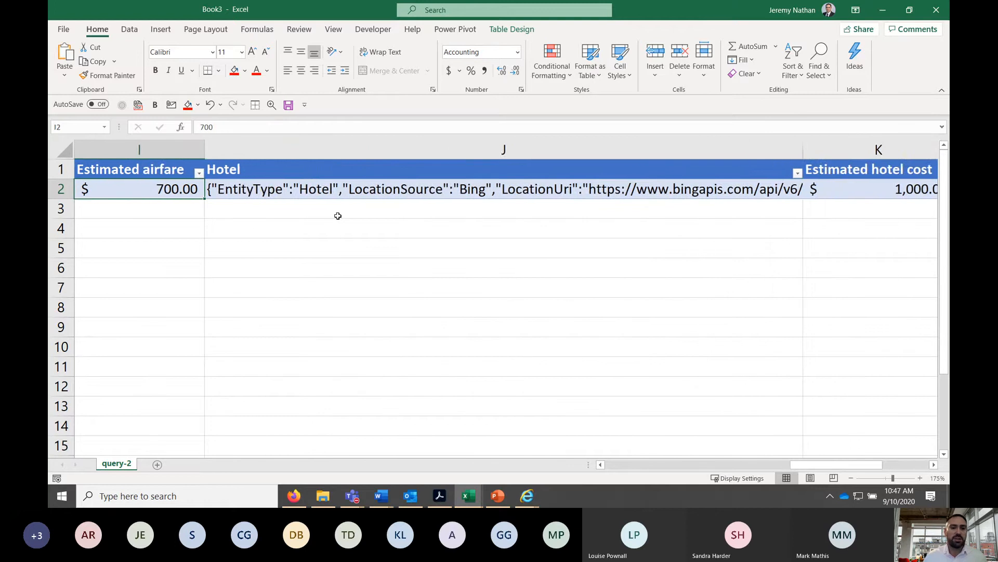
pyautogui.press('Home')
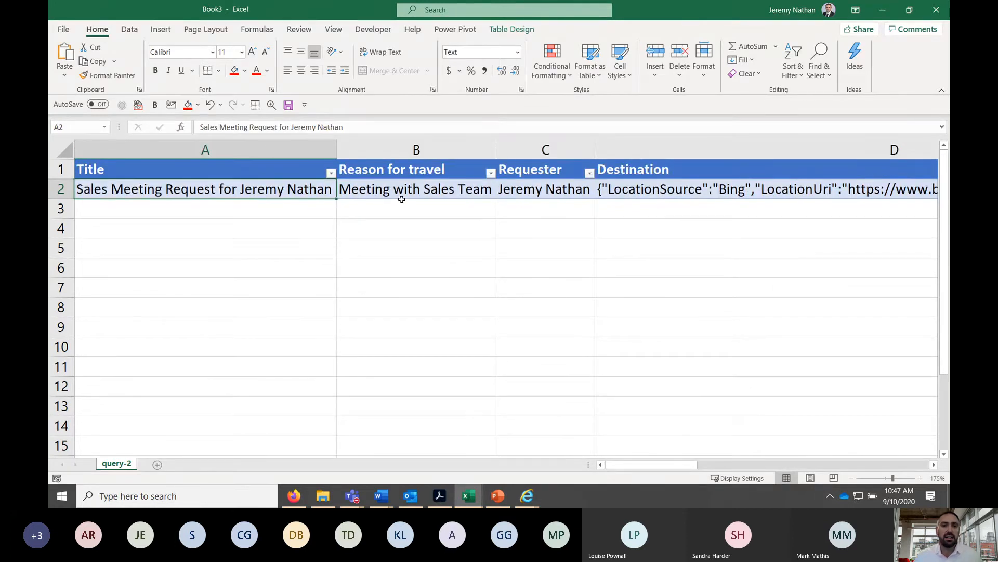
pyautogui.hotkey('ctrl', 'shift', '8')
pyautogui.click(882, 10)
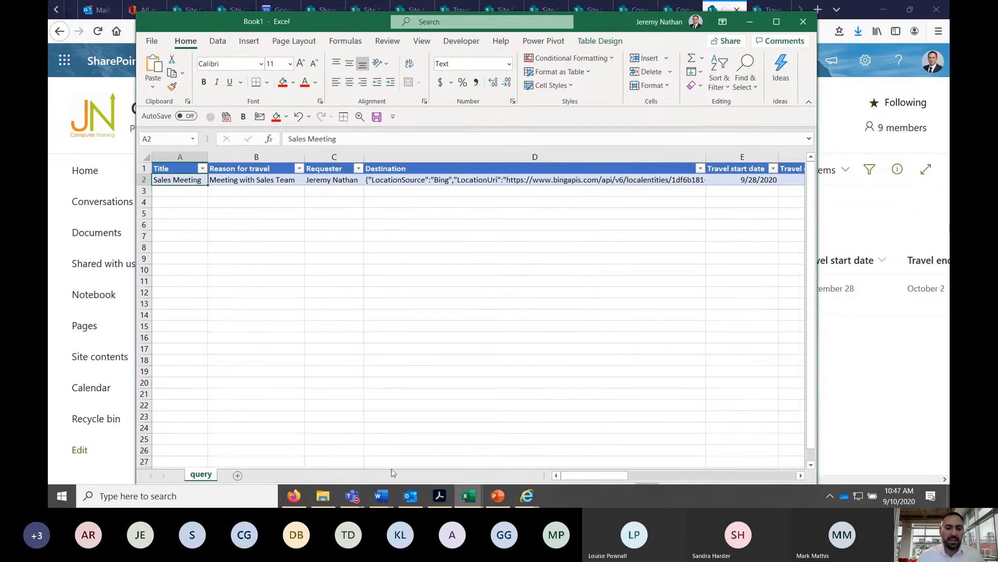
# Step: Switch to the Teams window showing the Six Sigma Process Improvement channel and maximize it
pyautogui.moveTo(352, 495)
pyautogui.click(332, 421)
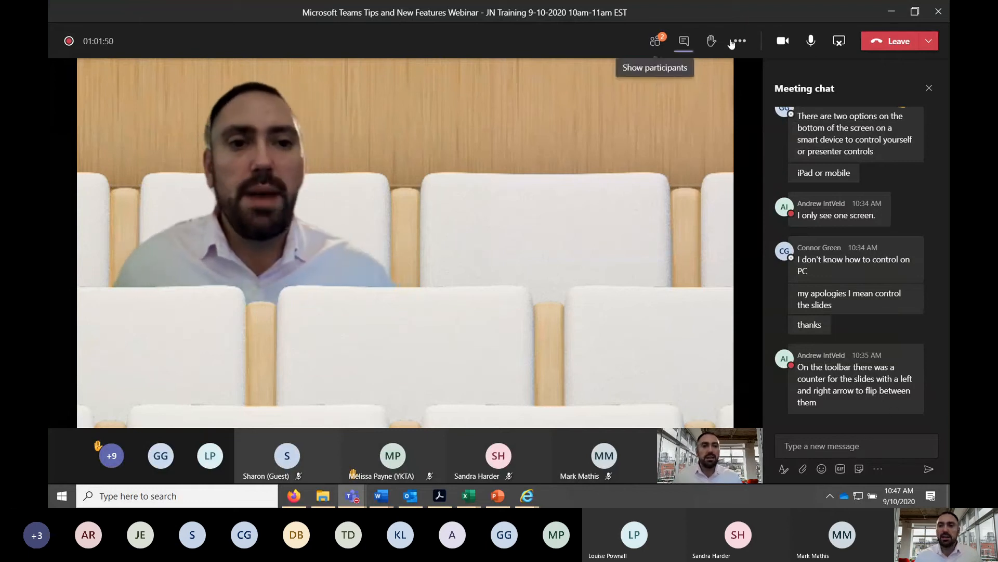
pyautogui.moveTo(352, 495)
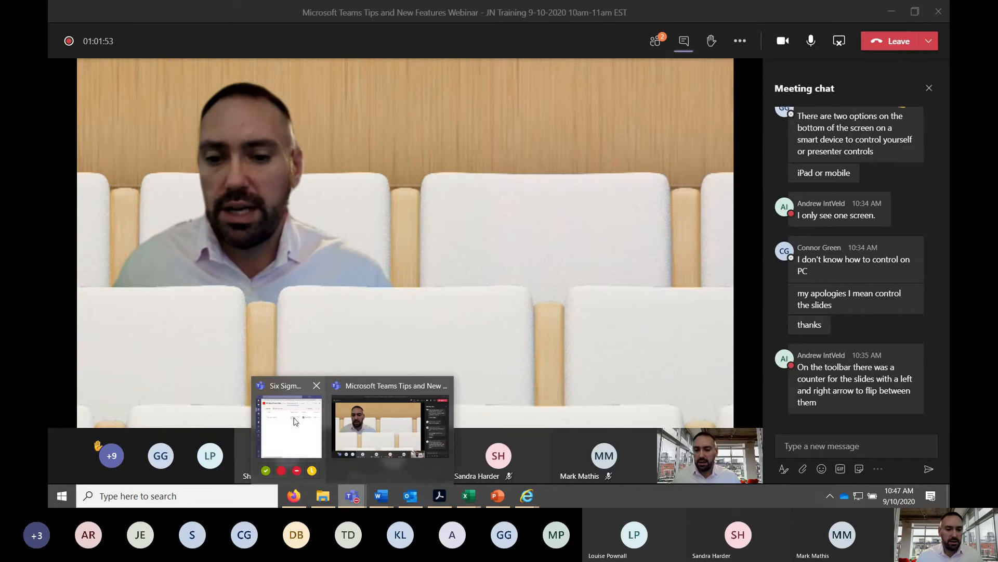
pyautogui.click(295, 422)
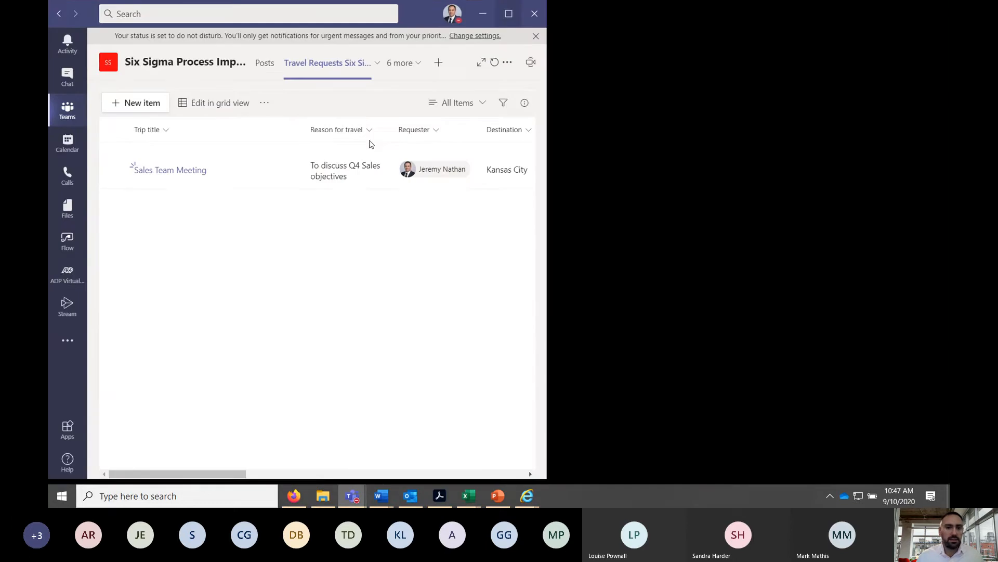
pyautogui.click(508, 14)
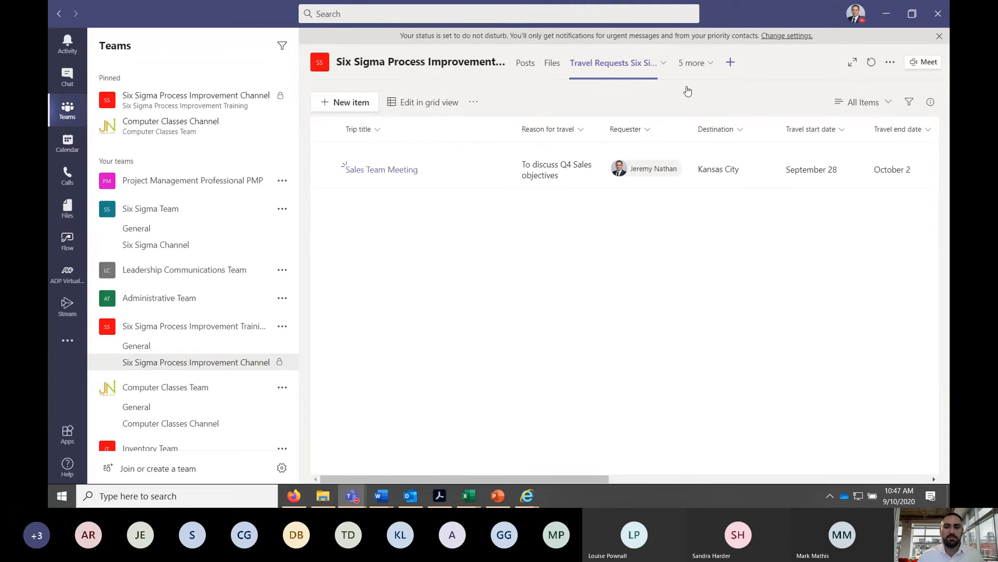
# Step: Add a Lists tab to the Six Sigma Process Improvement channel and open its options for adding an existing list
pyautogui.click(730, 62)
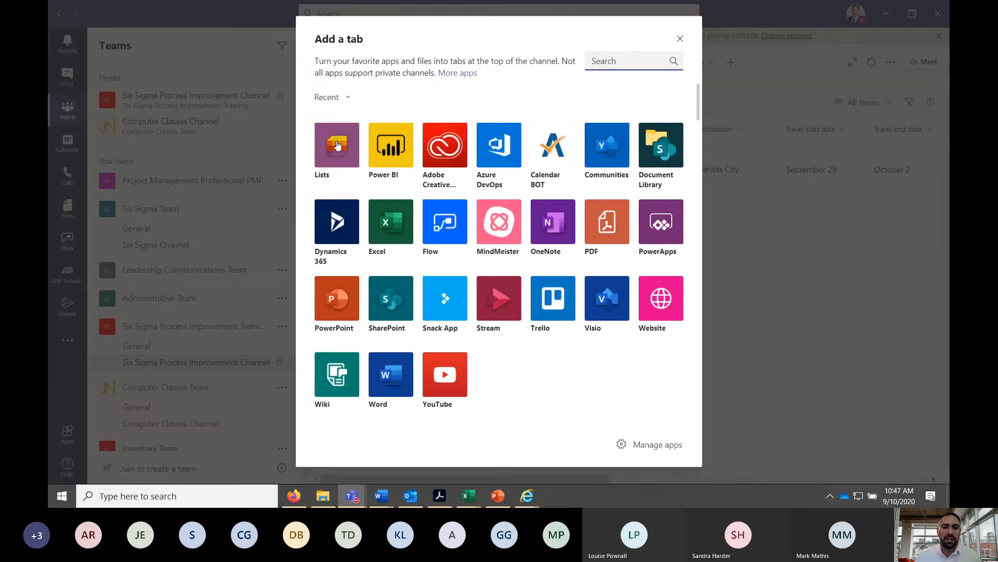
pyautogui.click(337, 146)
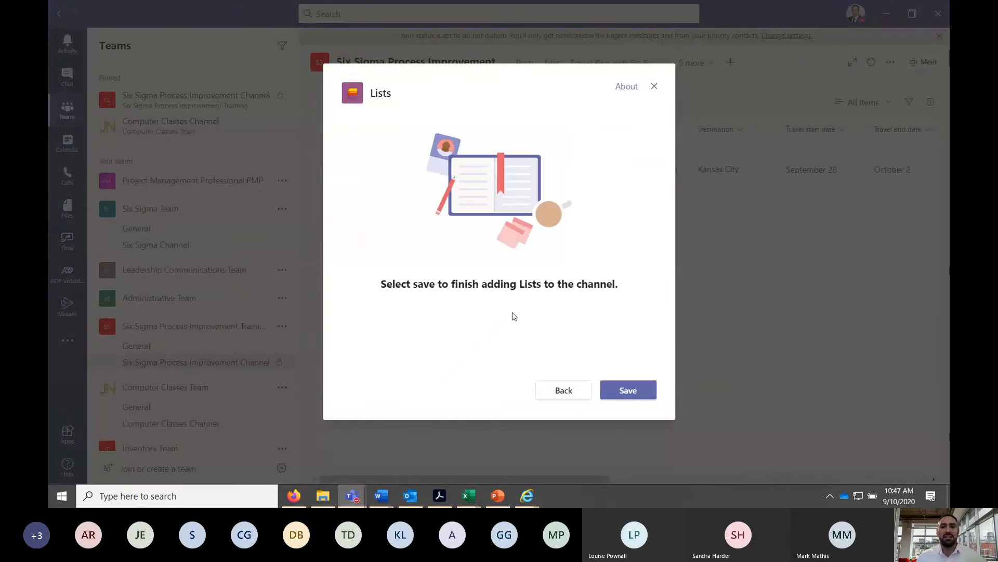
pyautogui.click(627, 389)
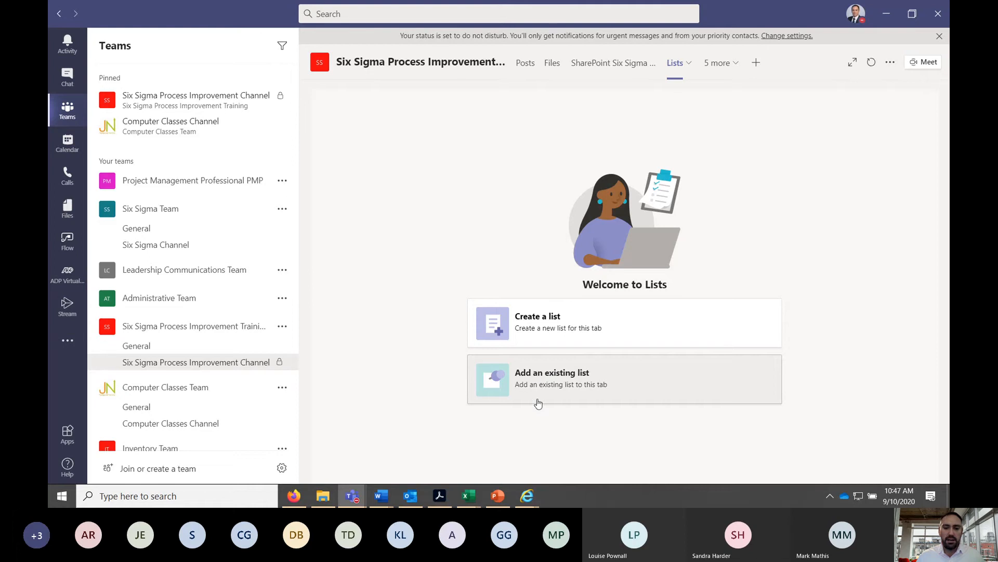
pyautogui.click(541, 394)
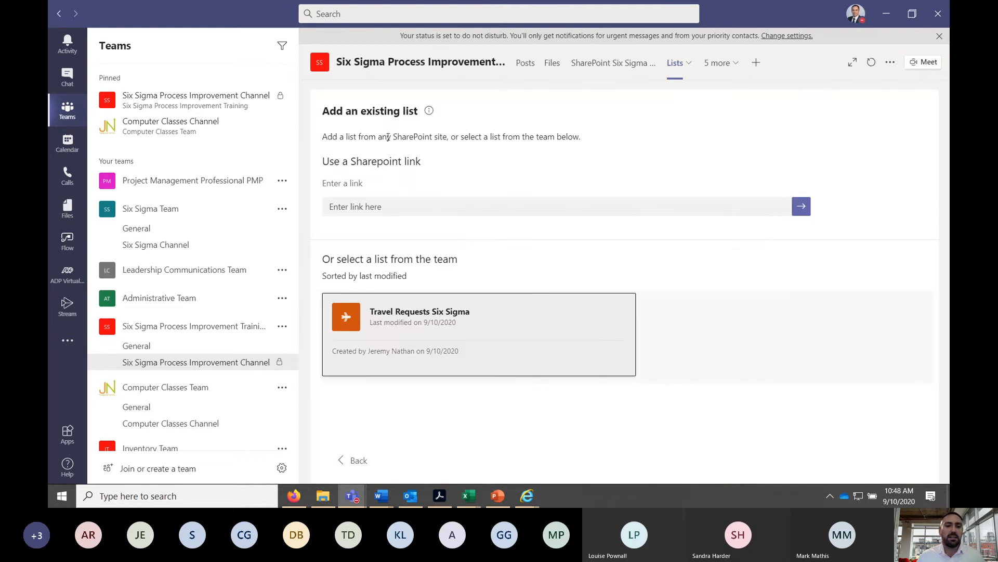
pyautogui.click(387, 208)
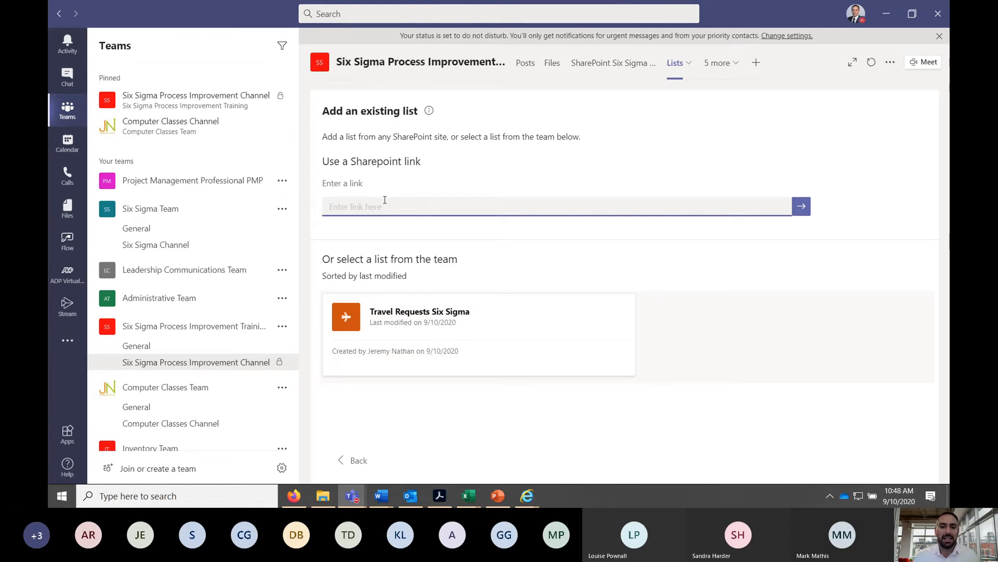
pyautogui.click(456, 260)
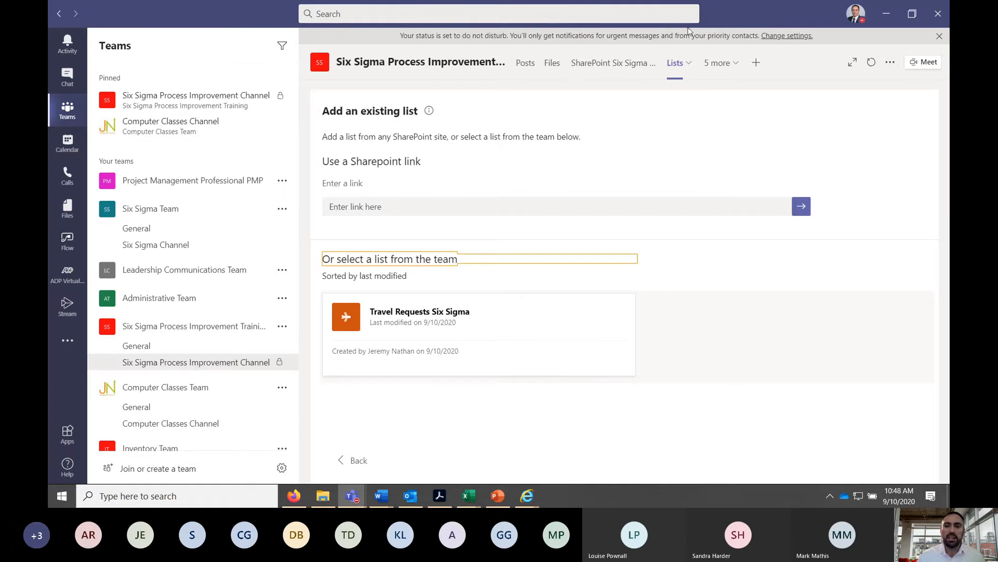
# Step: Check the webinar topics in the "Get the Most out of Microsoft" Word document and minimize it
pyautogui.click(381, 495)
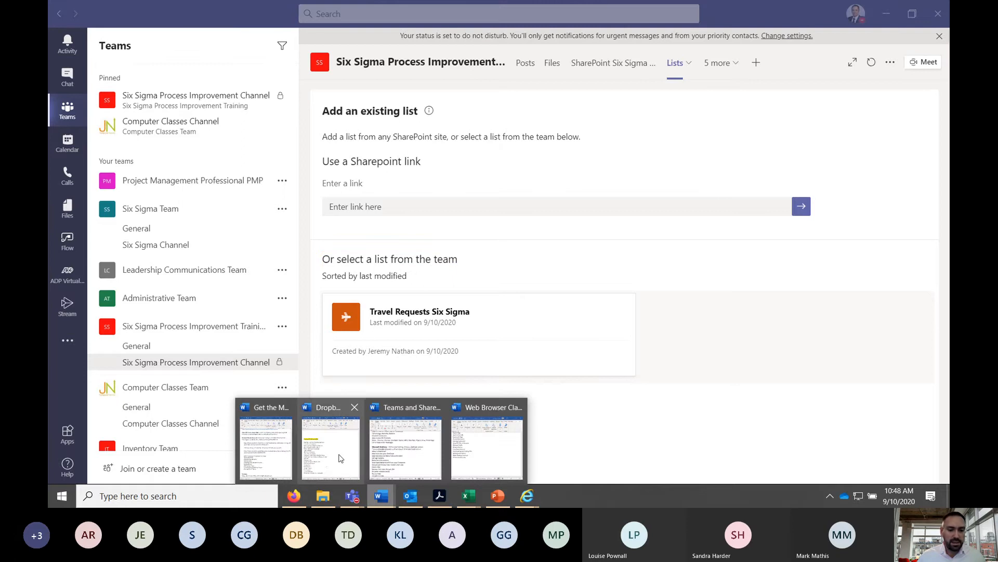
pyautogui.click(278, 465)
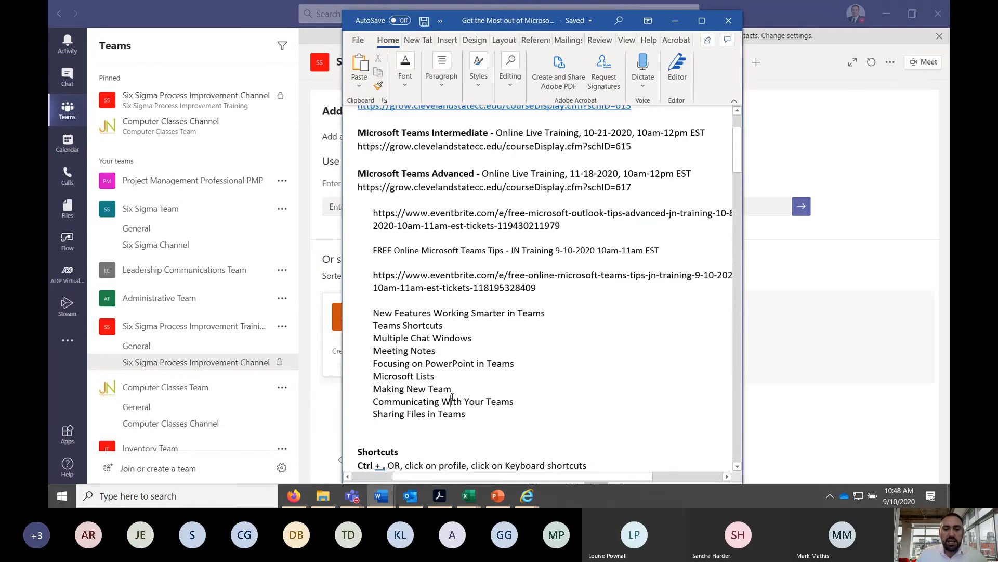
pyautogui.click(674, 20)
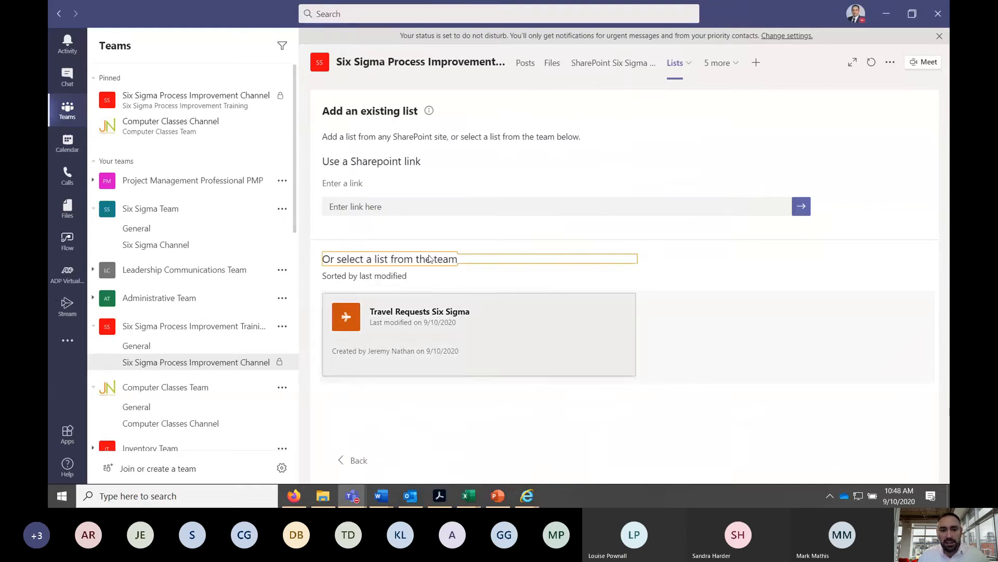
# Step: Start creating a new team in Teams to reach the choice of how to build it
pyautogui.scroll(-10, 274, 267)
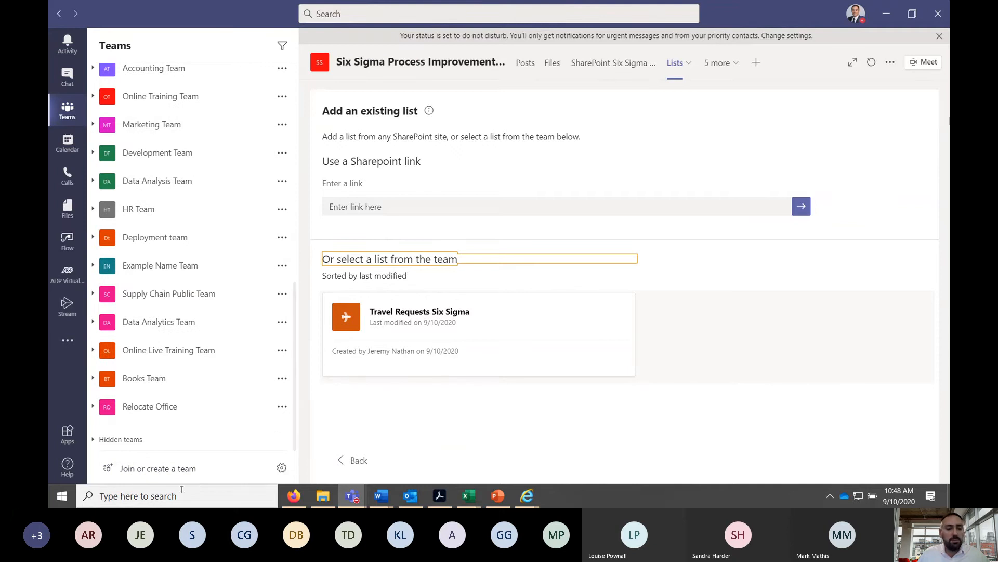
pyautogui.click(145, 469)
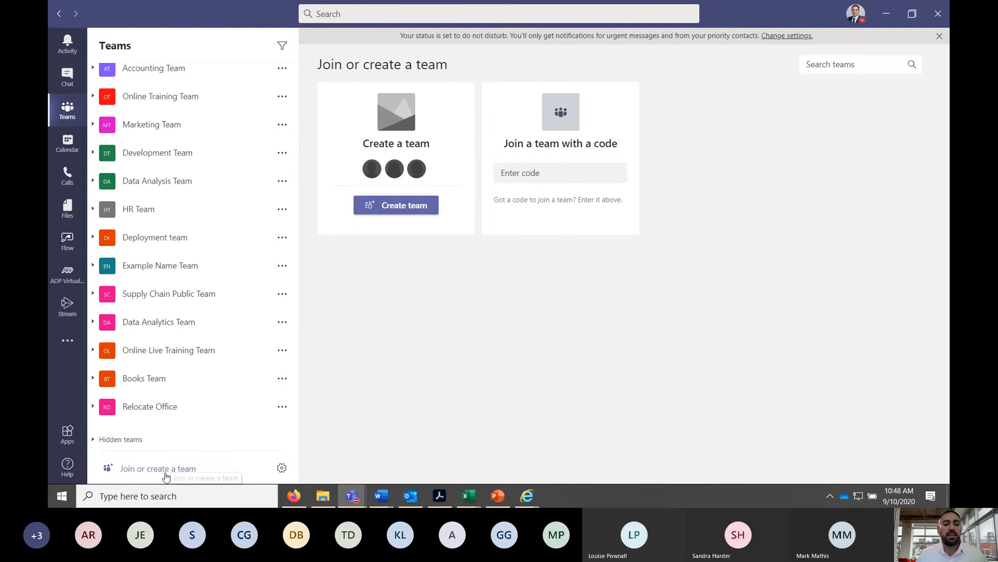
pyautogui.click(386, 208)
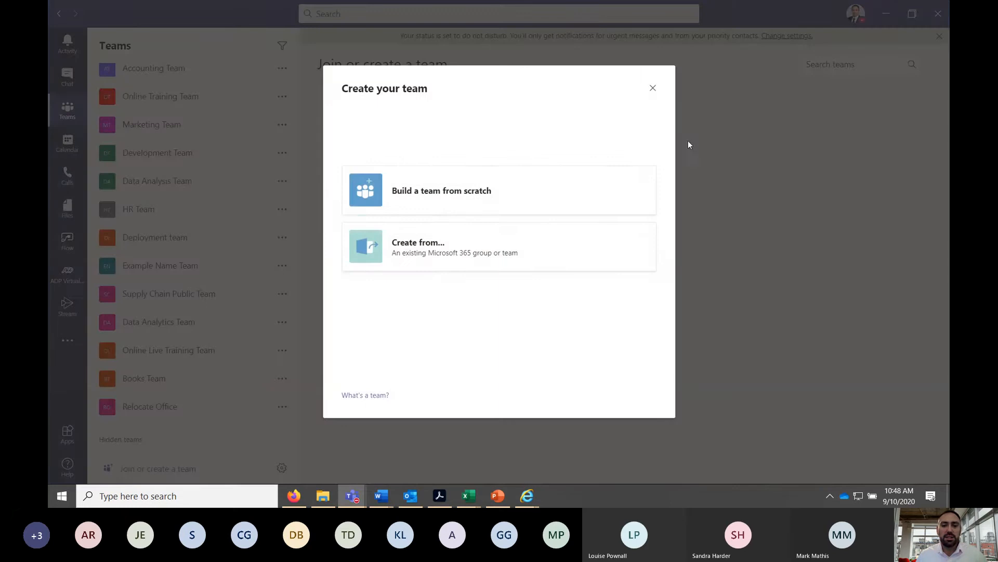
# Step: View the Microsoft 365 groups available as a basis for a new team, and return to the initial creation choices
pyautogui.click(423, 257)
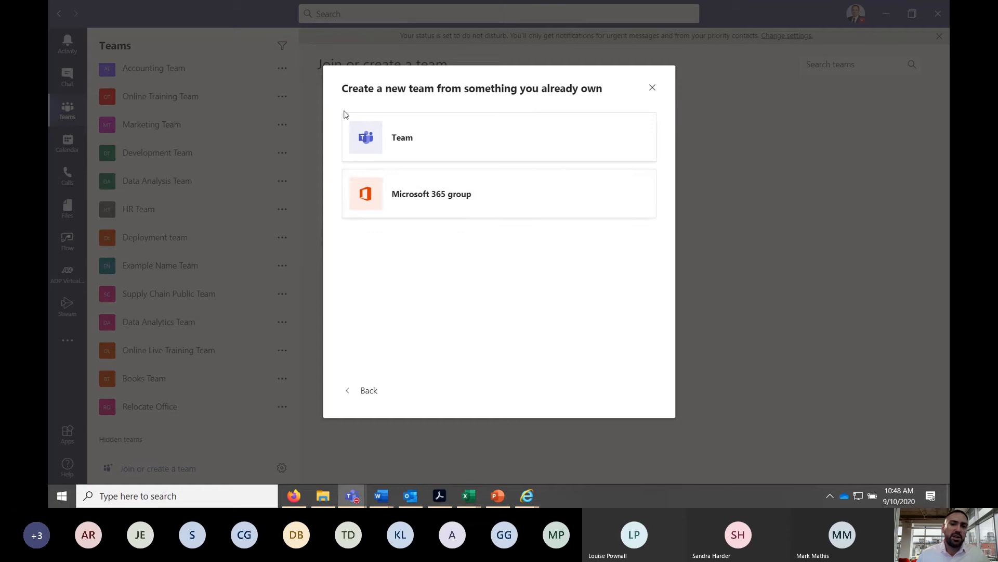
pyautogui.click(451, 200)
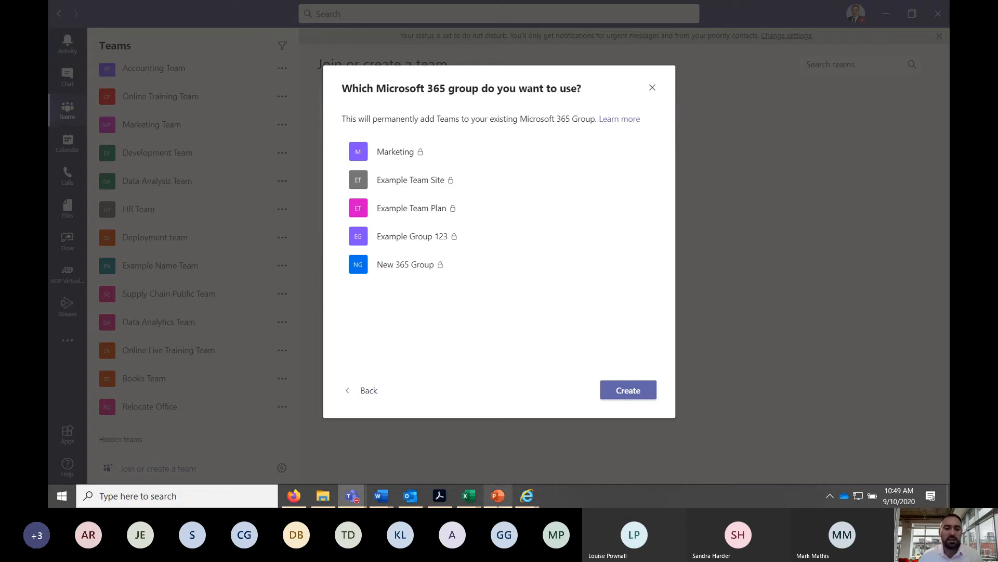
pyautogui.click(367, 399)
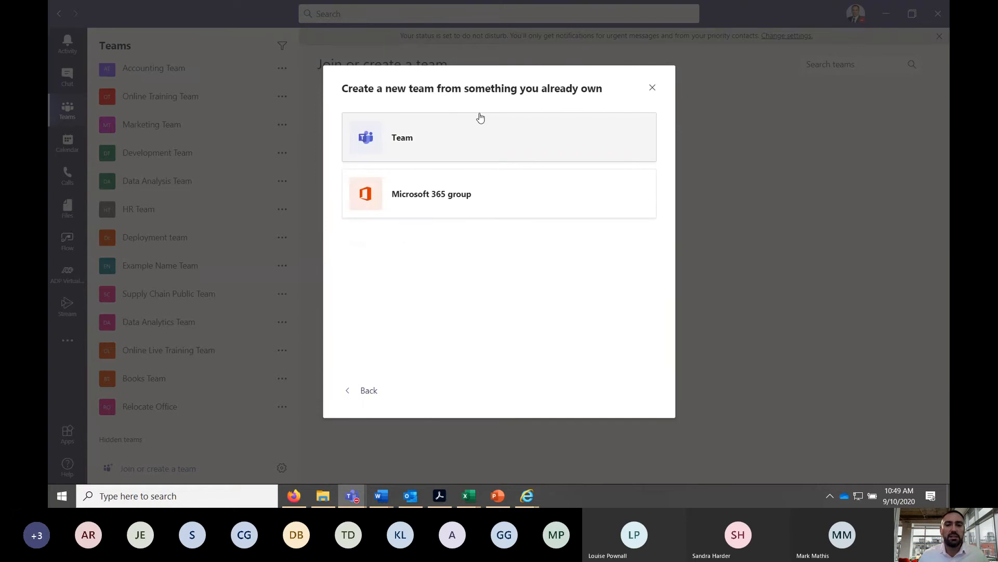
pyautogui.click(373, 392)
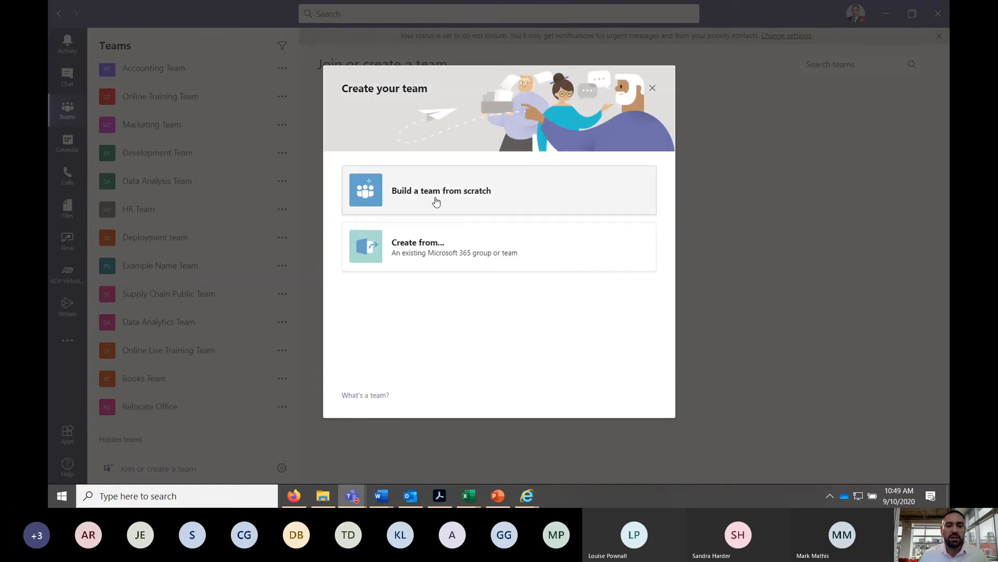
# Step: Build a private team from scratch and enter the team name Teams Team 9-10-2020
pyautogui.click(435, 199)
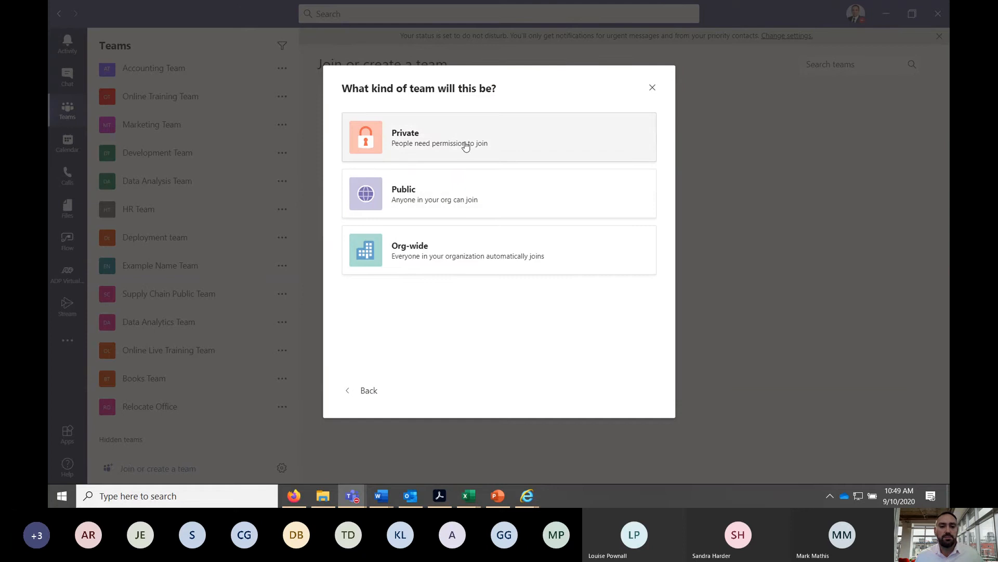
pyautogui.click(411, 136)
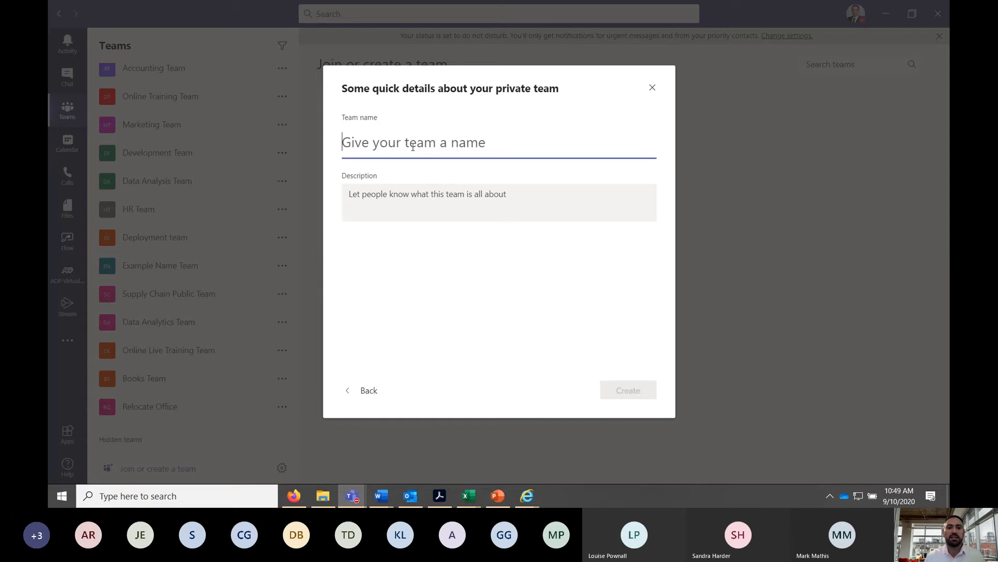
pyautogui.write('Teams Te')
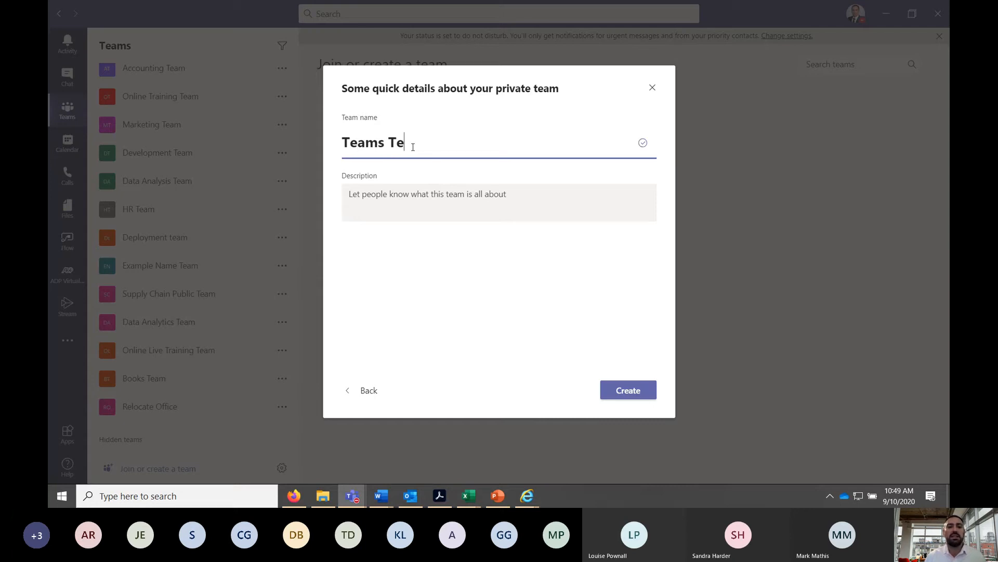
pyautogui.write('am ')
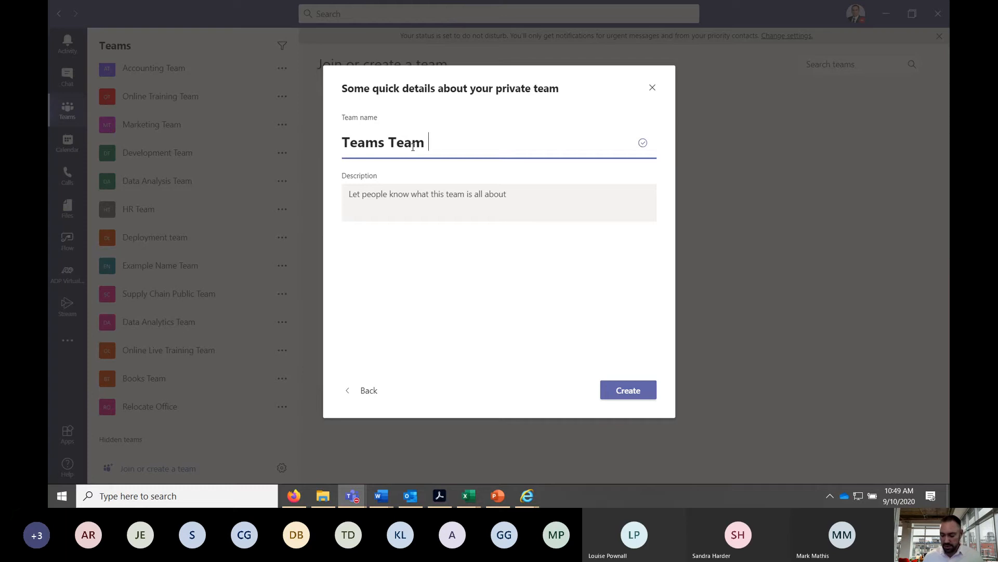
pyautogui.write('9-10-2020')
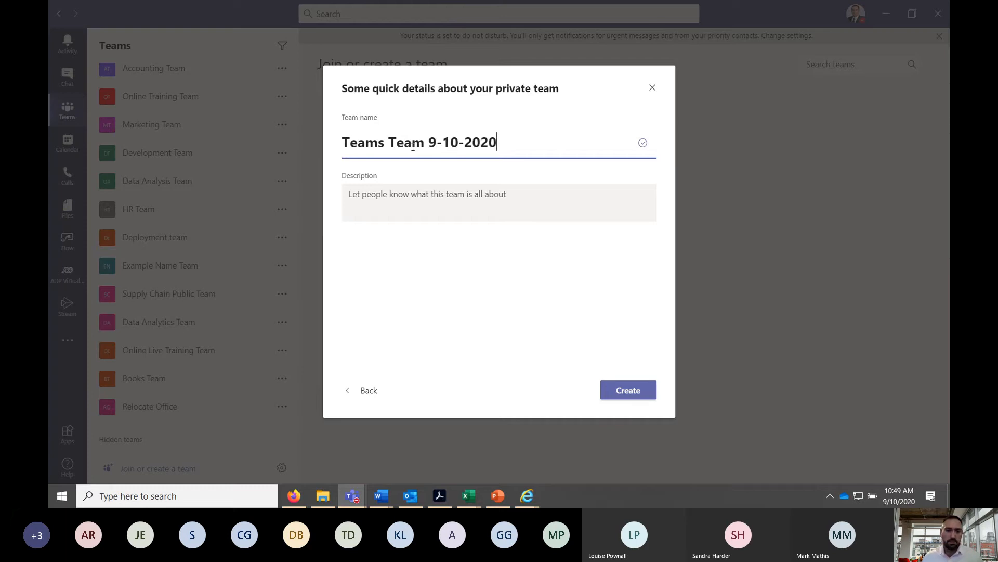
# Step: Insert Microsoft at the start of the team name to make it Microsoft Teams Team 9-10-2020, and create the team
pyautogui.moveTo(426, 139); pyautogui.dragTo(384, 143)
pyautogui.click(404, 143)
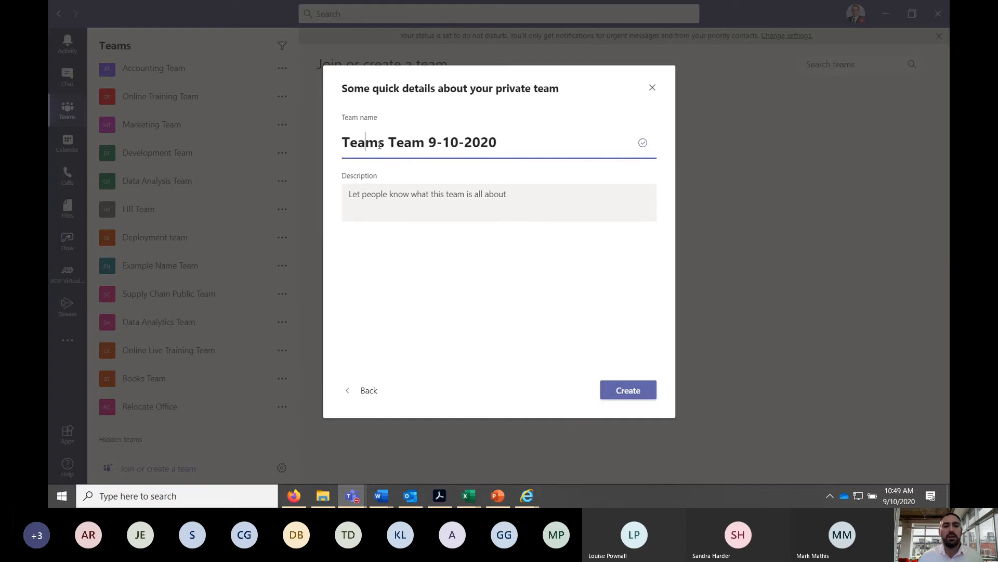
pyautogui.click(345, 148)
pyautogui.write('Micro')
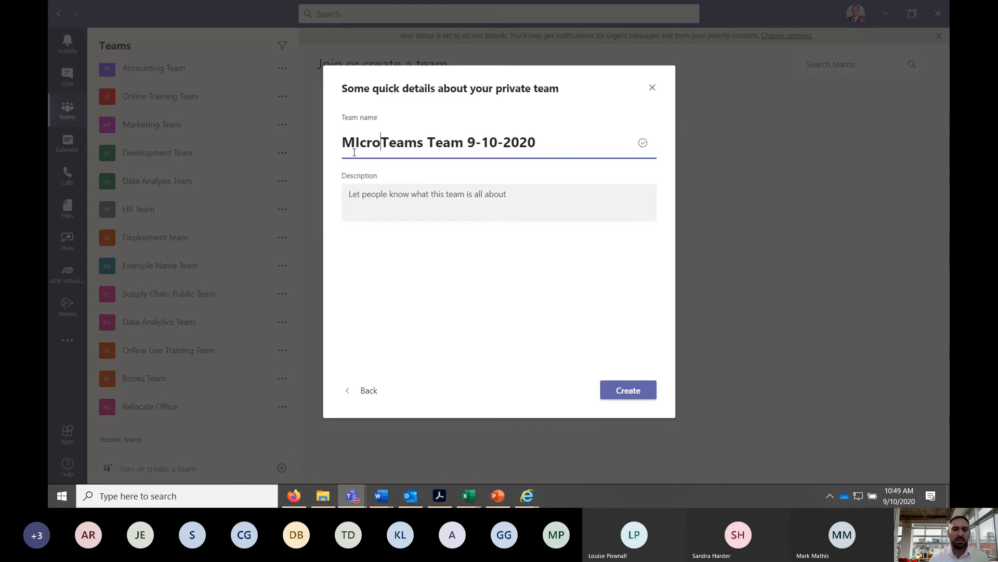
pyautogui.press('BackSpace')
pyautogui.press('BackSpace')
pyautogui.press('BackSpace')
pyautogui.press('BackSpace')
pyautogui.write('li')
pyautogui.press('BackSpace')
pyautogui.press('BackSpace')
pyautogui.write('icros')
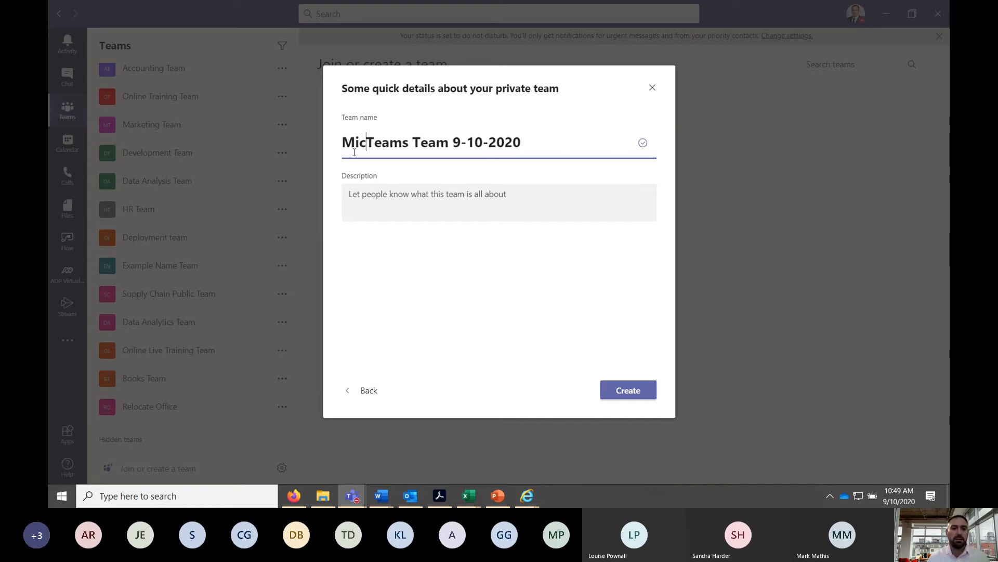
pyautogui.write('oft')
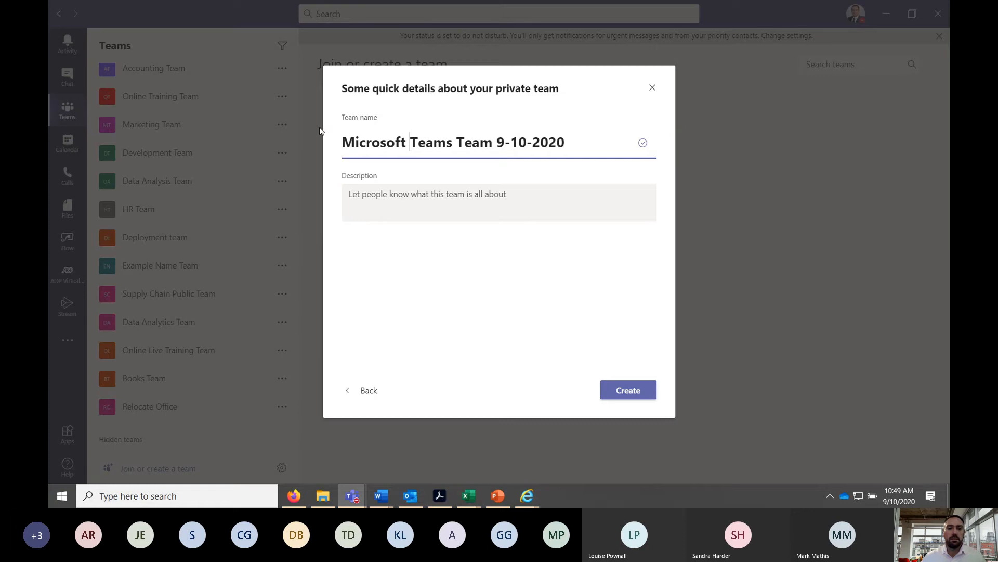
pyautogui.click(622, 390)
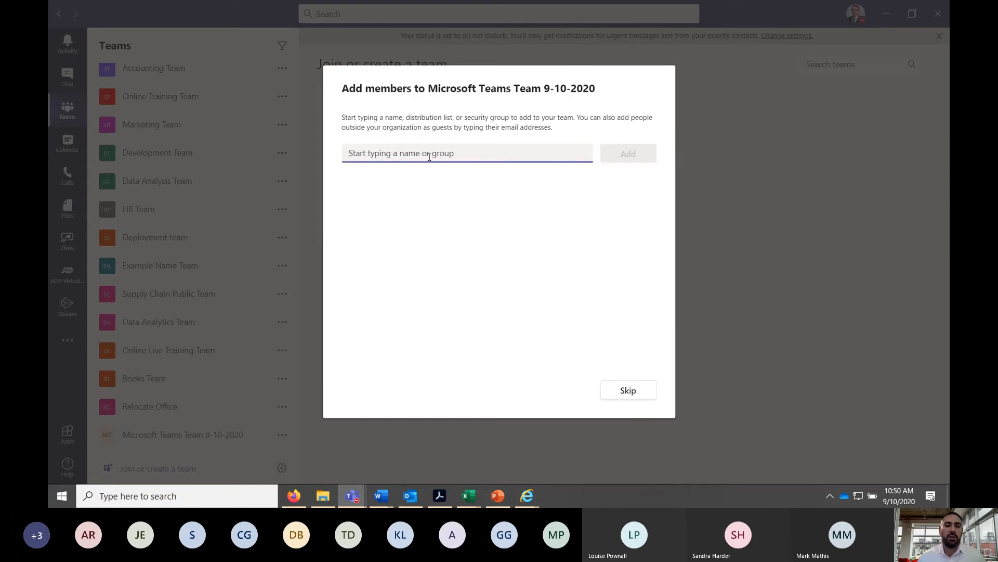
# Step: Add a colleague from the organization to Microsoft Teams Team 9-10-2020 by searching for their name
pyautogui.write('cha')
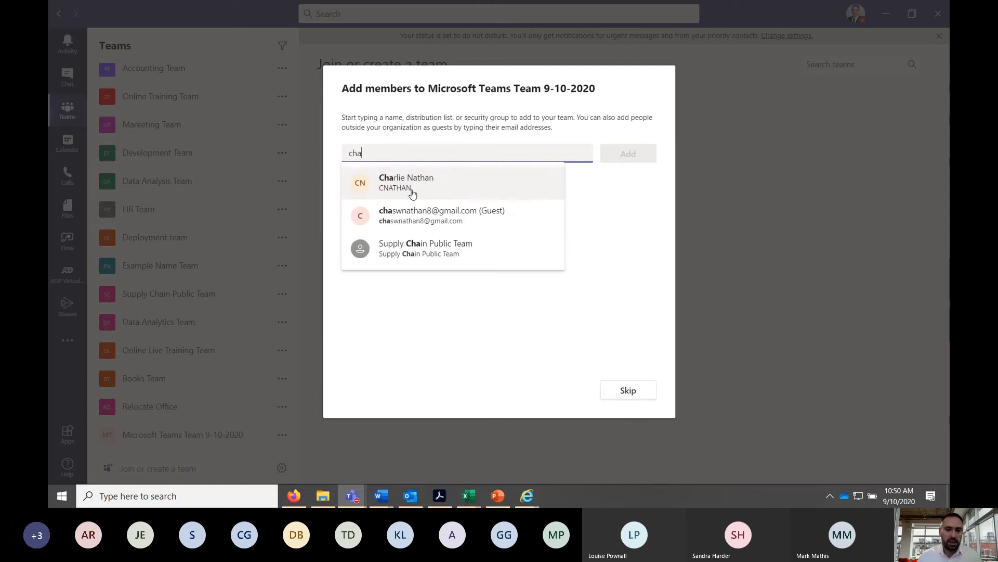
pyautogui.click(415, 185)
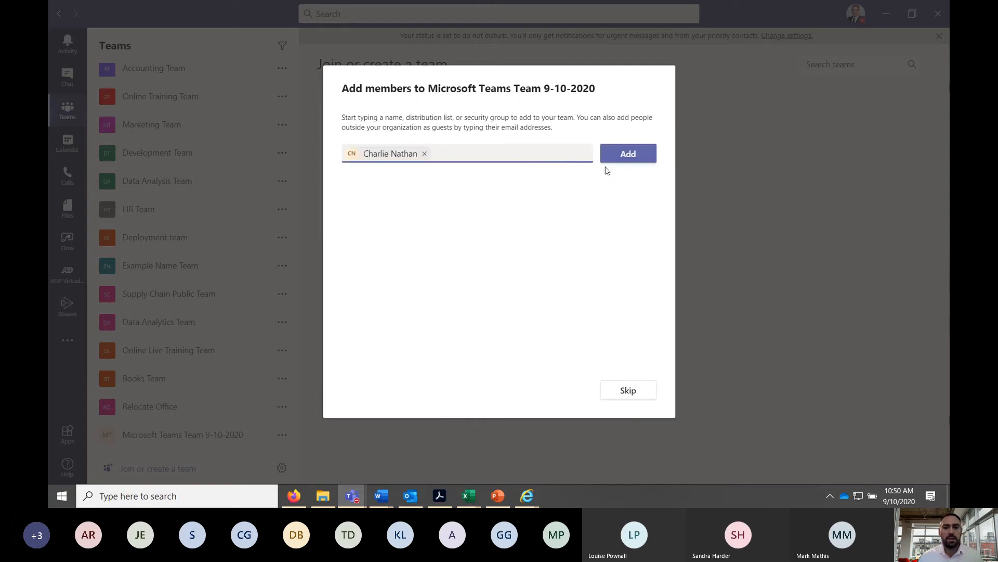
pyautogui.click(636, 156)
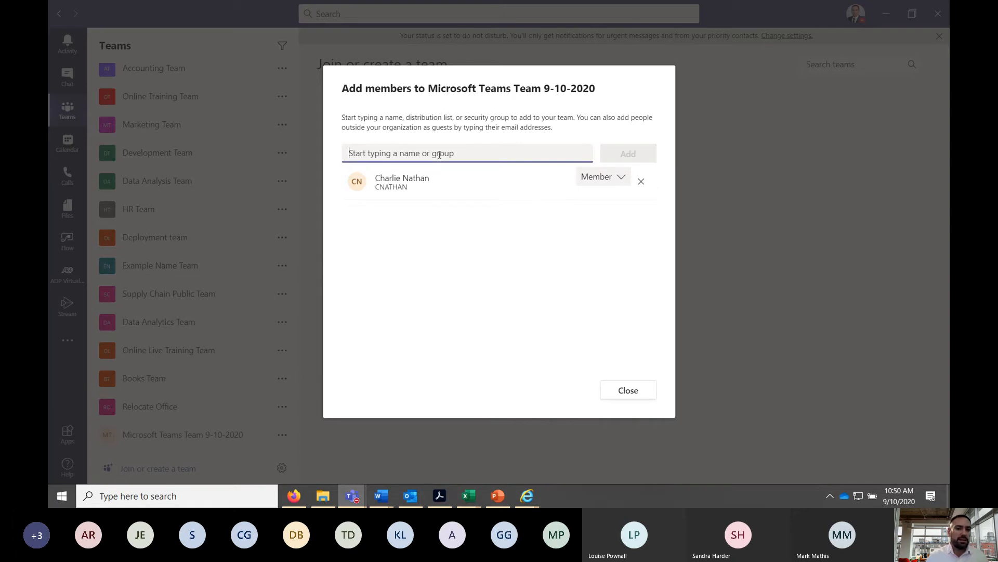
# Step: Find two external guests by their names or e-mail addresses and add each to Microsoft Teams Team 9-10-2020
pyautogui.write('cha')
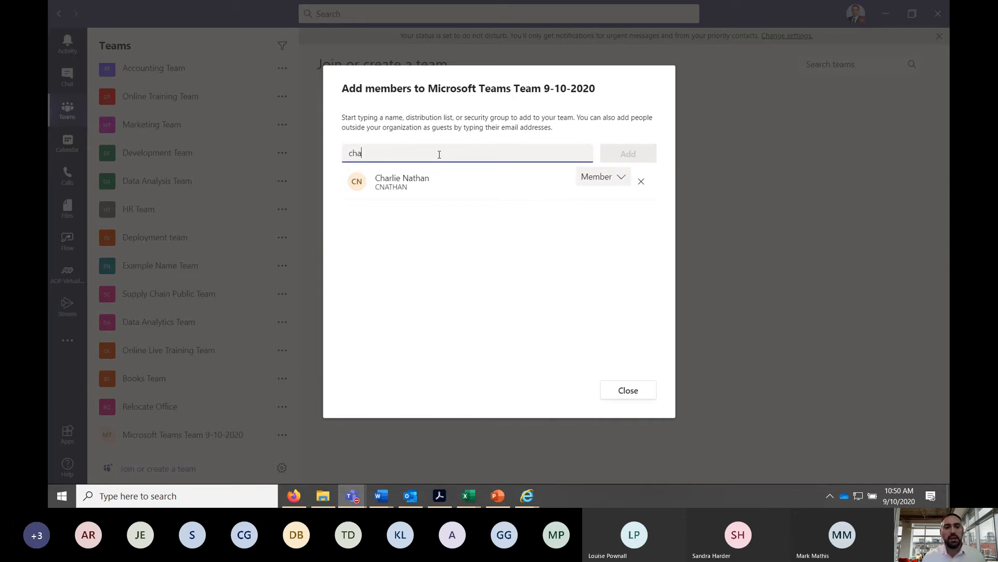
pyautogui.write('s')
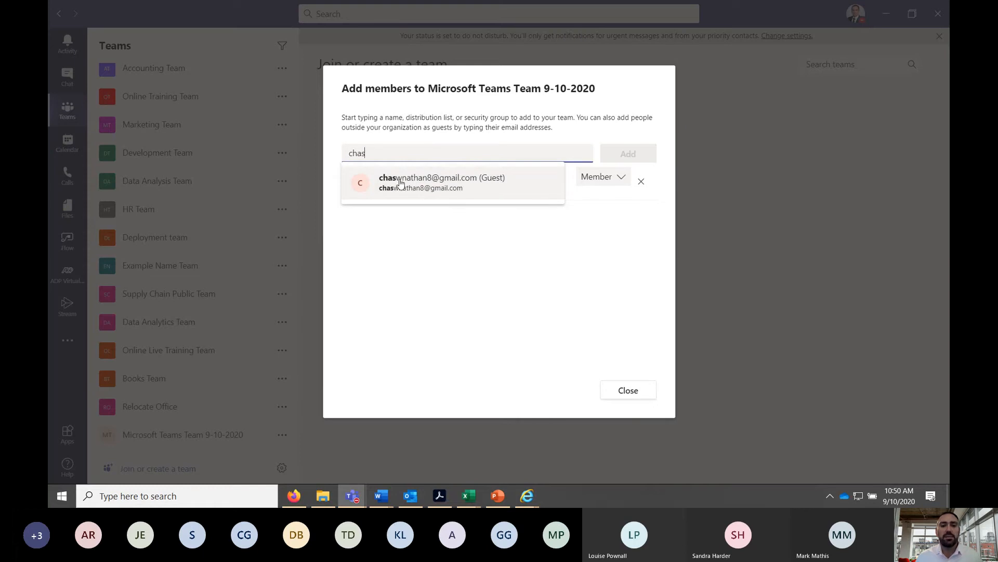
pyautogui.click(463, 185)
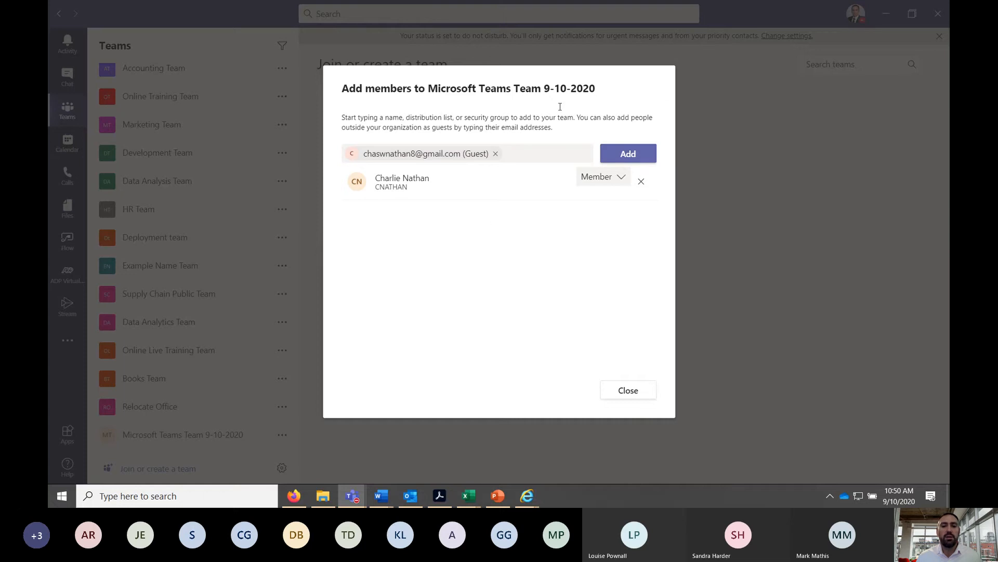
pyautogui.click(627, 156)
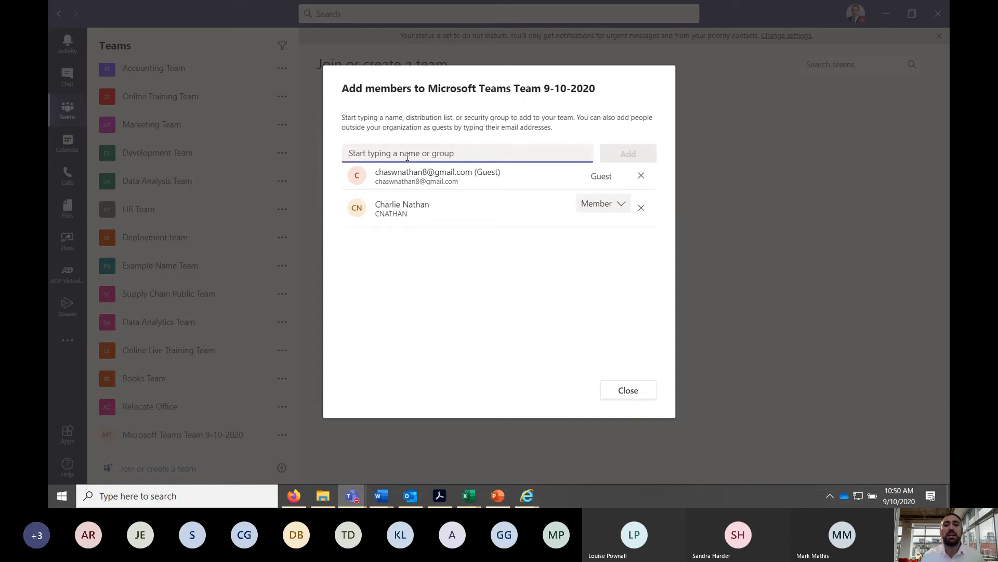
pyautogui.write('jeremy')
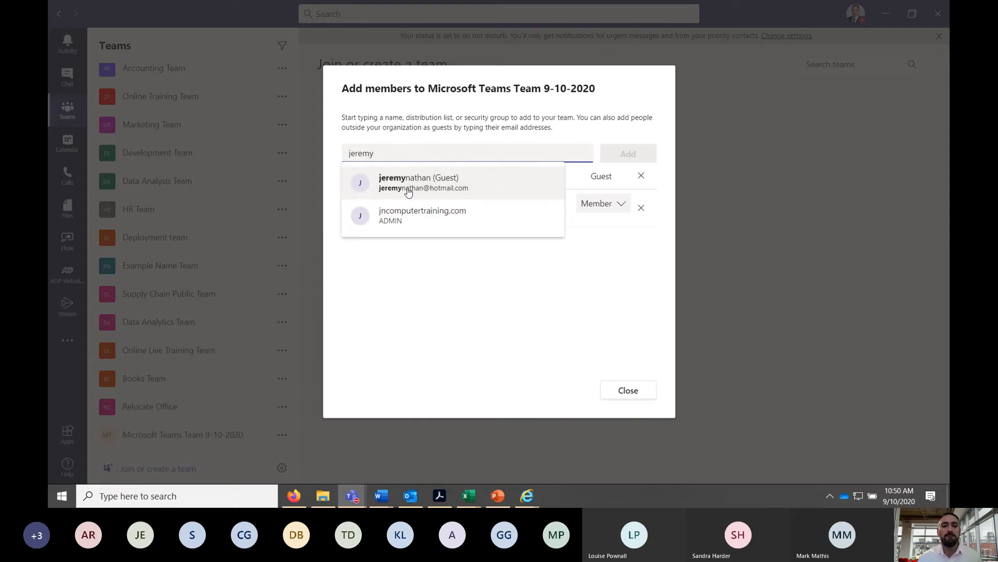
pyautogui.click(408, 191)
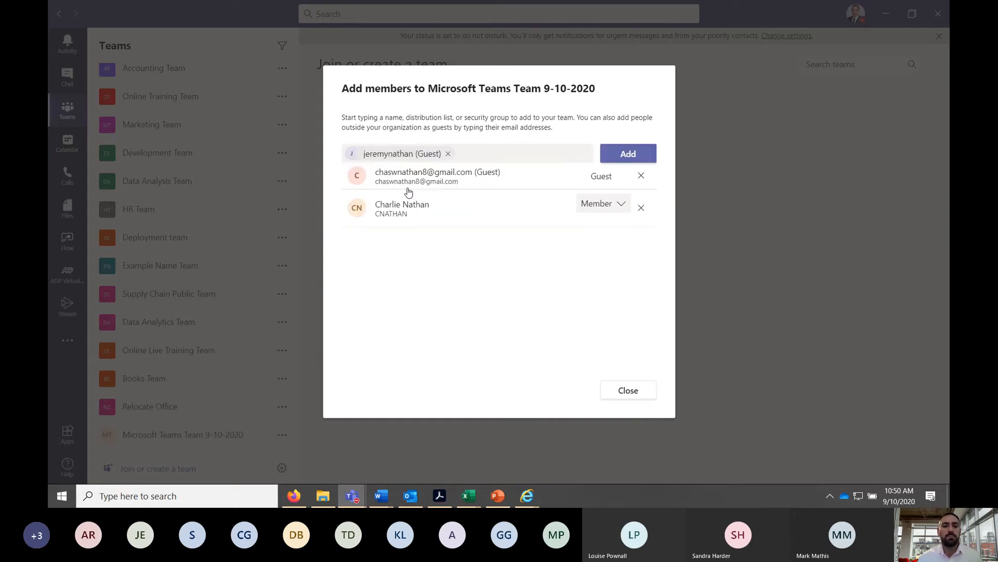
pyautogui.click(622, 151)
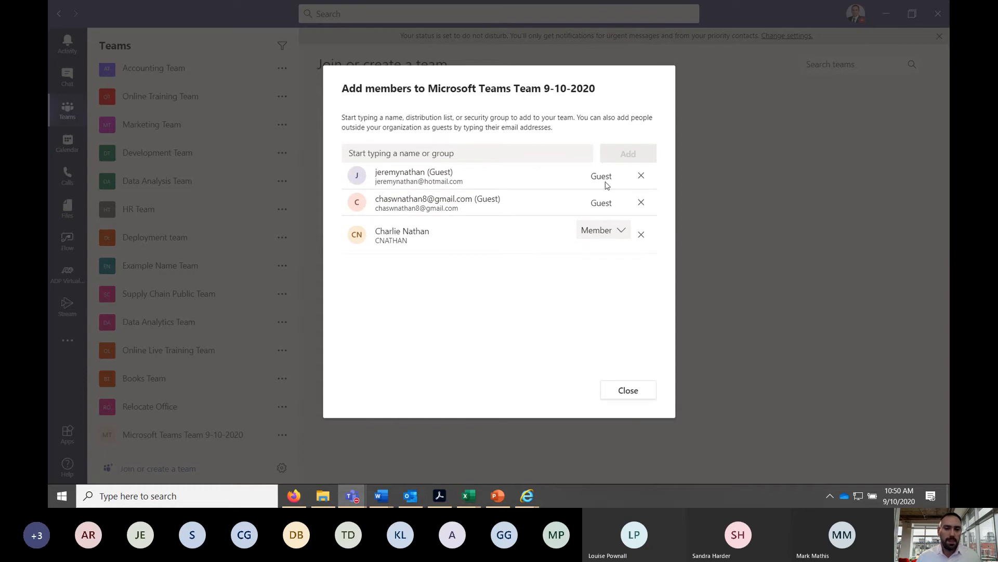
# Step: Change the internal colleague's role in the team to Owner and finish adding members
pyautogui.click(603, 232)
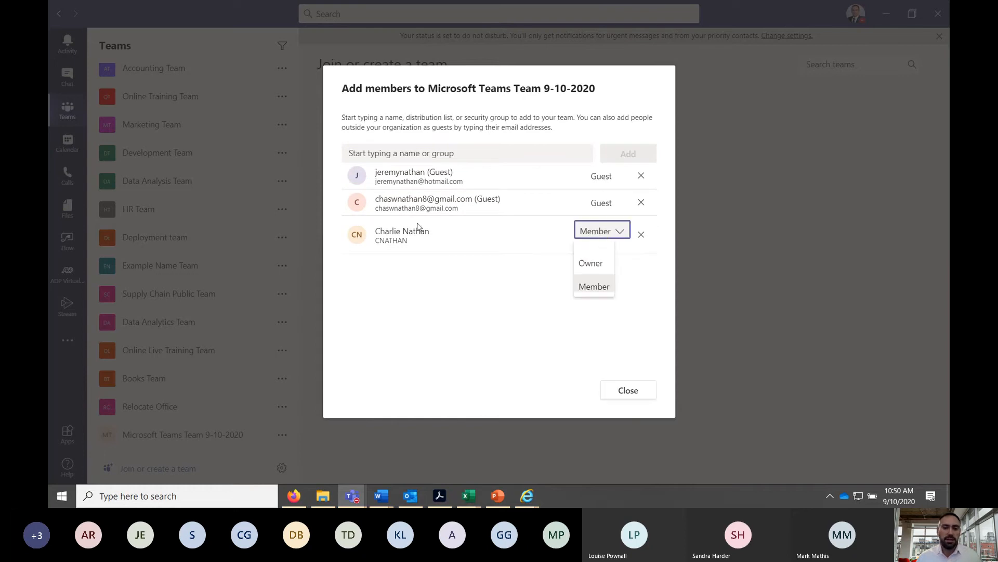
pyautogui.click(589, 263)
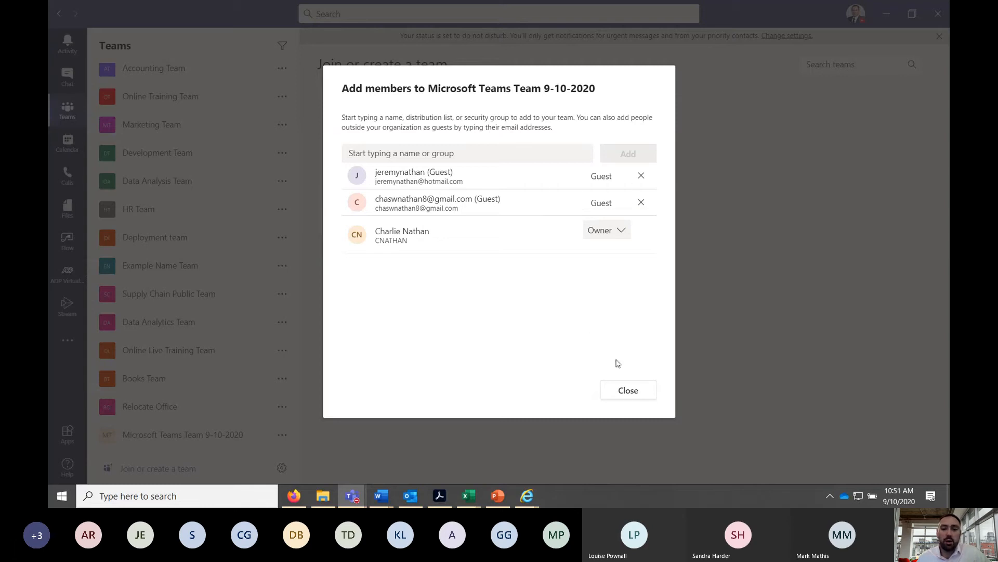
pyautogui.click(628, 391)
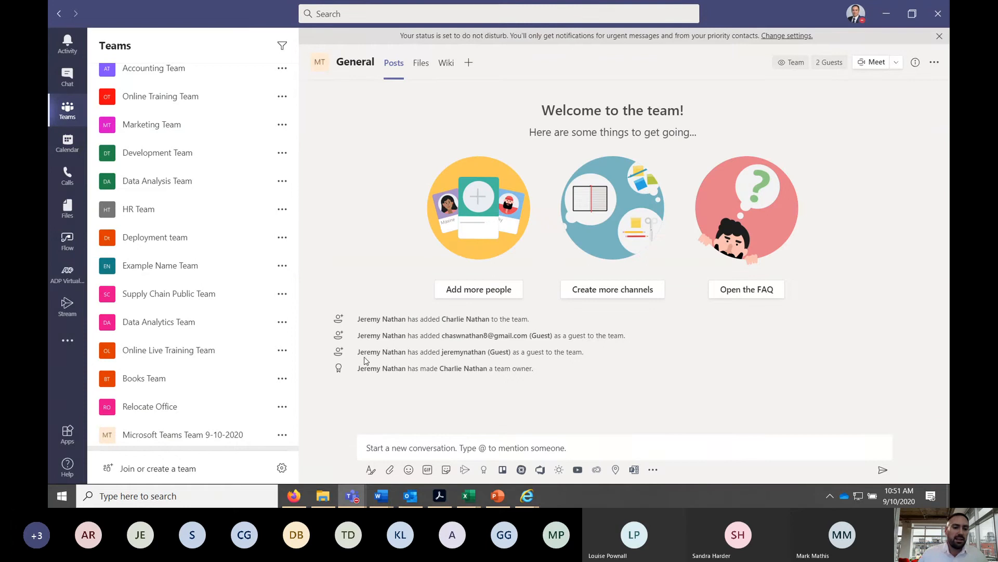
# Step: Create a channel named Microsoft Teams Channel in Microsoft Teams Team 9-10-2020 with its privacy set to Private
pyautogui.click(244, 433)
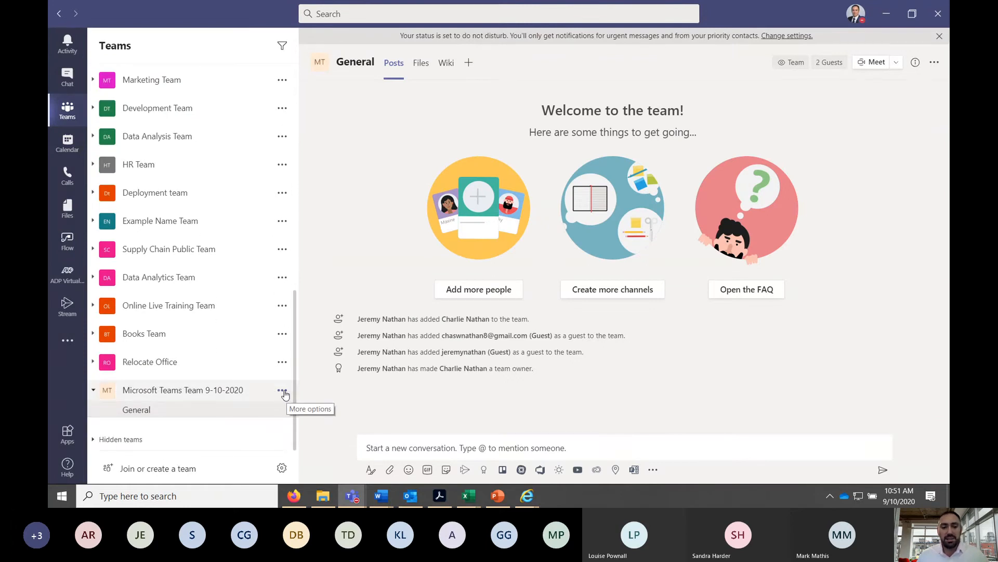
pyautogui.click(283, 393)
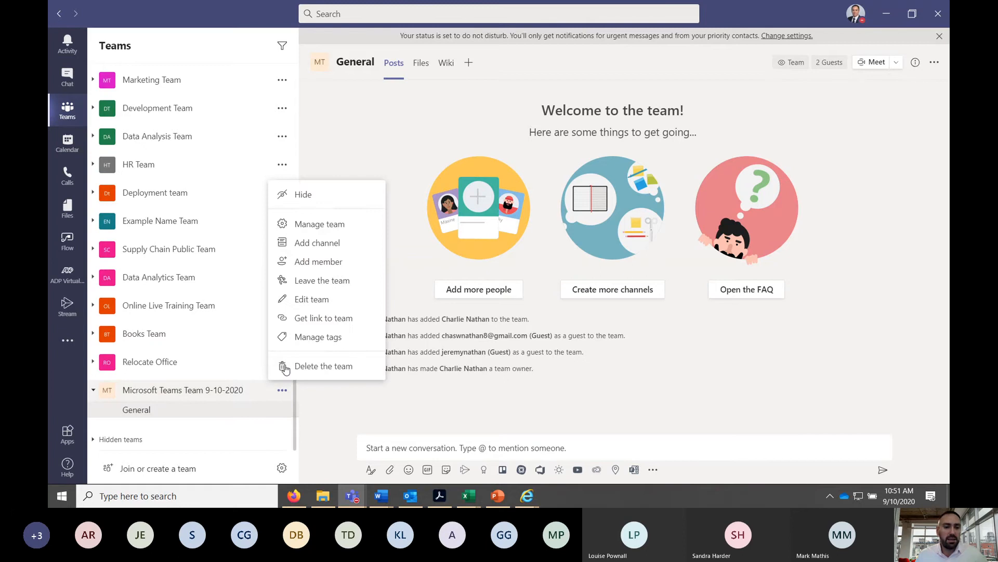
pyautogui.click(314, 244)
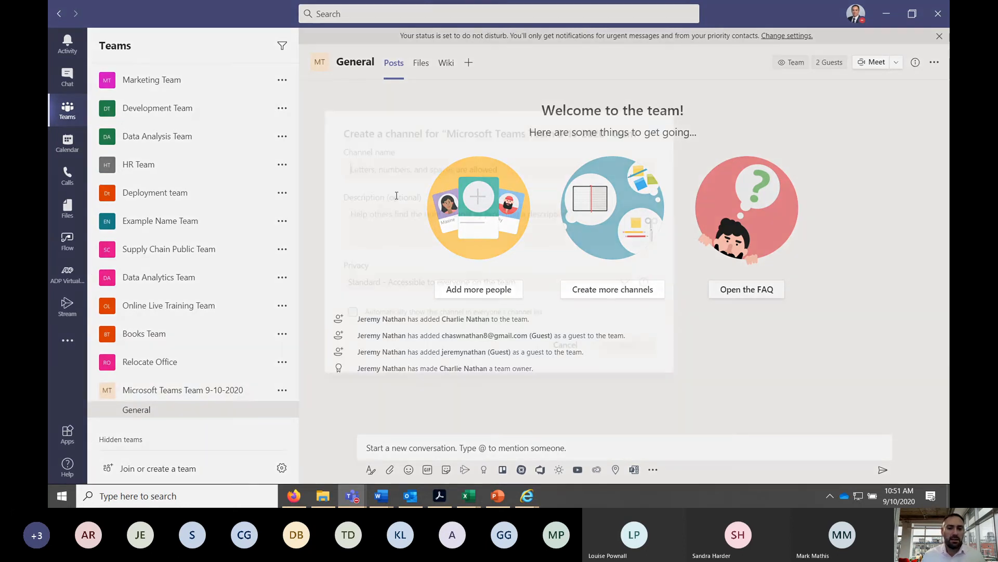
pyautogui.write('Microsf')
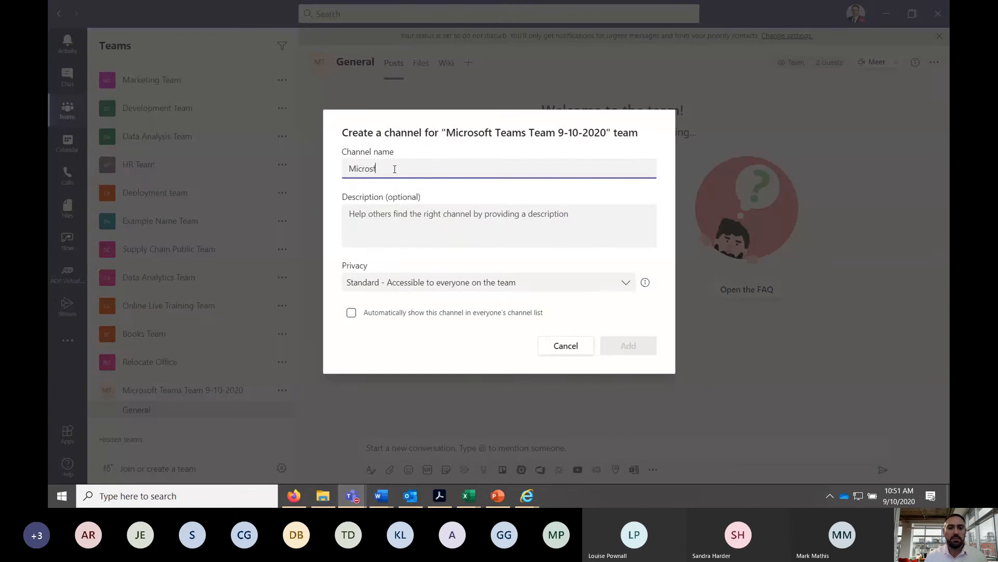
pyautogui.press('BackSpace')
pyautogui.press('BackSpace')
pyautogui.press('BackSpace')
pyautogui.press('BackSpace')
pyautogui.write('oft Teams Channel')
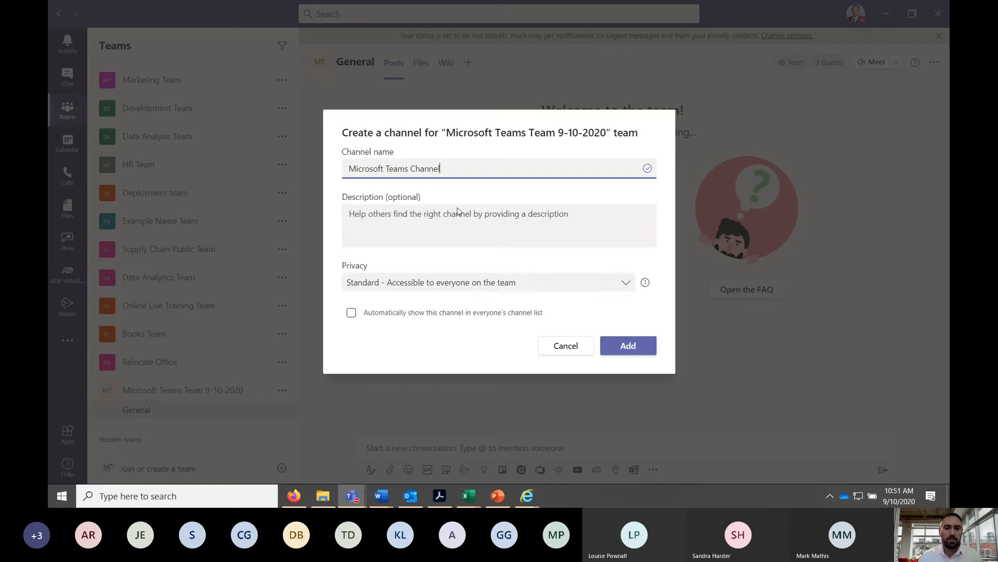
pyautogui.click(351, 288)
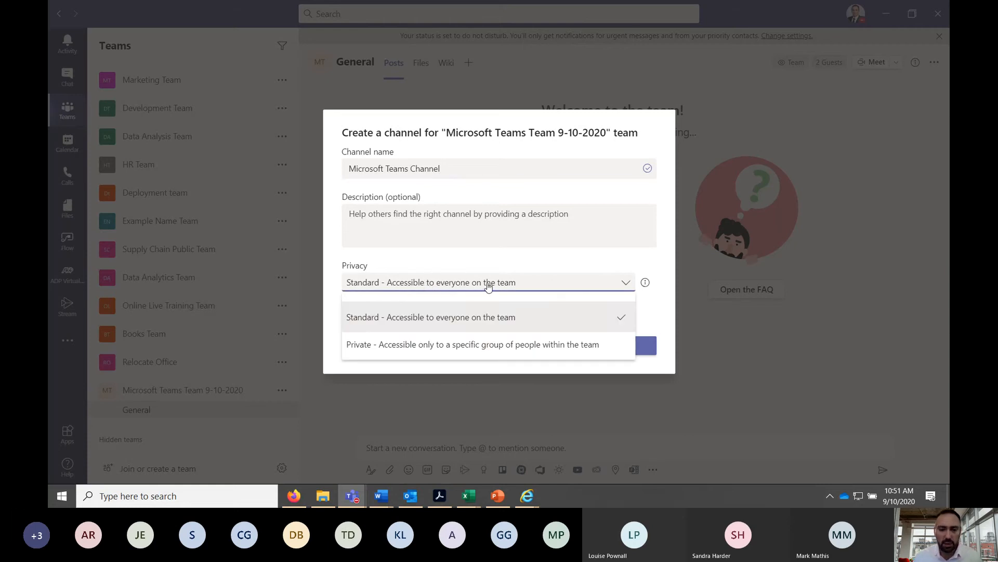
pyautogui.click(435, 346)
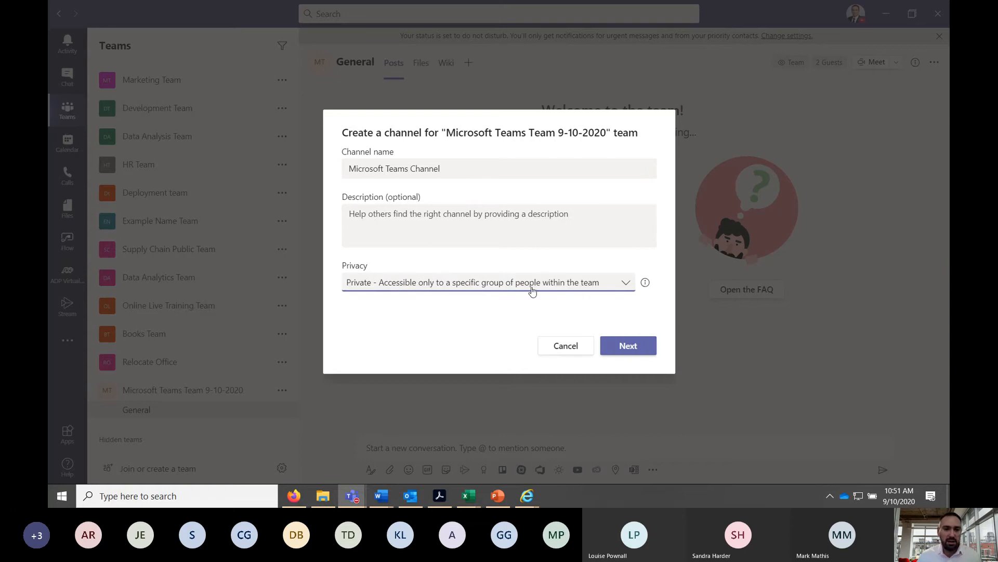
pyautogui.click(645, 352)
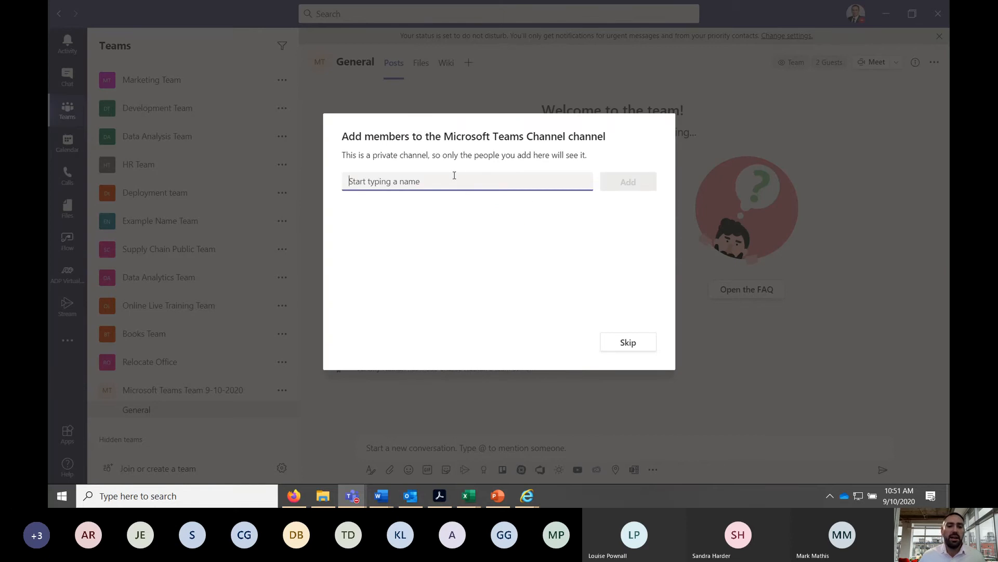
pyautogui.write('j')
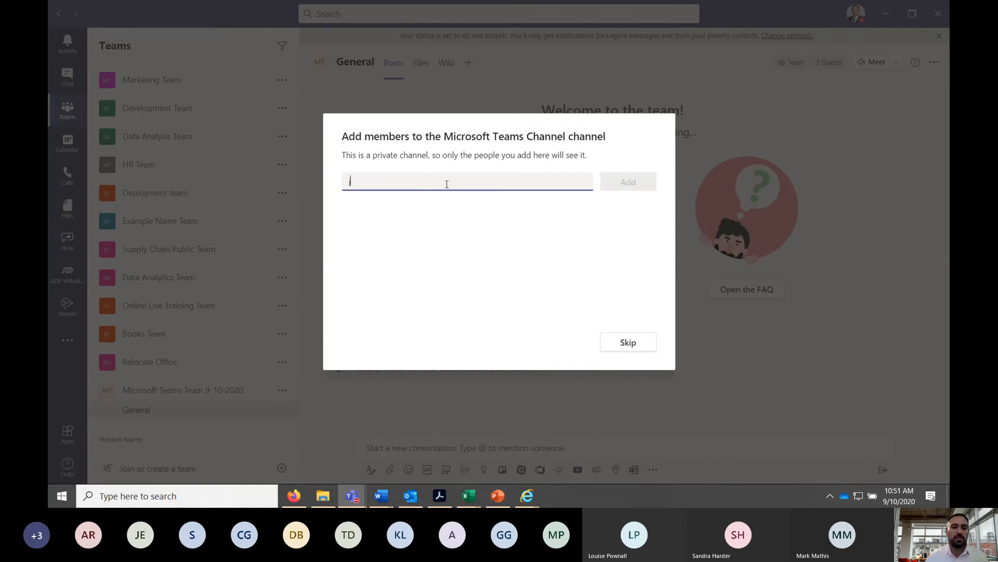
pyautogui.write('eremy')
pyautogui.press('BackSpace')
pyautogui.press('BackSpace')
pyautogui.press('BackSpace')
pyautogui.press('BackSpace')
pyautogui.press('BackSpace')
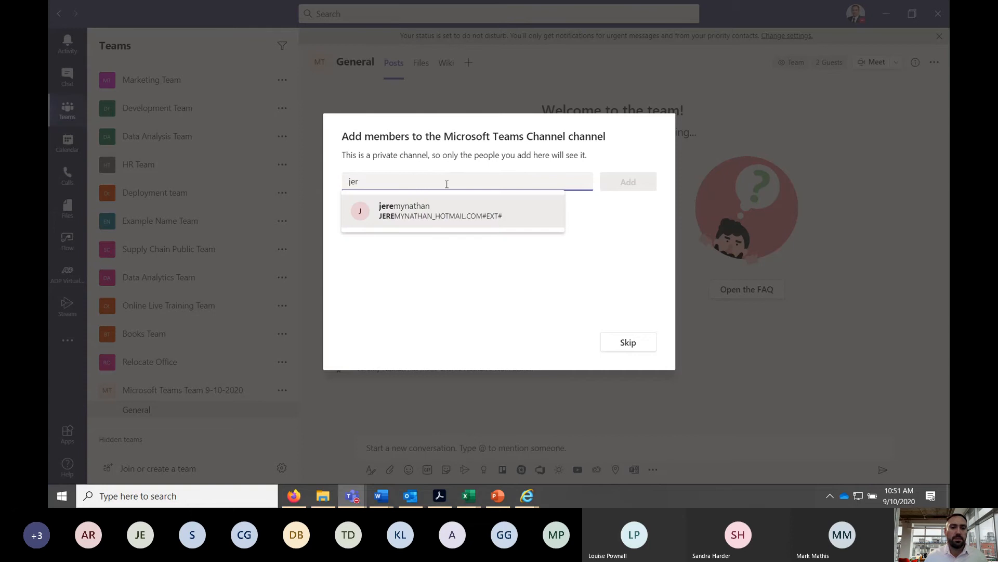
pyautogui.write('nathan')
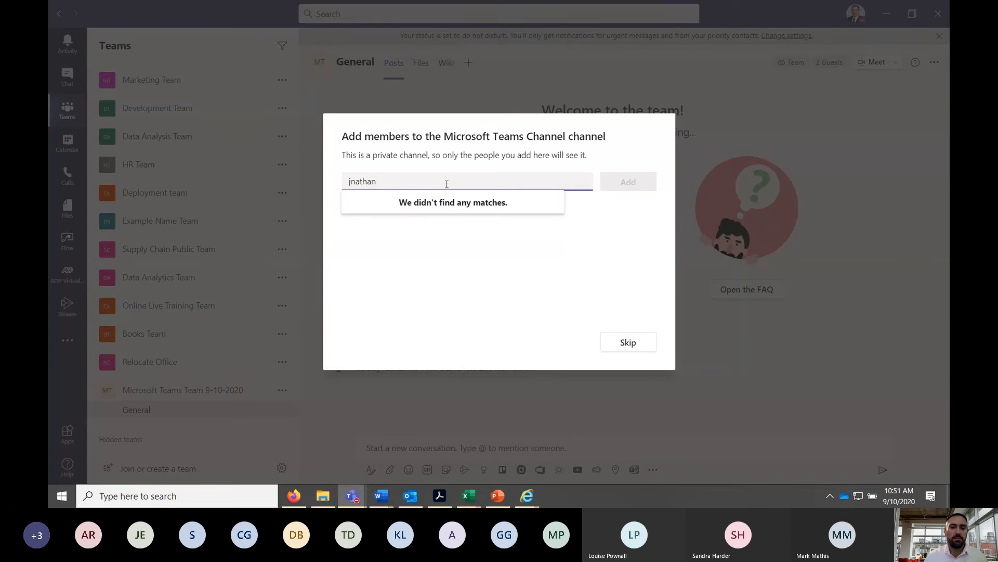
pyautogui.press('BackSpace')
pyautogui.press('BackSpace')
pyautogui.press('BackSpace')
pyautogui.press('BackSpace')
pyautogui.press('BackSpace')
pyautogui.press('BackSpace')
pyautogui.press('BackSpace')
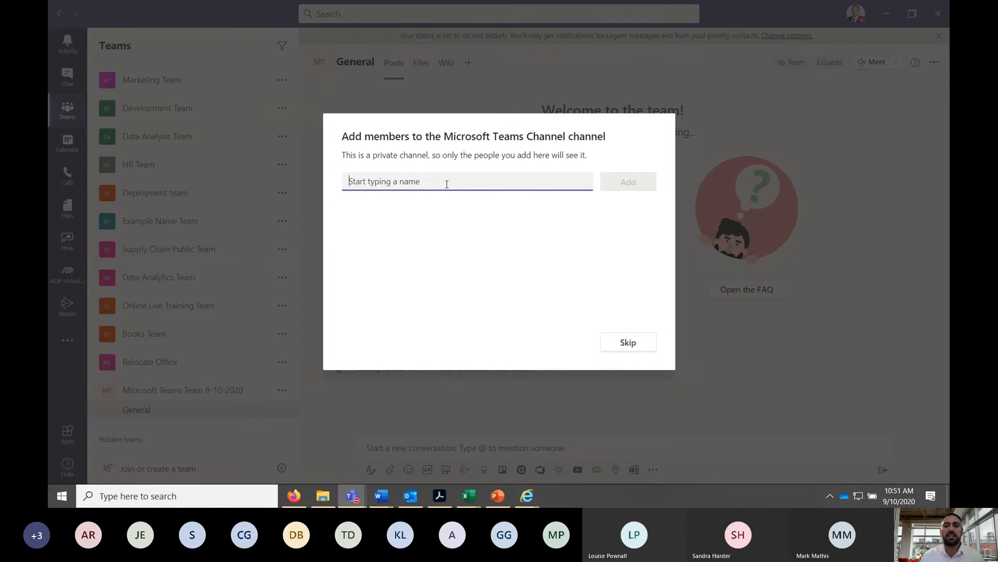
# Step: Add the internal colleague to the private Microsoft Teams Channel, keep the Member role, and finish the channel setup
pyautogui.write('cha')
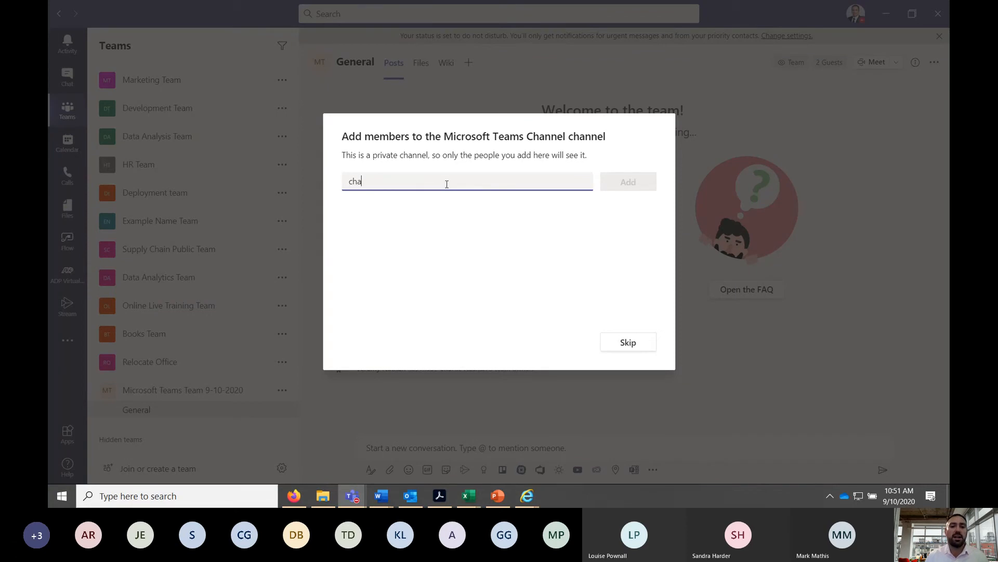
pyautogui.write('lie')
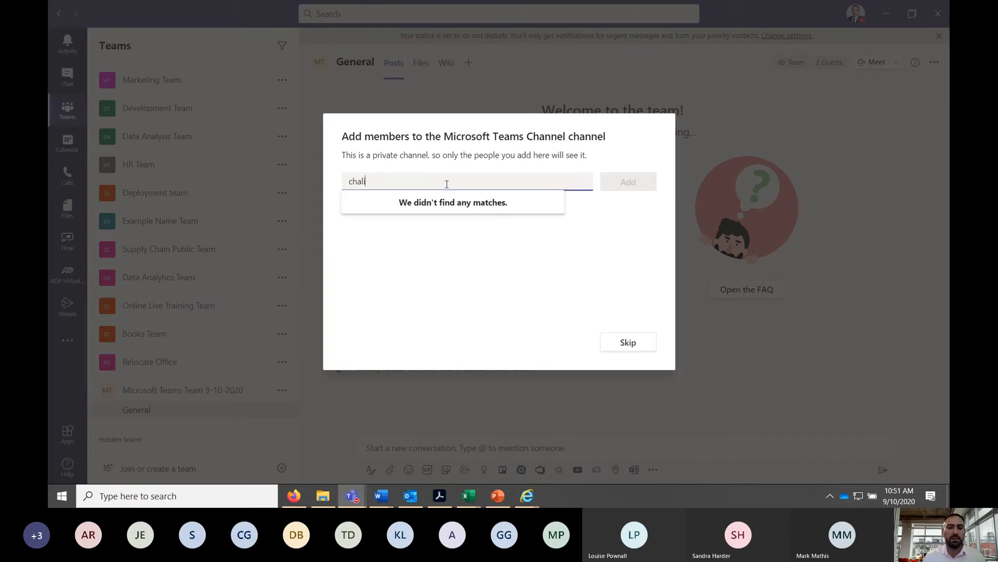
pyautogui.write('r')
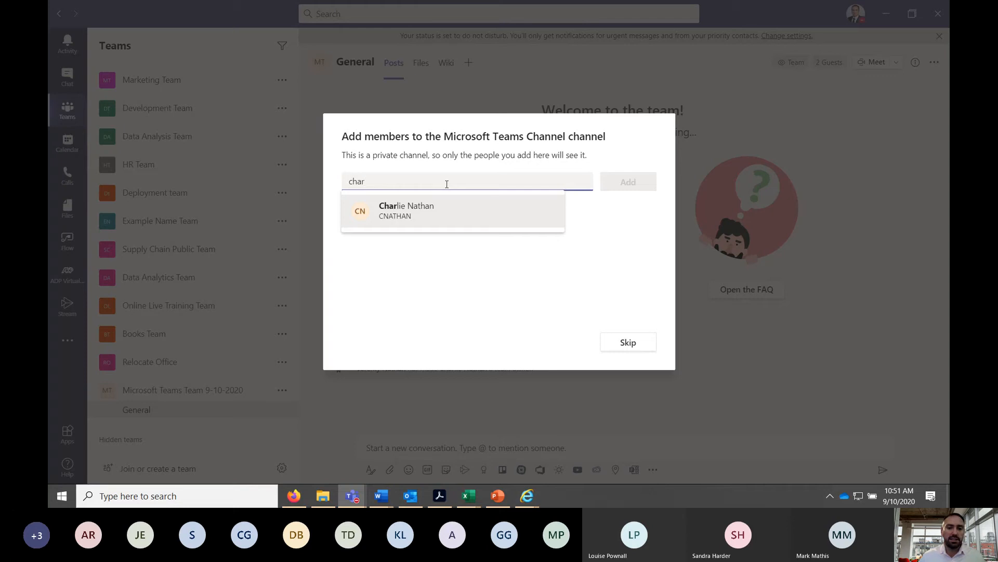
pyautogui.click(385, 213)
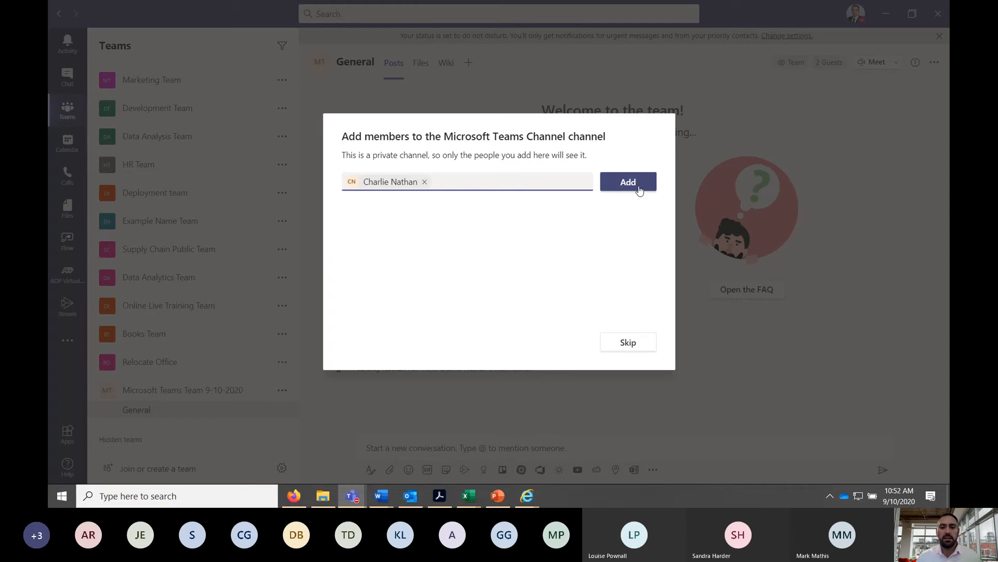
pyautogui.click(639, 191)
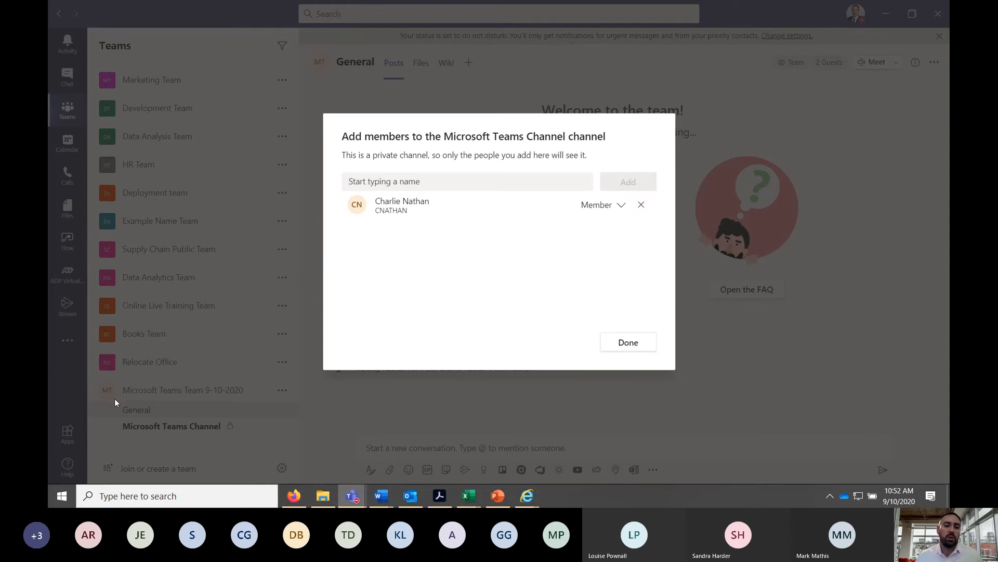
pyautogui.click(612, 211)
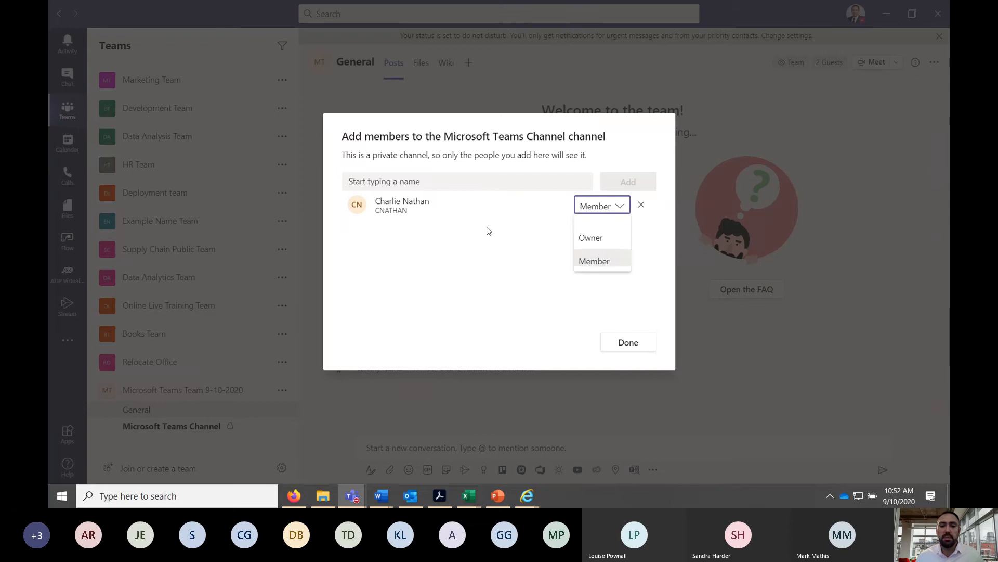
pyautogui.click(419, 248)
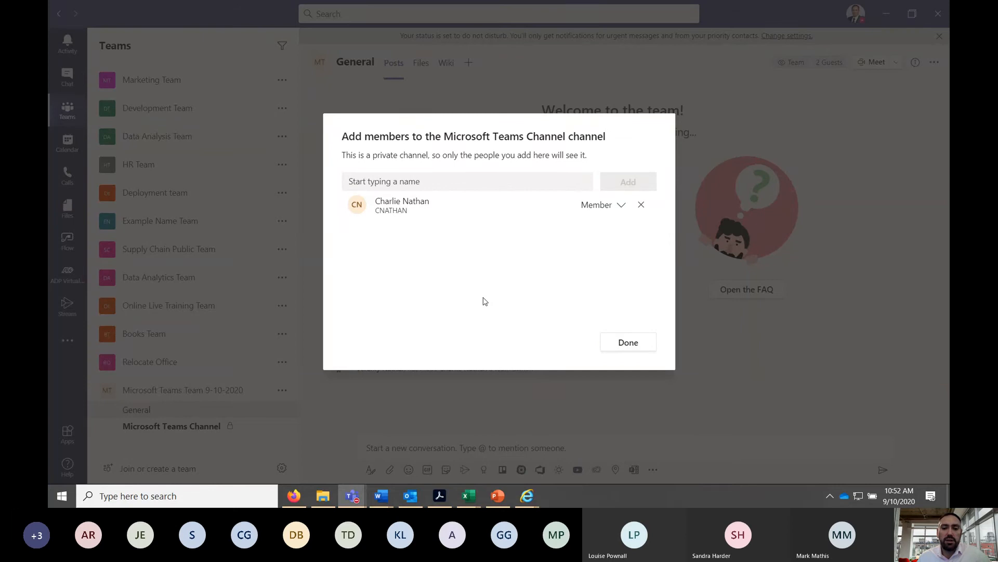
pyautogui.click(627, 343)
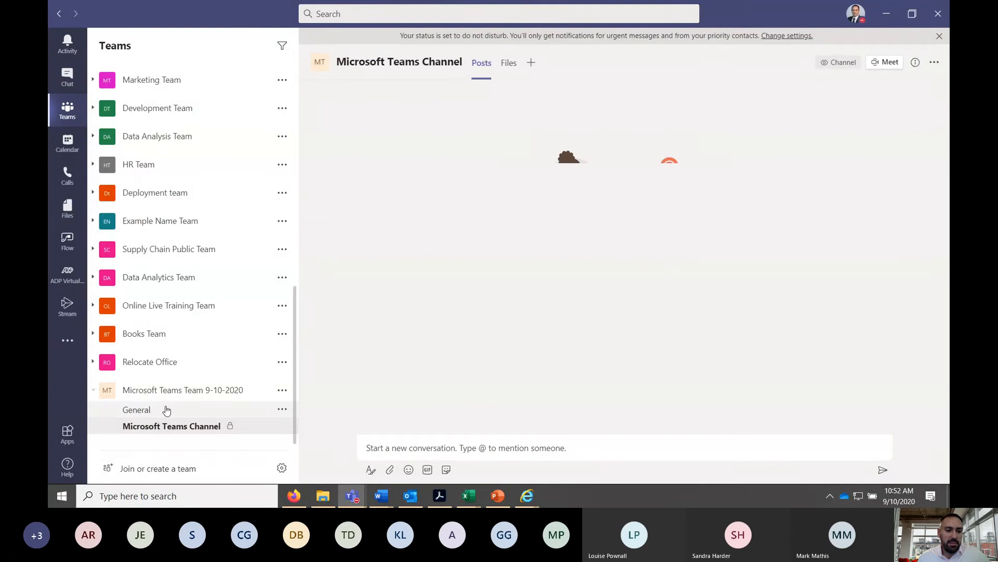
# Step: Post the message Hello! as a new conversation in the private Microsoft Teams Channel
pyautogui.click(445, 449)
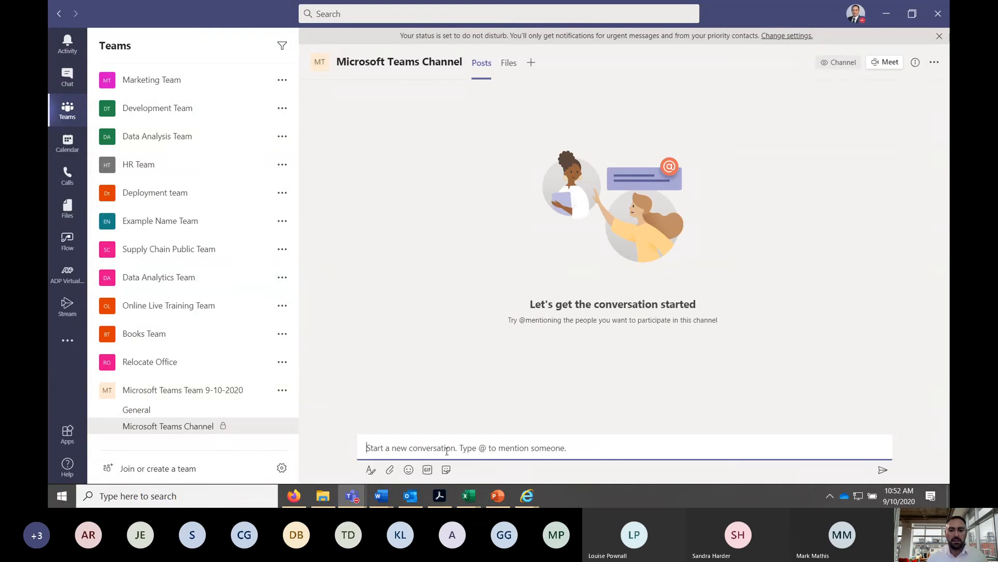
pyautogui.write('Hello')
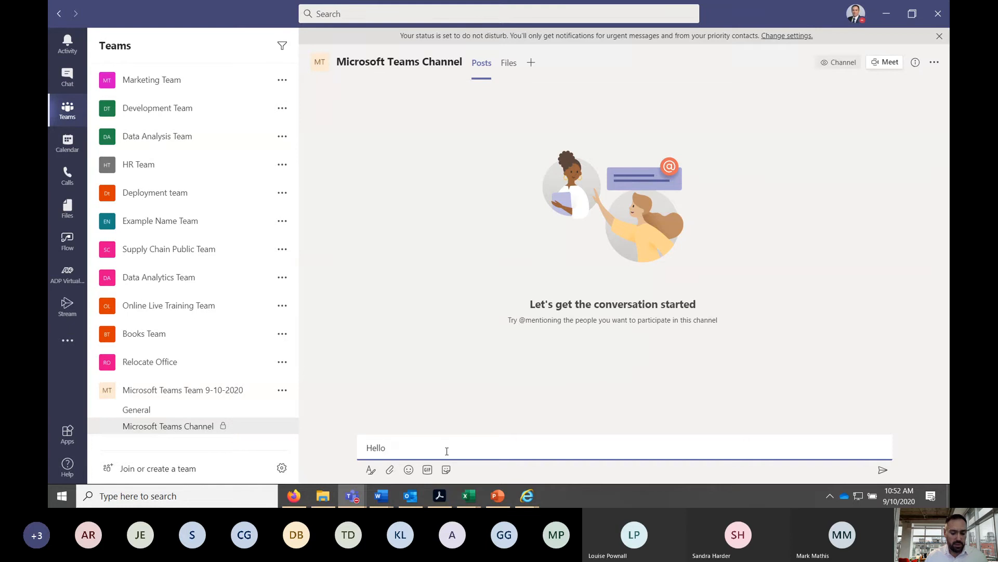
pyautogui.press('Return')
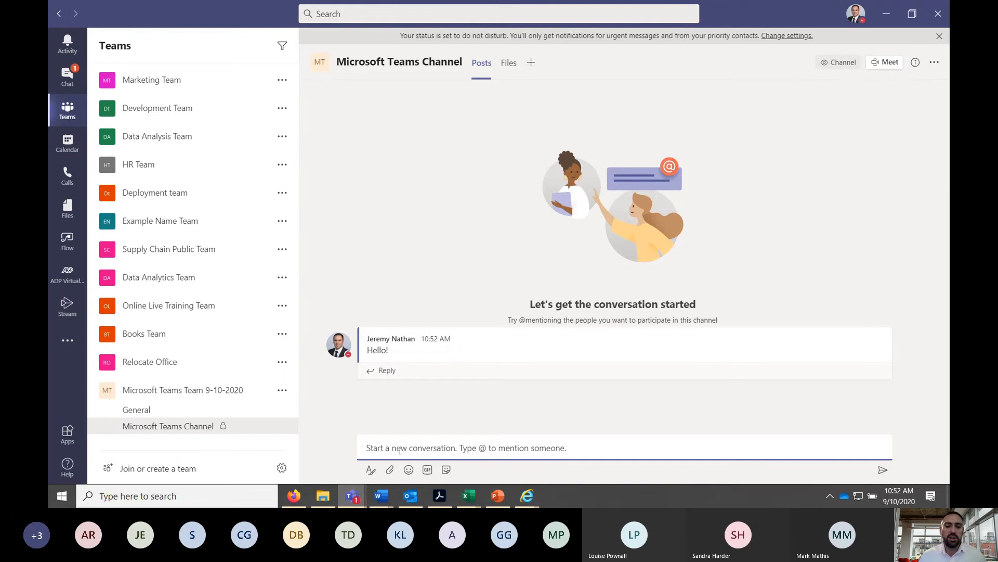
# Step: Switch to the Microsoft Teams Tips and New Features Webinar meeting window to read the meeting chat
pyautogui.click(353, 496)
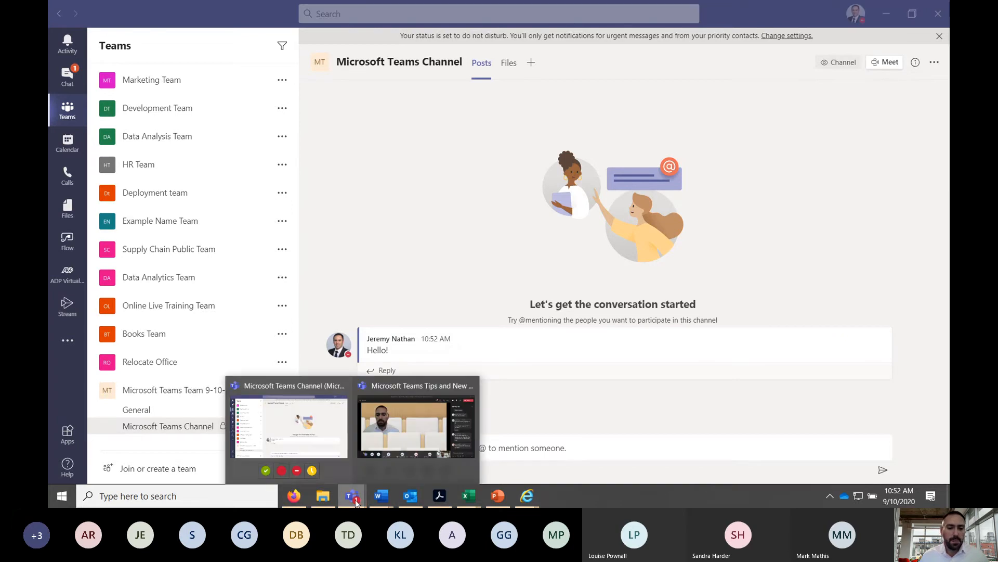
pyautogui.click(415, 413)
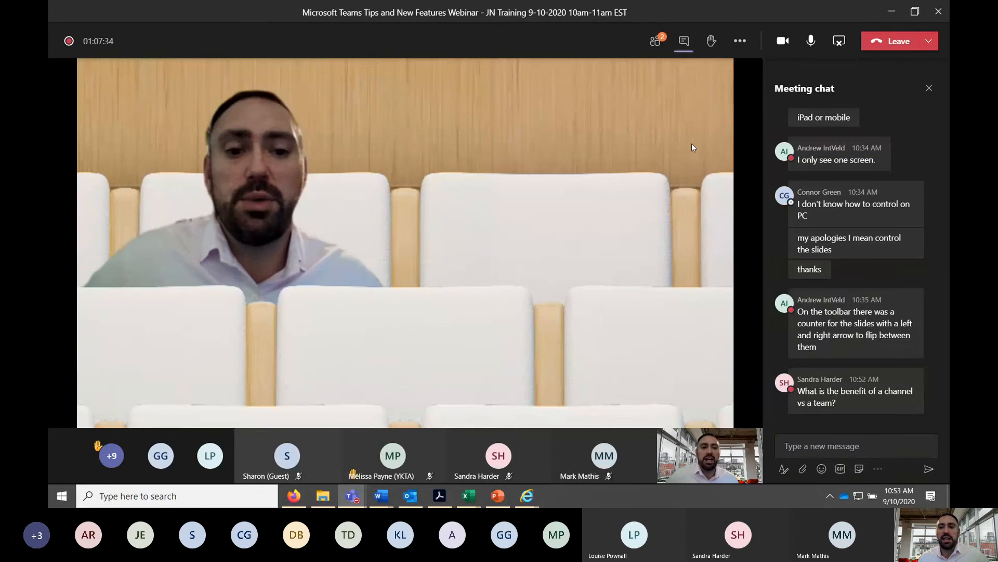
# Step: Return from the meeting window and review the posting permissions in the General channel settings of Microsoft Teams Team 9-10-2020
pyautogui.click(891, 11)
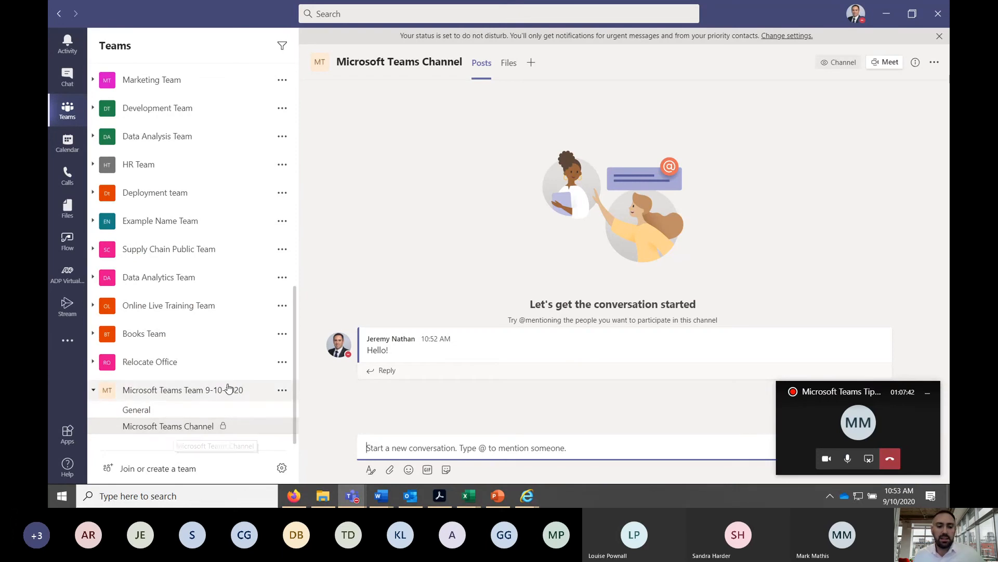
pyautogui.click(134, 411)
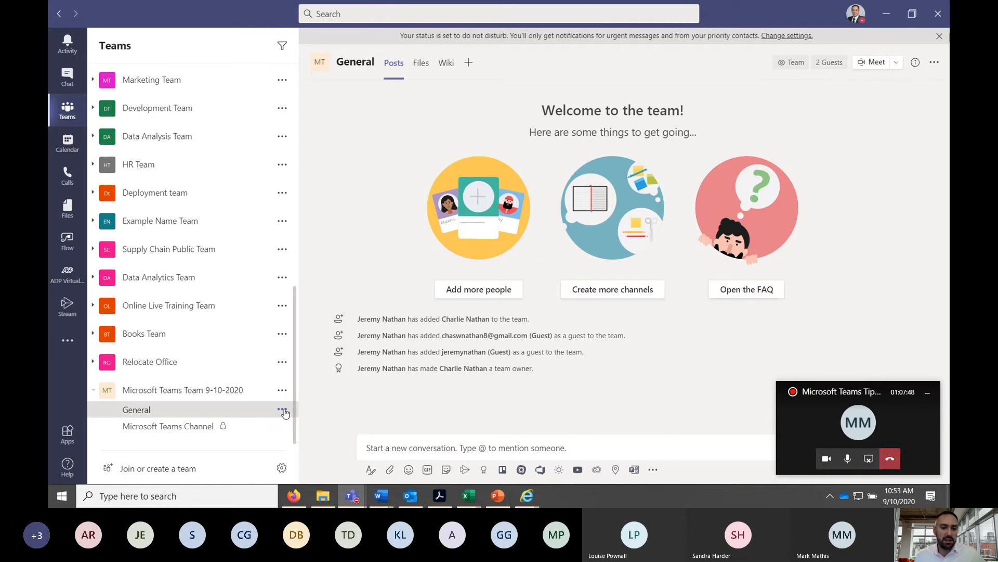
pyautogui.click(282, 412)
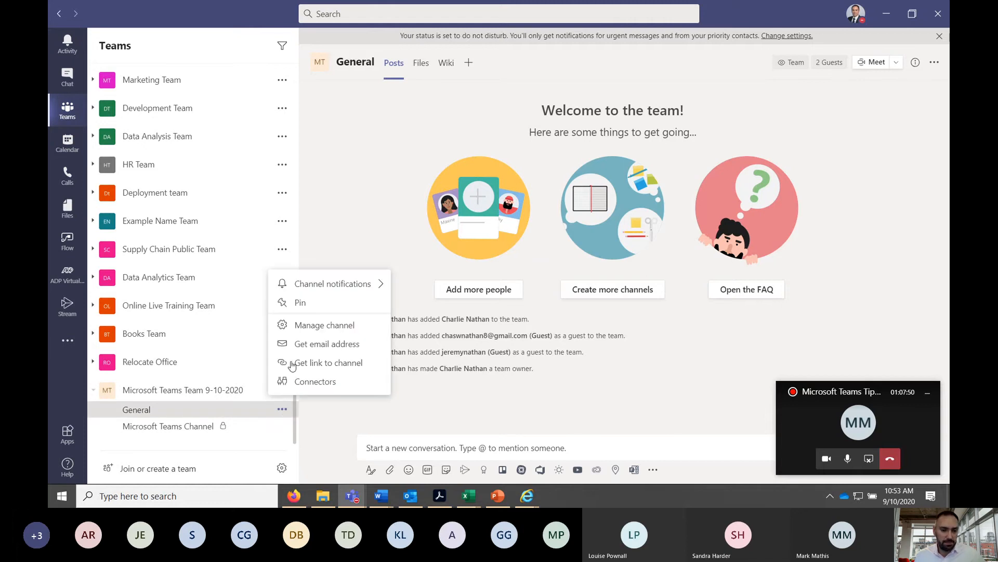
pyautogui.click(319, 328)
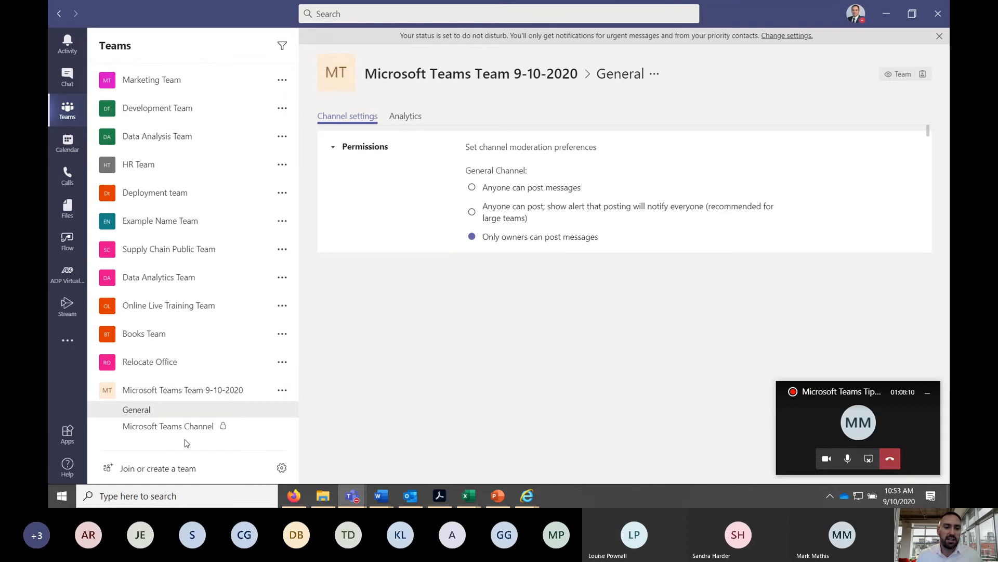
# Step: Show the private Microsoft Teams Channel's files in a smaller Teams window, with the workshops outlines PDF on the desktop in view
pyautogui.click(159, 427)
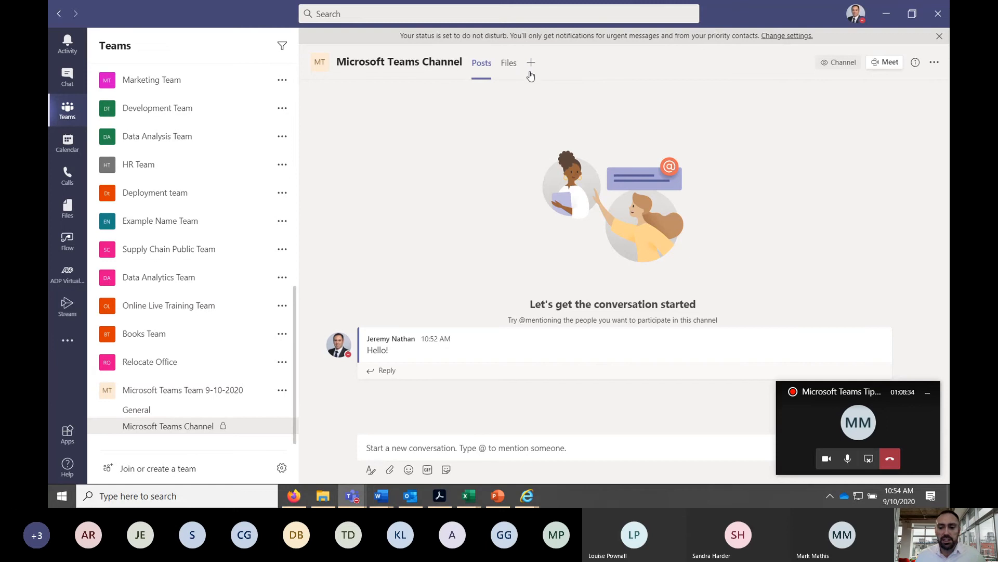
pyautogui.click(510, 64)
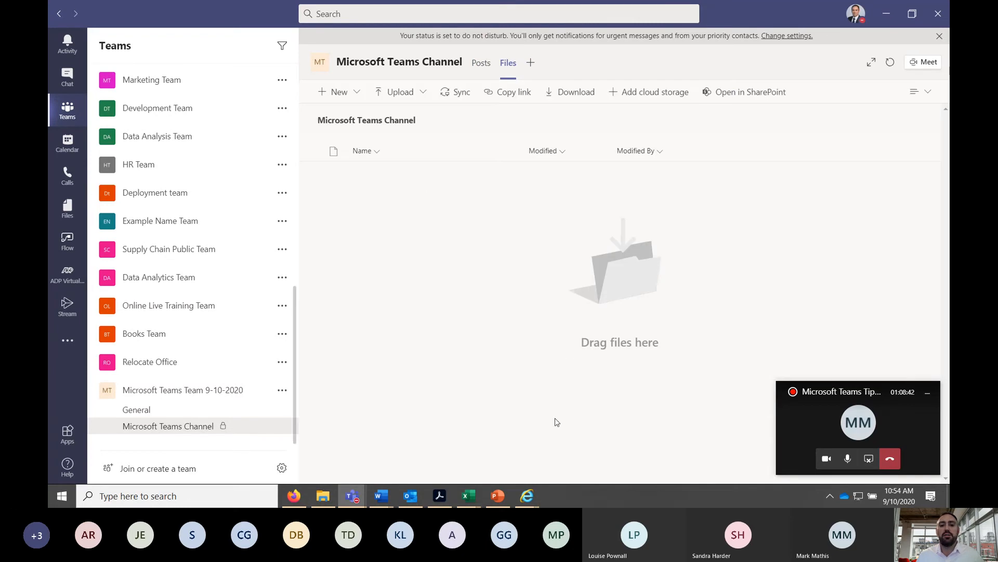
pyautogui.click(913, 14)
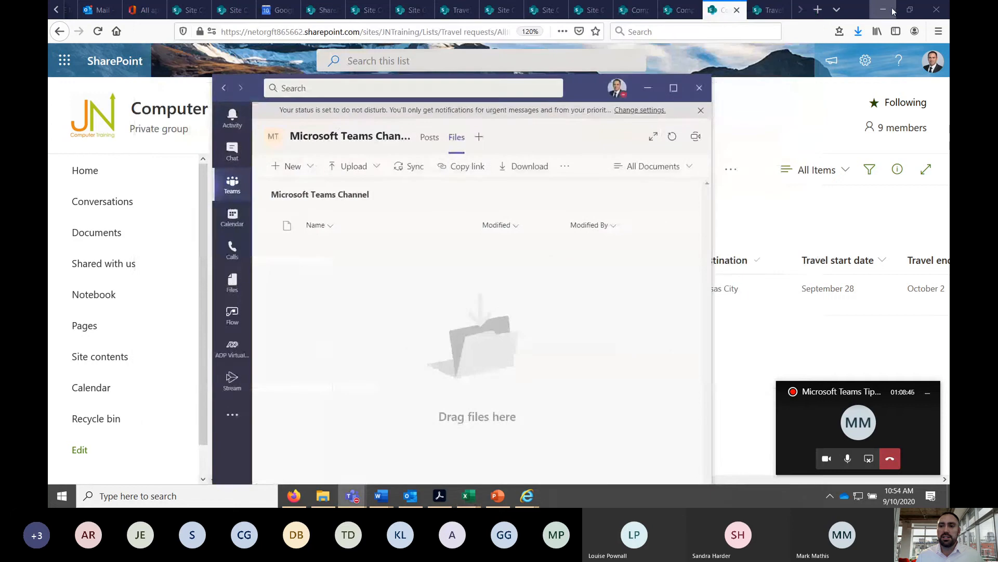
pyautogui.click(893, 11)
pyautogui.moveTo(570, 88); pyautogui.dragTo(687, 44)
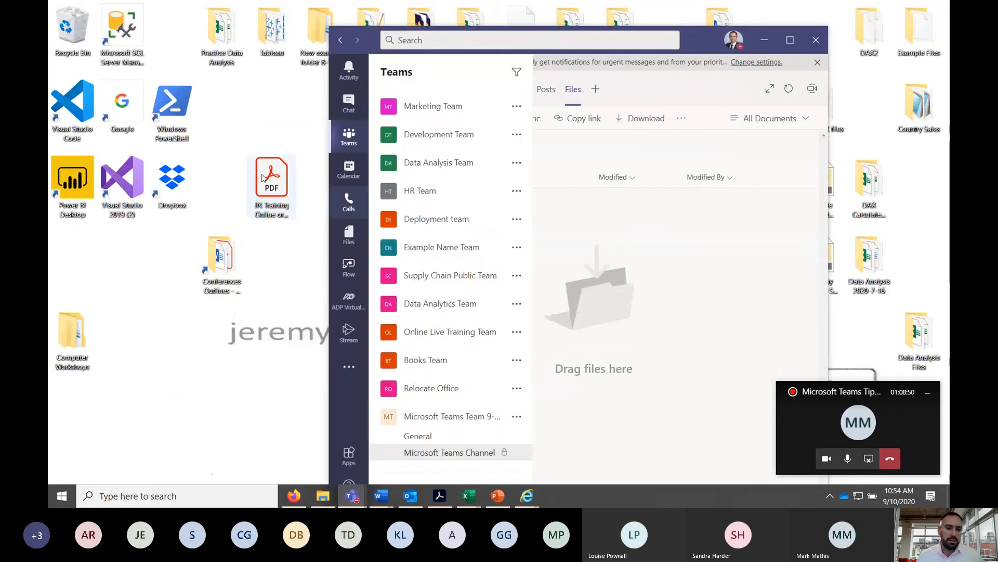
pyautogui.moveTo(271, 182)
pyautogui.mouseDown()
pyautogui.moveTo(598, 290)
pyautogui.moveTo(312, 211)
pyautogui.moveTo(271, 183)
pyautogui.mouseUp()
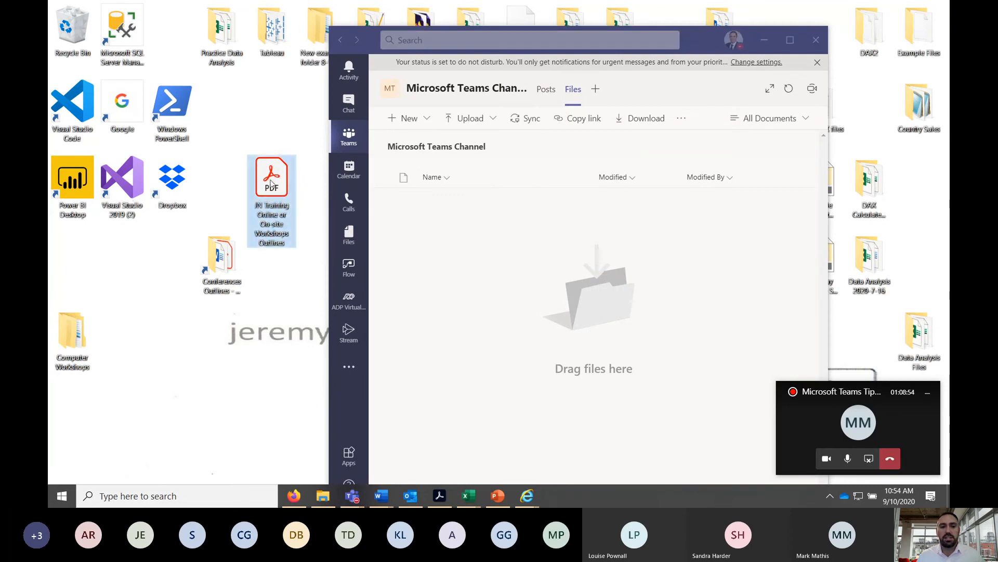
# Step: Move the JN Training Online or On-site Workshops Outlines PDF from the desktop into the OneDrive folder in File Explorer
pyautogui.click(333, 498)
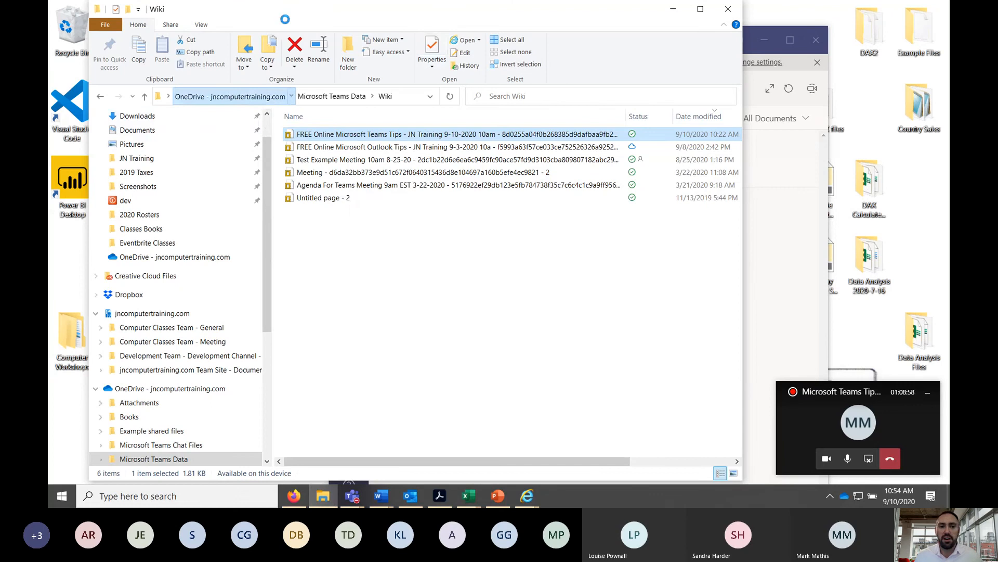
pyautogui.moveTo(260, 9); pyautogui.dragTo(365, 40)
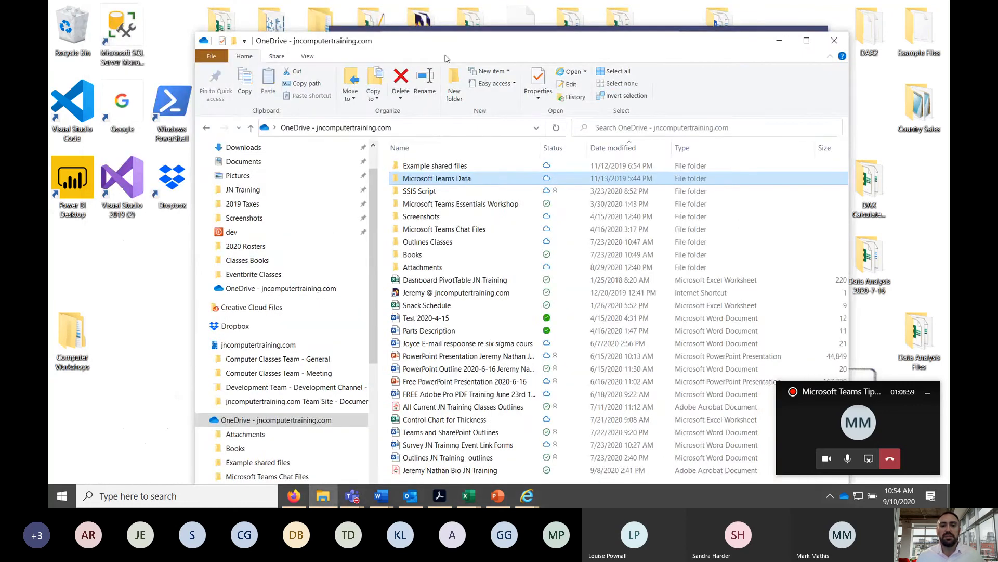
pyautogui.moveTo(445, 59); pyautogui.dragTo(568, 36)
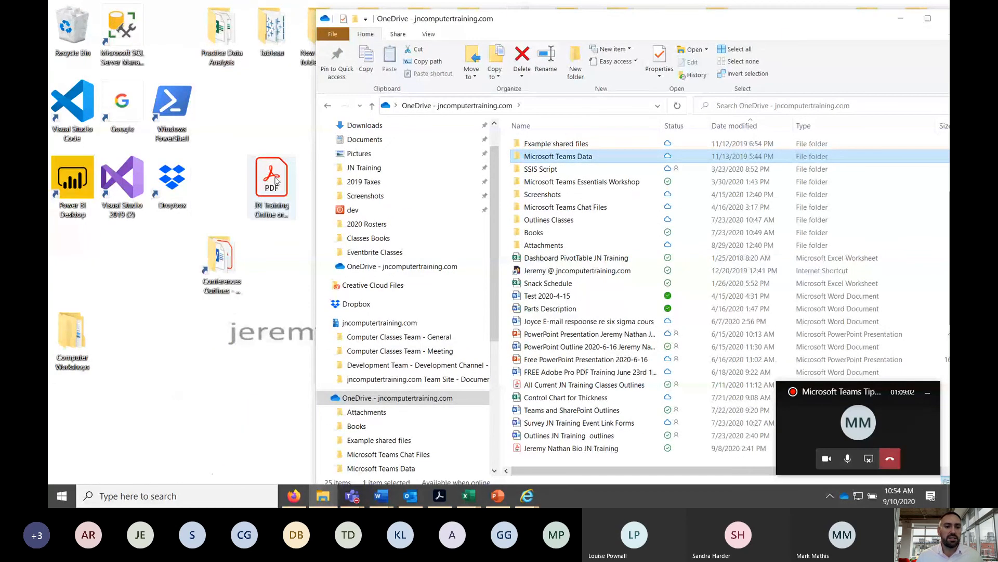
pyautogui.moveTo(266, 191); pyautogui.dragTo(574, 346)
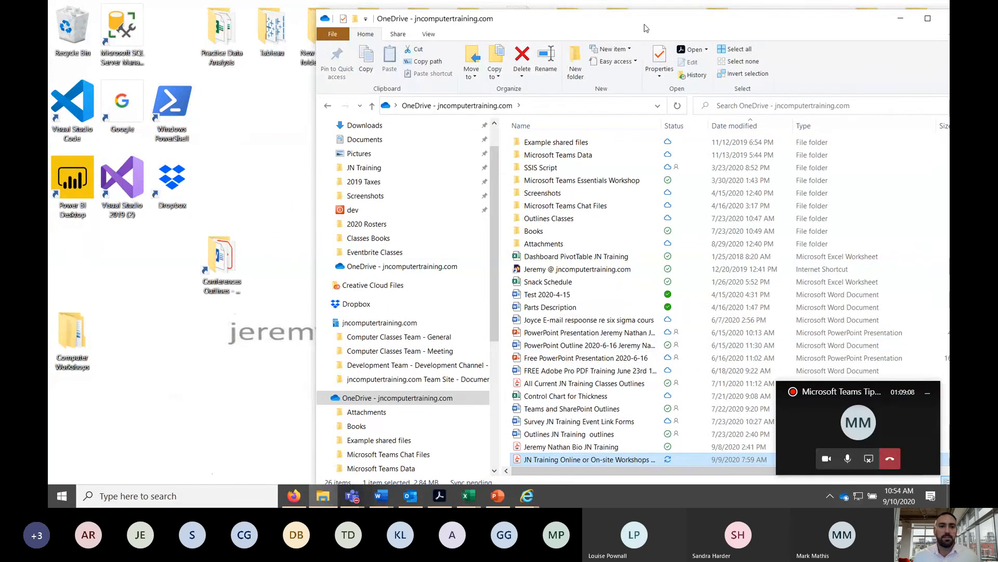
# Step: Arrange the OneDrive folder beside Teams and try to add the workshops outlines PDF from it to the private channel's files
pyautogui.moveTo(644, 28); pyautogui.dragTo(368, 26)
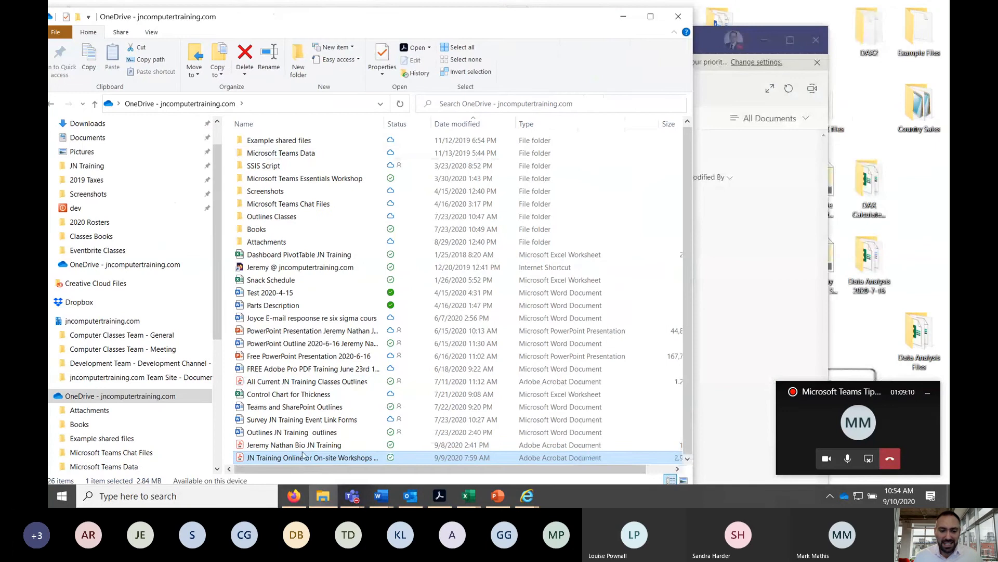
pyautogui.click(706, 37)
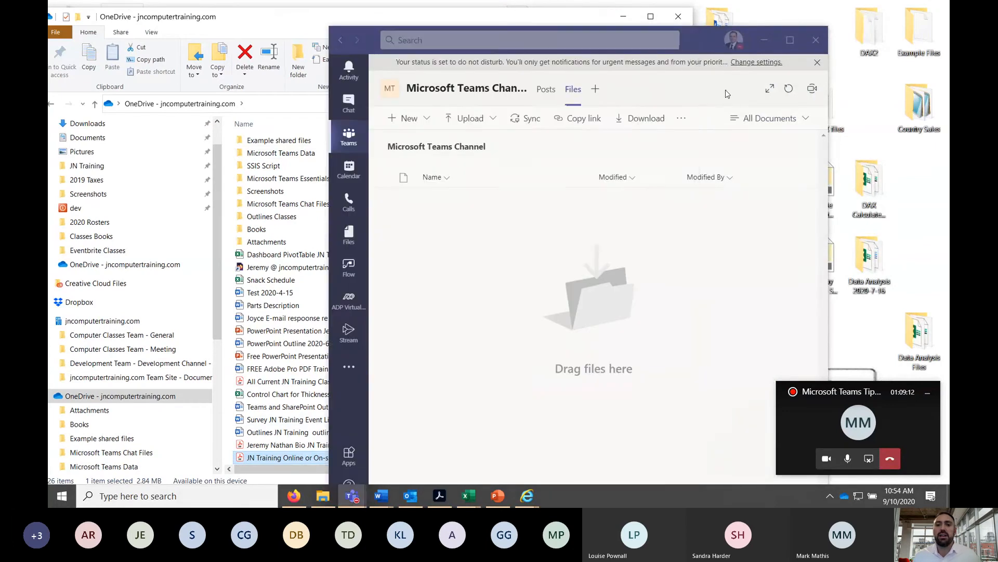
pyautogui.moveTo(705, 38); pyautogui.dragTo(826, 11)
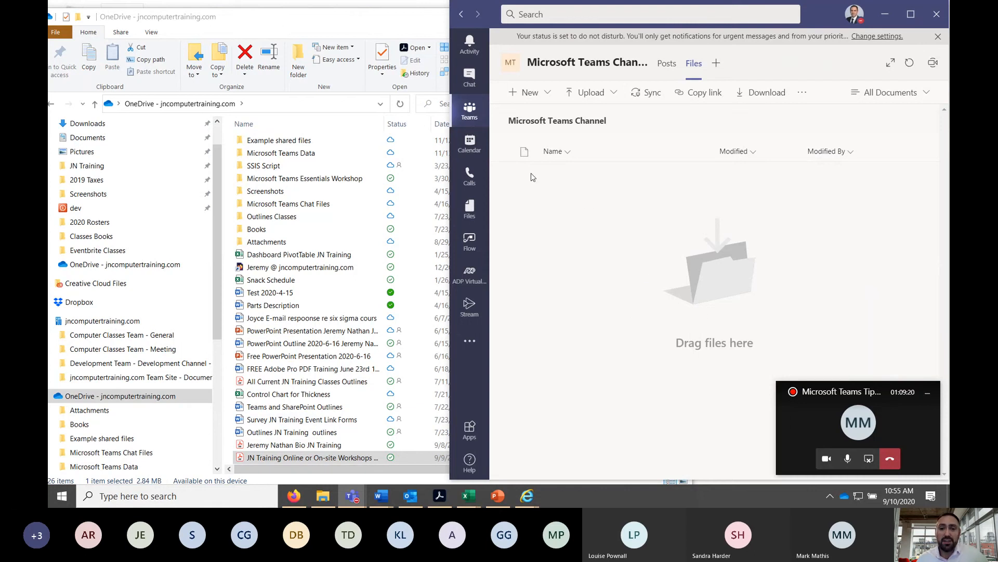
pyautogui.click(469, 112)
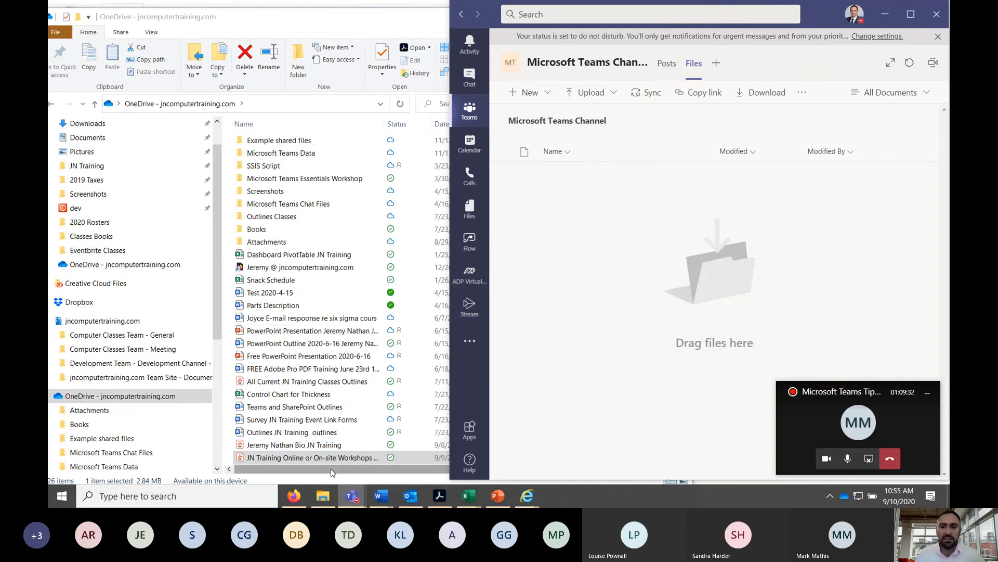
pyautogui.moveTo(317, 460); pyautogui.dragTo(712, 263)
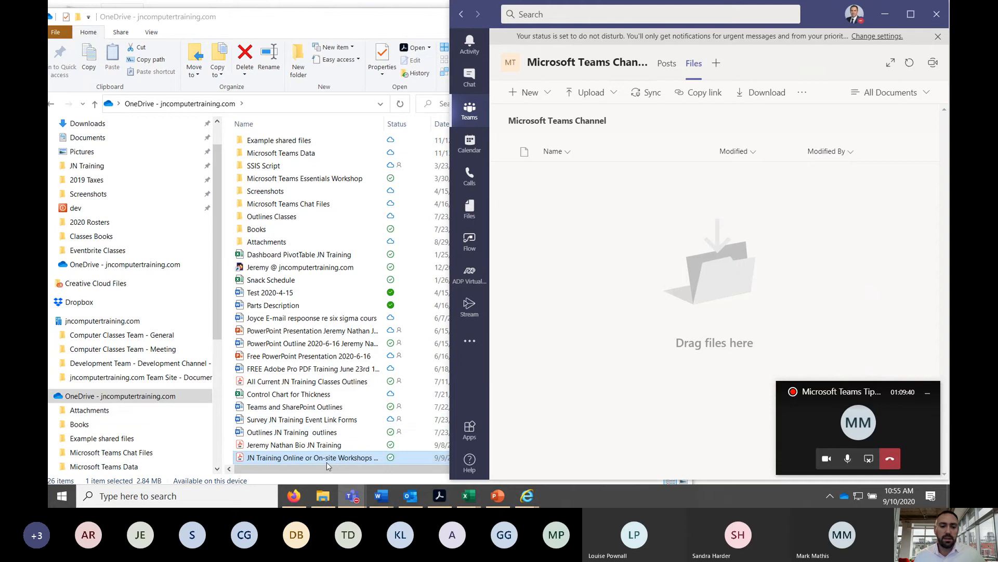
pyautogui.moveTo(327, 461); pyautogui.dragTo(710, 328)
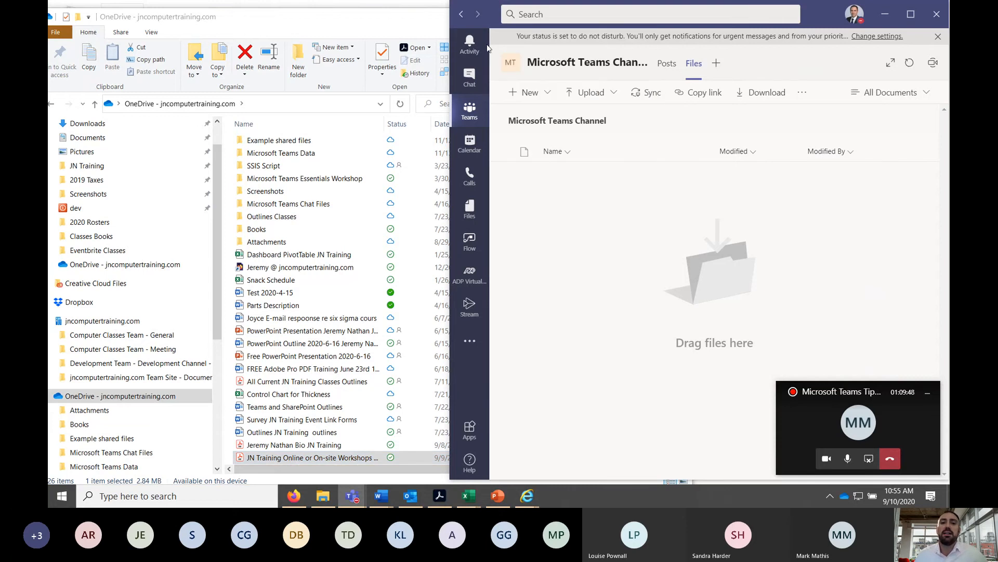
# Step: Move the workshops outlines PDF from the OneDrive folder back to the desktop and minimize File Explorer
pyautogui.click(396, 25)
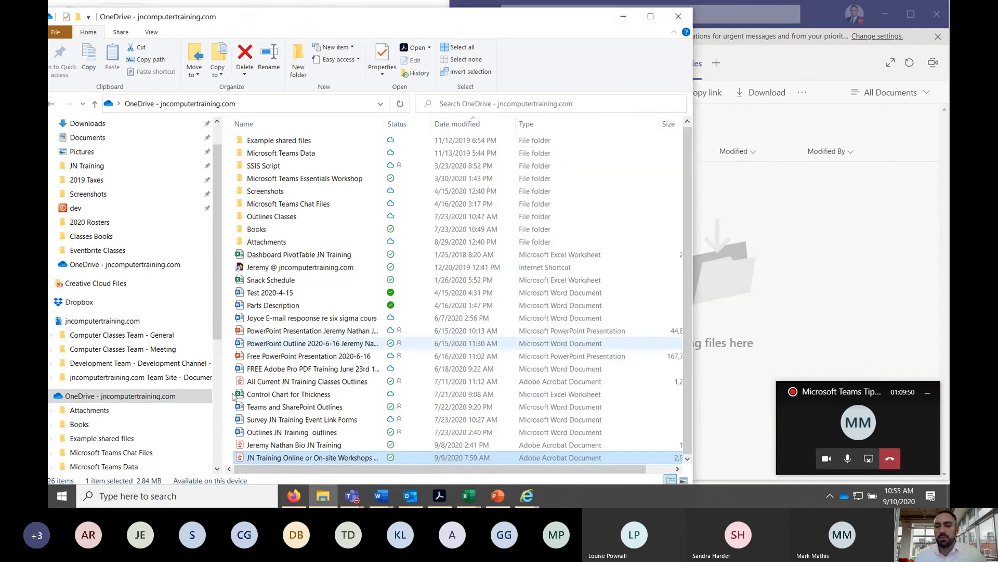
pyautogui.click(620, 16)
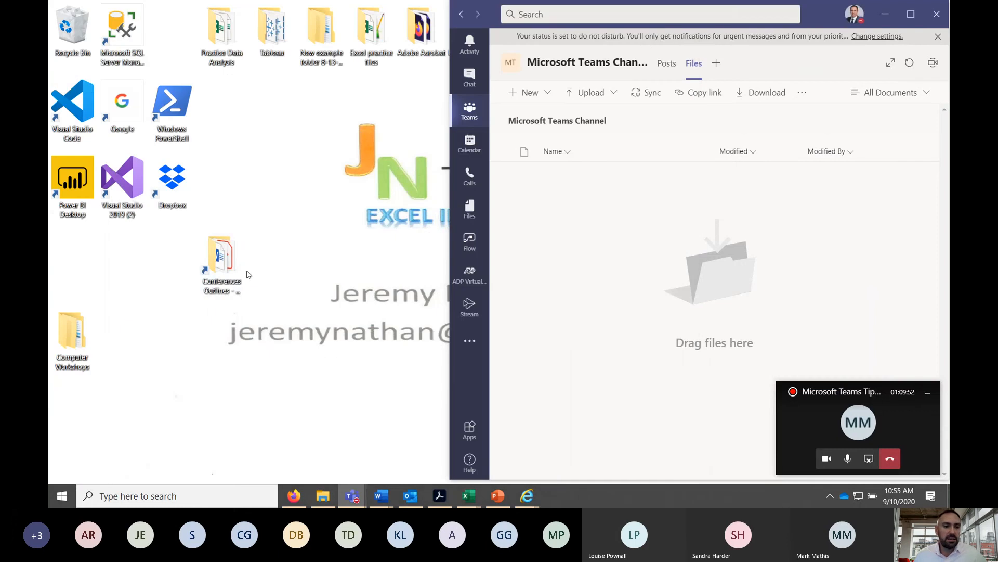
pyautogui.click(315, 492)
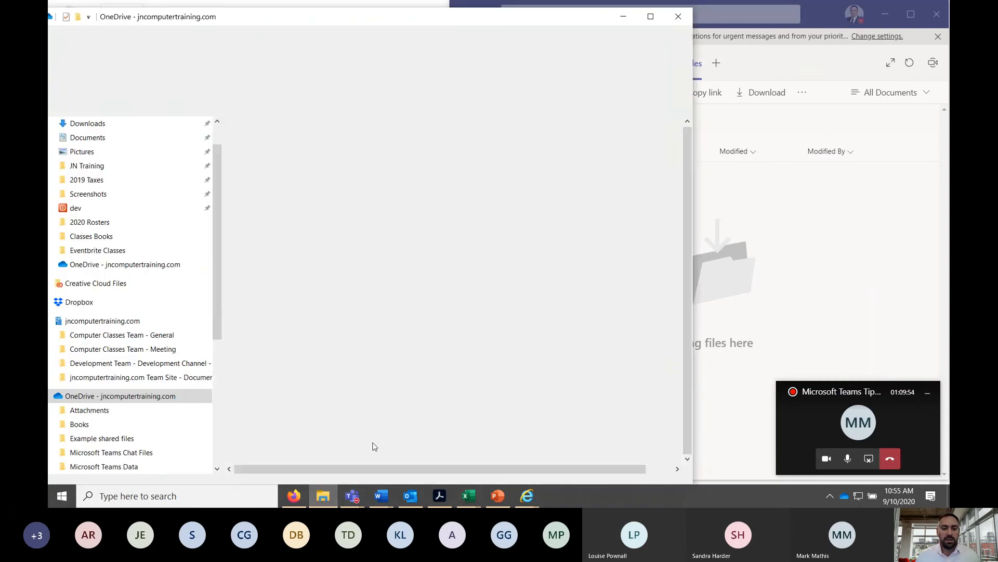
pyautogui.moveTo(378, 30); pyautogui.dragTo(664, 35)
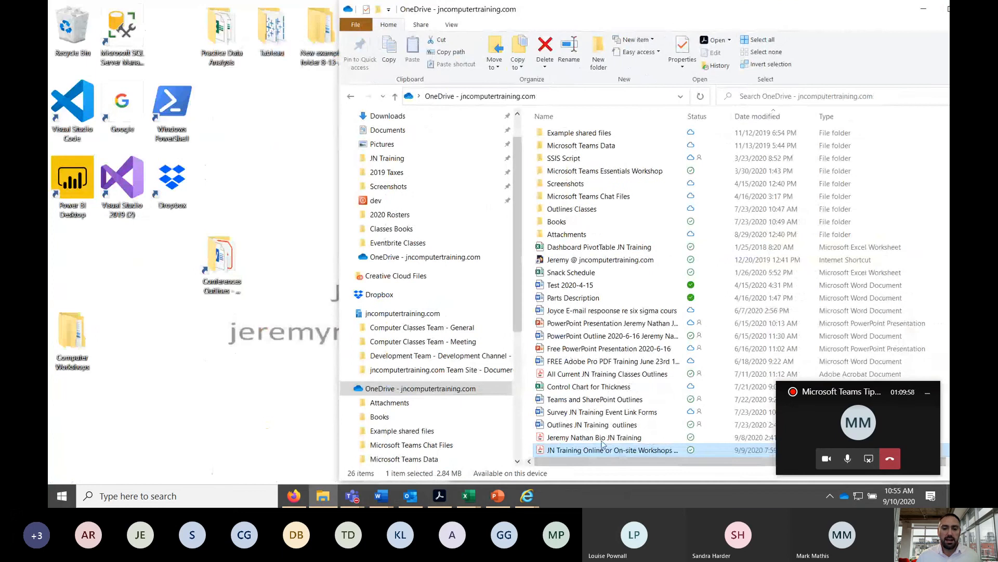
pyautogui.moveTo(619, 450); pyautogui.dragTo(278, 178)
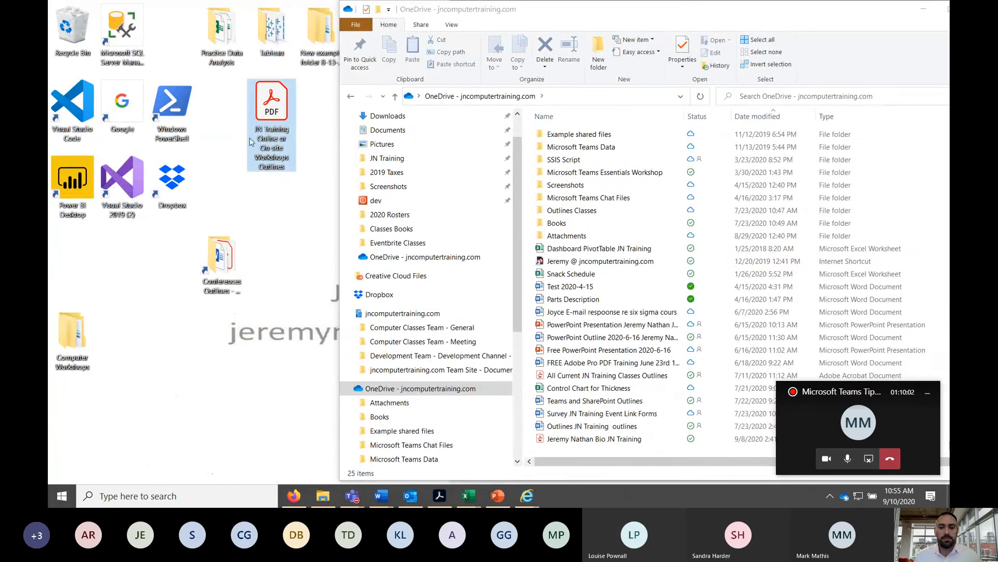
pyautogui.click(835, 17)
pyautogui.click(888, 9)
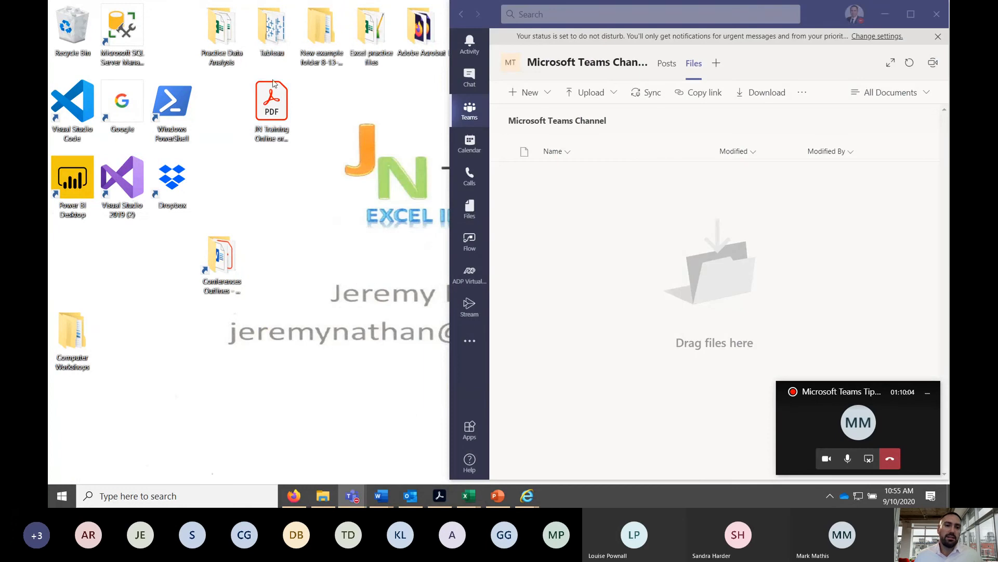
# Step: Upload the JN Training Online or On-site Workshops Outlines PDF from the desktop to the private Microsoft Teams Channel's files
pyautogui.moveTo(271, 104); pyautogui.dragTo(713, 273)
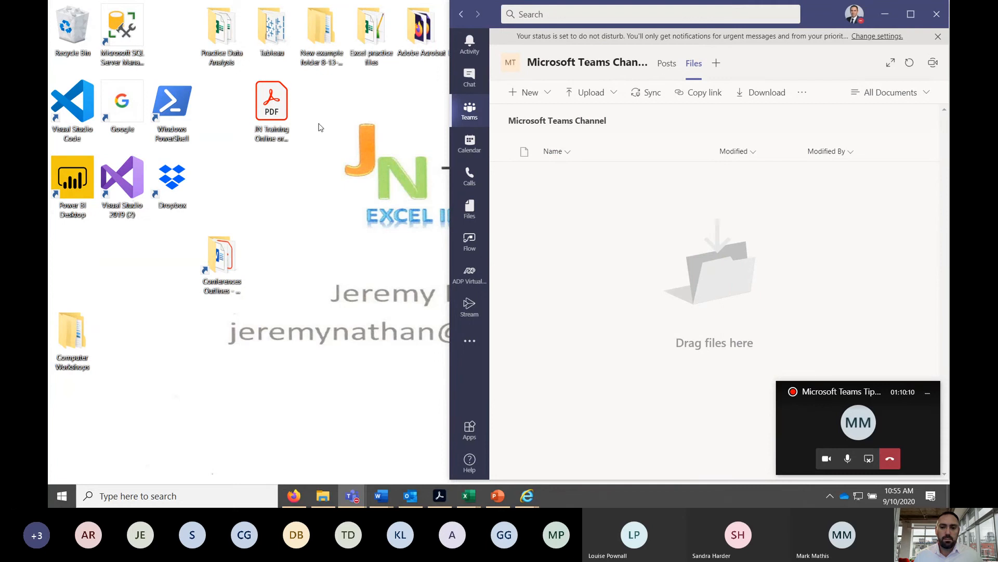
pyautogui.moveTo(271, 104); pyautogui.dragTo(715, 269)
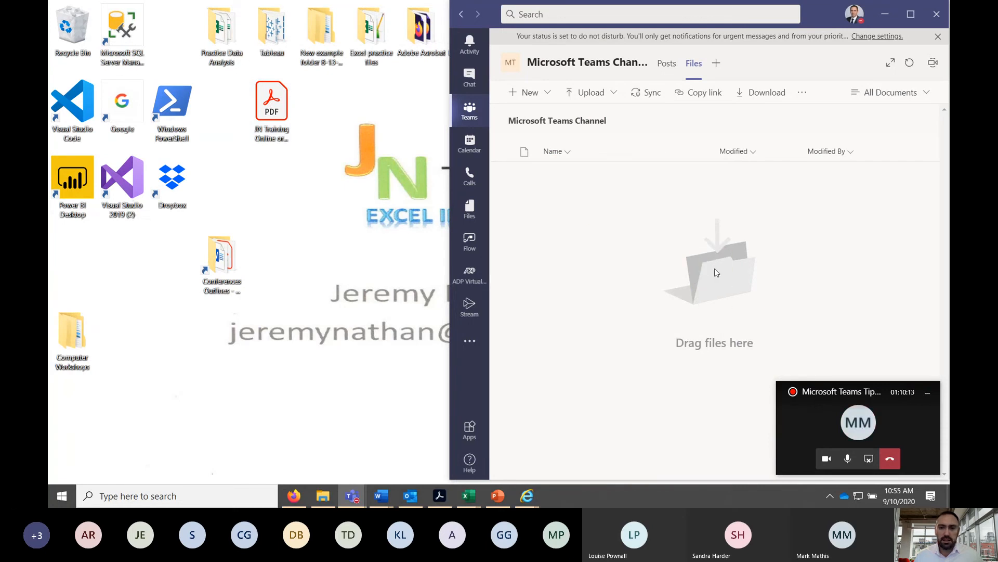
pyautogui.click(602, 93)
pyautogui.click(603, 117)
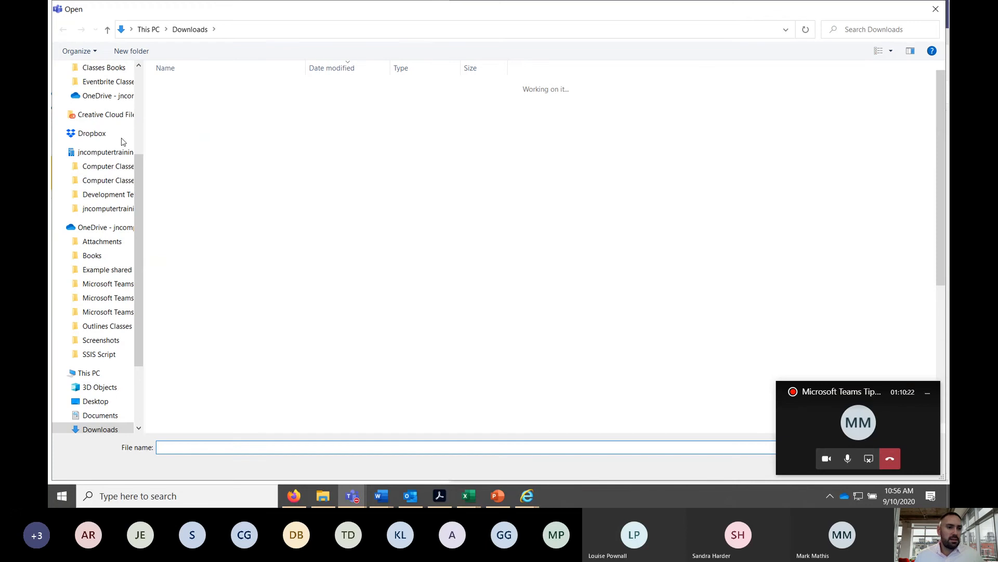
pyautogui.scroll(4, 114, 136)
pyautogui.click(97, 91)
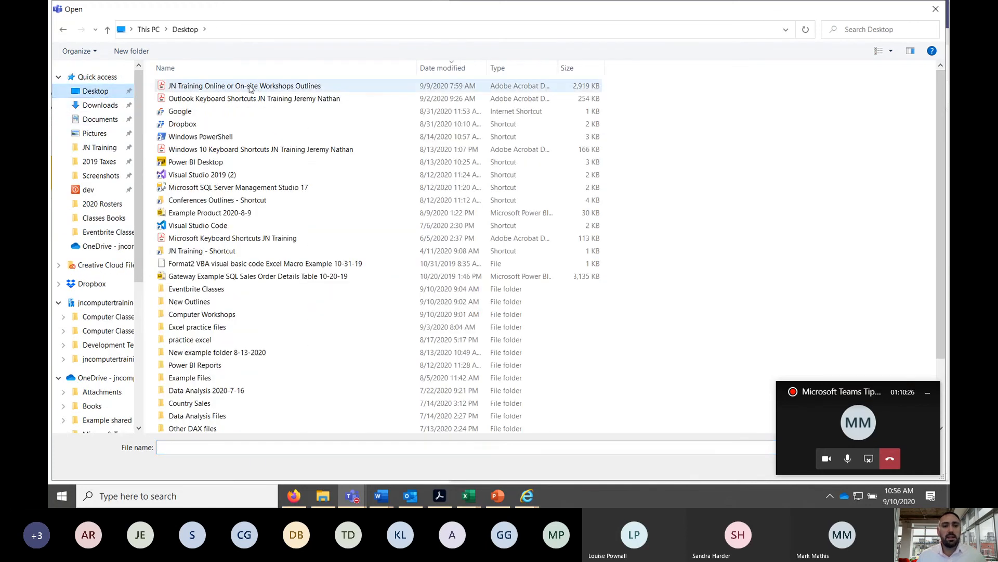
pyautogui.doubleClick(250, 86)
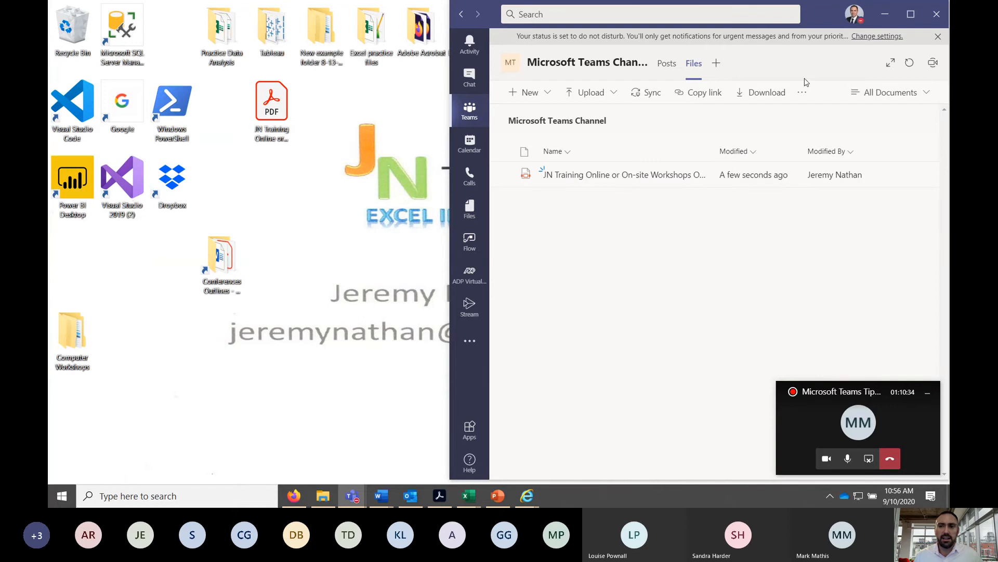
# Step: Maximize the Teams window and review the options for uploading and creating files in the private channel
pyautogui.click(910, 18)
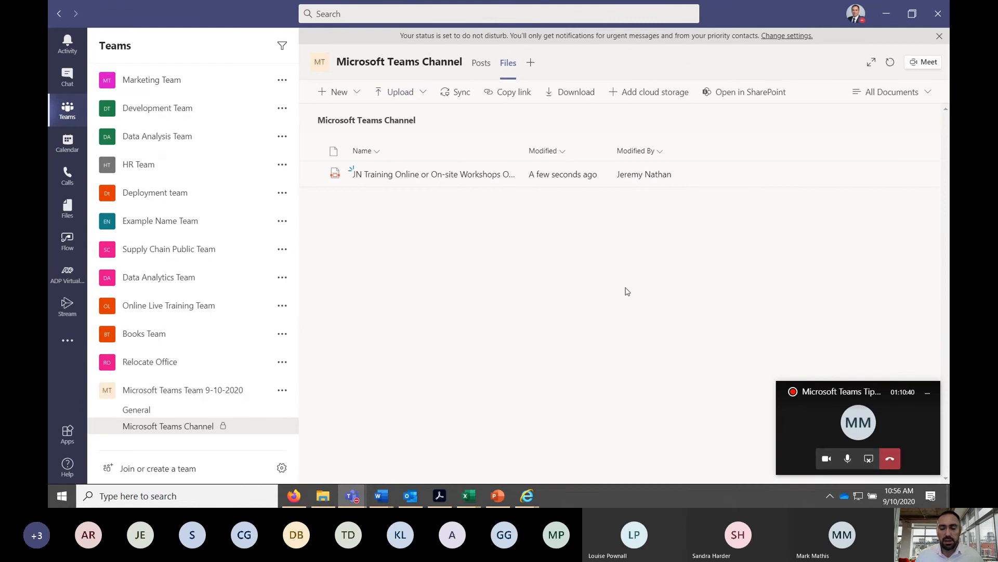
pyautogui.click(397, 99)
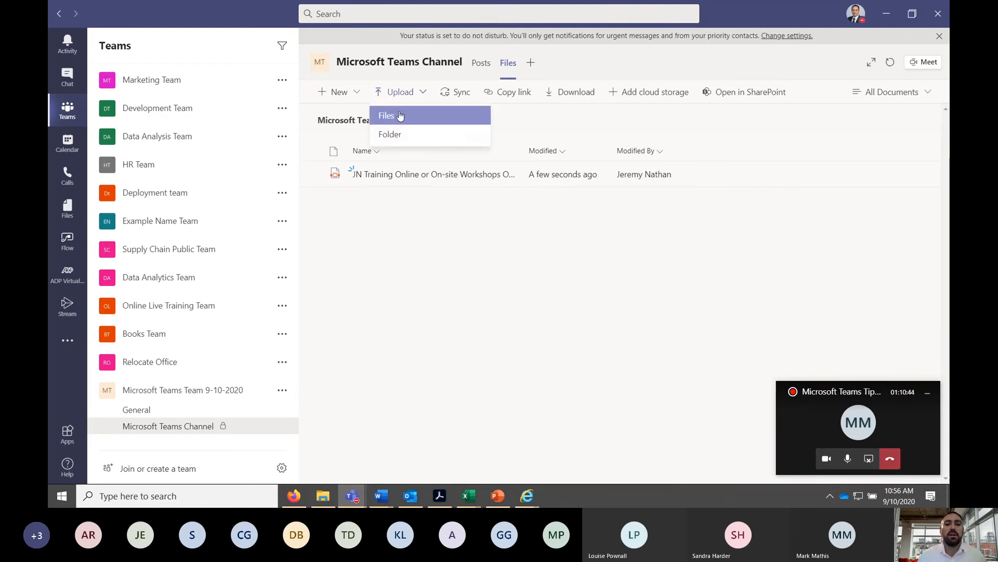
pyautogui.click(339, 92)
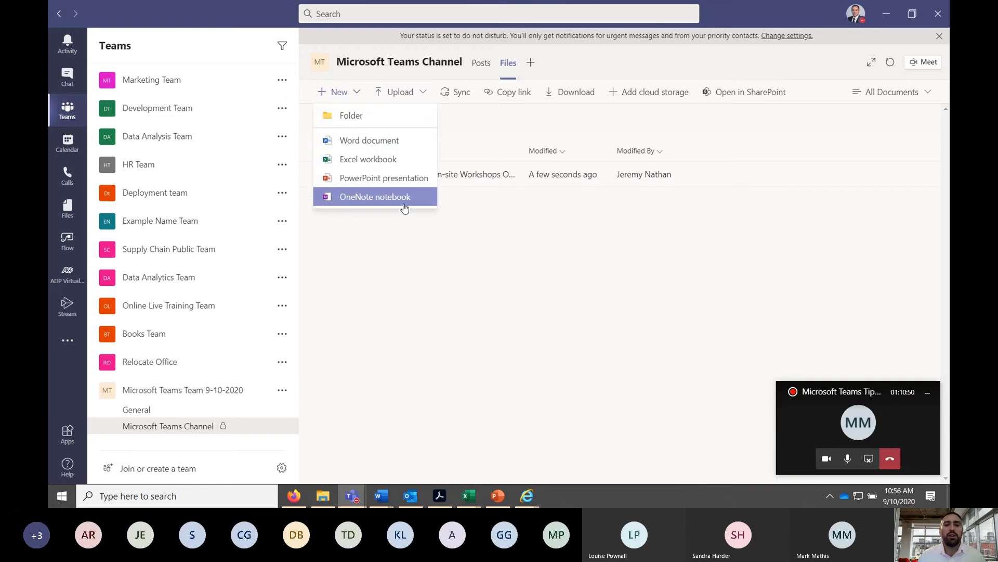
pyautogui.click(624, 196)
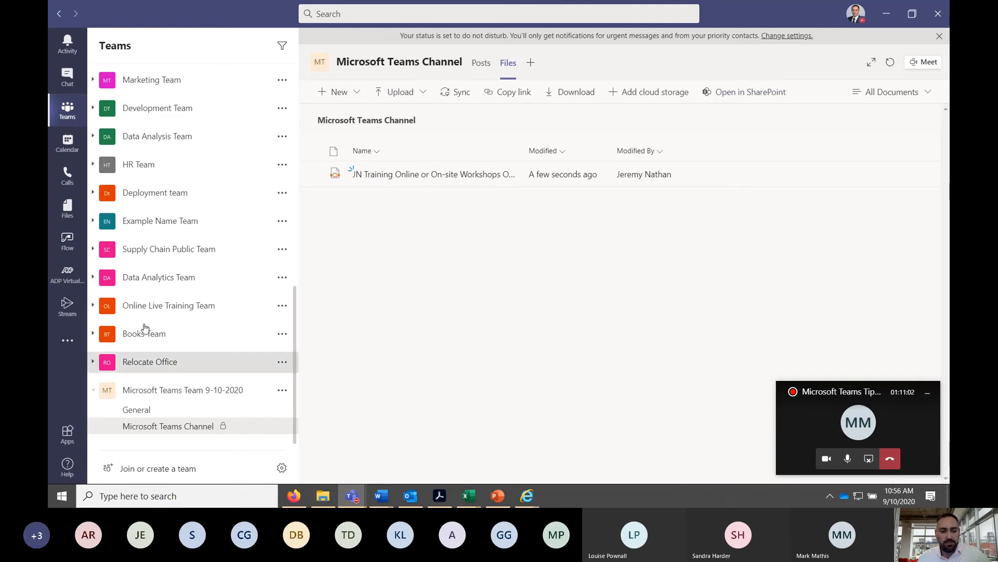
# Step: View the Relocate Office team's General channel and return to the private Microsoft Teams Channel in Microsoft Teams Team 9-10-2020
pyautogui.click(149, 362)
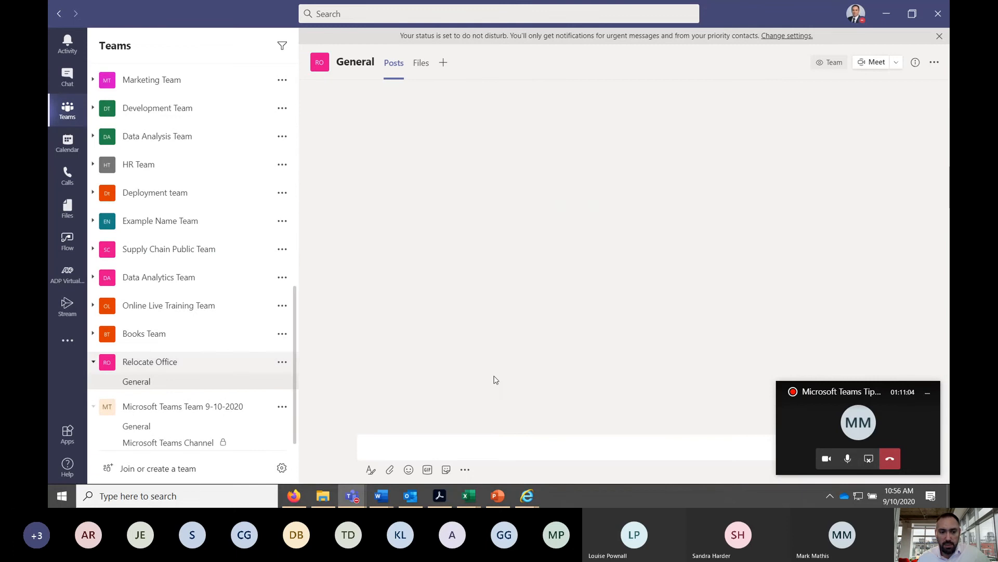
pyautogui.click(175, 408)
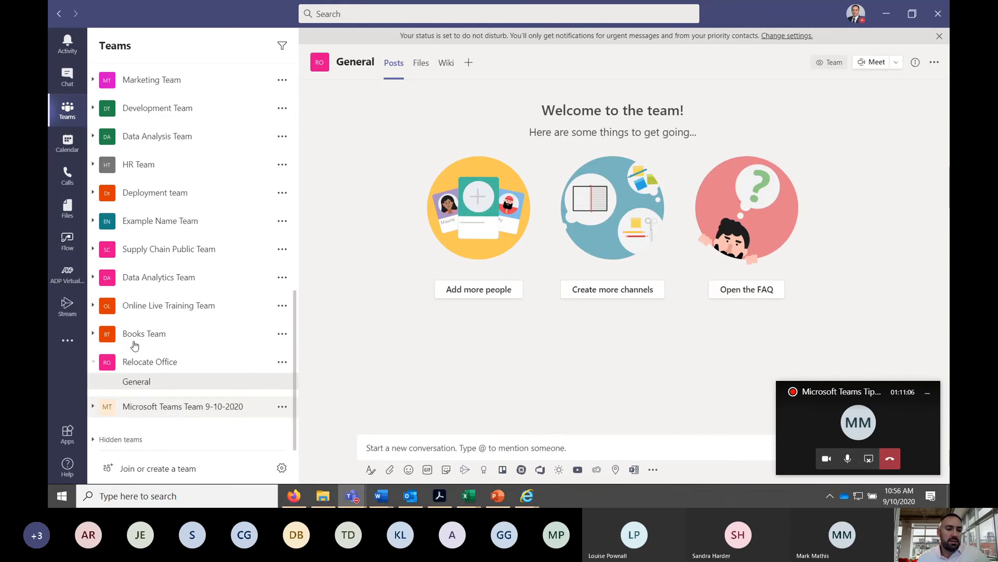
pyautogui.click(162, 406)
pyautogui.scroll(-1, 176, 423)
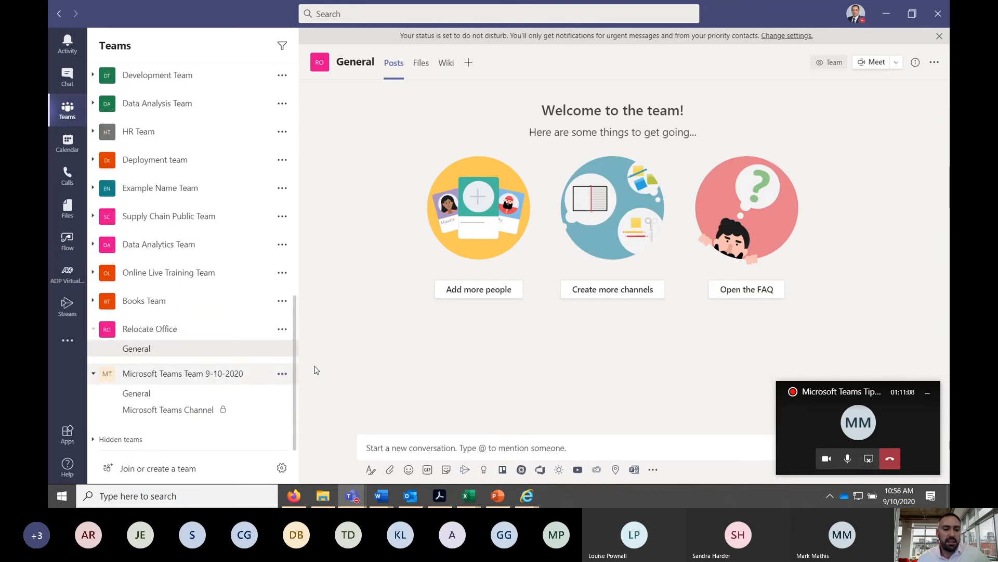
pyautogui.click(176, 379)
pyautogui.click(174, 406)
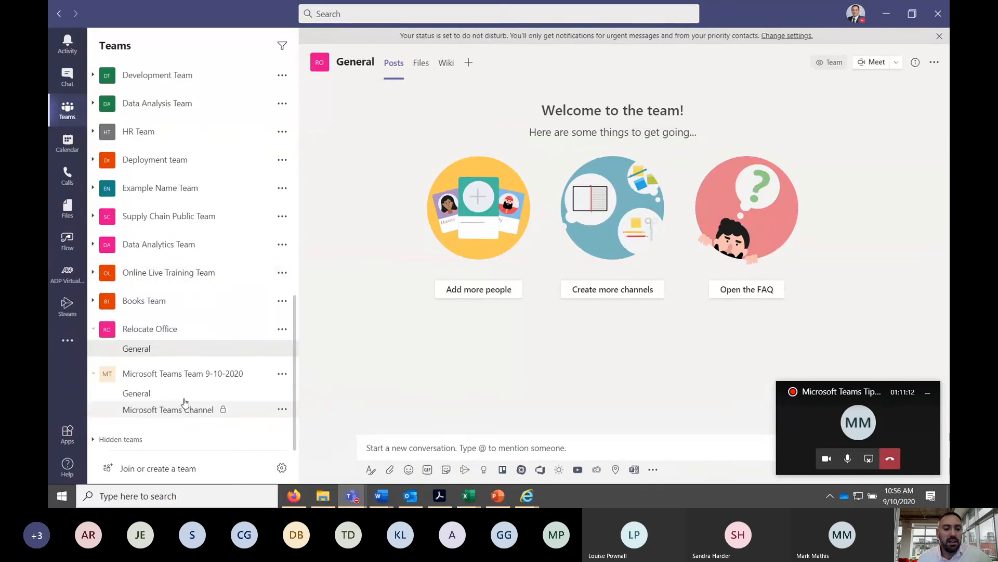
pyautogui.click(173, 411)
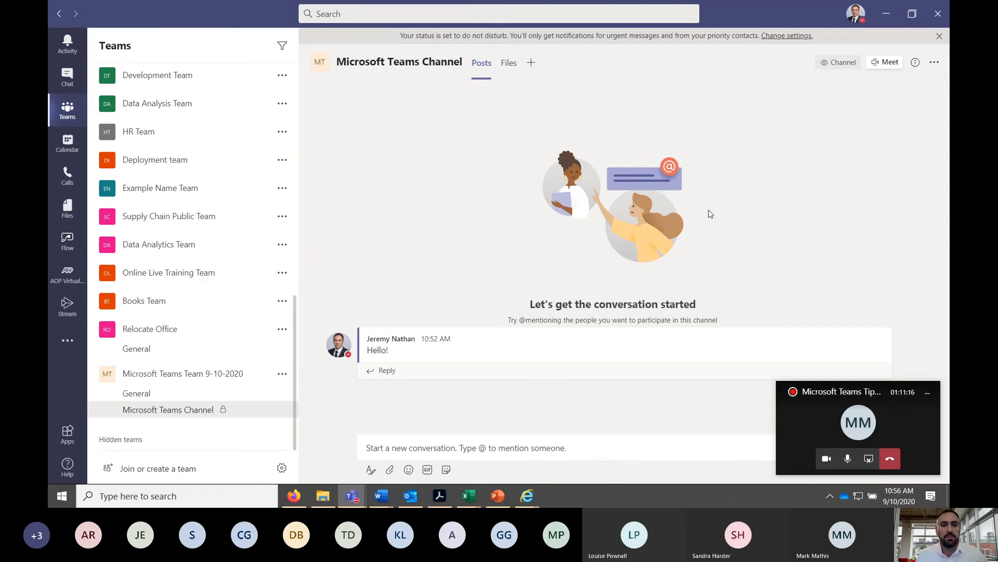
# Step: Open the private channel's files in SharePoint, then view the JN Training Online or On-site Workshops Outlines PDF enlarged
pyautogui.click(508, 62)
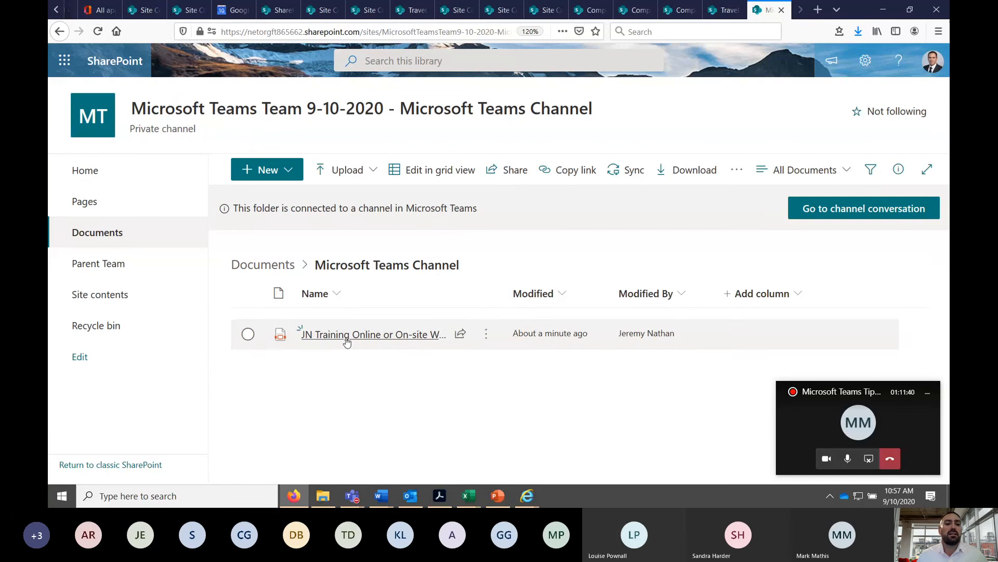
pyautogui.moveTo(361, 346)
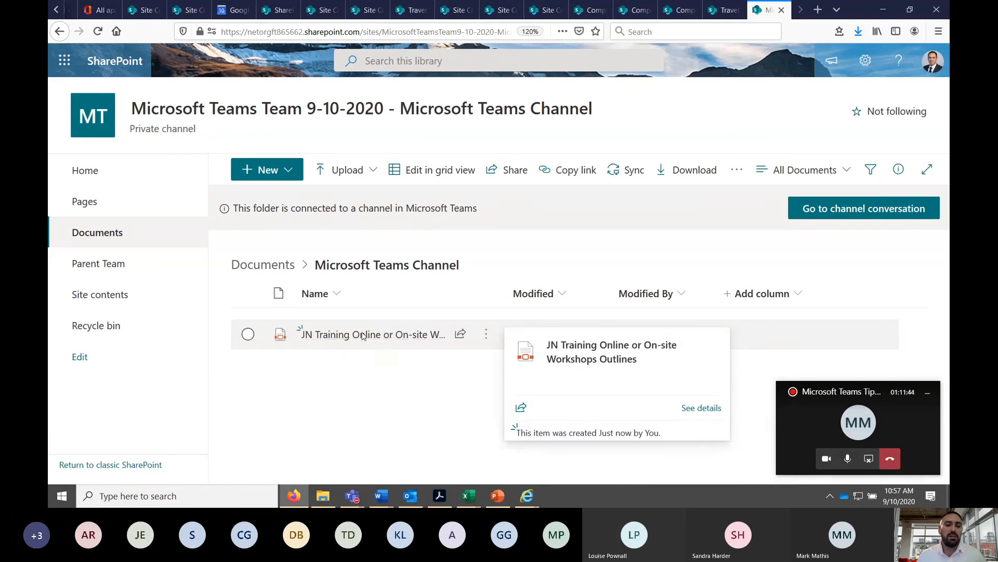
pyautogui.click(365, 335)
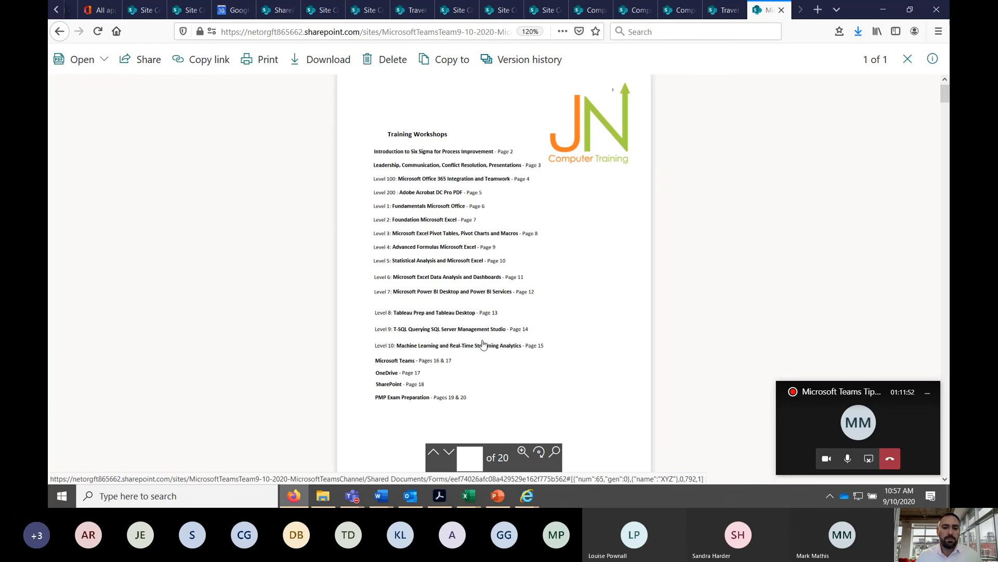
pyautogui.click(524, 452)
pyautogui.click(555, 311)
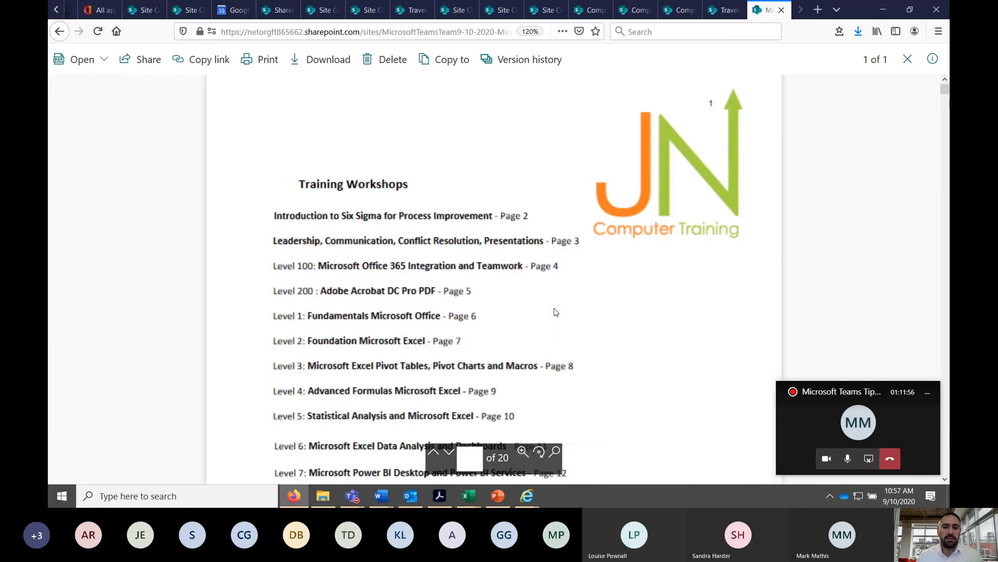
# Step: Follow the PDF's contents links to the Level 200 Adobe Acrobat outline, back to the top, and to Level 2 Foundation Microsoft Excel
pyautogui.click(372, 299)
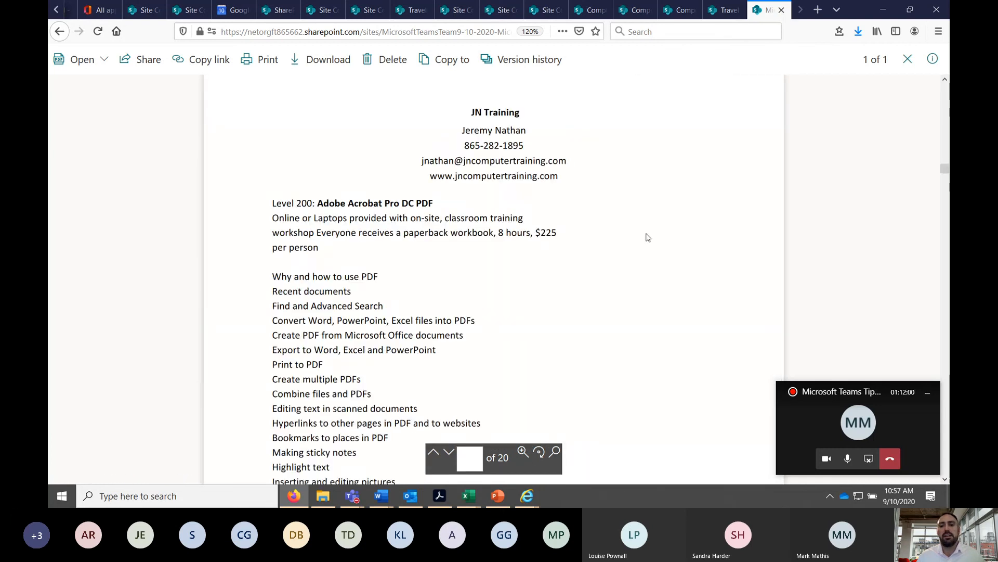
pyautogui.scroll(-4, 504, 194)
pyautogui.scroll(1, 510, 197)
pyautogui.scroll(5, 371, 230)
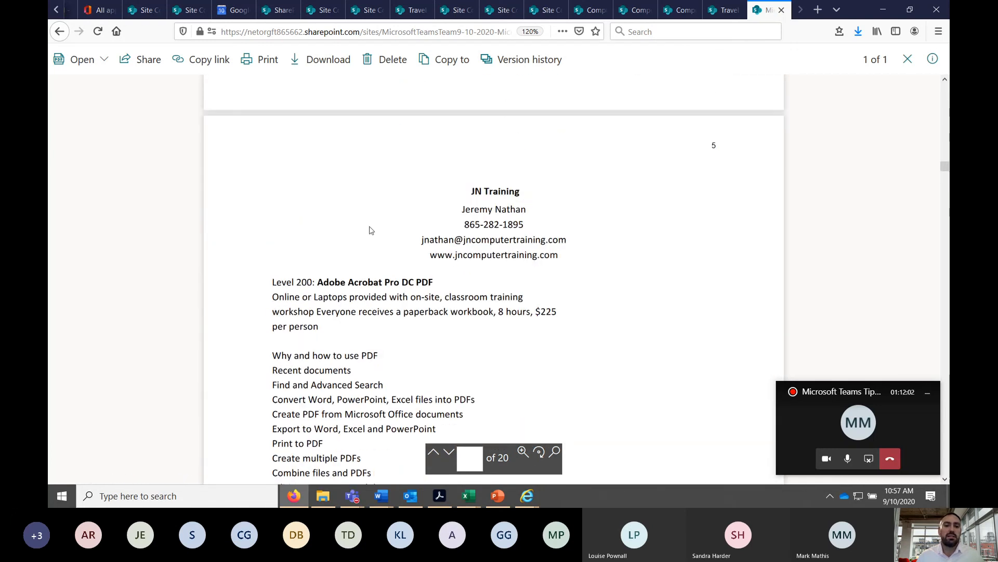
pyautogui.scroll(-1, 459, 205)
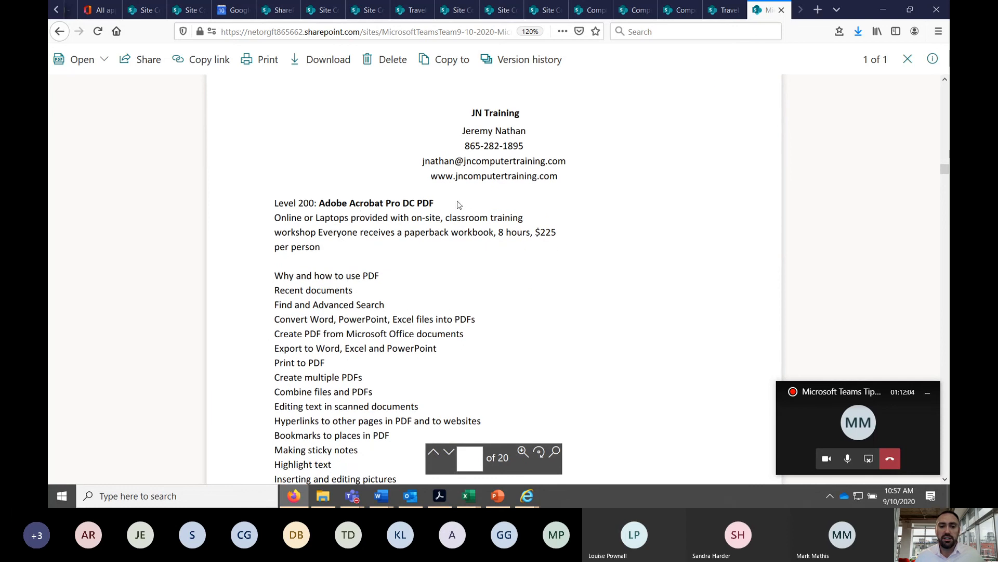
pyautogui.scroll(-5, 540, 362)
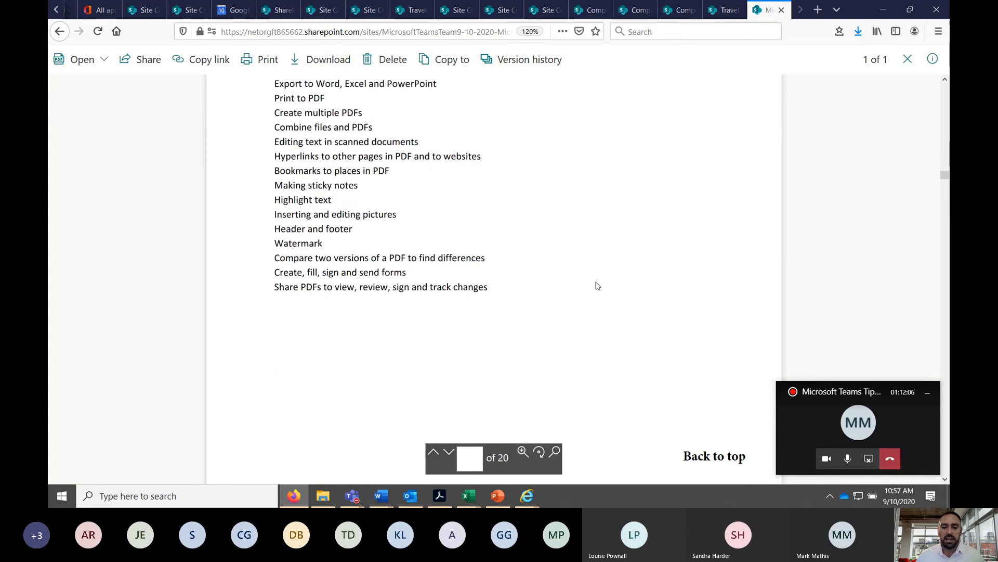
pyautogui.click(709, 324)
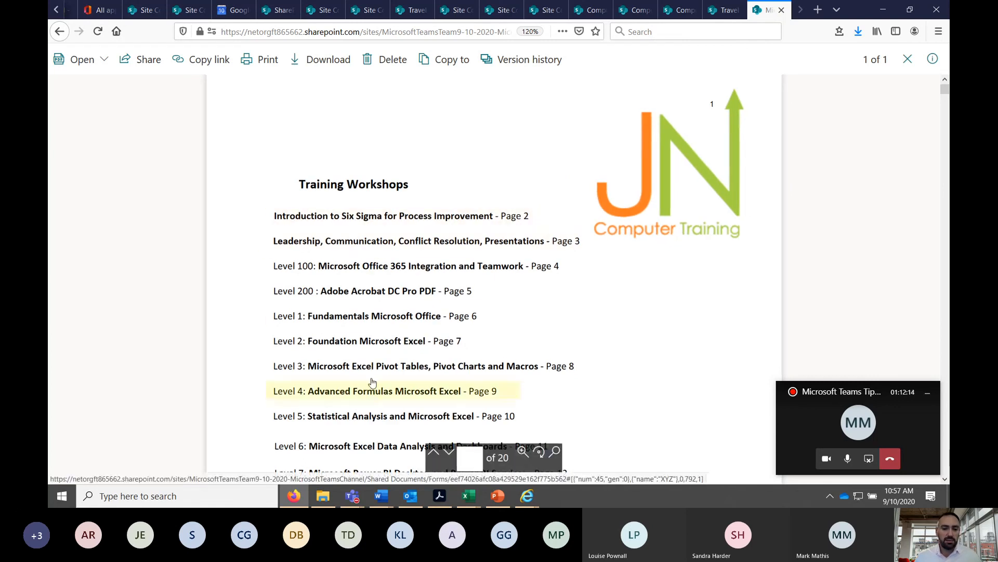
pyautogui.click(350, 343)
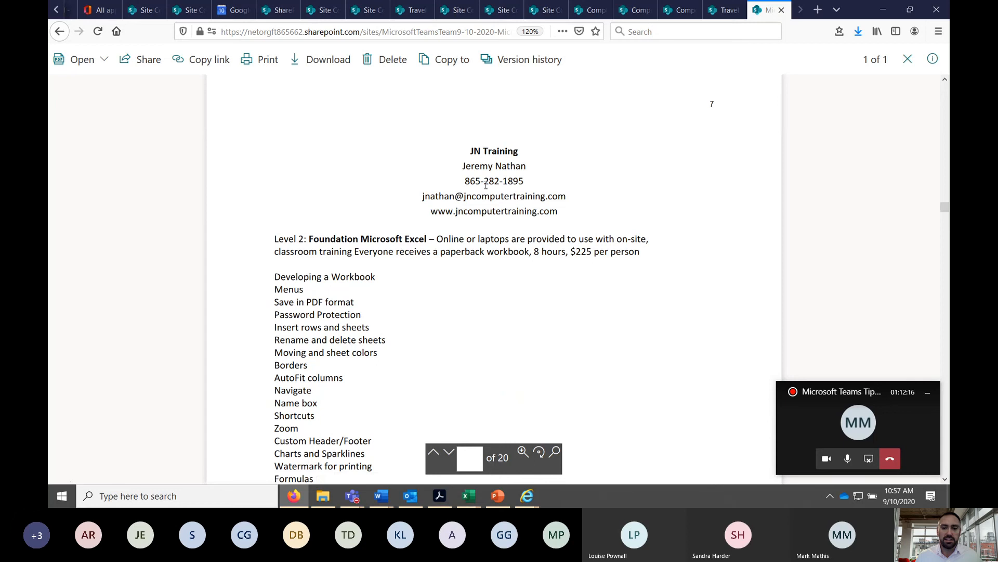
# Step: Return to Teams, open the workshops outlines PDF from the channel's files, and enlarge Teams to 170% and the PDF to 100%
pyautogui.click(882, 10)
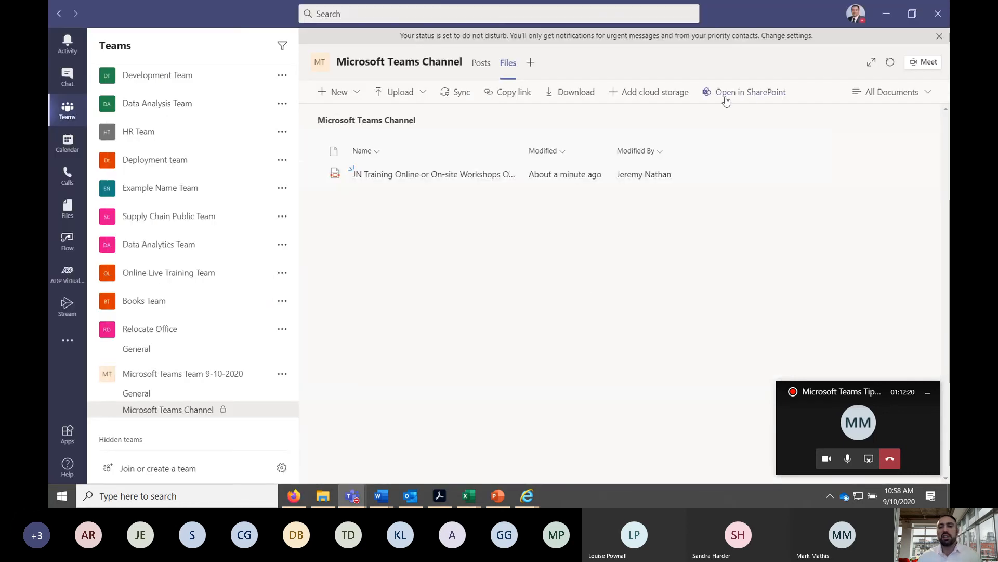
pyautogui.click(411, 175)
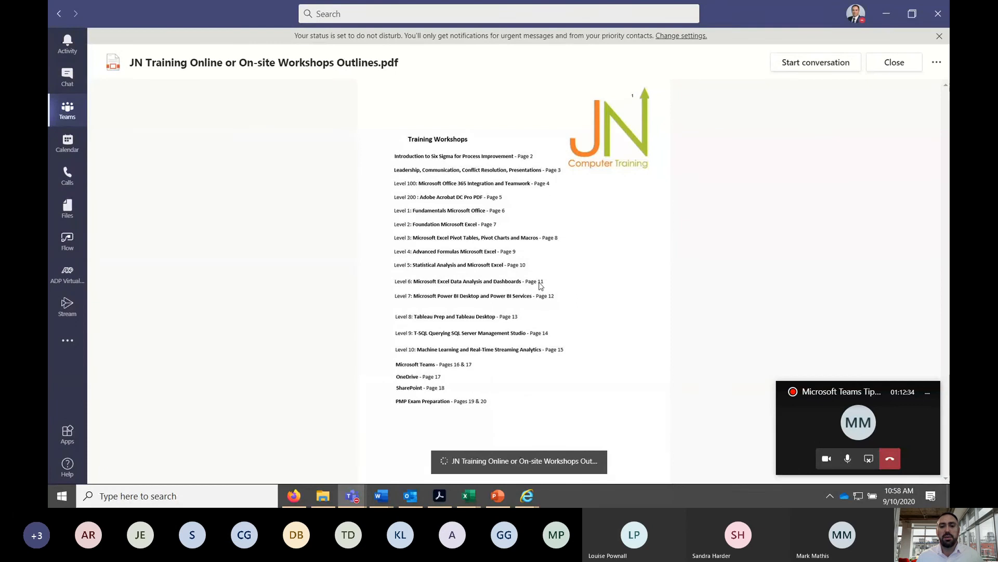
pyautogui.hotkey('ctrl', '+')
pyautogui.hotkey('ctrl', '+')
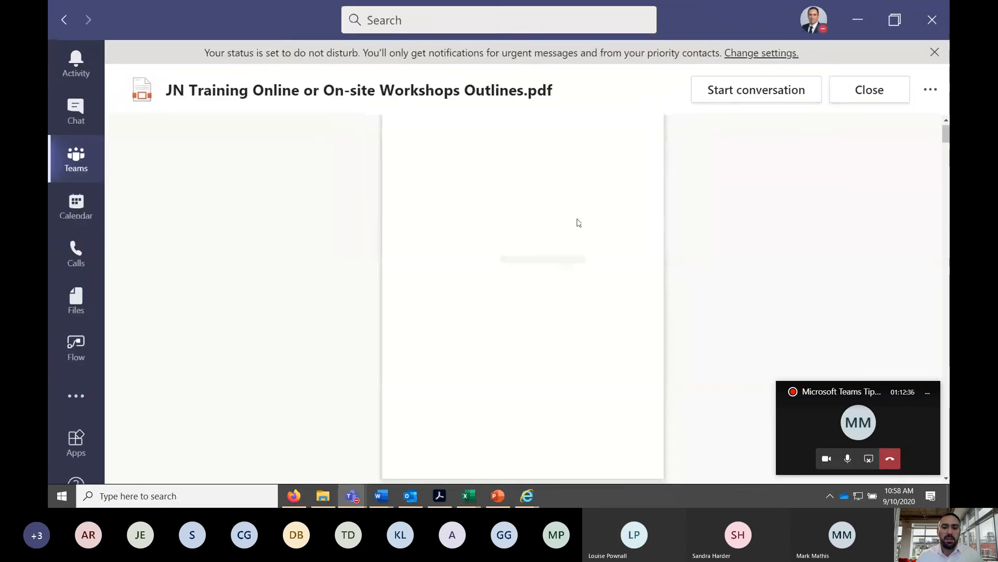
pyautogui.hotkey('ctrl', '+')
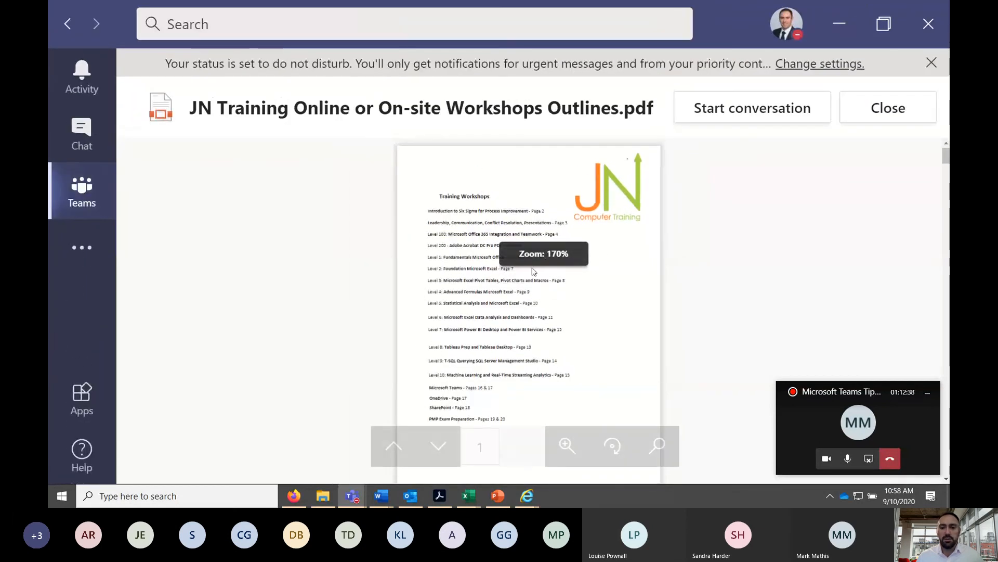
pyautogui.click(567, 458)
pyautogui.click(566, 447)
pyautogui.click(568, 446)
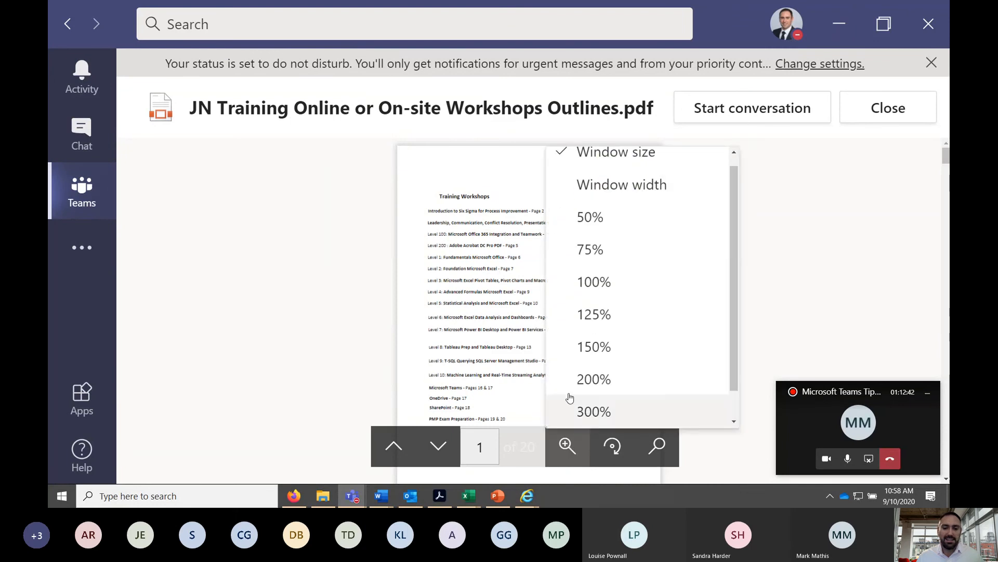
pyautogui.click(593, 284)
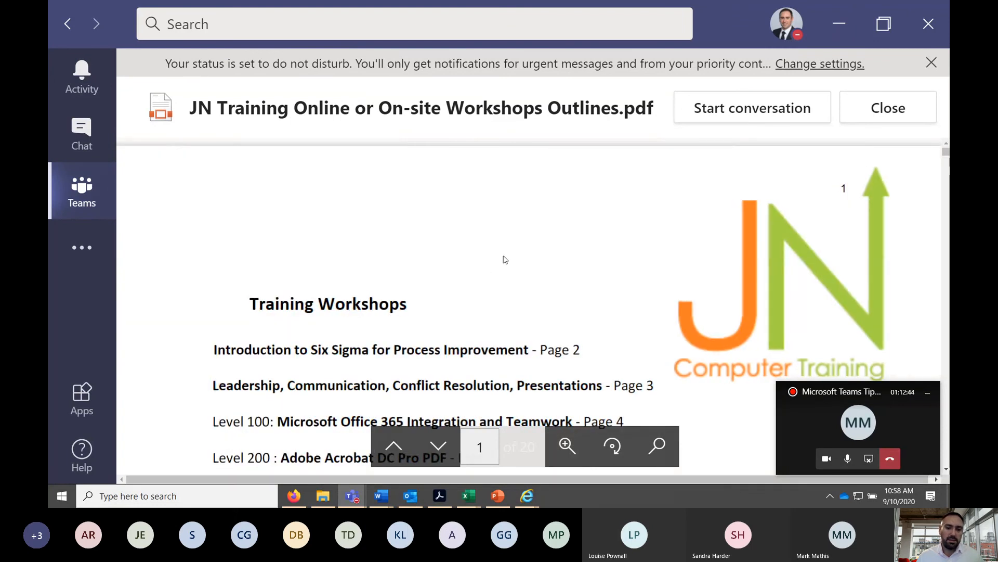
# Step: Examine the PDF's workshop contents list and the Introduction to Six Sigma for Process Improvement outline
pyautogui.scroll(-4, 328, 243)
pyautogui.scroll(-3, 318, 263)
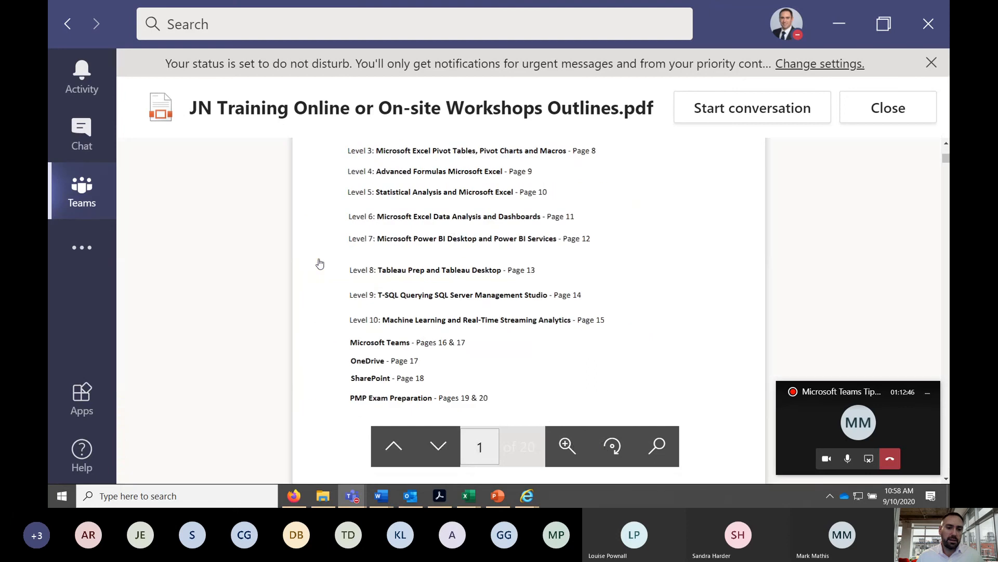
pyautogui.scroll(-1, 458, 297)
pyautogui.scroll(-1, 457, 297)
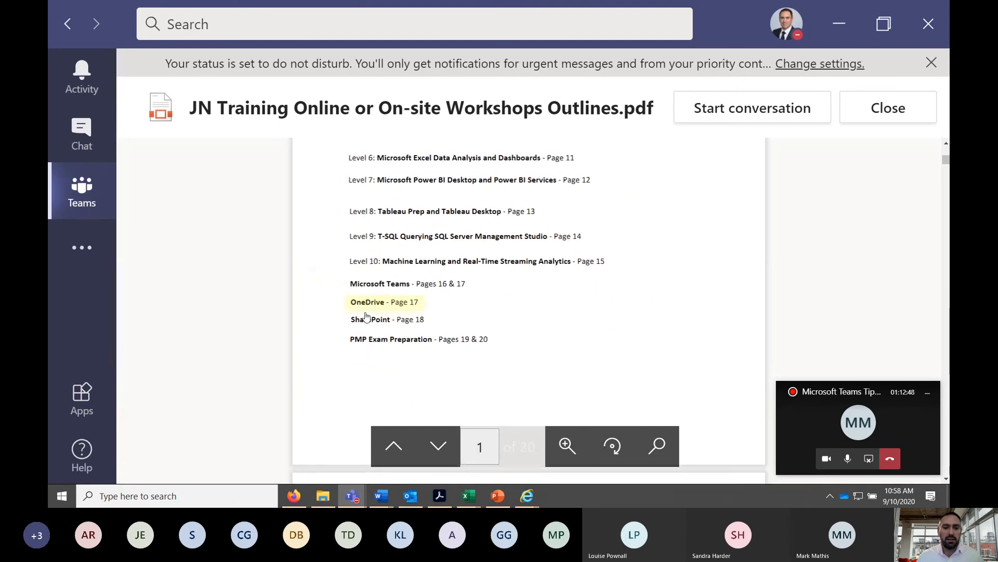
pyautogui.scroll(3, 358, 317)
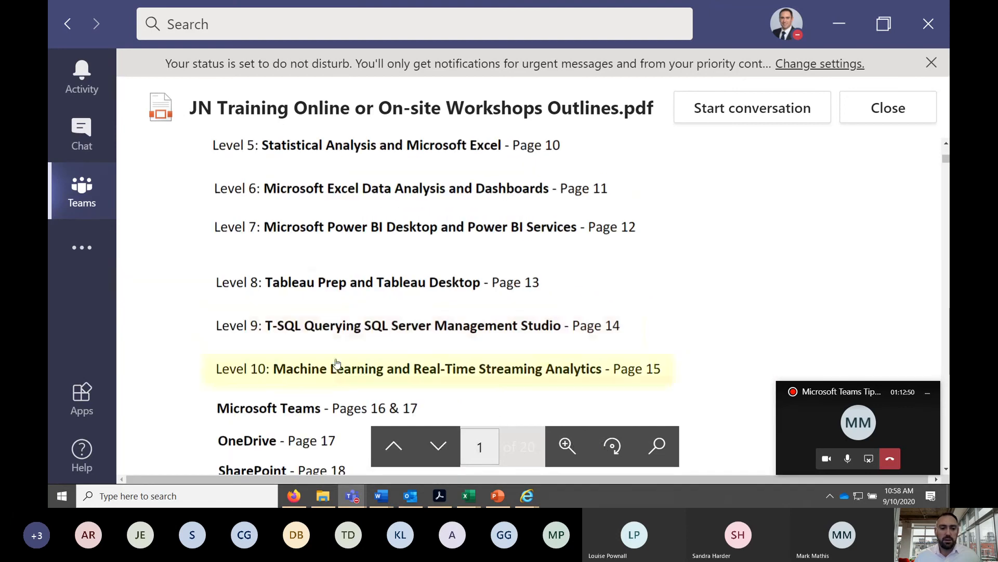
pyautogui.scroll(-5, 312, 338)
pyautogui.click(255, 236)
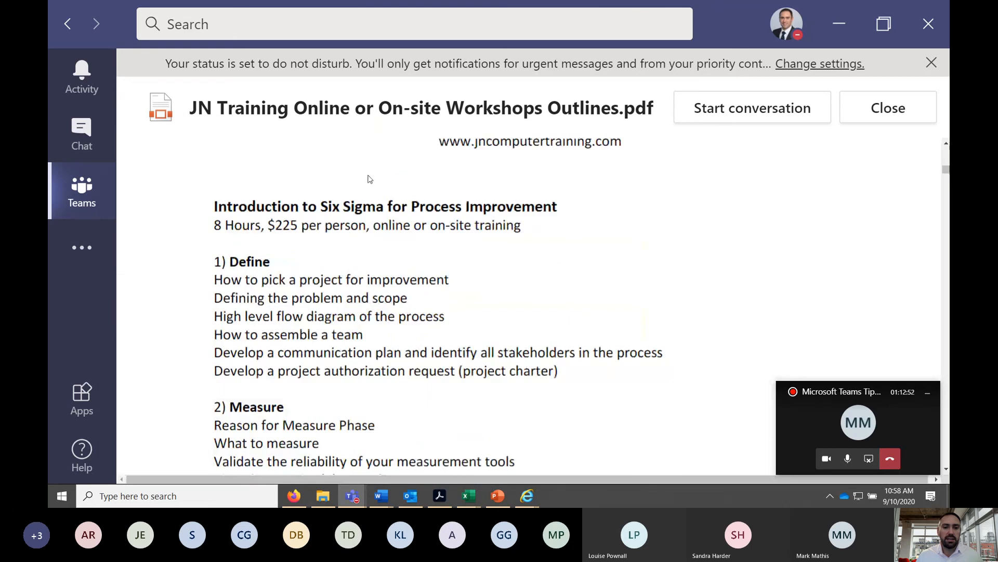
pyautogui.scroll(-1, 535, 222)
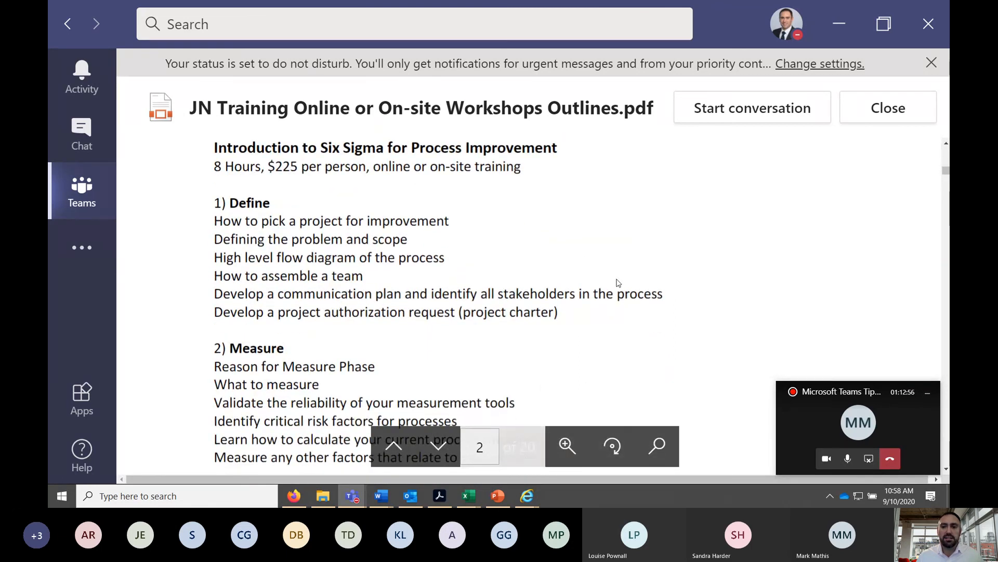
# Step: Reduce the Teams zoom to 120%, read the rest of the Six Sigma outline, and go back to the PDF's contents page
pyautogui.hotkey('ctrl', '-')
pyautogui.hotkey('ctrl', '-')
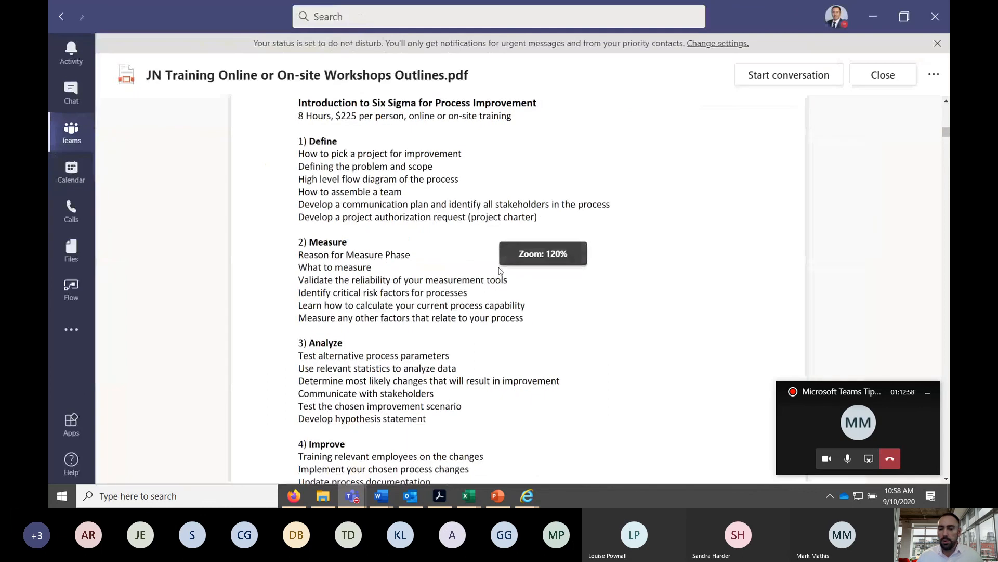
pyautogui.scroll(-5, 522, 289)
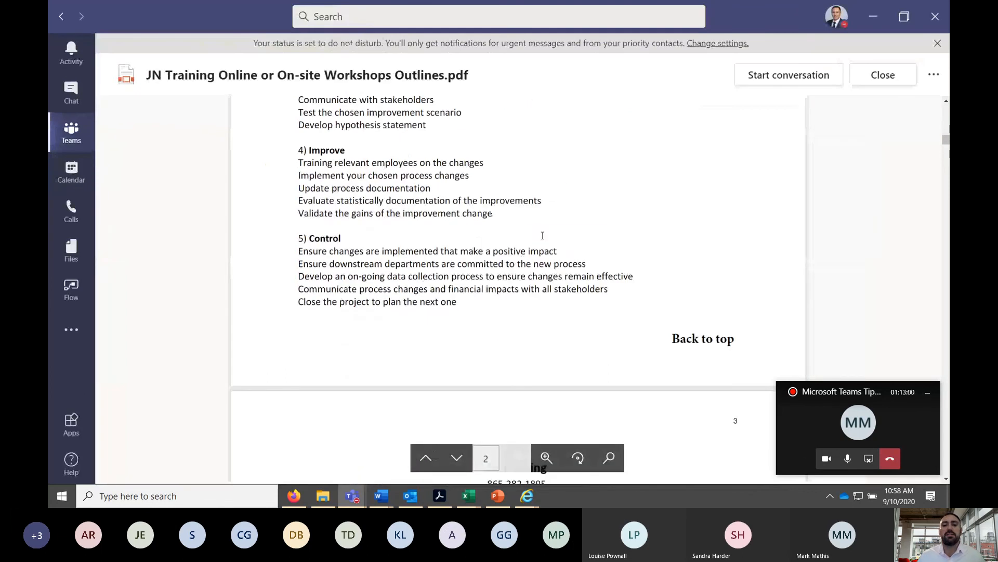
pyautogui.scroll(-3, 542, 236)
pyautogui.click(695, 166)
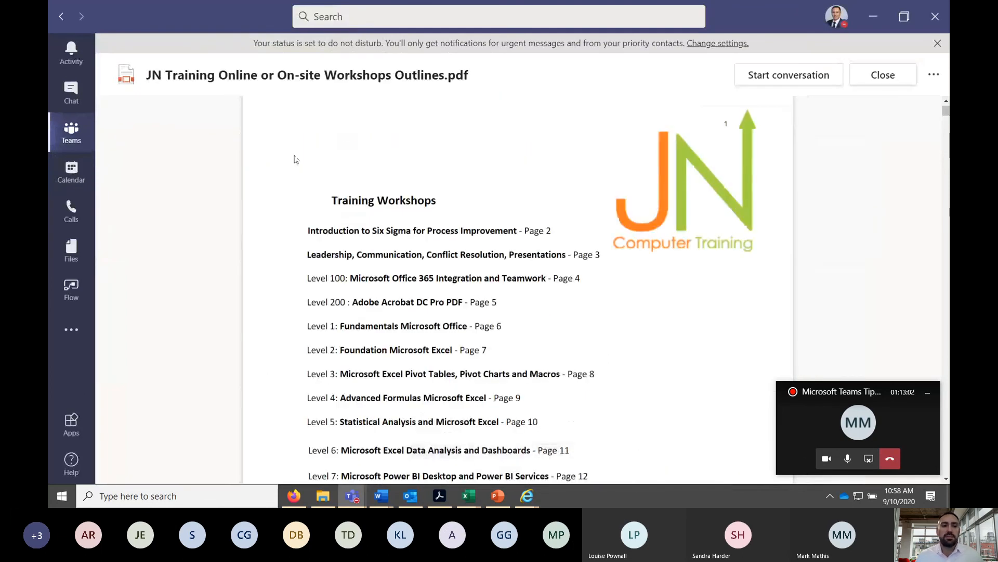
pyautogui.scroll(-4, 619, 218)
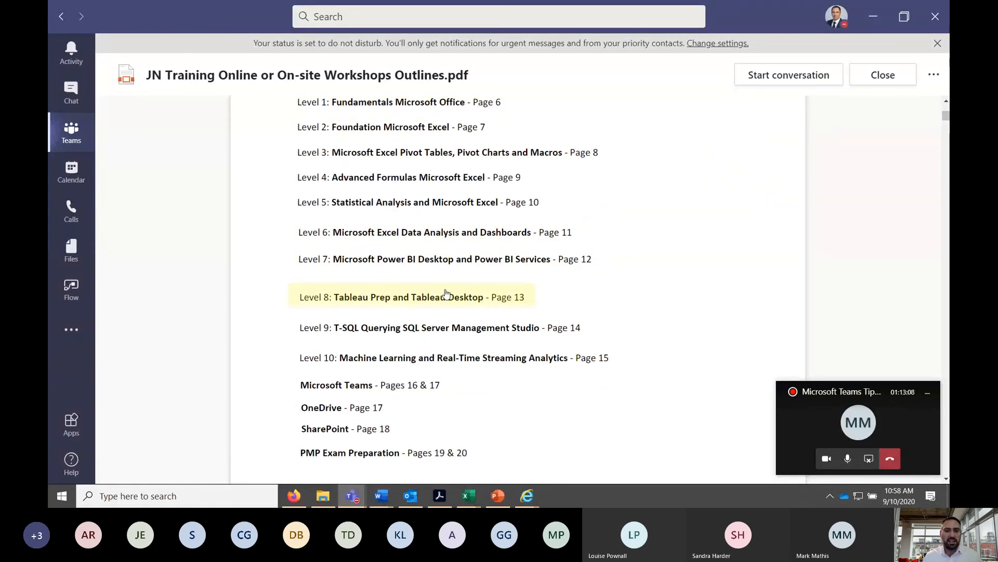
pyautogui.scroll(3, 445, 294)
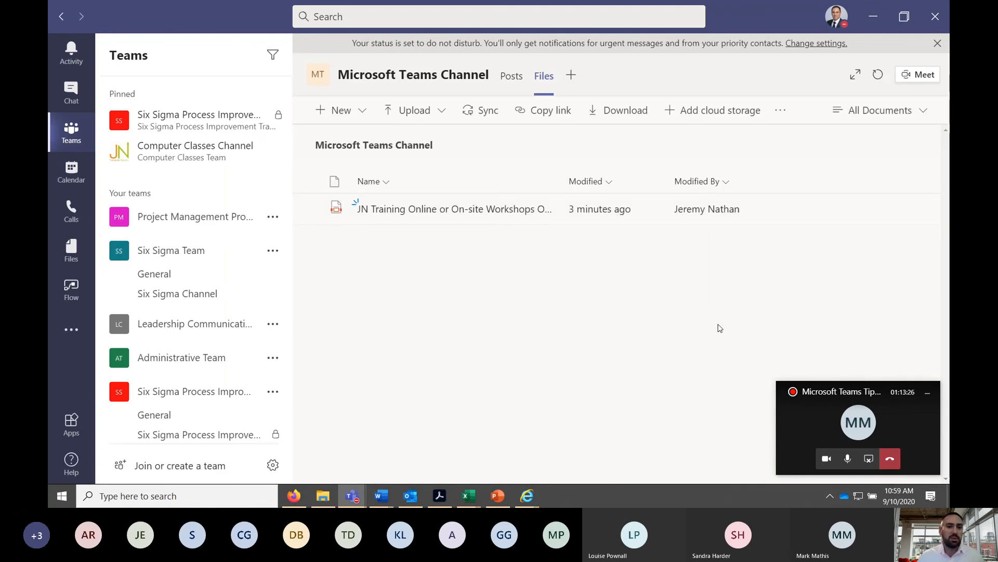
# Step: Check the webinar's meeting chat for questions and open the shared files of the pinned one-on-one chat
pyautogui.click(71, 93)
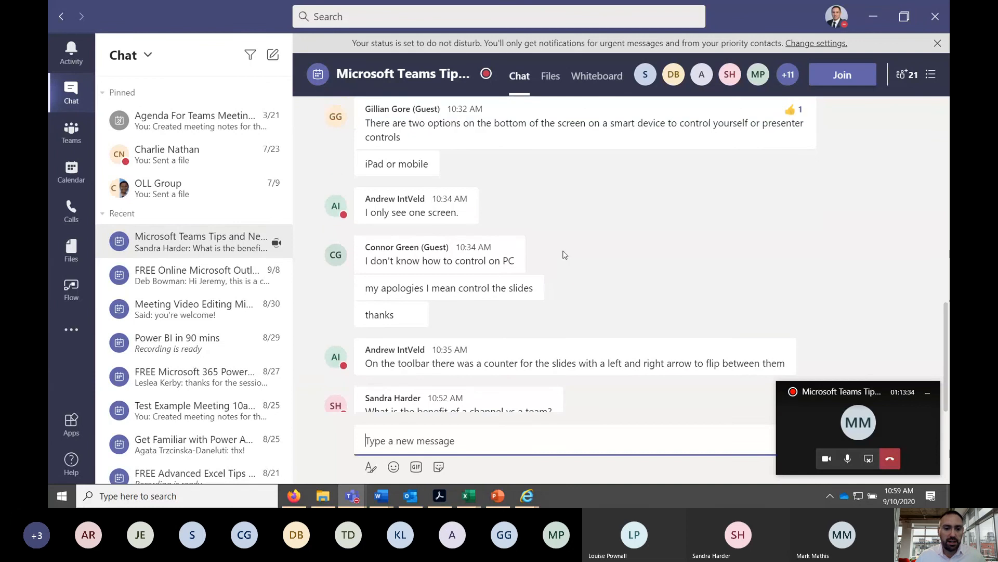
pyautogui.scroll(2, 565, 254)
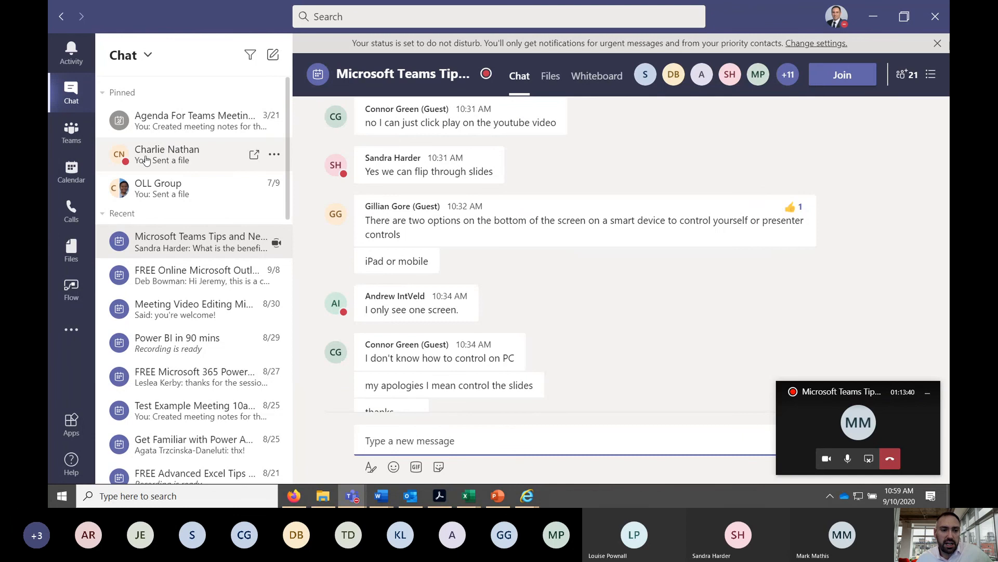
pyautogui.click(131, 148)
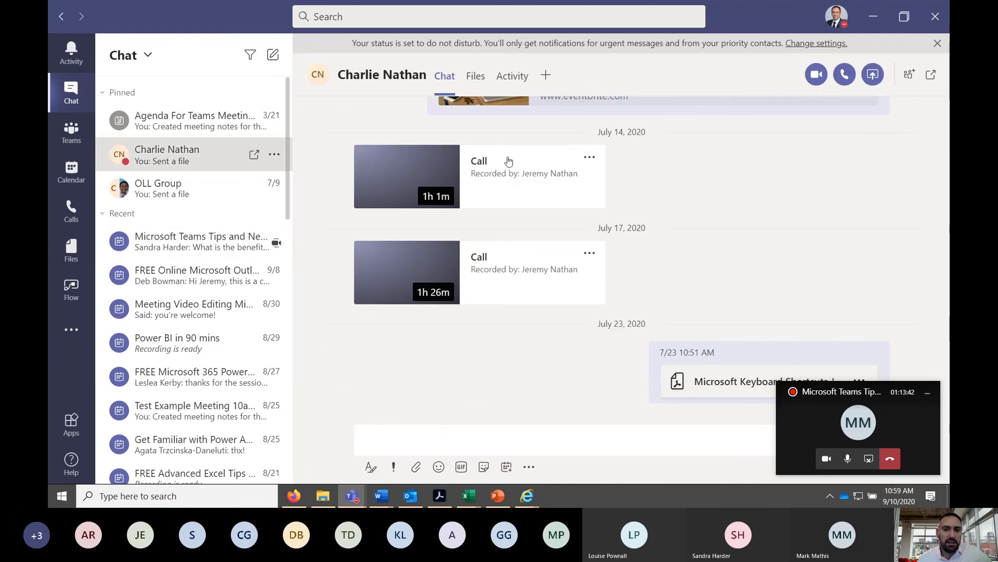
pyautogui.click(477, 77)
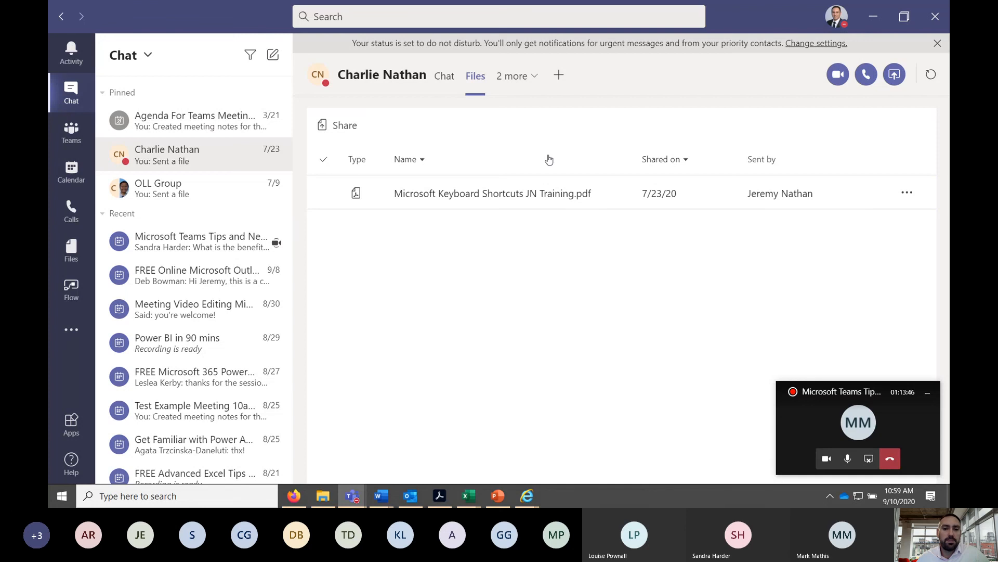
# Step: Share the desktop file JN Training Online or On-site Workshops Outlines.pdf in the one-on-one chat's files and maximize Teams again
pyautogui.moveTo(767, 16); pyautogui.dragTo(666, 45)
pyautogui.moveTo(280, 100); pyautogui.dragTo(562, 289)
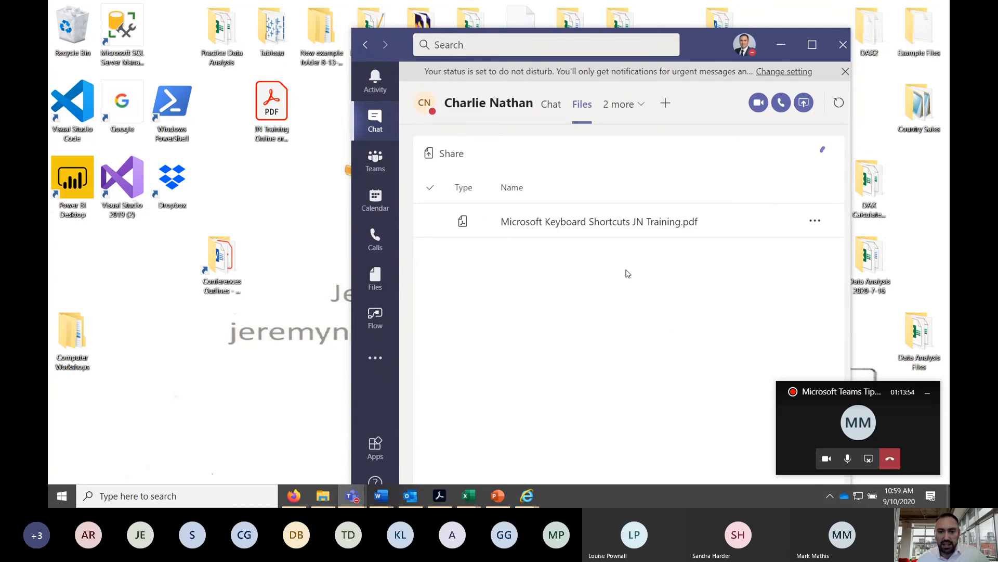
pyautogui.click(814, 46)
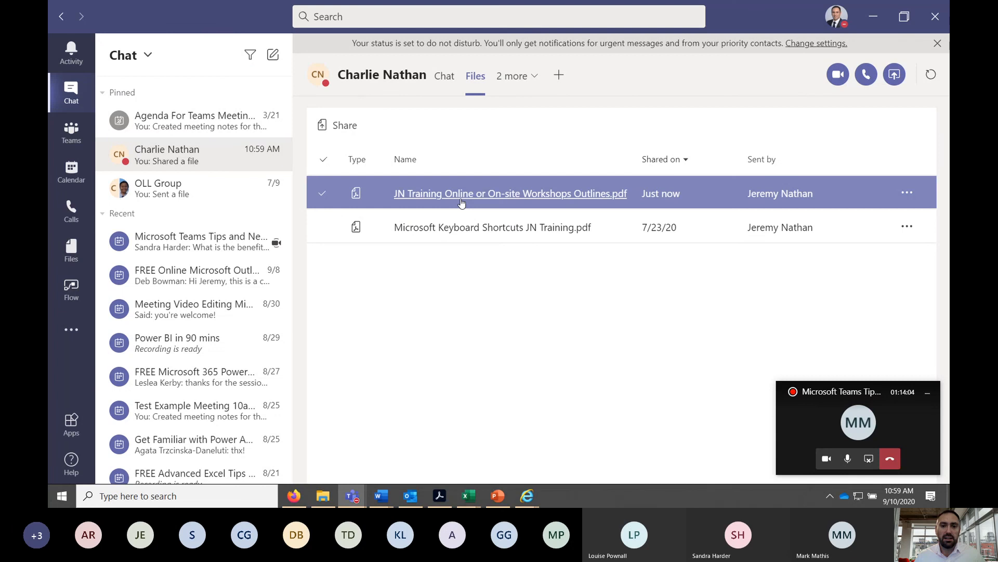
# Step: Open the newly shared workshops outlines PDF, follow the Fundamentals Microsoft Office link, and look over the neighbouring outline pages
pyautogui.click(678, 201)
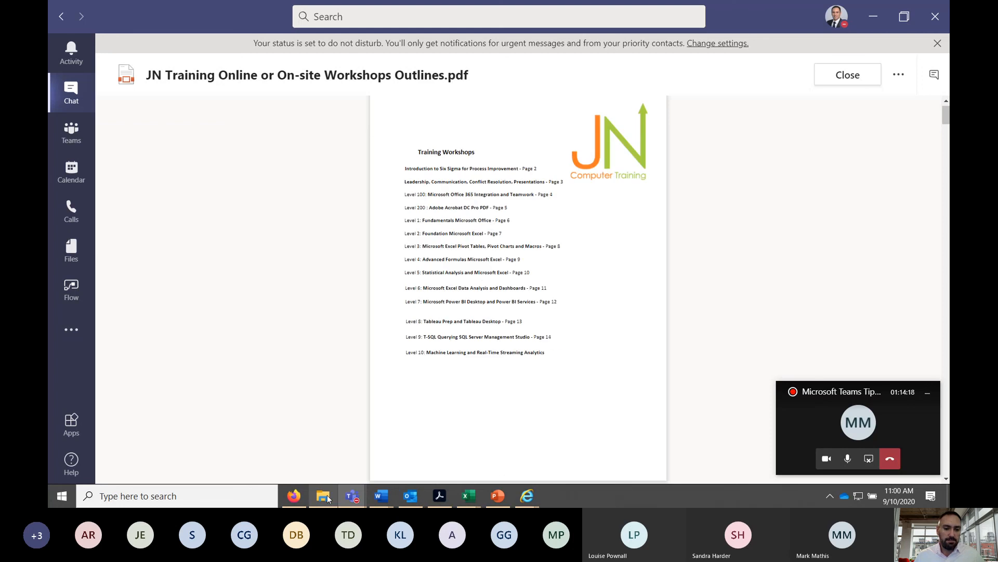
pyautogui.click(453, 228)
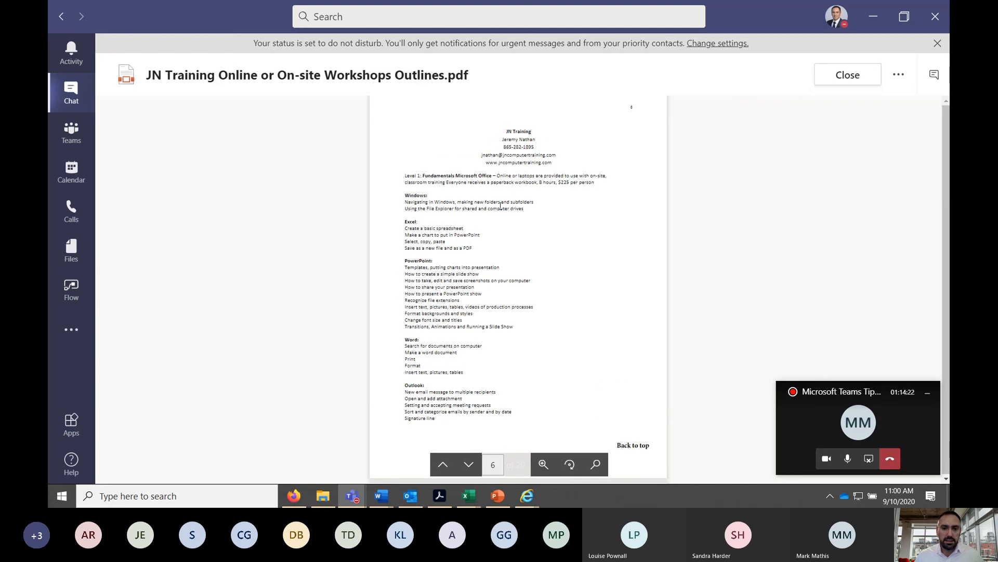
pyautogui.scroll(2, 544, 213)
pyautogui.scroll(-2, 541, 208)
pyautogui.scroll(7, 521, 107)
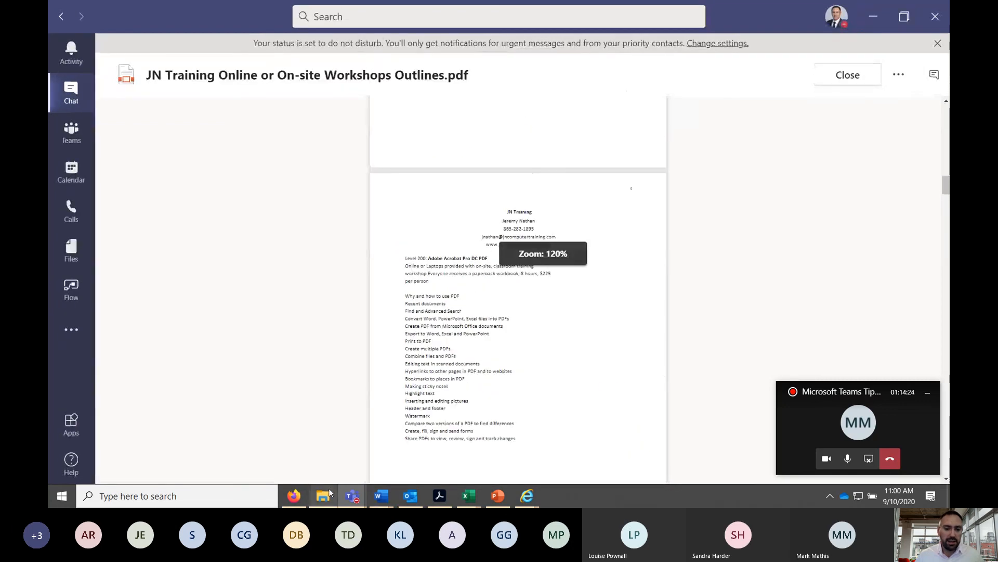
# Step: Switch to File Explorer, open the Microsoft Teams Chat Files folder in OneDrive, and maximize the window
pyautogui.click(329, 493)
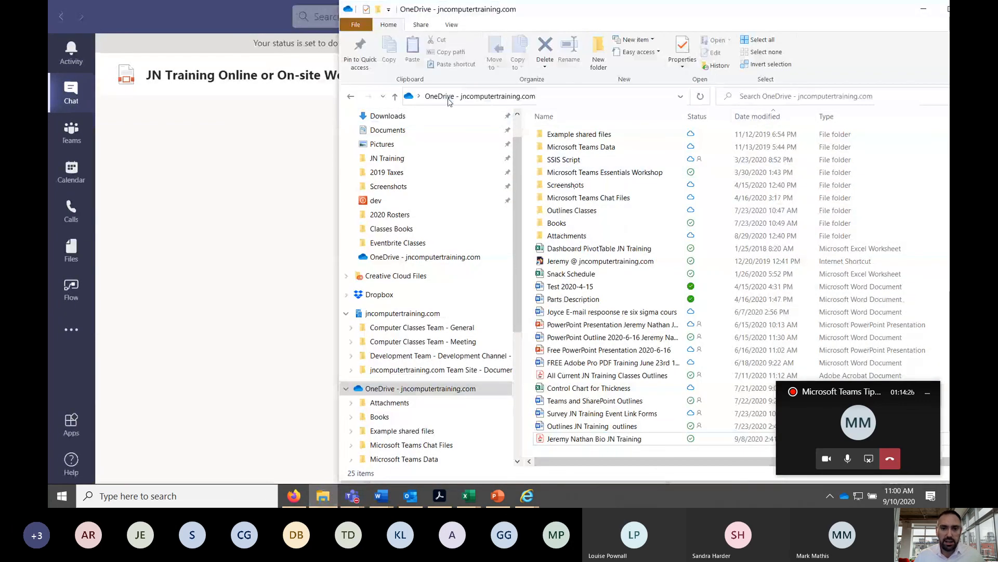
pyautogui.doubleClick(591, 151)
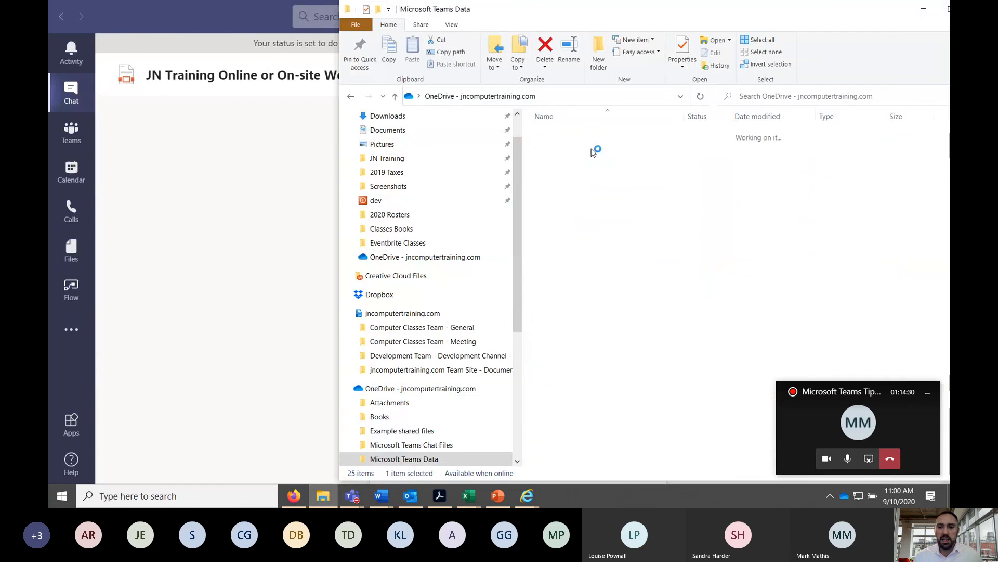
pyautogui.click(479, 98)
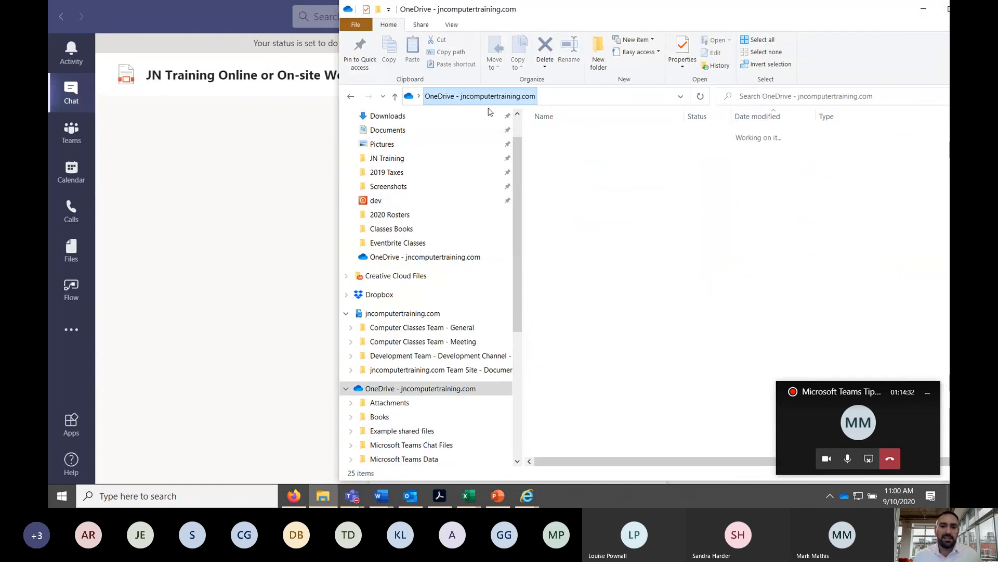
pyautogui.doubleClick(581, 198)
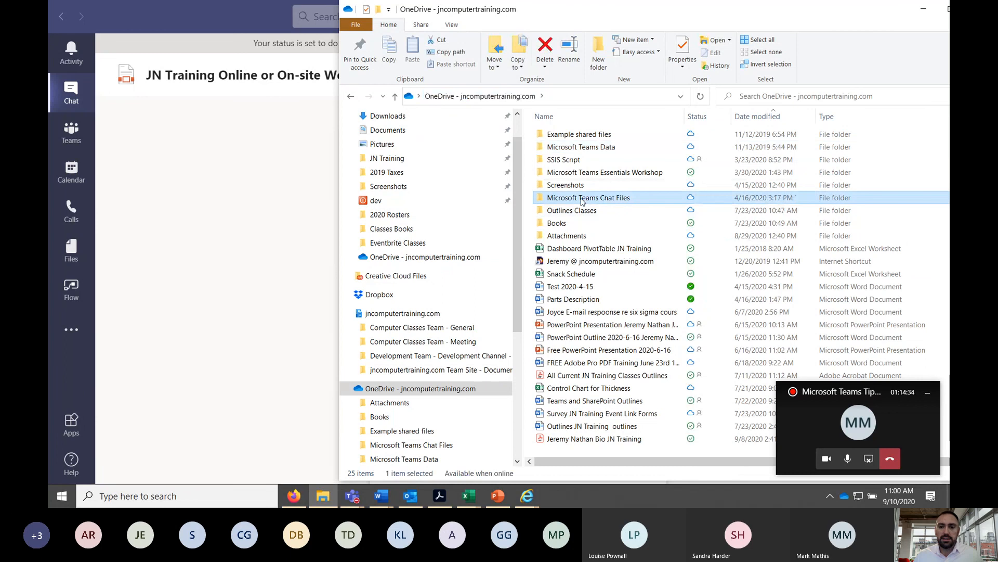
pyautogui.doubleClick(772, 16)
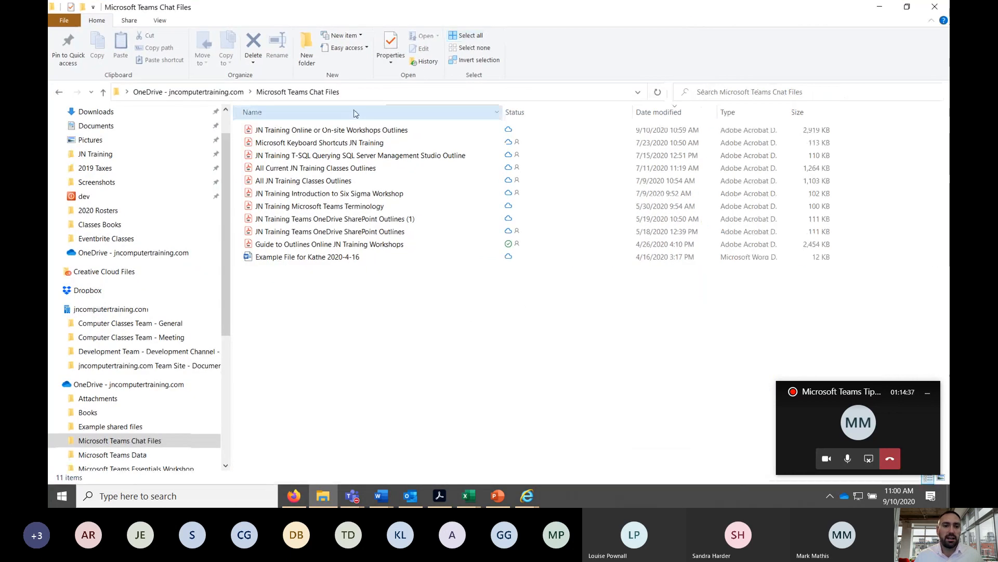
# Step: Show the folder's full path, select the JN Training Online or On-site Workshops Outlines file, and briefly magnify the screen to 200%
pyautogui.click(452, 90)
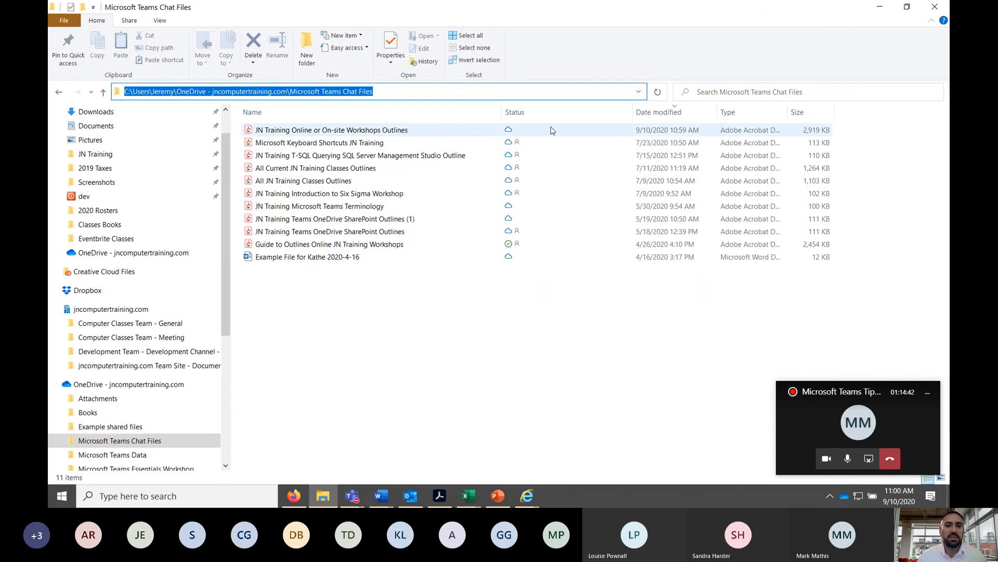
pyautogui.click(642, 133)
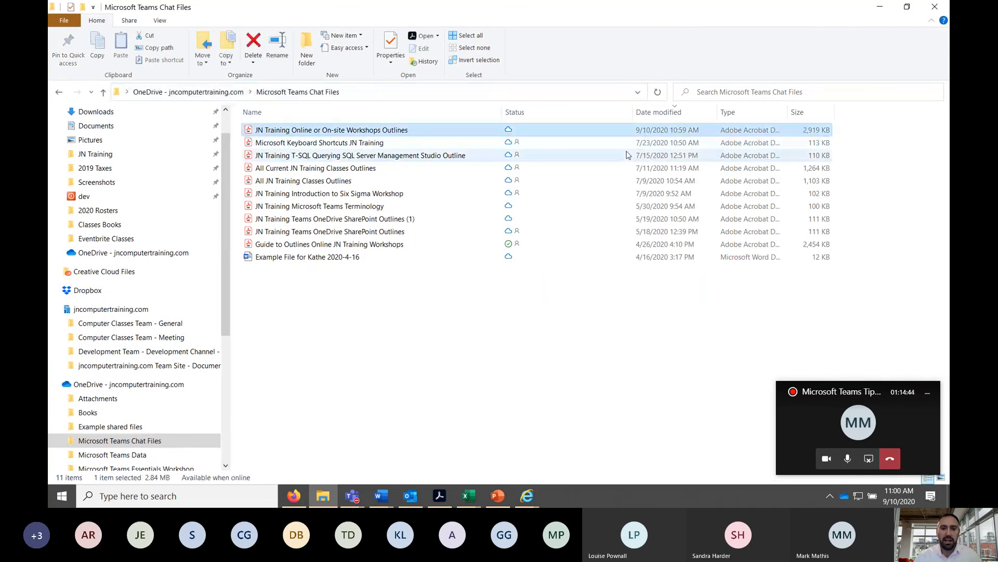
pyautogui.press('super+plus')
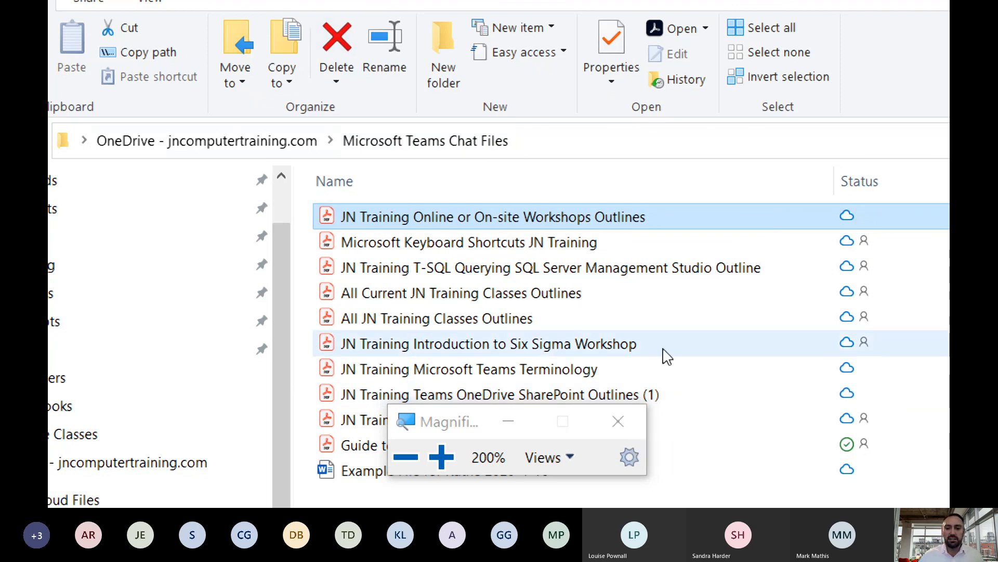
pyautogui.click(629, 430)
# Step: Return to the Teams webinar meeting window and request to stop the recording
pyautogui.moveTo(352, 496)
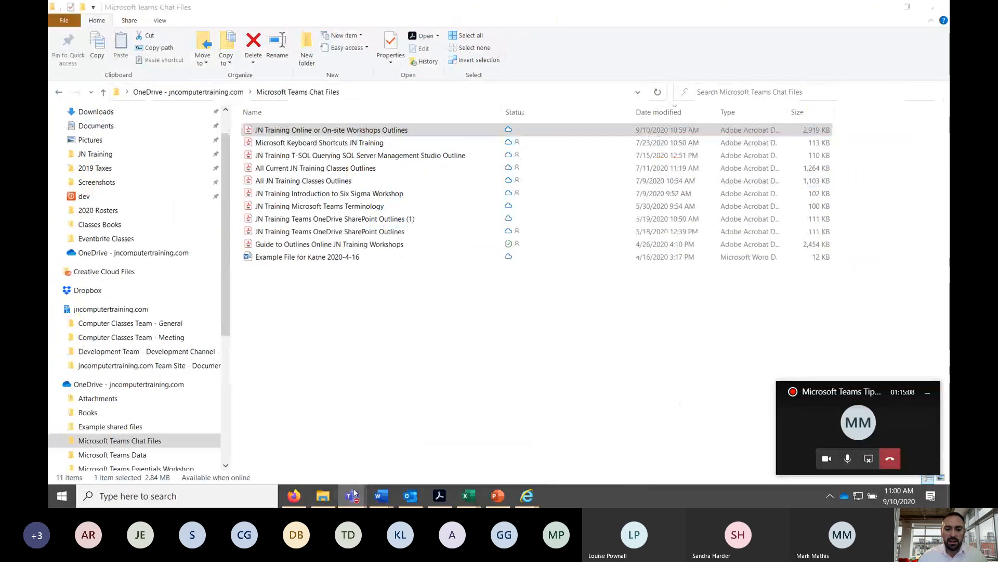
pyautogui.click(352, 437)
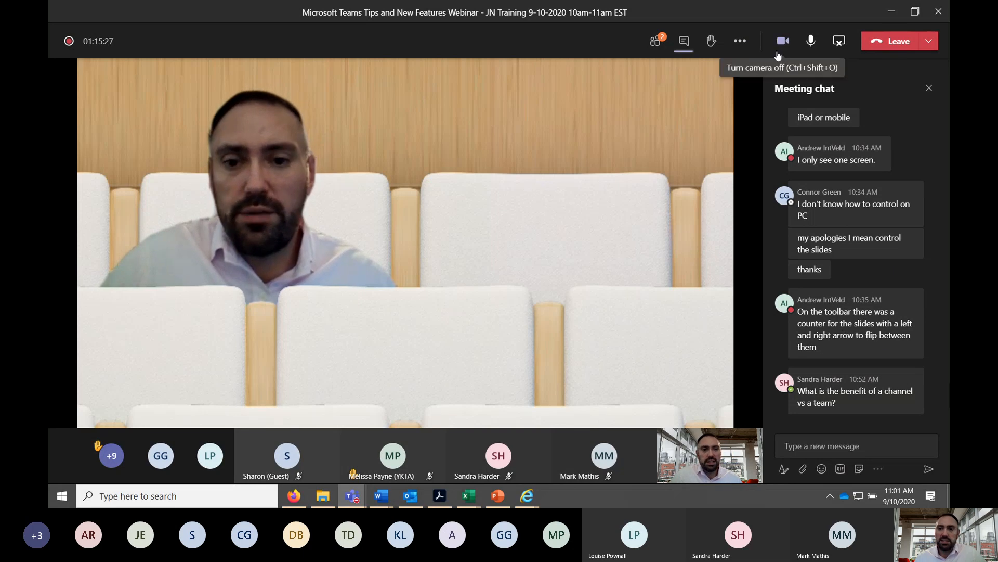
pyautogui.click(737, 44)
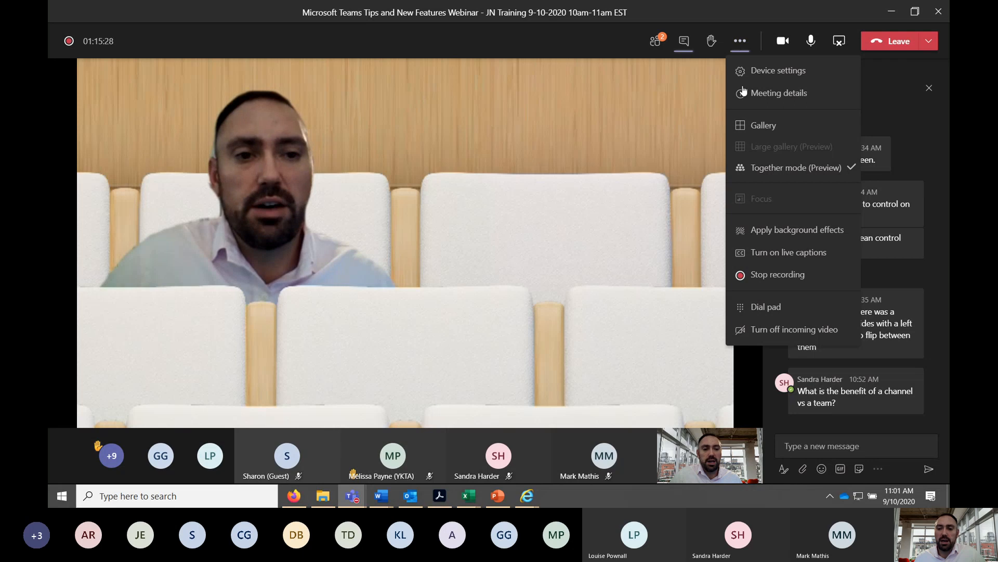
pyautogui.click(780, 276)
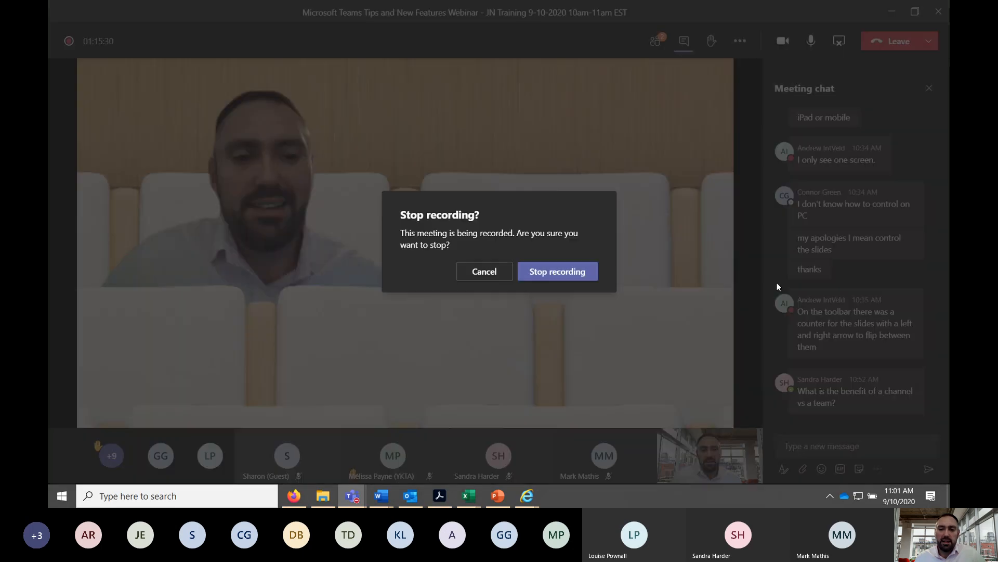